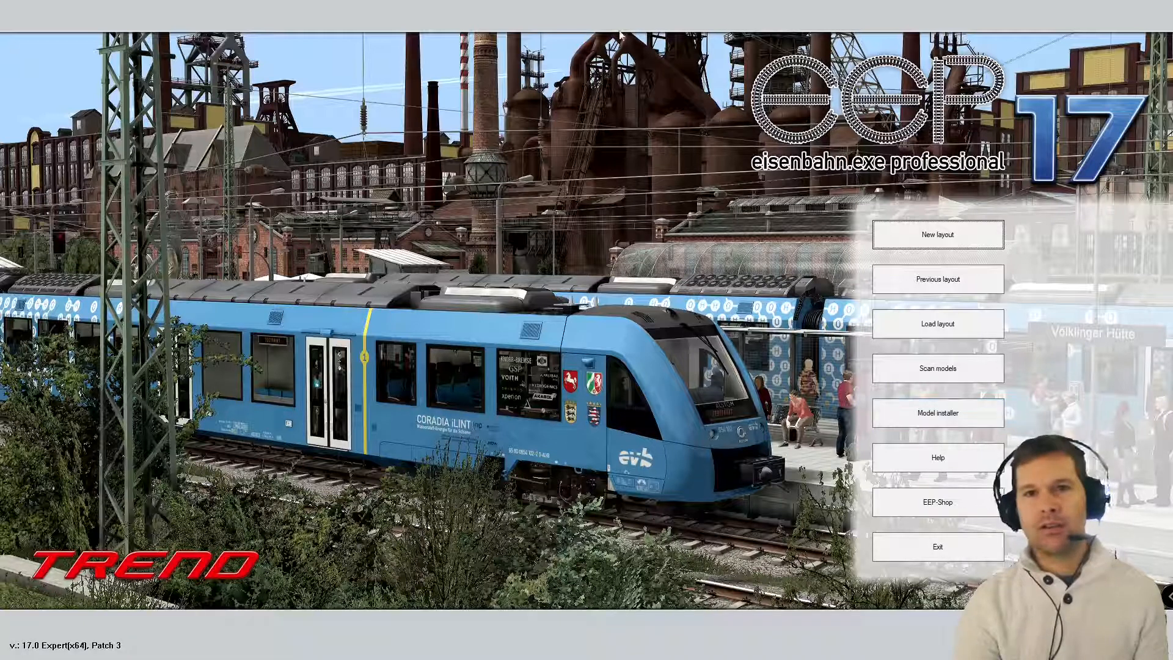
- Switch to the Edge browser and look through the gallery images of the EEP17 Trailer Modellpaket
key("super")
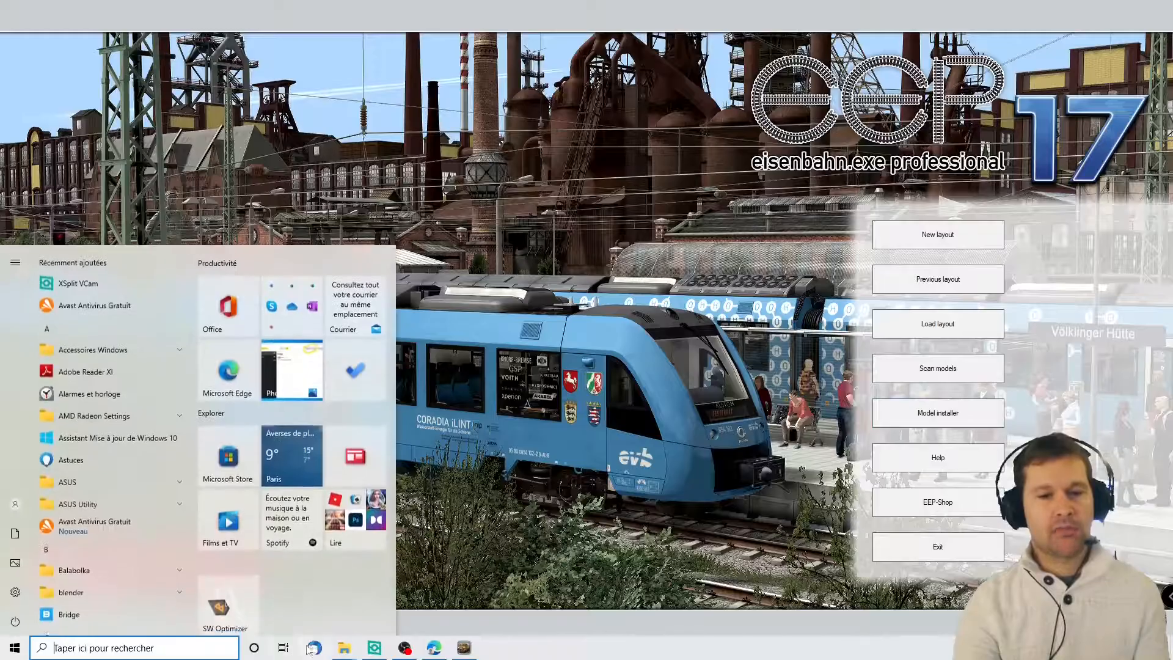
left_click(434, 648)
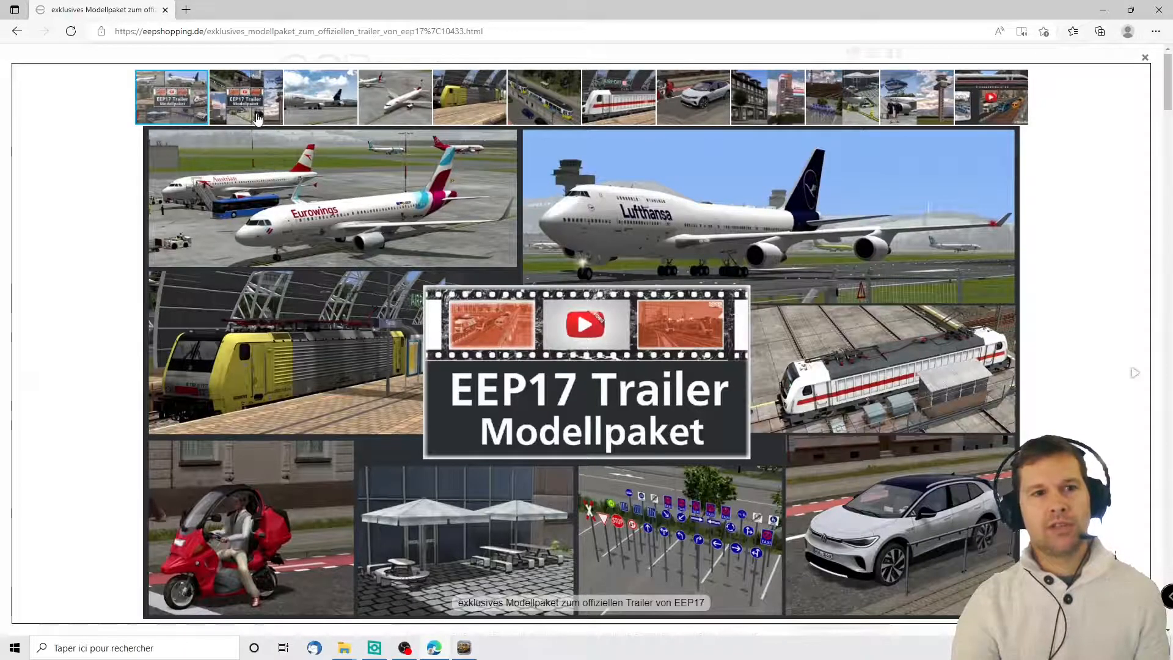
left_click(257, 118)
left_click(321, 100)
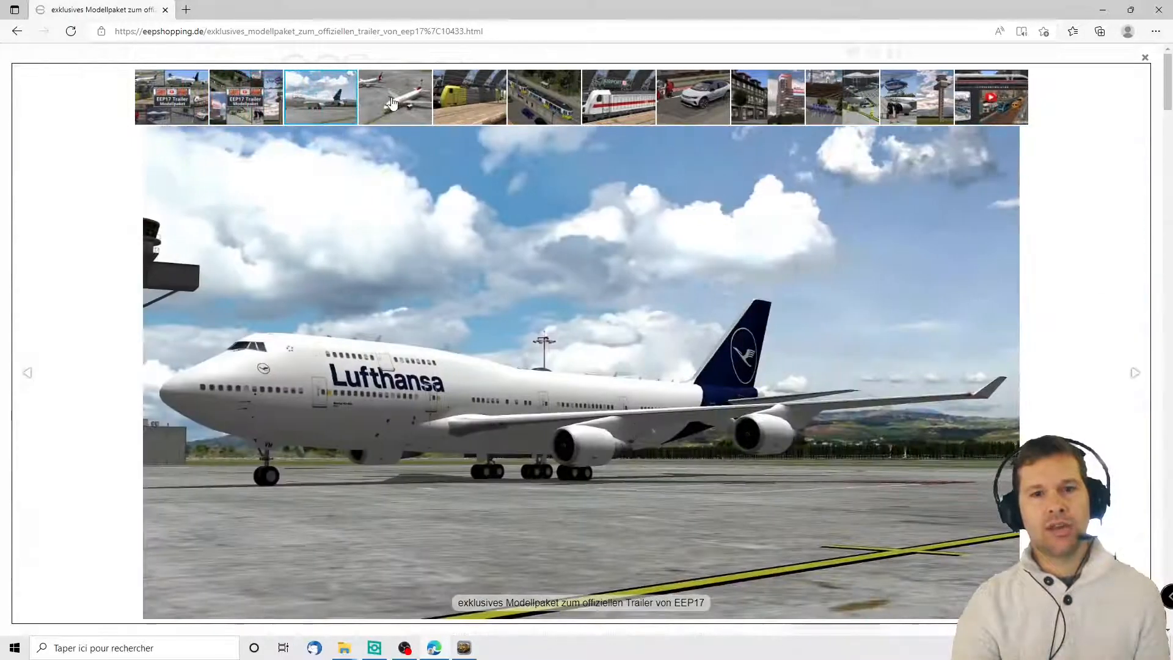
left_click(393, 104)
left_click(483, 103)
left_click(547, 103)
left_click(619, 103)
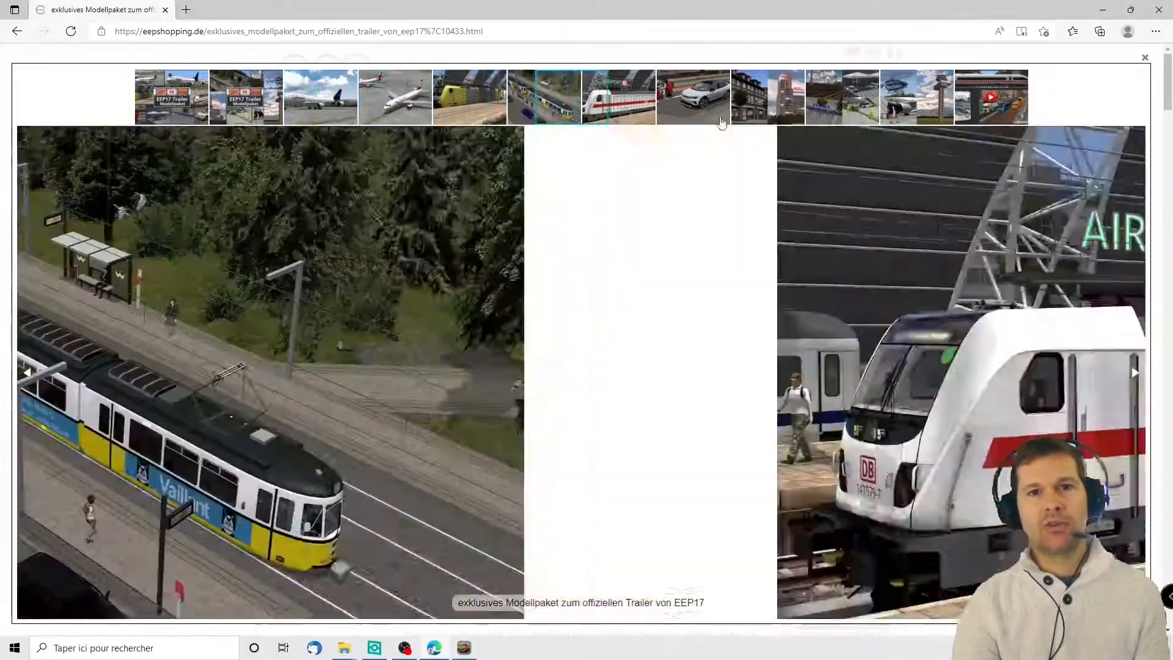
left_click(727, 111)
left_click(764, 99)
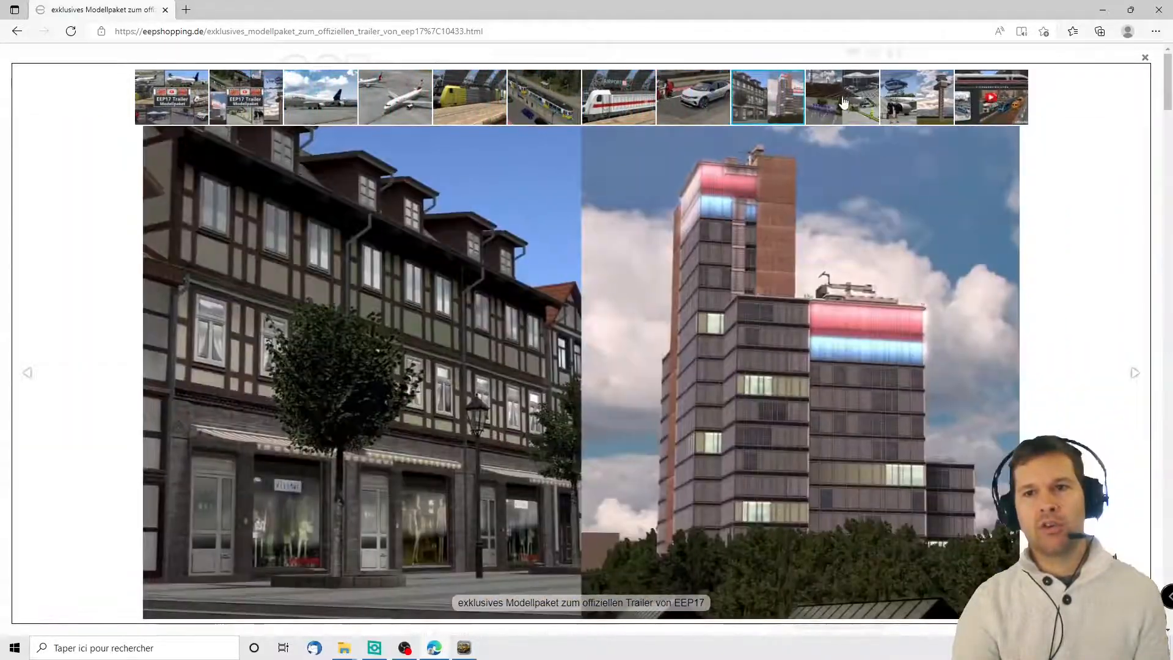
left_click(842, 101)
left_click(916, 103)
left_click(990, 112)
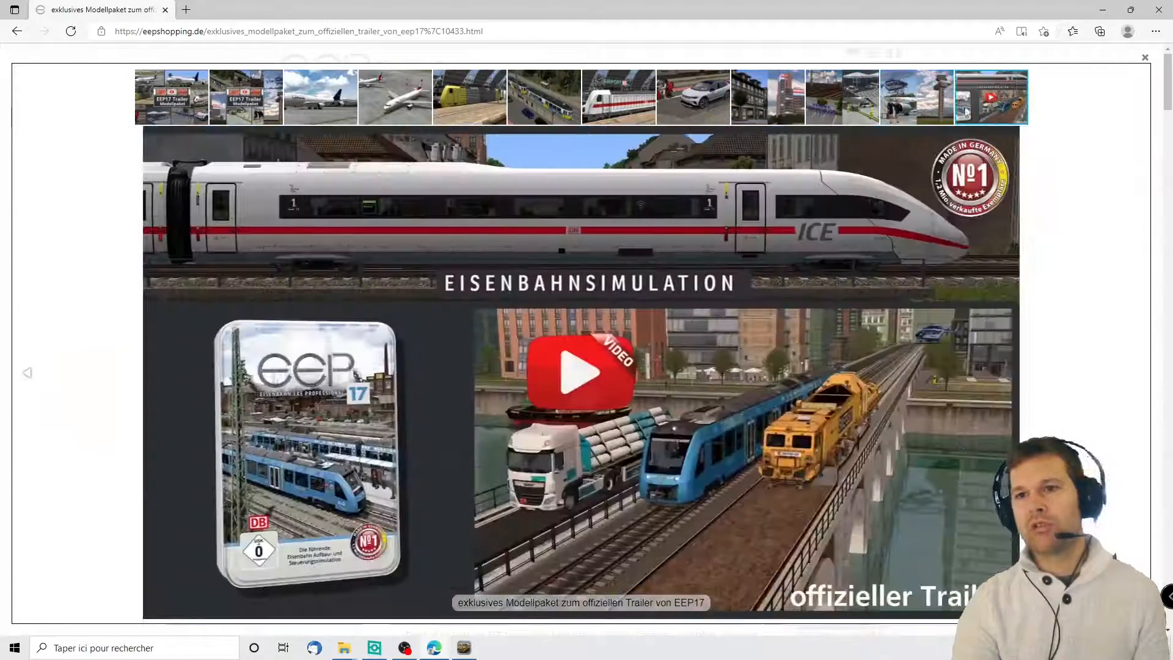
left_click(316, 112)
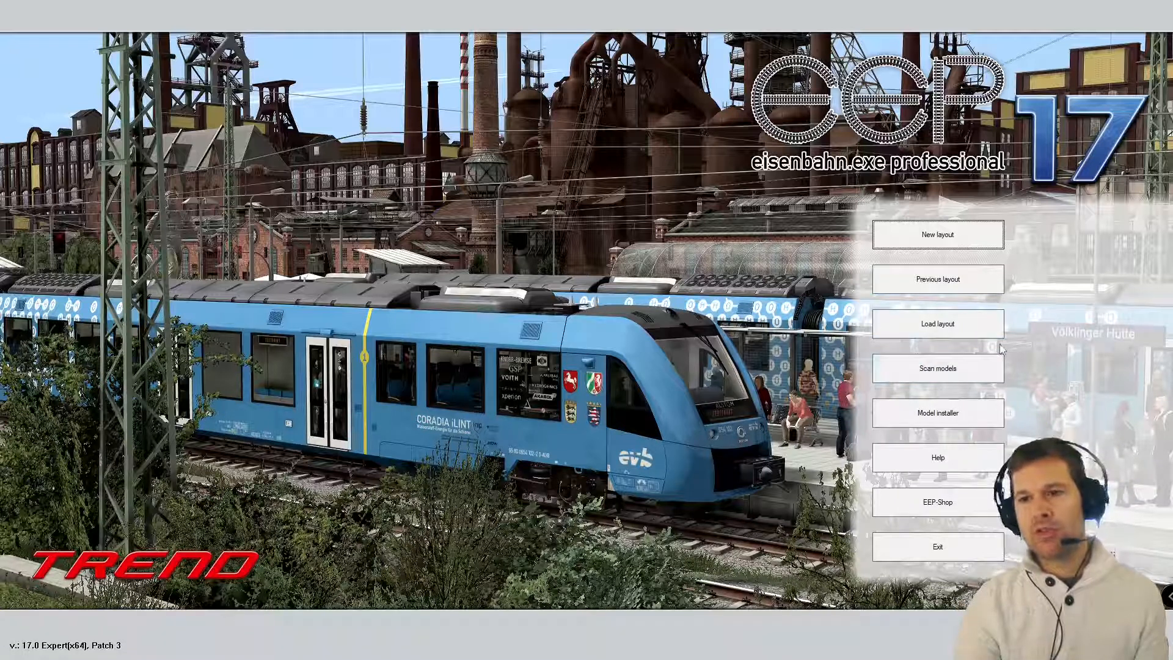
- Load the EEP15_Bitte-Einsteigen layout, view it in the 3D window and close it
left_click(928, 332)
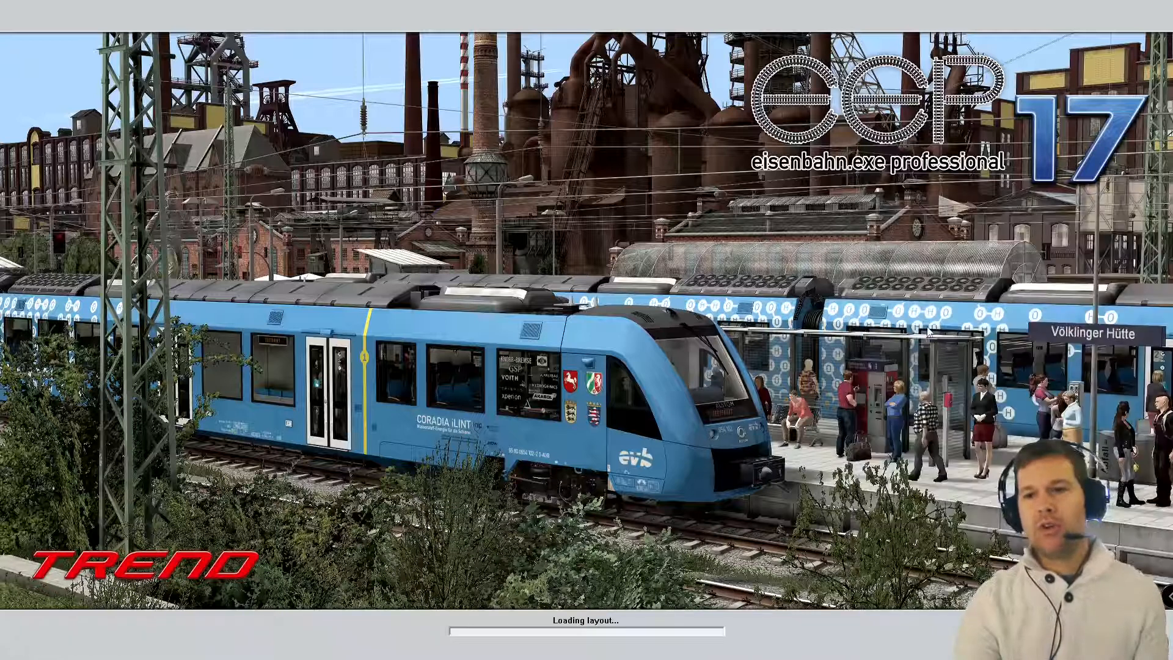
double_click(534, 292)
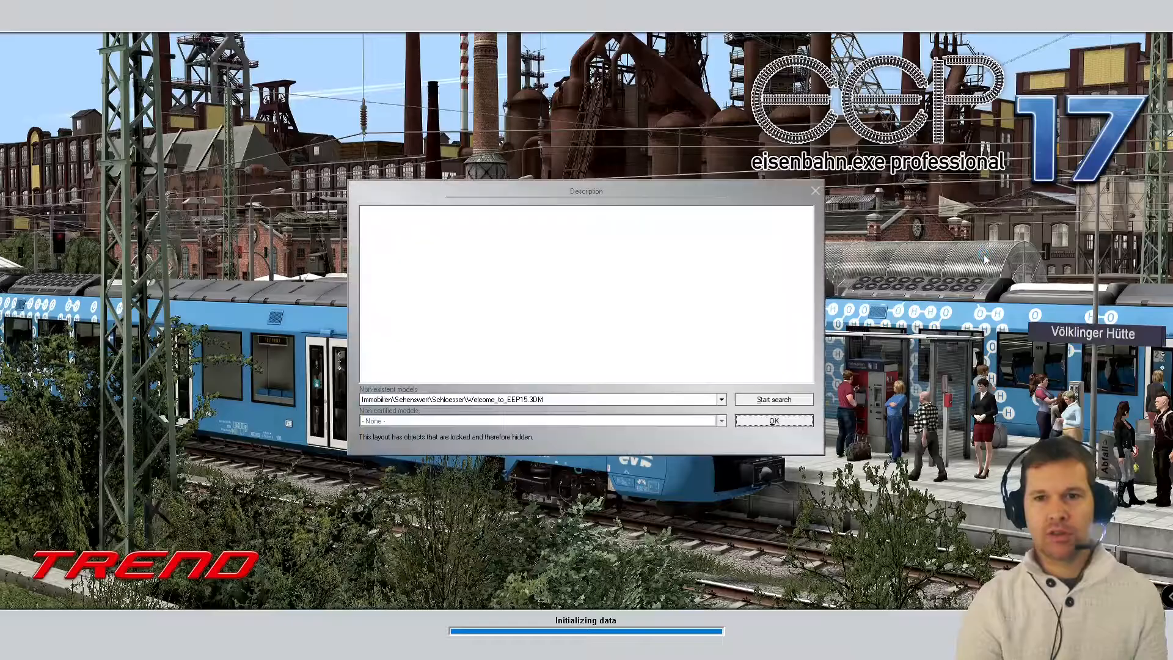
left_click(759, 422)
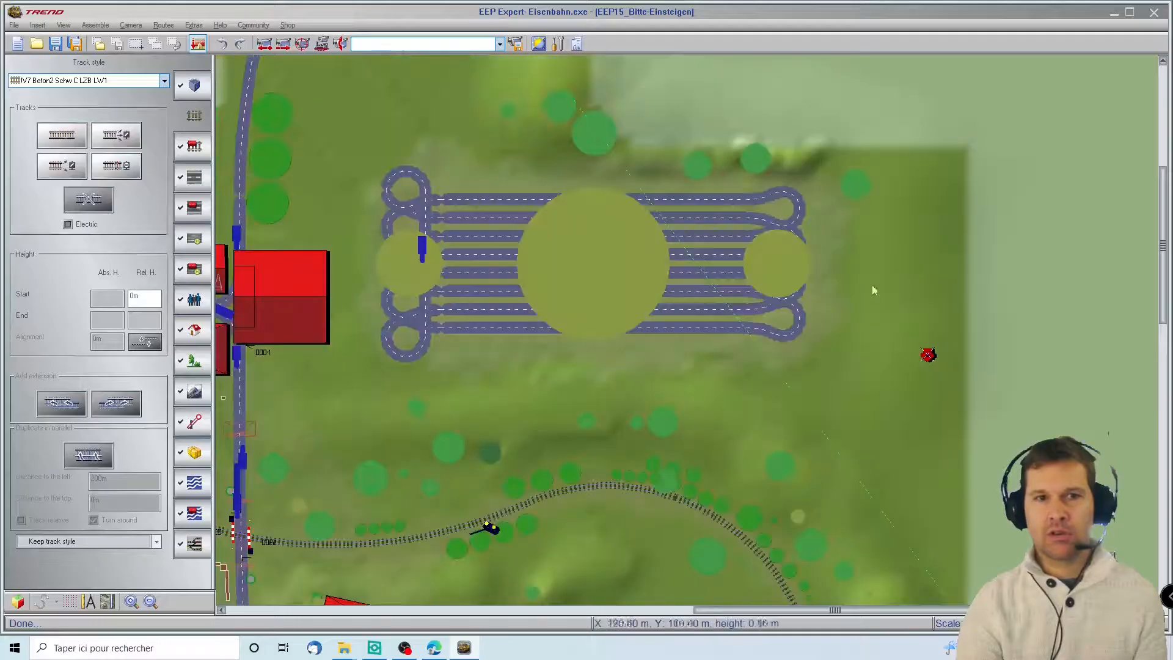
left_click(17, 601)
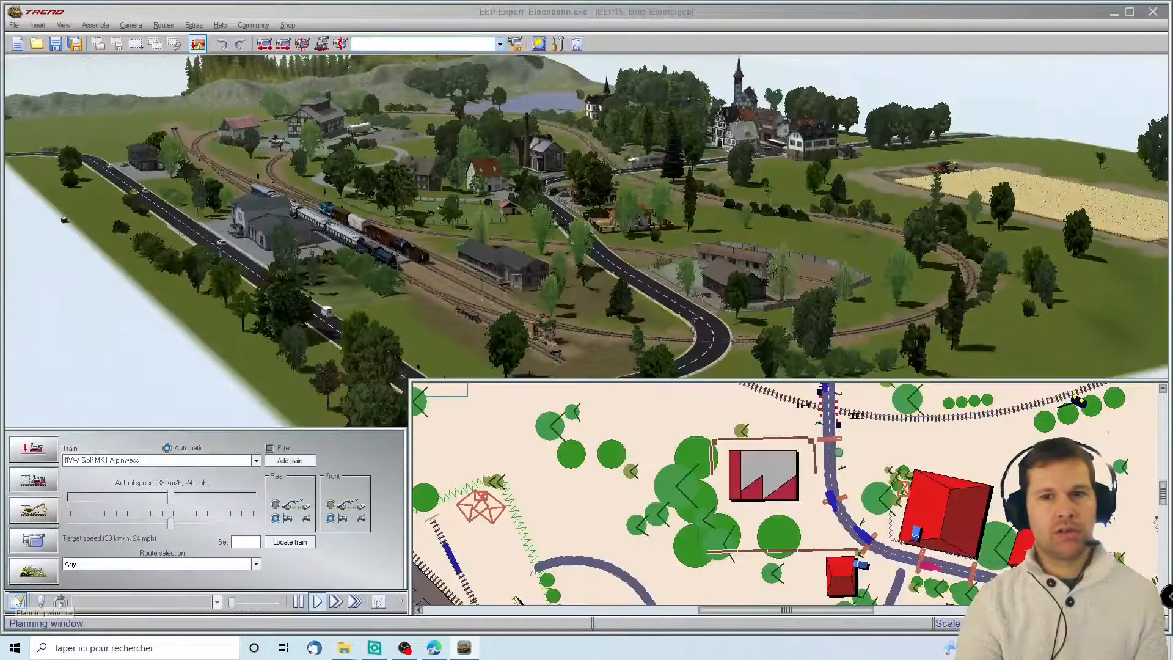
left_click(1153, 11)
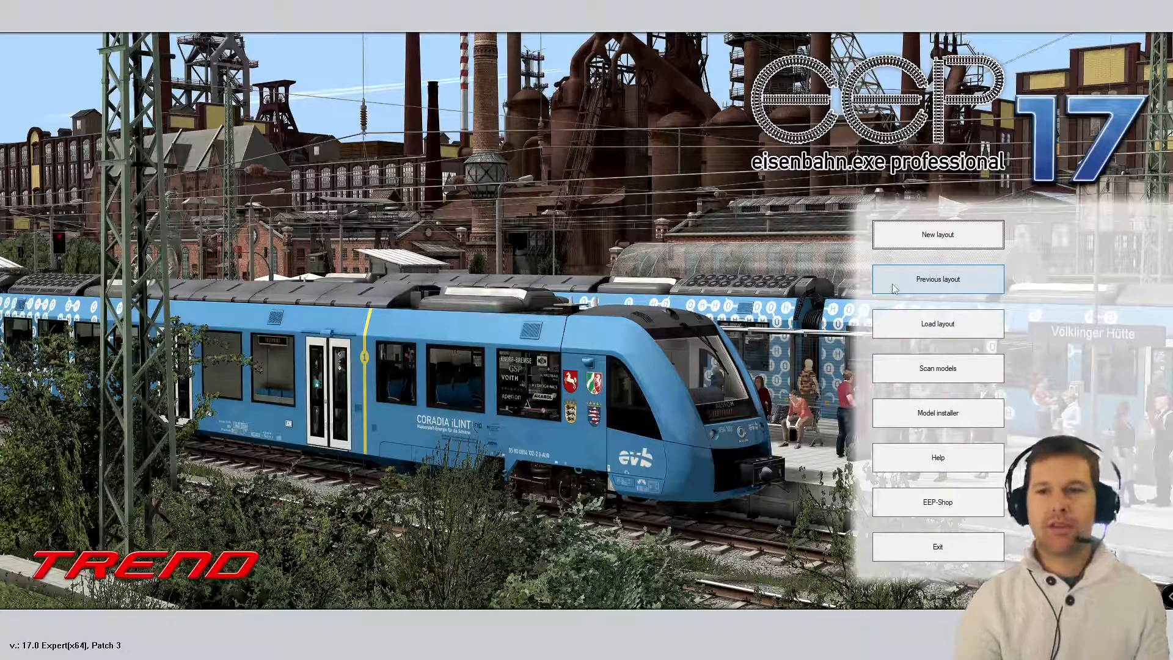
- Start a new layout with a grid density of 300 nodes per km and the Spring_meadow_1 ground texture
left_click(964, 237)
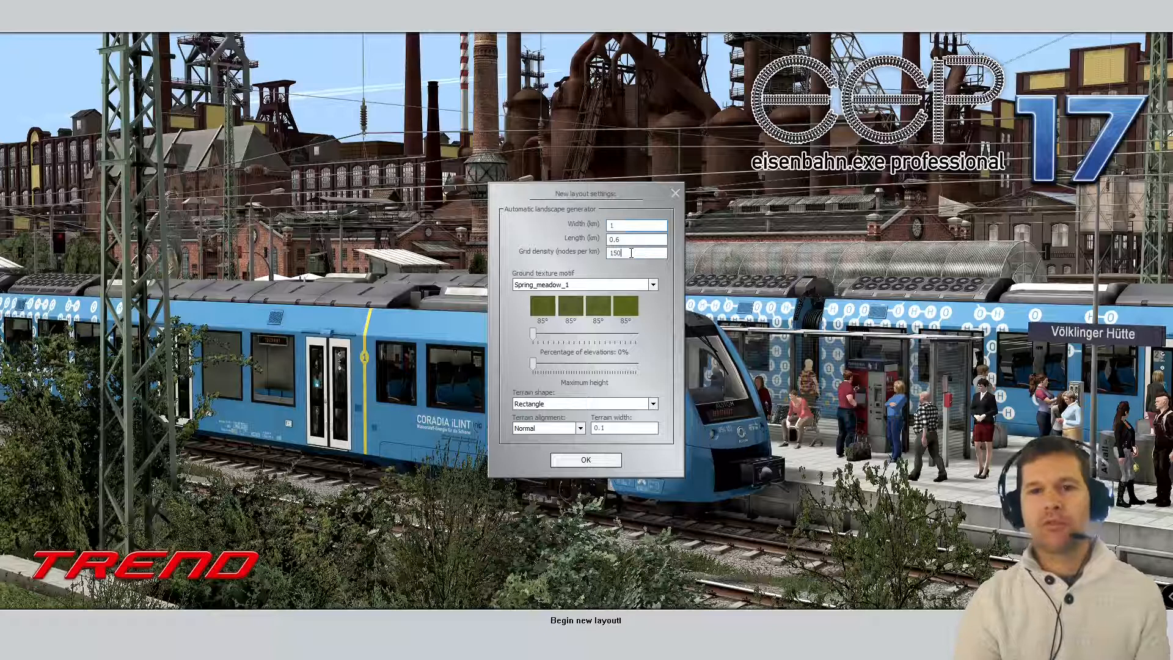
left_click_drag(631, 253, 596, 256)
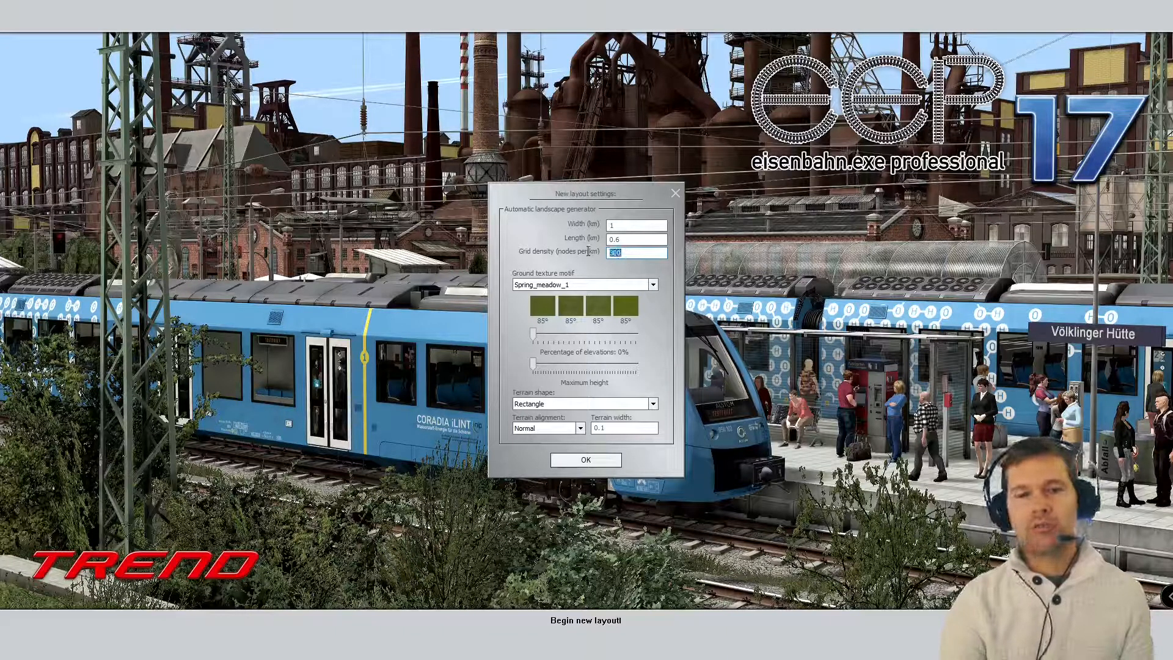
left_click(623, 255)
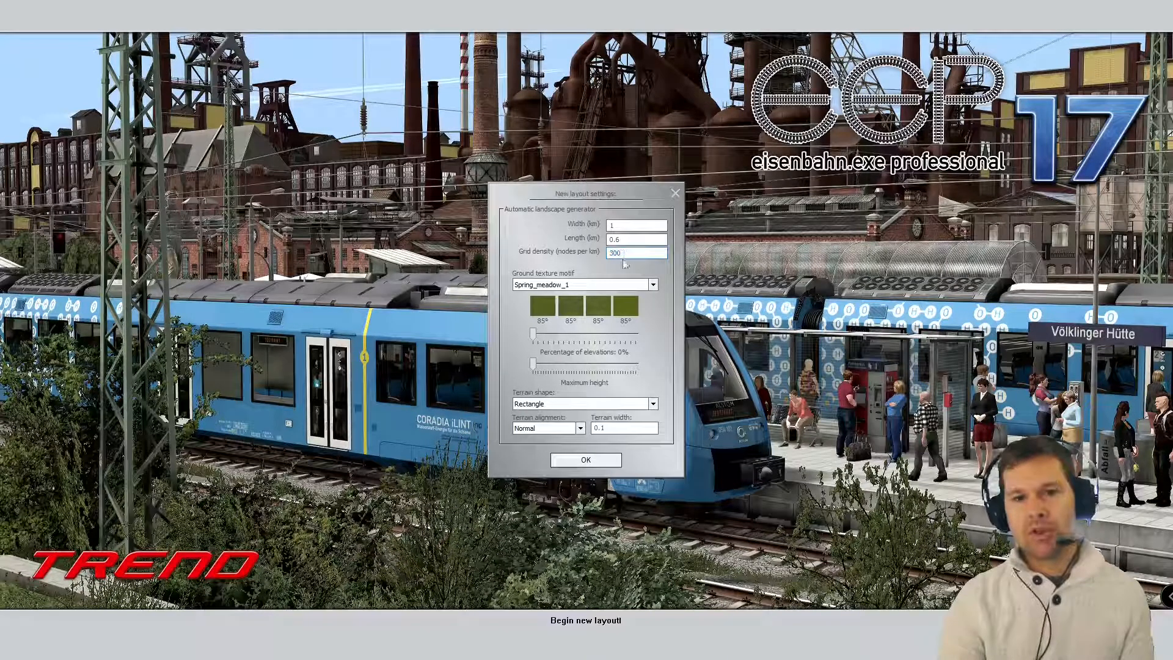
left_click(652, 285)
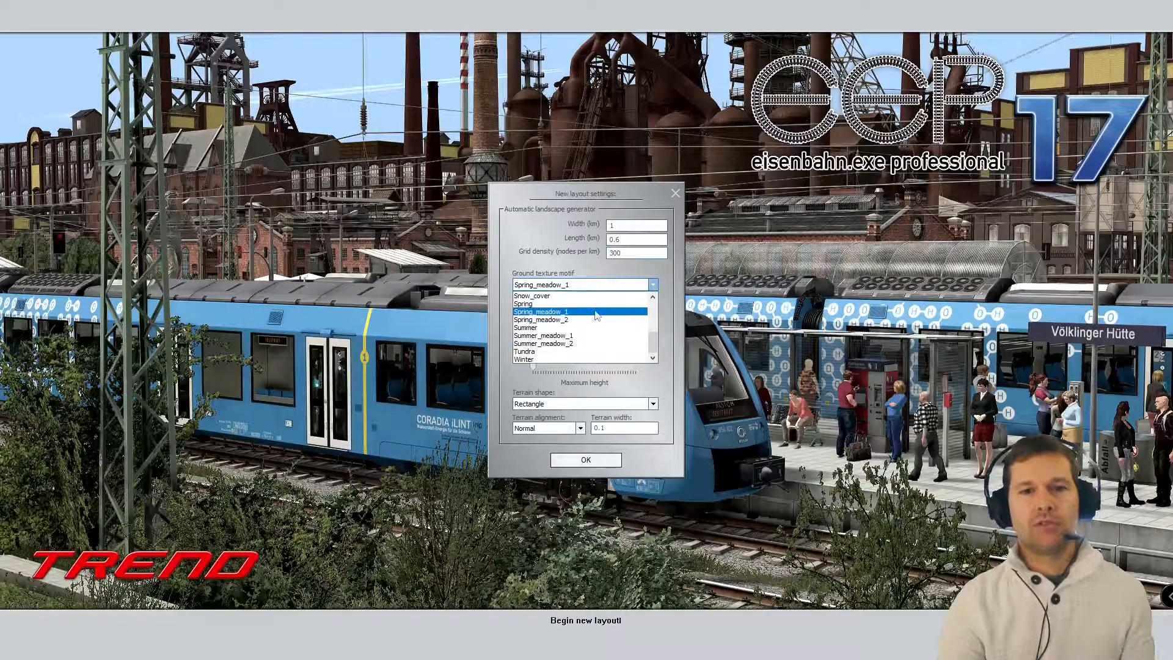
left_click(597, 312)
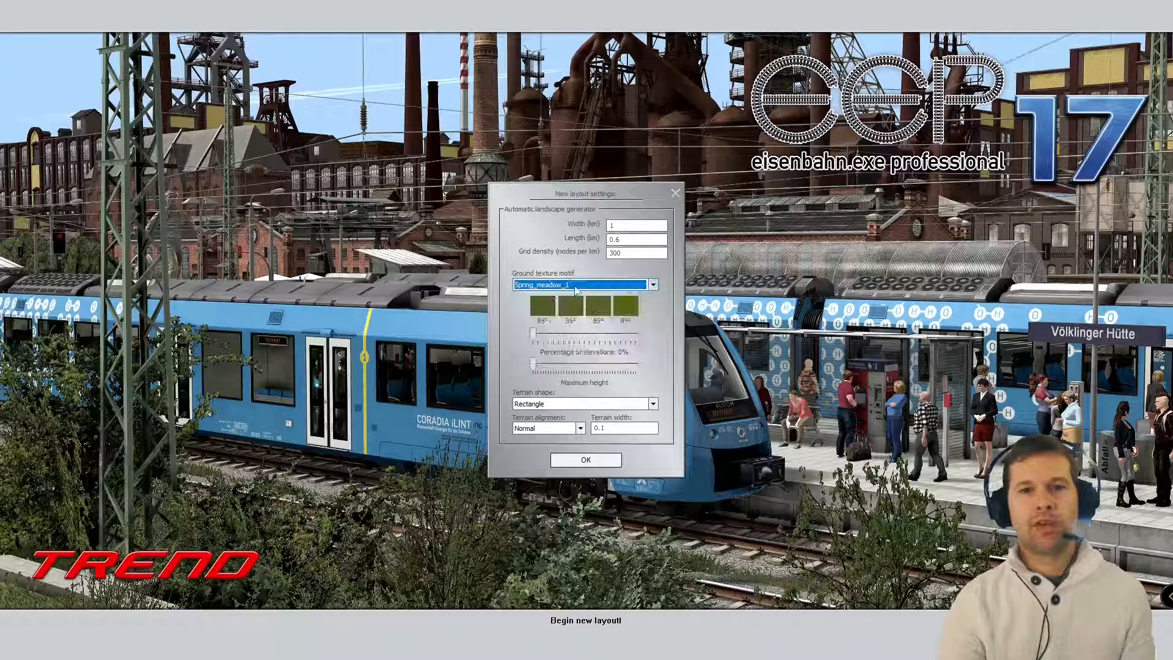
- Keep the maximum height at its minimum, choose the Rectangle terrain shape and create the layout
left_click_drag(536, 341, 577, 367)
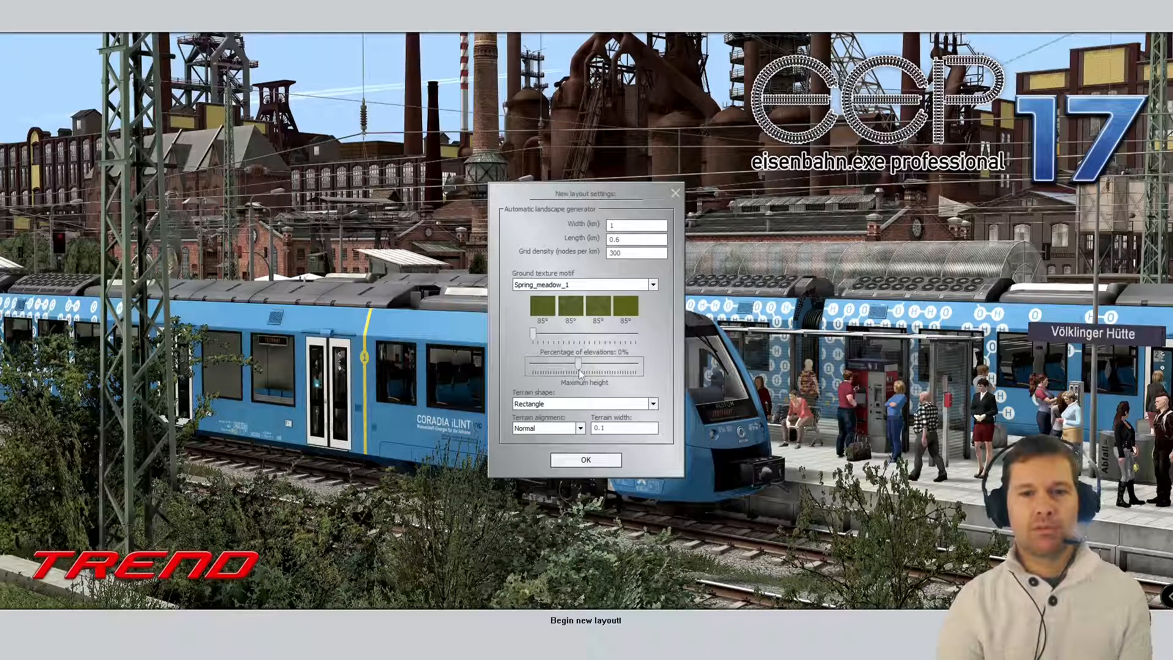
left_click_drag(578, 369, 518, 372)
left_click(554, 403)
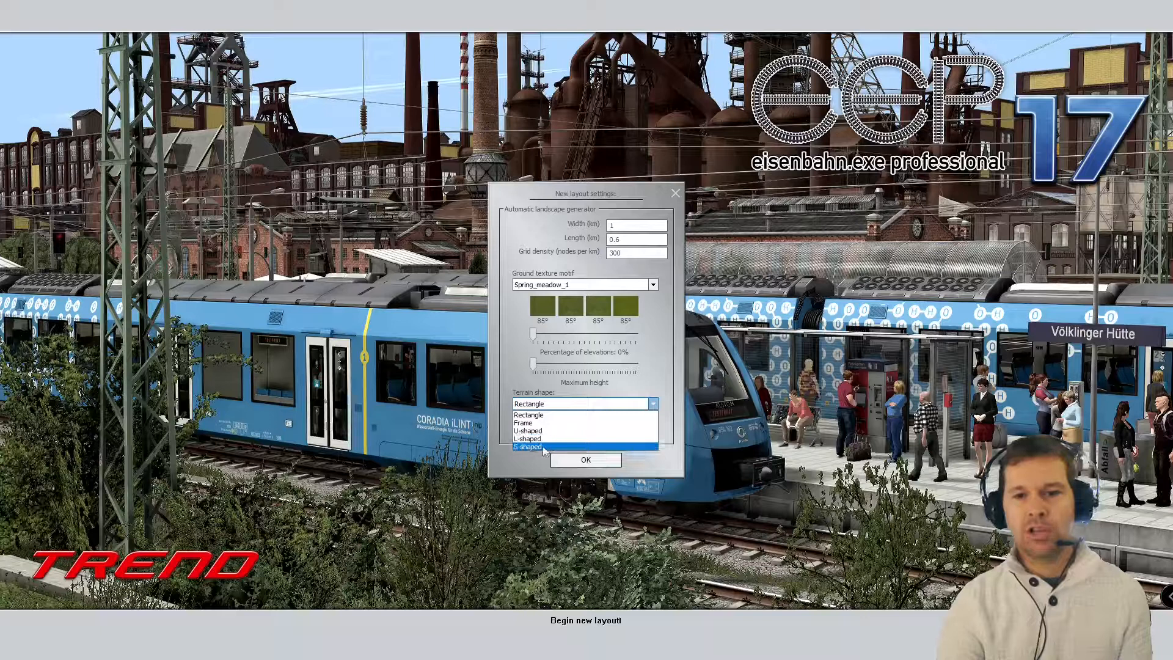
left_click(549, 415)
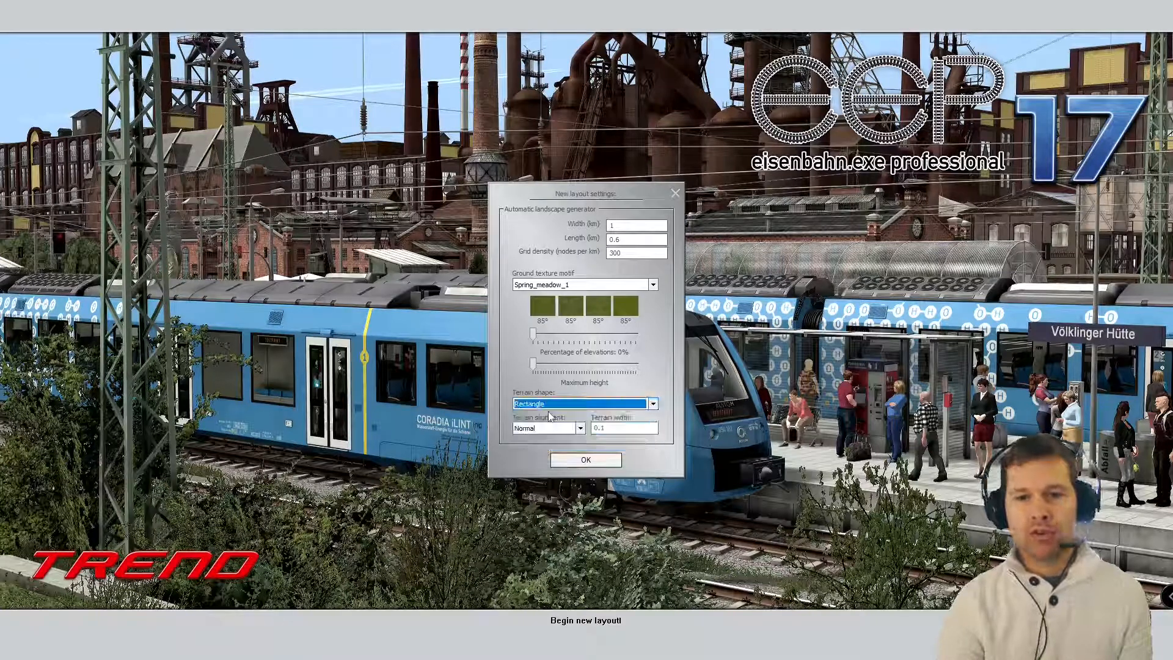
left_click(585, 462)
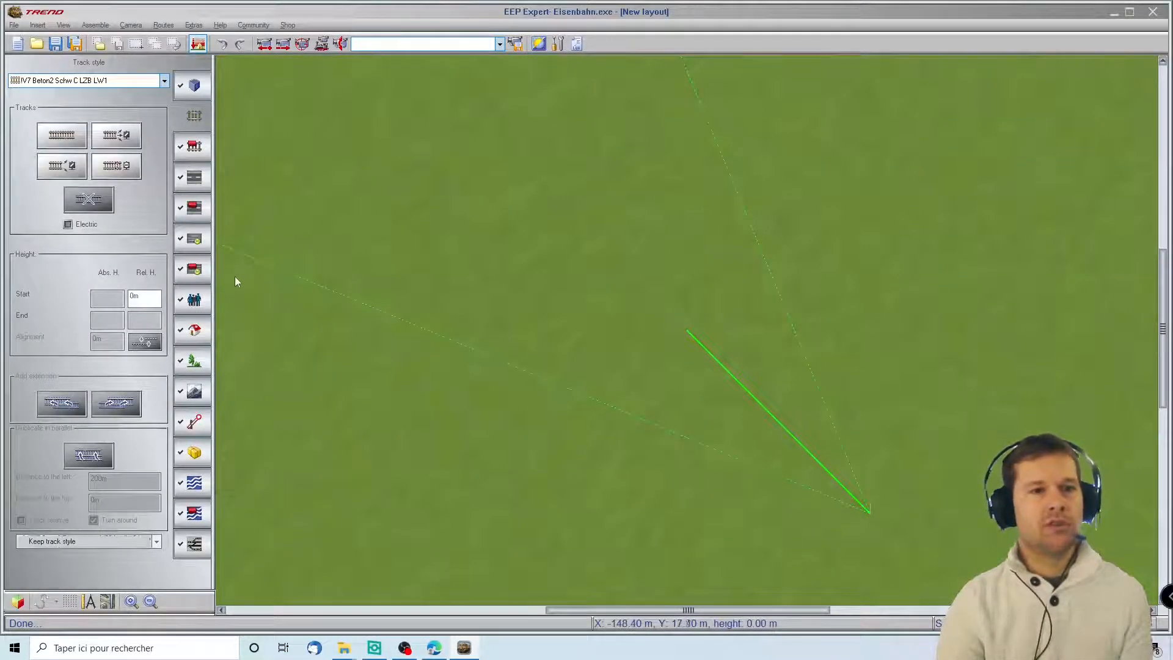
- Alternate between the 3D window and the 2D plan window of the new layout, ending in the 2D plan
left_click(17, 603)
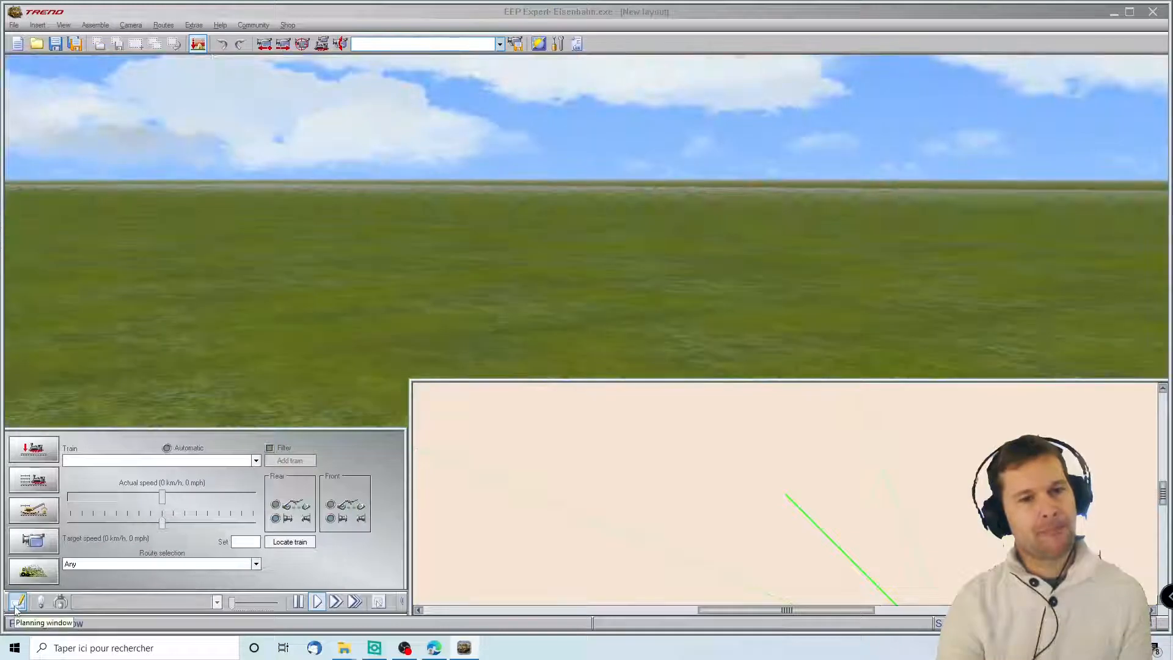
left_click(17, 604)
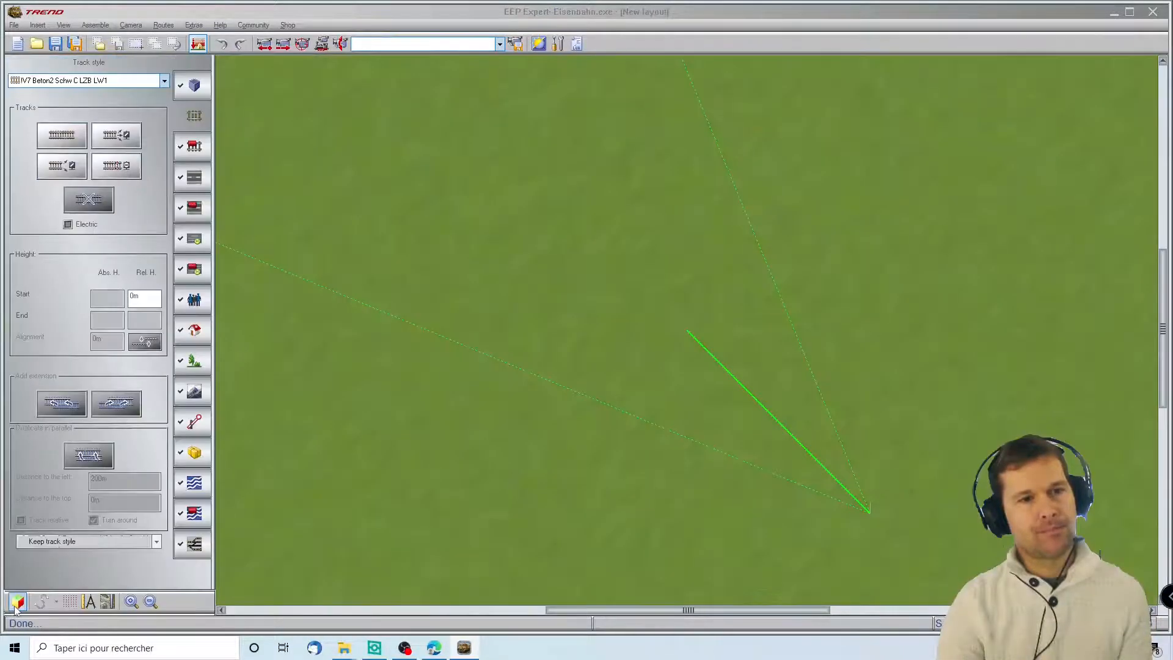
left_click(64, 26)
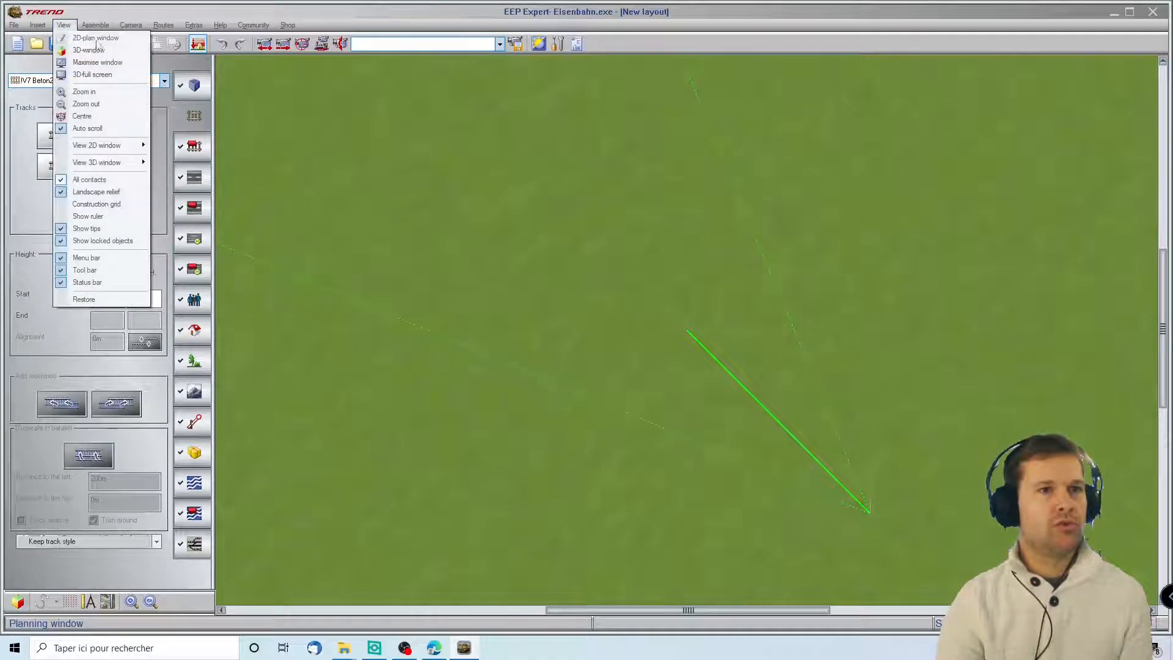
left_click(89, 50)
left_click(66, 26)
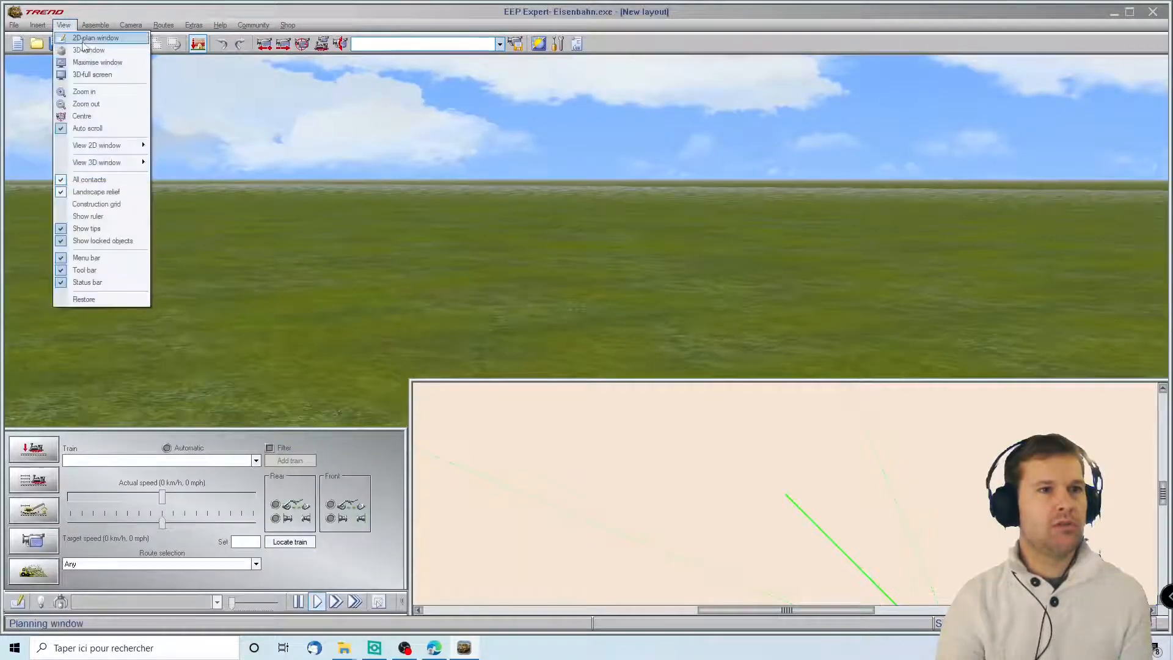
left_click(85, 39)
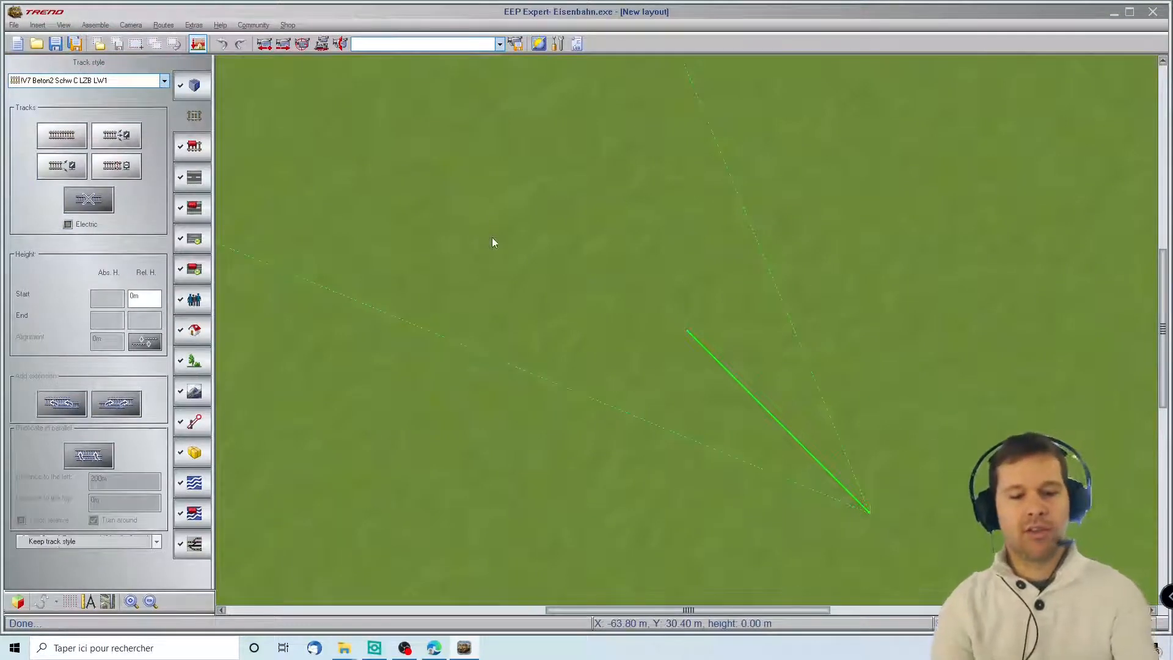
key("ctrl+e")
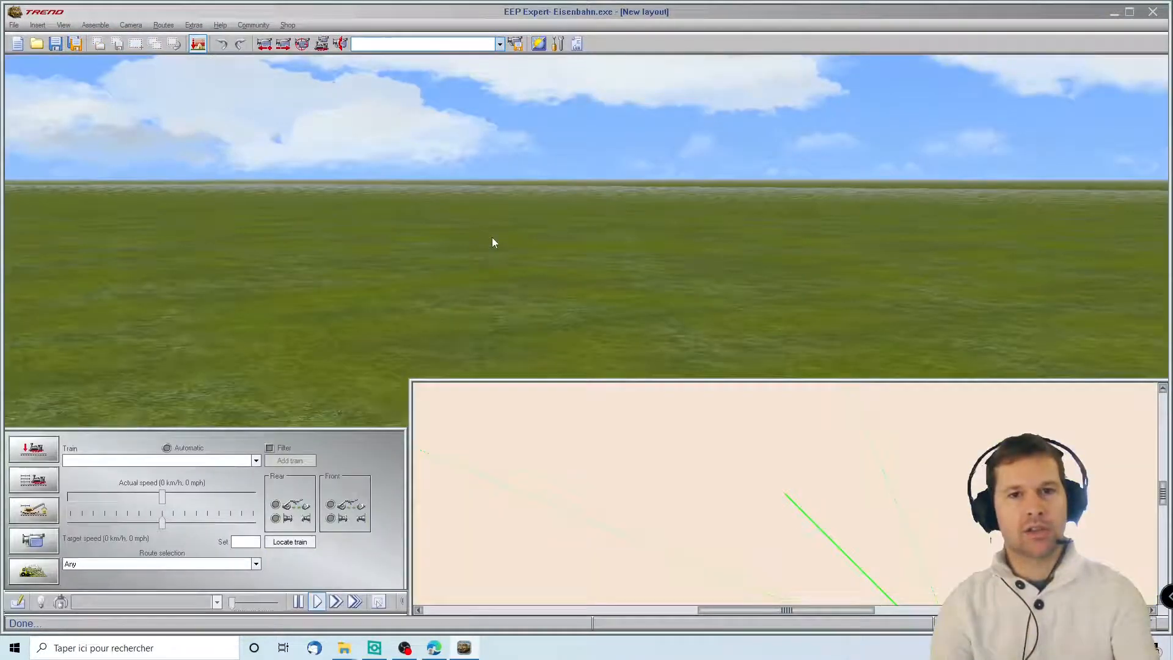
key("ctrl+e")
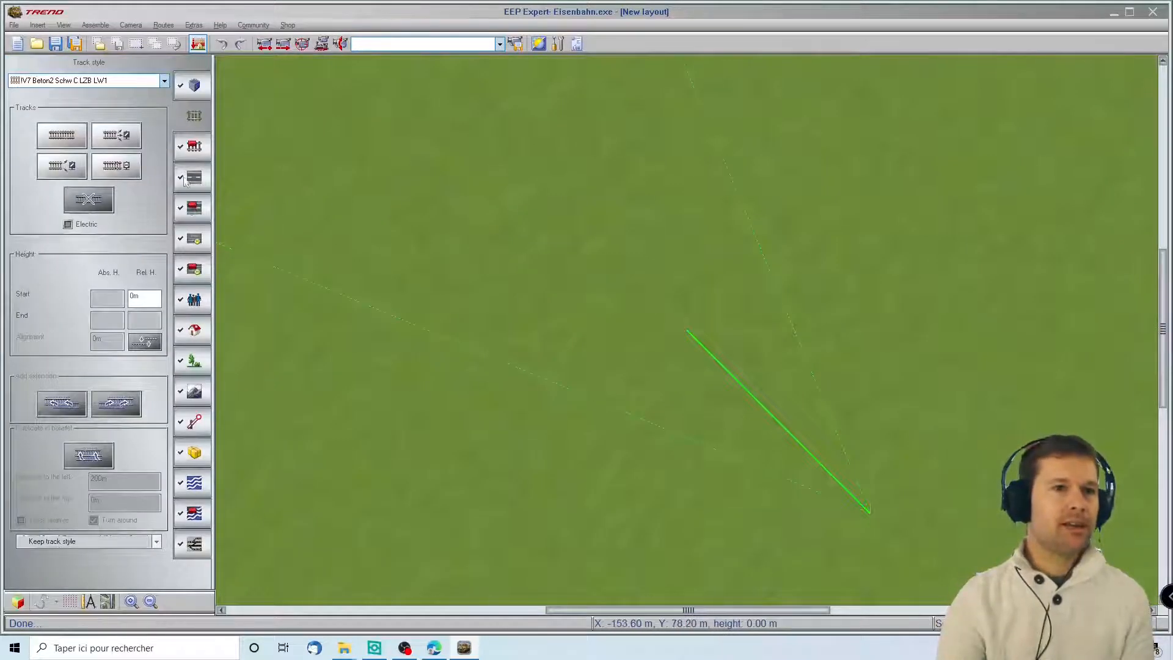
- Place a detached house from the Town static structures on the plan at about X -28 m, Y 2 m
left_click(195, 330)
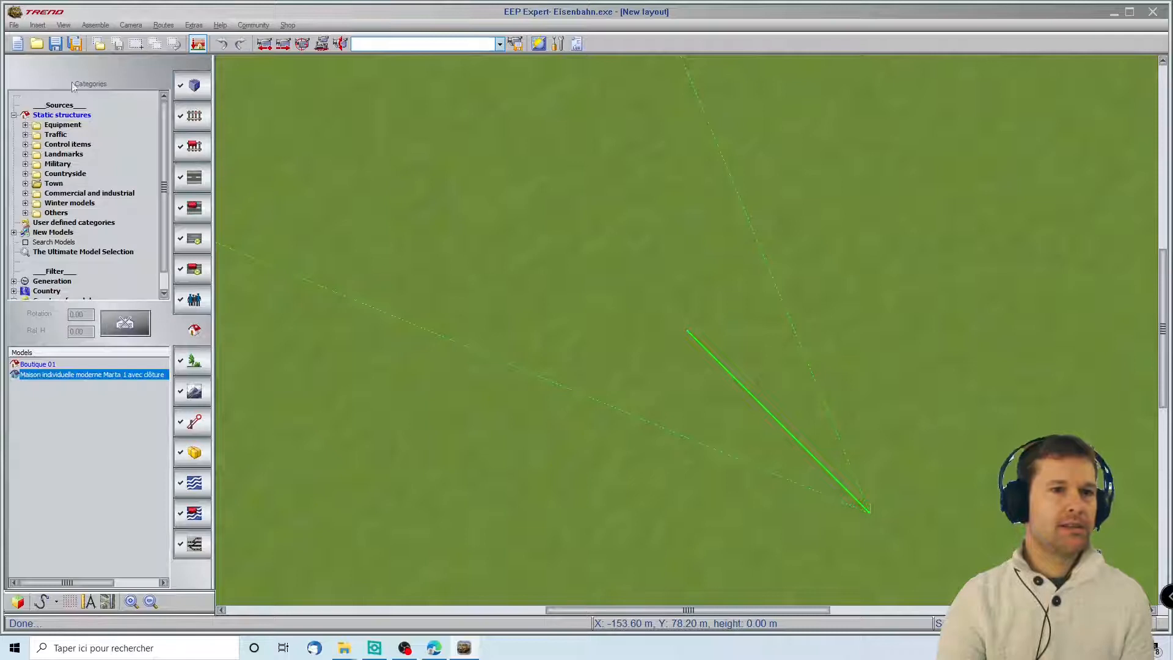
left_click(26, 183)
left_click(55, 193)
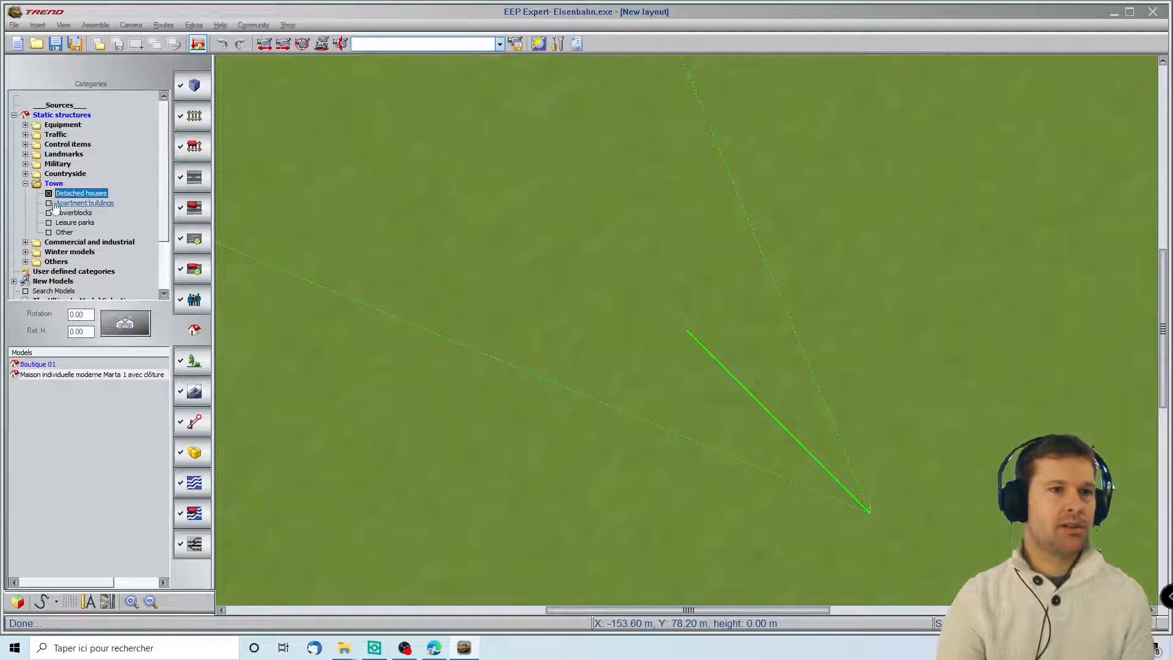
left_click(39, 376)
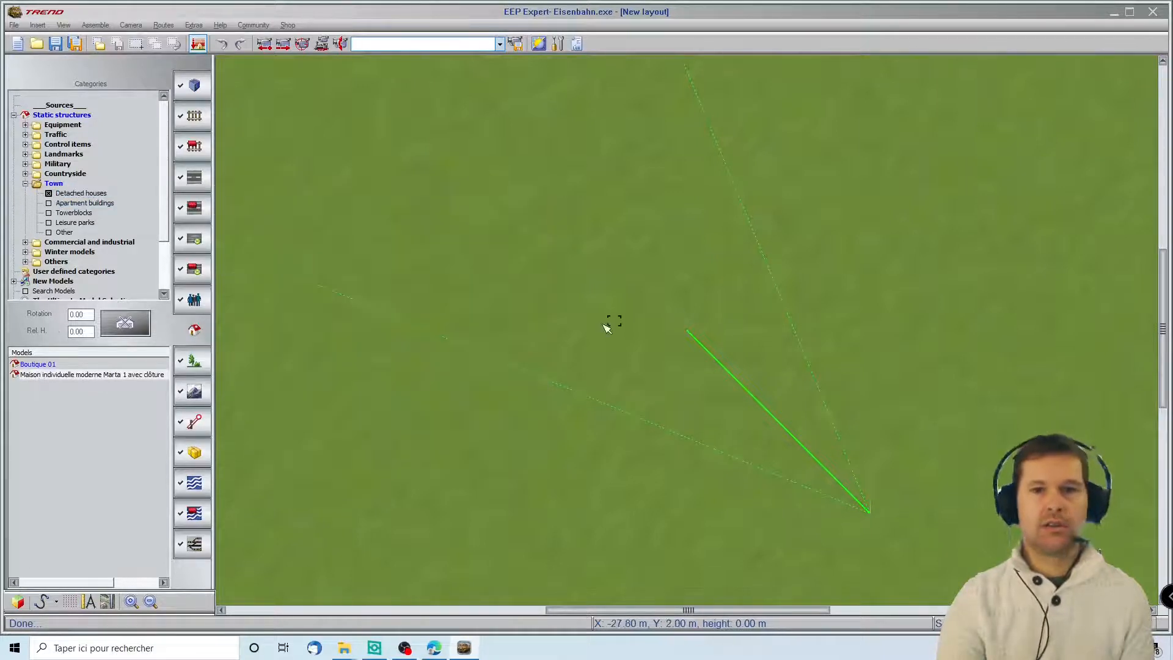
left_click(601, 323)
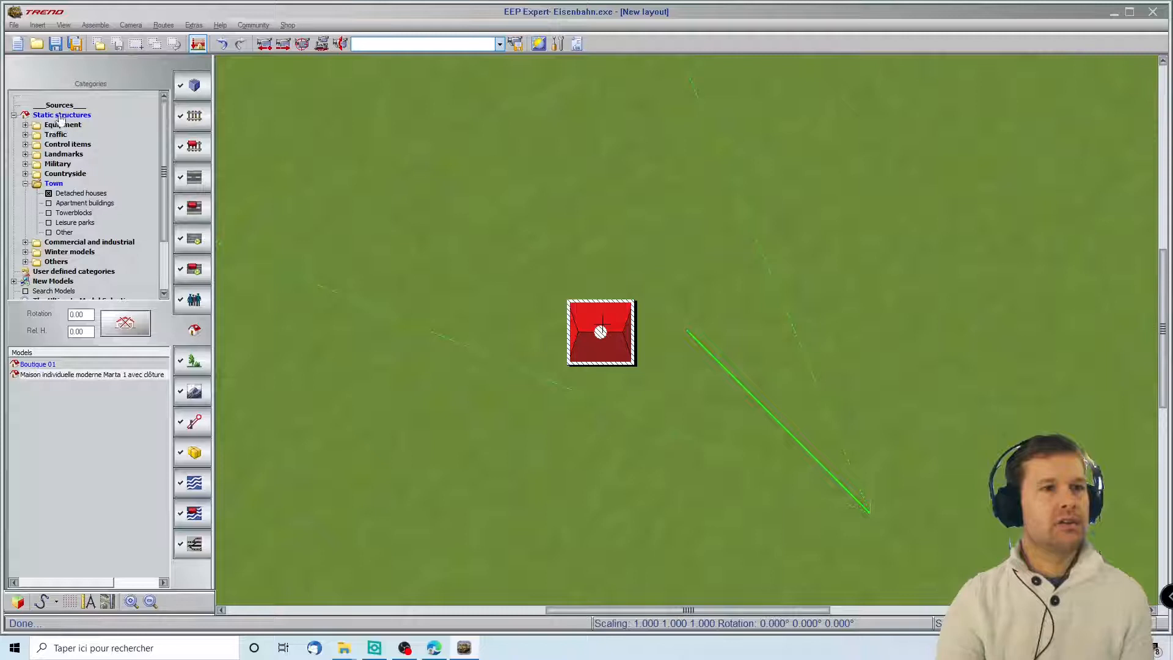
- Leave the static structures editor for the general layout view and pan the 2D plan horizontally in both directions around the house
left_click(194, 86)
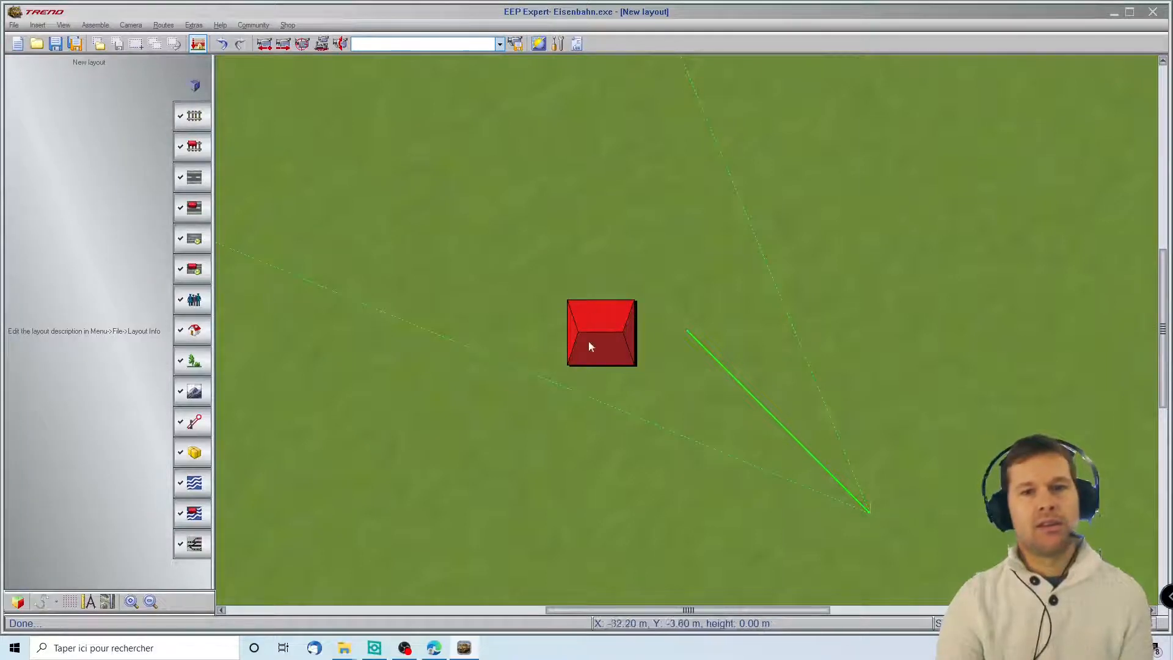
key("Right")
key("Right")
key("Right")
key("Right")
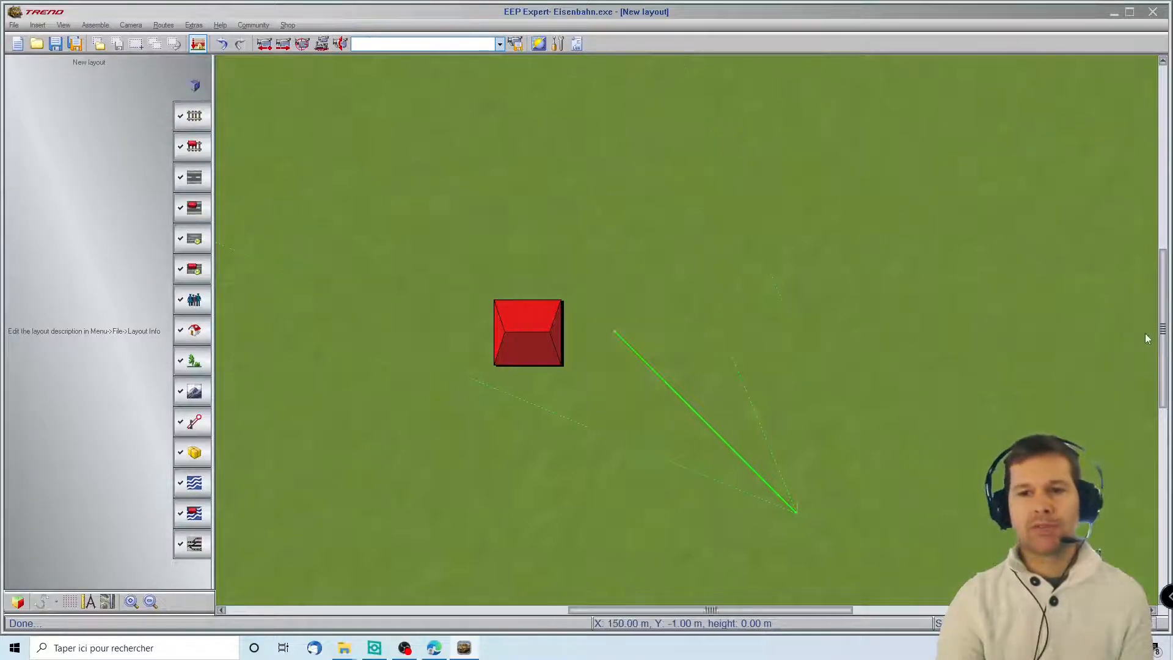
key("Left")
key("Left")
key("Left")
key("Left")
key("Left")
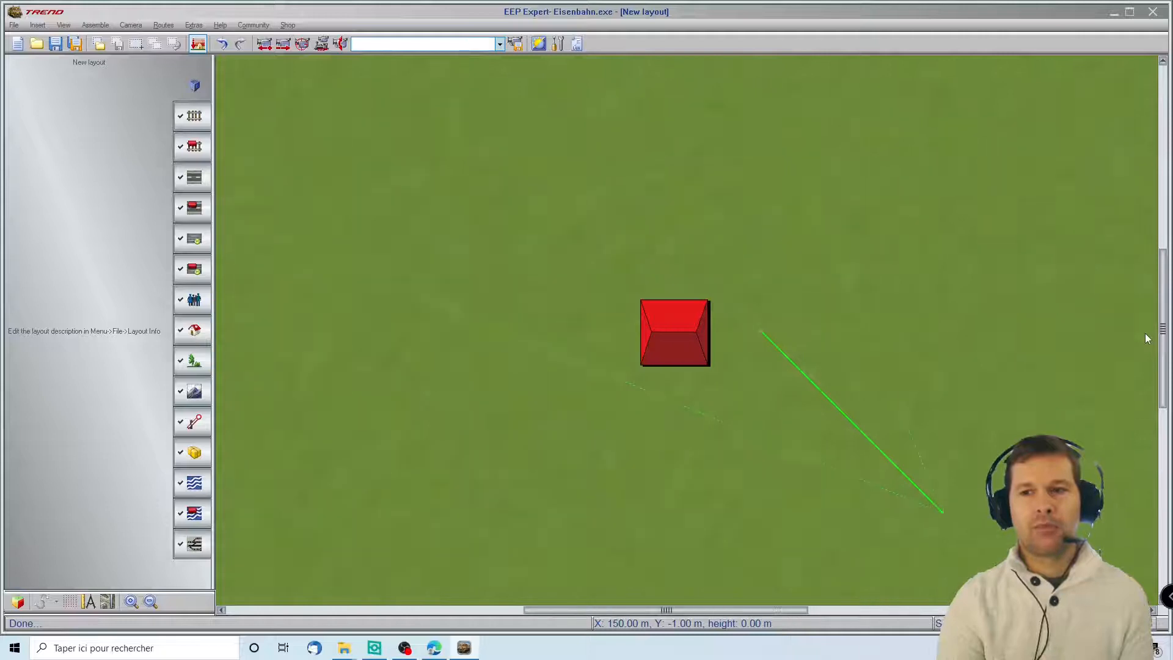
- Pan the 2D plan repeatedly west and east past the house, ending with the house near the middle of the view
key("Left")
key("Left")
key("Left")
key("Left")
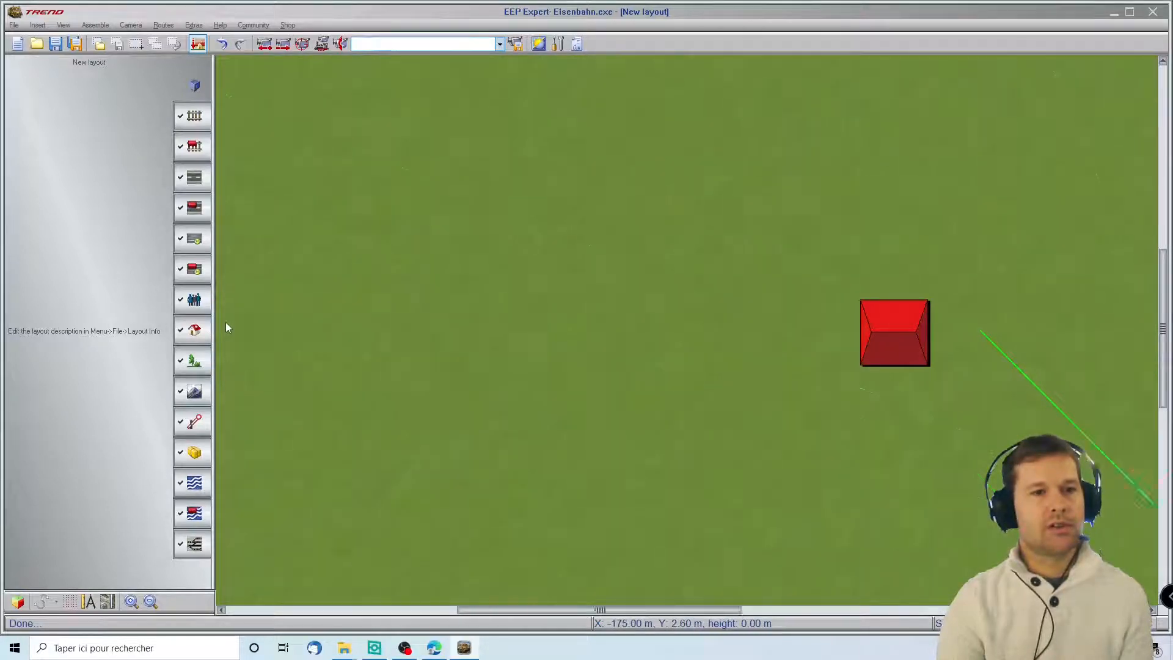
key("Right")
key("Right")
key("Right")
key("Right")
key("Right")
key("Right")
key("Left")
key("Left")
key("Left")
key("Left")
key("Left")
key("Left")
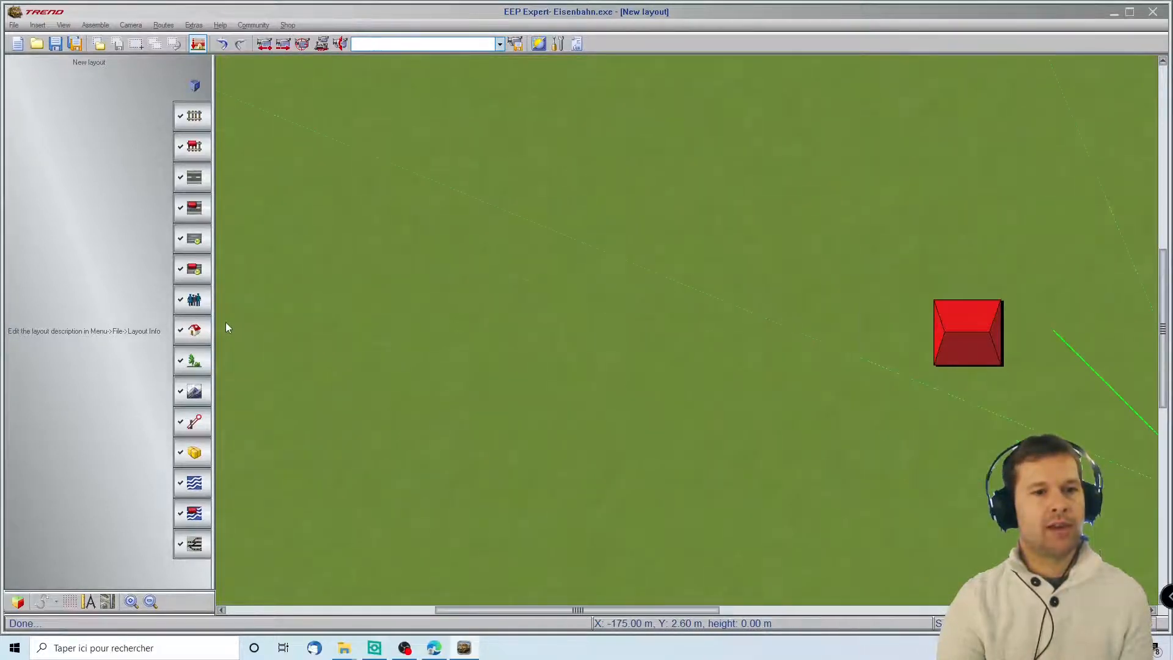
key("Right")
key("Right")
key("Right")
key("Right")
key("Right")
key("Left")
key("Left")
key("Left")
key("Left")
key("Left")
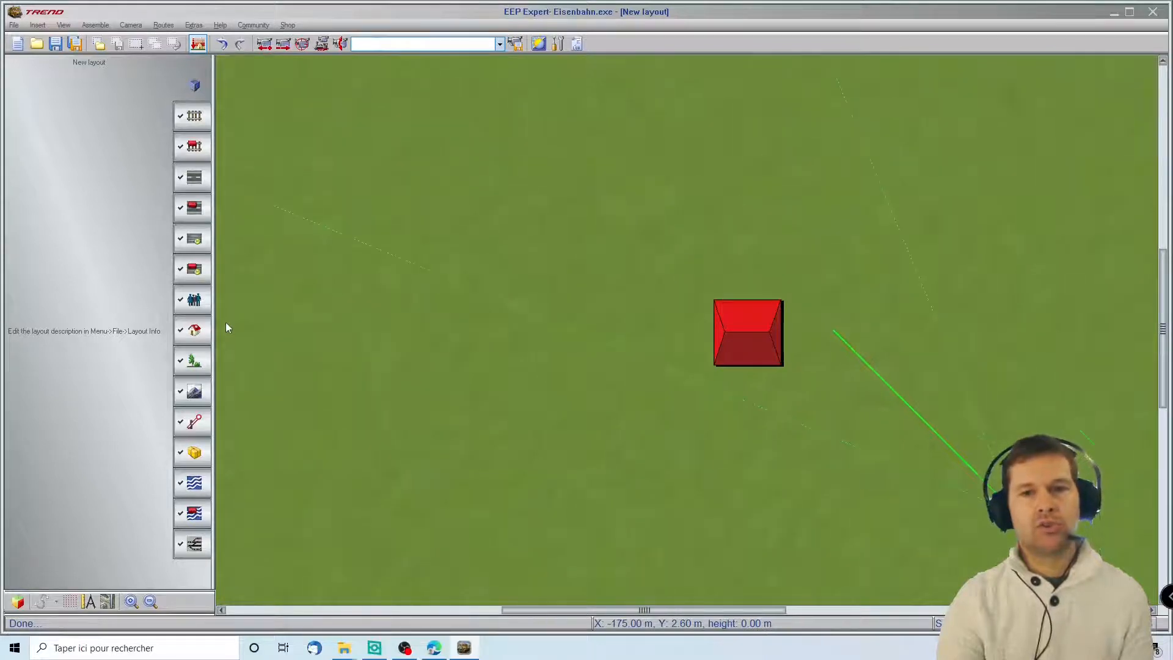
key("Right")
key("Right")
key("Right")
key("Right")
key("Right")
key("Right")
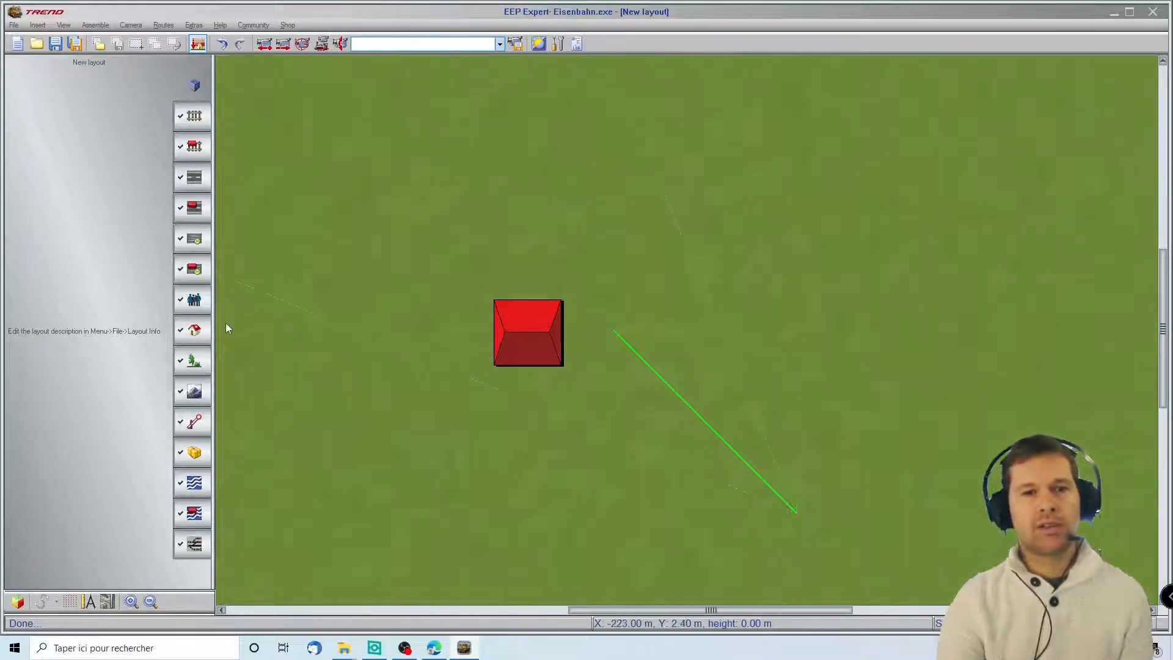
key("Left")
key("Left")
key("Left")
key("Left")
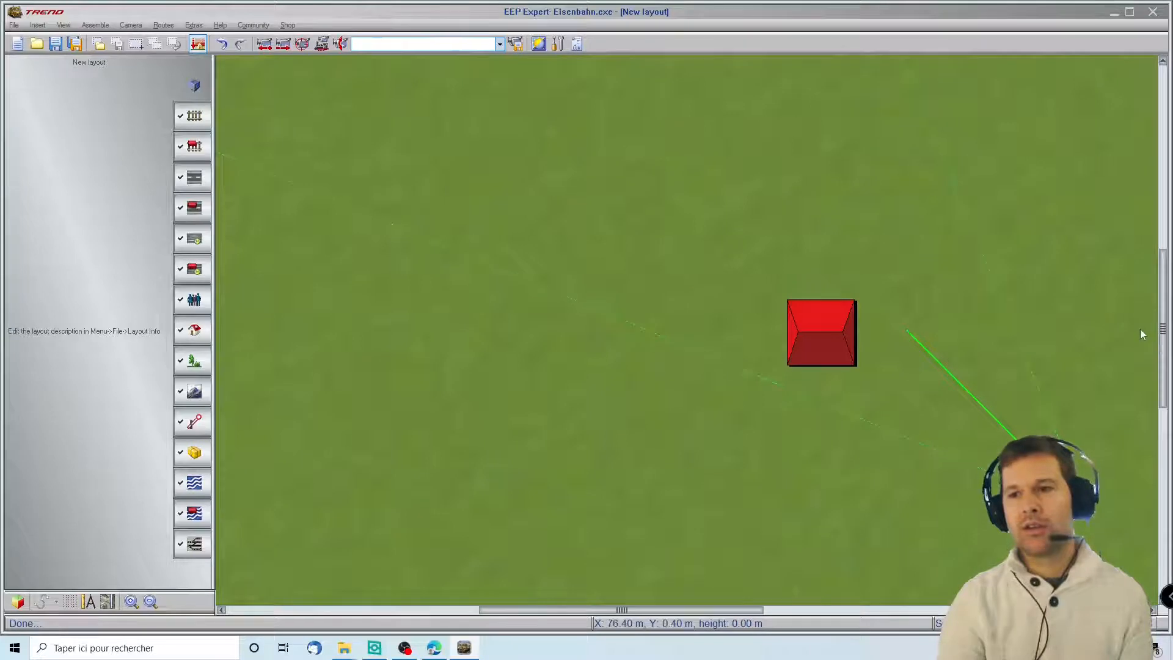
key("Left")
key("Left")
key("Left")
key("Left")
key("Left")
key("Right")
key("Right")
key("Right")
key("Right")
key("Right")
key("Right")
key("Right")
key("Right")
key("Right")
key("Right")
key("Right")
key("Left")
key("Left")
key("Left")
key("Left")
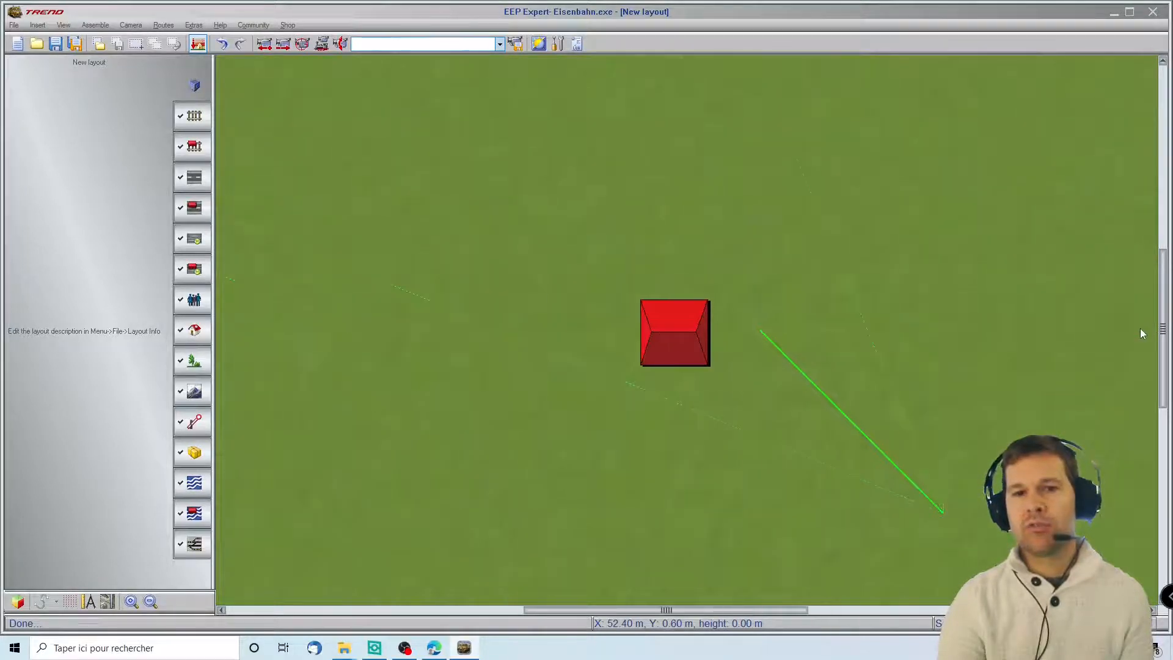
key("Right")
- Pan the 2D plan north and south of the house and return to the house
key("Up")
key("Up")
key("Up")
key("Up")
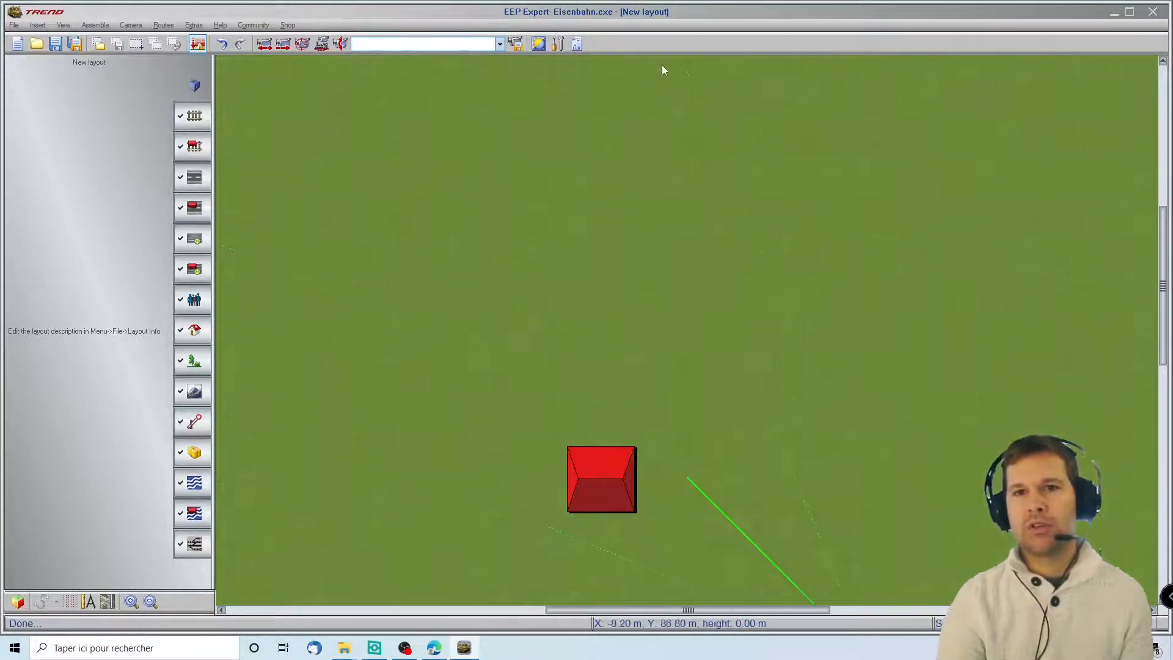
key("Down")
key("Down")
key("Down")
key("Down")
key("Down")
key("Down")
key("Down")
key("Down")
key("Down")
key("Up")
key("Up")
key("Up")
key("Up")
key("Up")
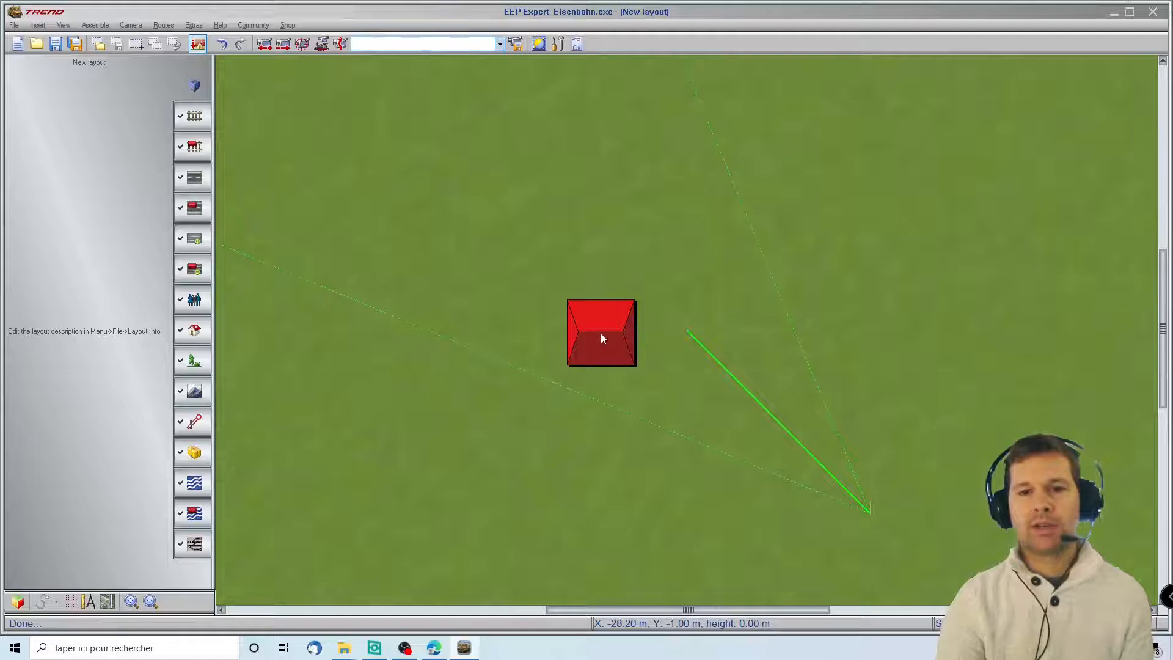
- Zoom the 2D plan in and out around different points, from the whole terrain to a close view of the house
scroll(601, 336, "up", 5)
scroll(601, 337, "down", 6)
scroll(601, 338, "up", 3)
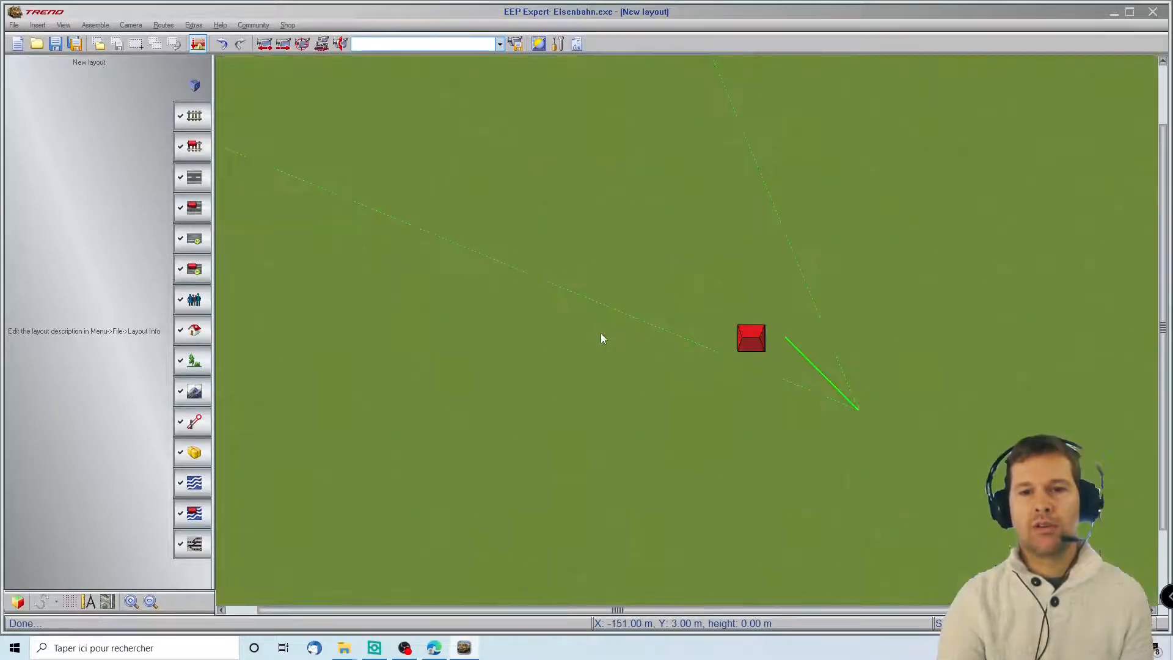
scroll(601, 338, "down", 4)
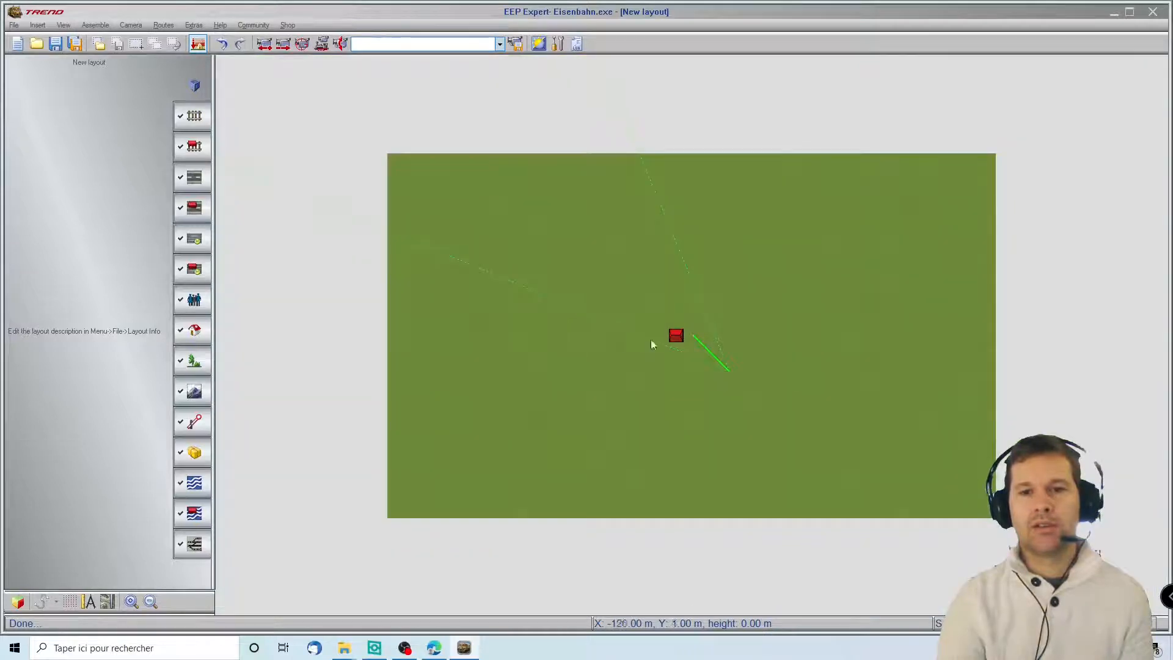
scroll(832, 334, "up", 5)
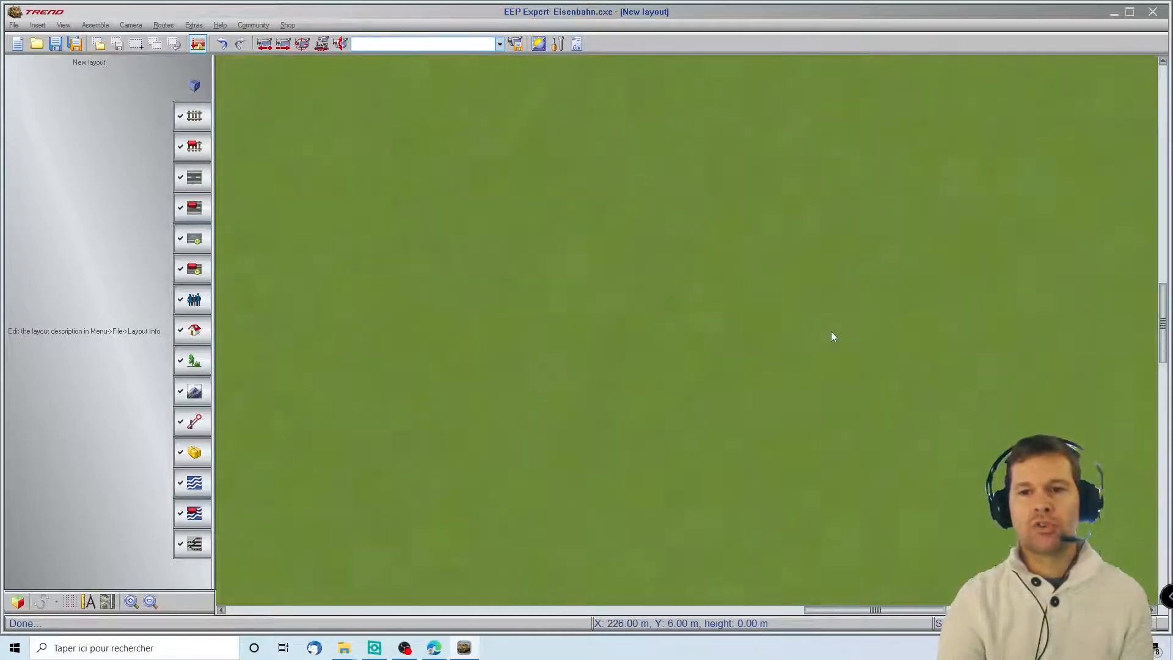
scroll(832, 335, "down", 5)
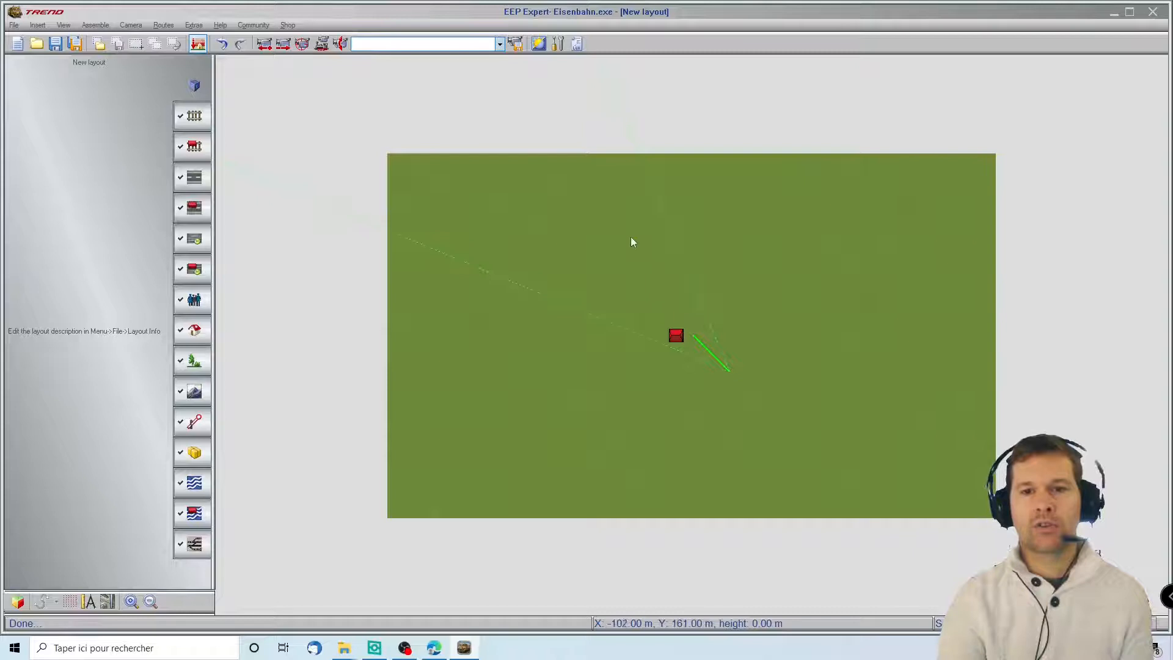
scroll(631, 240, "up", 5)
scroll(631, 239, "down", 5)
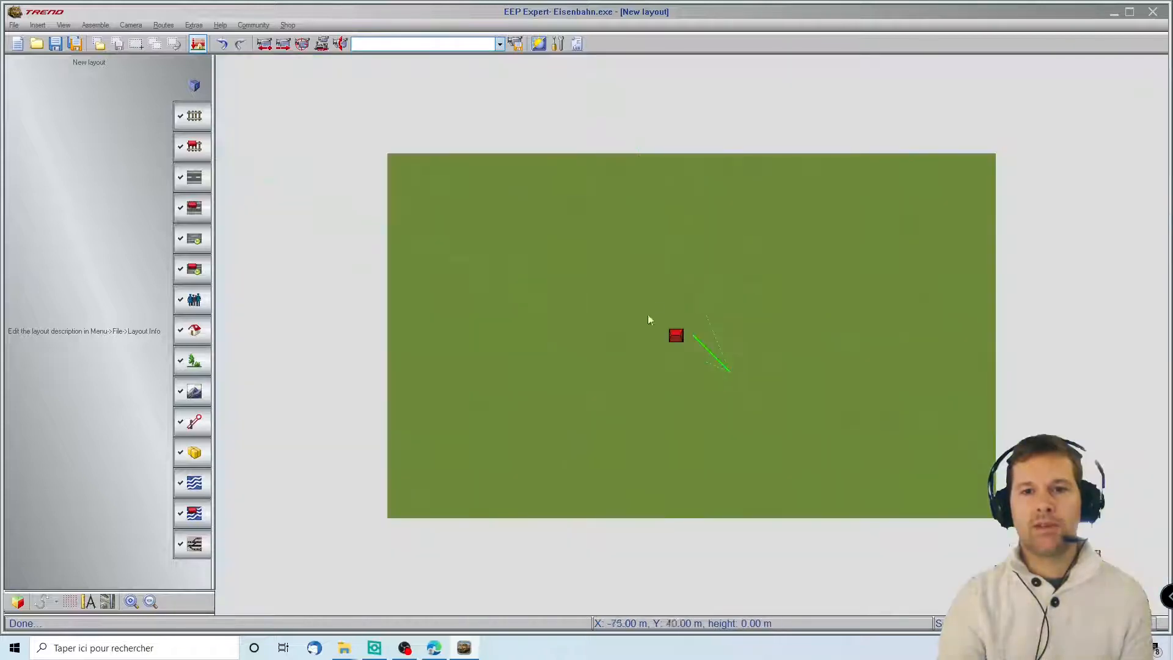
scroll(661, 452, "up", 5)
scroll(660, 452, "down", 5)
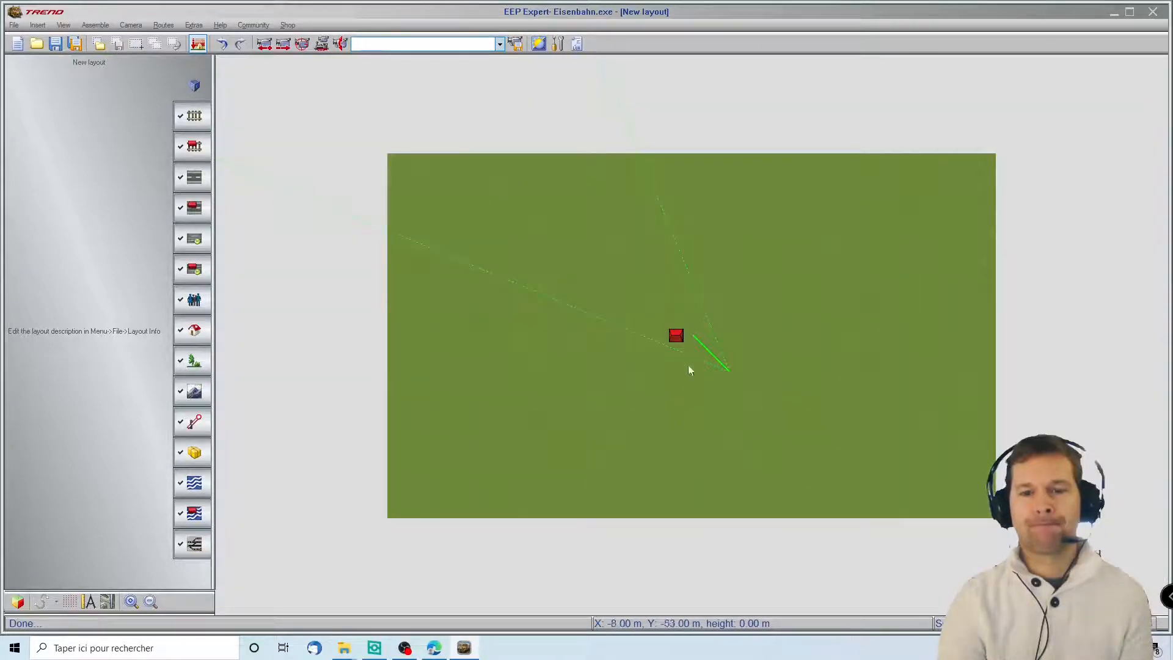
scroll(679, 337, "up", 6)
scroll(680, 337, "down", 1)
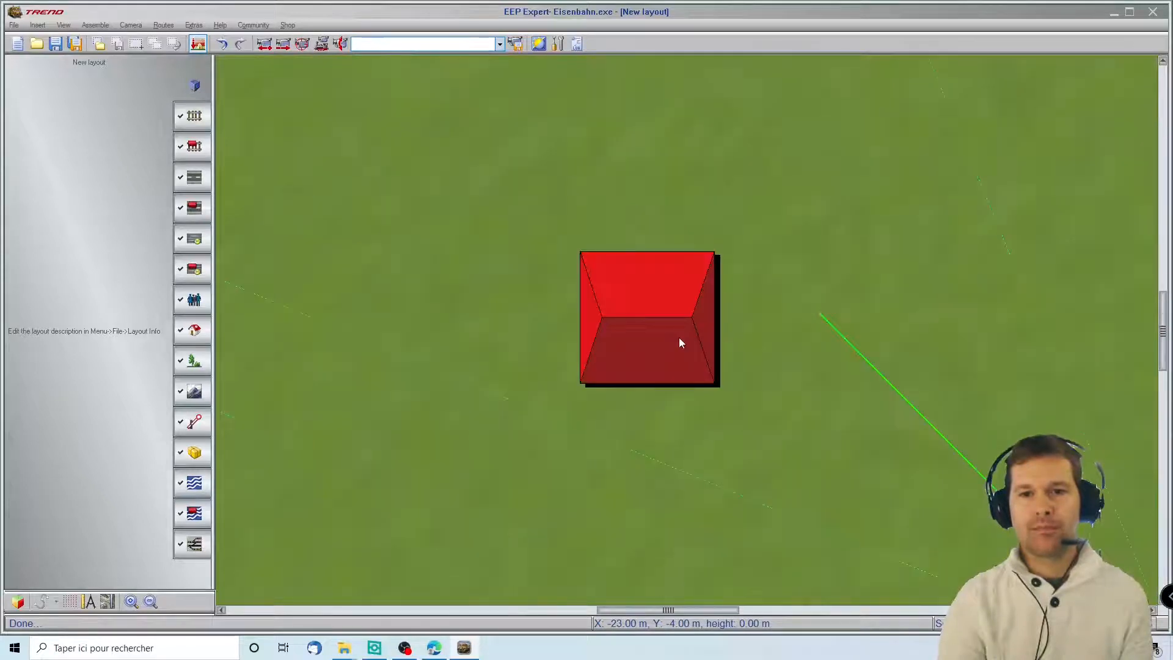
scroll(679, 337, "down", 2)
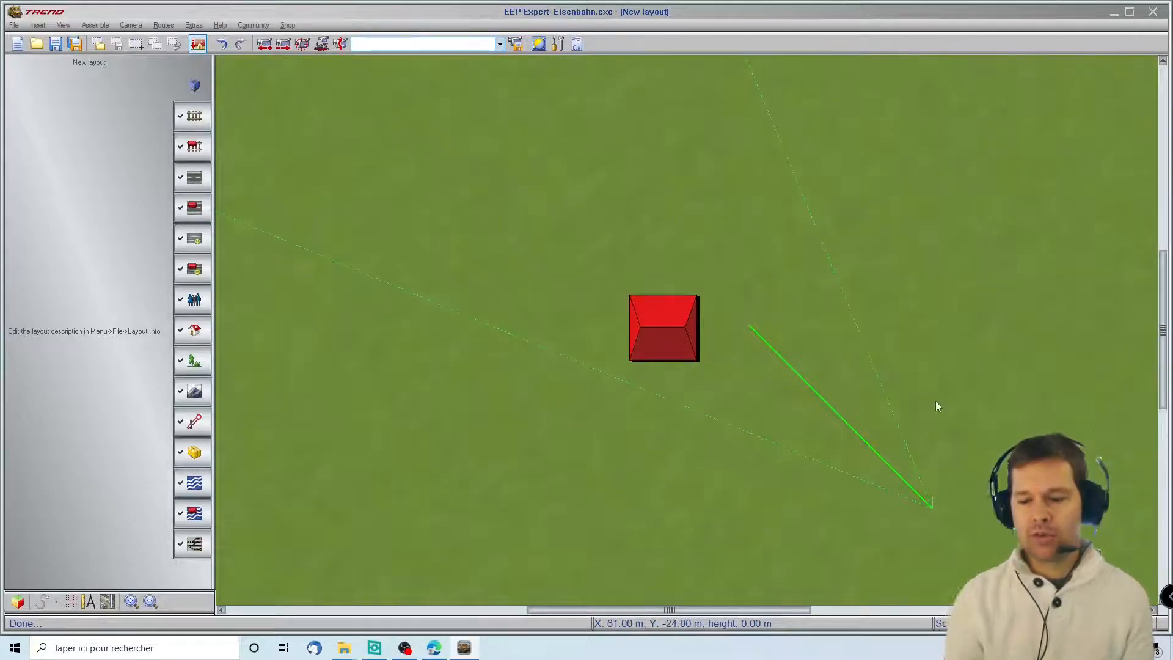
- Move the magnified plan view in all four directions around the house, bringing the house back near the centre
key("Right")
key("Right")
key("Right")
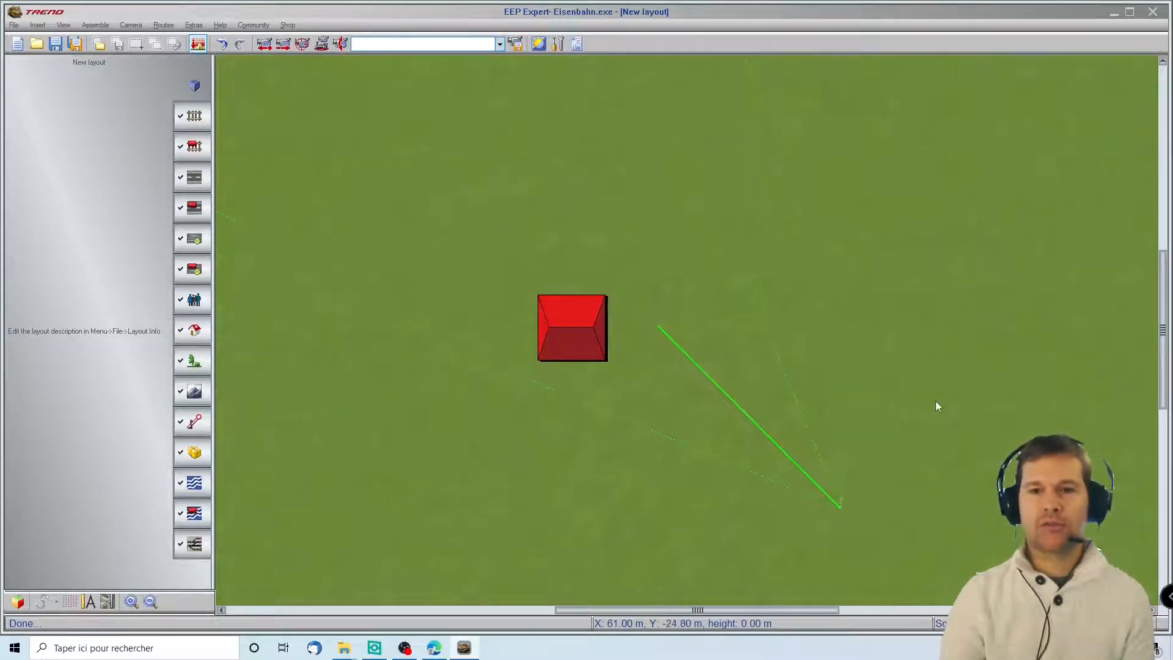
key("Right")
key("Right")
key("Right")
key("Right")
key("Left")
key("Left")
key("Left")
key("Left")
key("Left")
key("Left")
key("Left")
key("Left")
key("Left")
key("Left")
key("Left")
key("Up")
key("Up")
key("Up")
key("Down")
key("Down")
key("Down")
key("Right")
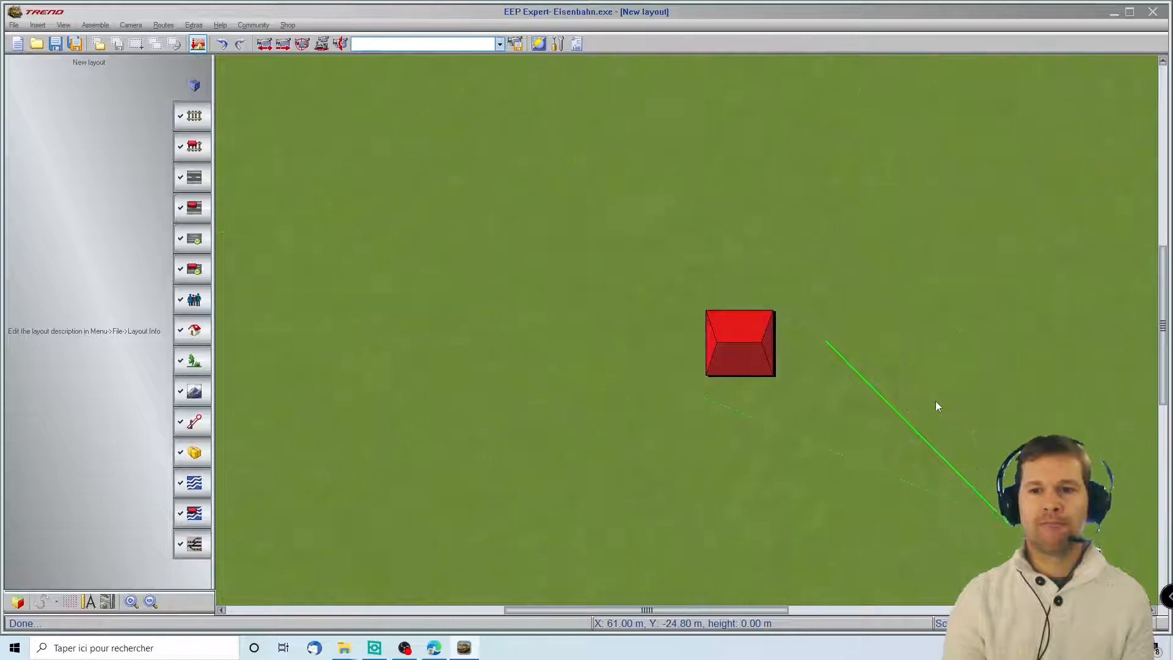
key("Right")
key("Down")
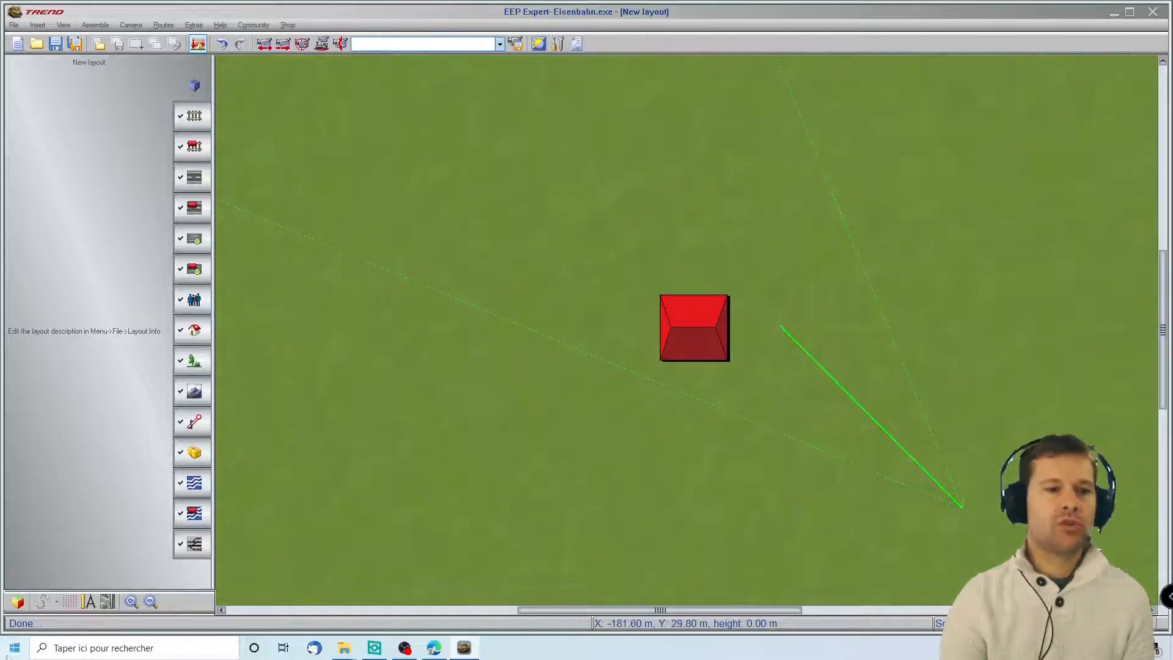
- Switch to the 3D window and enable Undock windows in the program settings
left_click(17, 602)
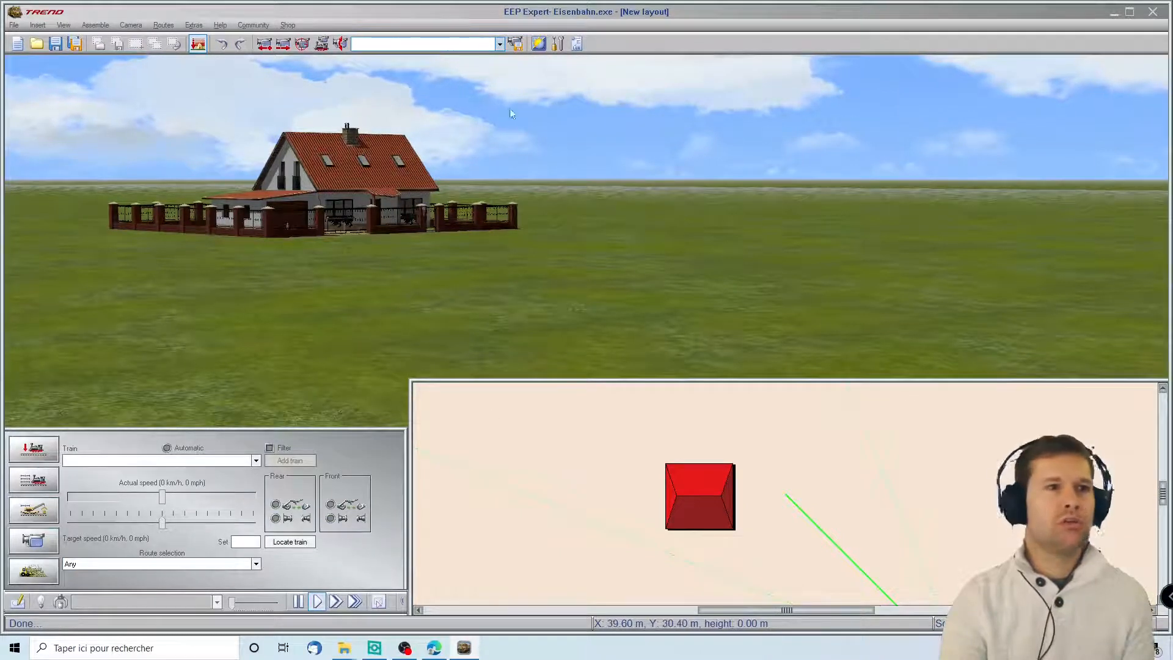
left_click(15, 25)
left_click(34, 156)
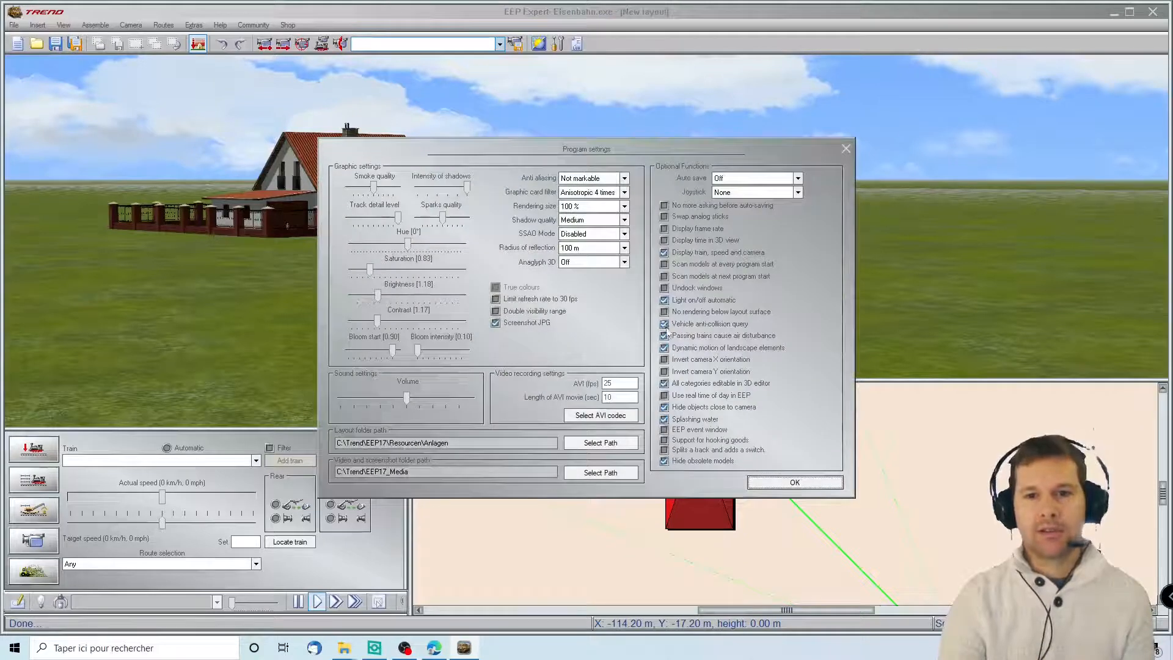
left_click(664, 288)
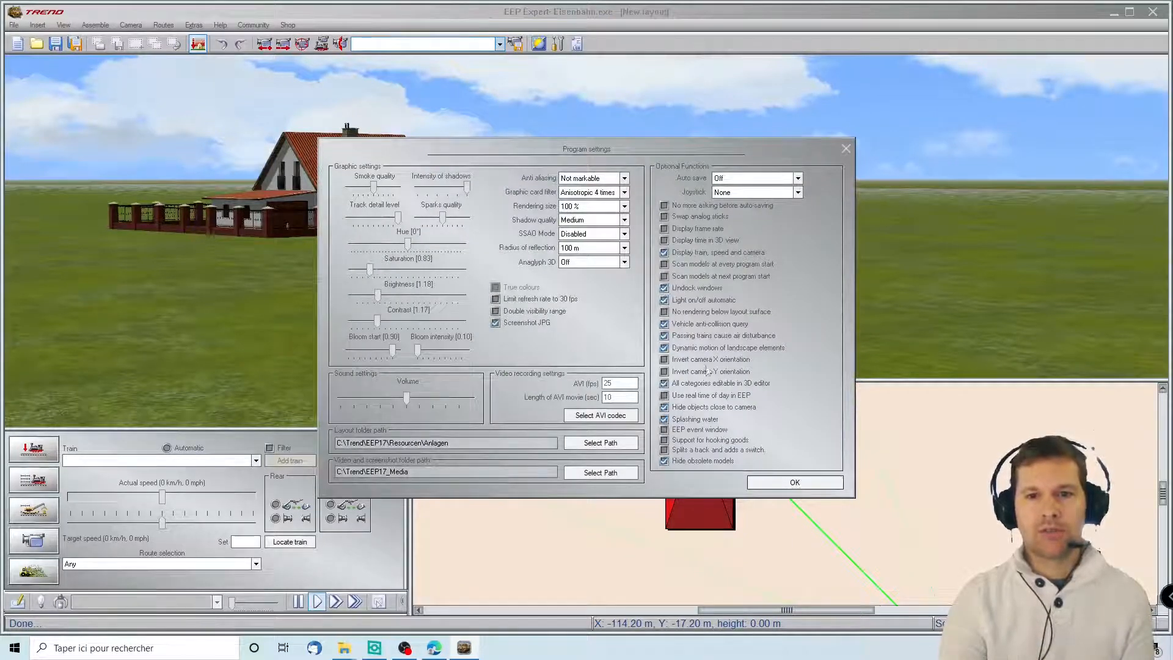
left_click(785, 484)
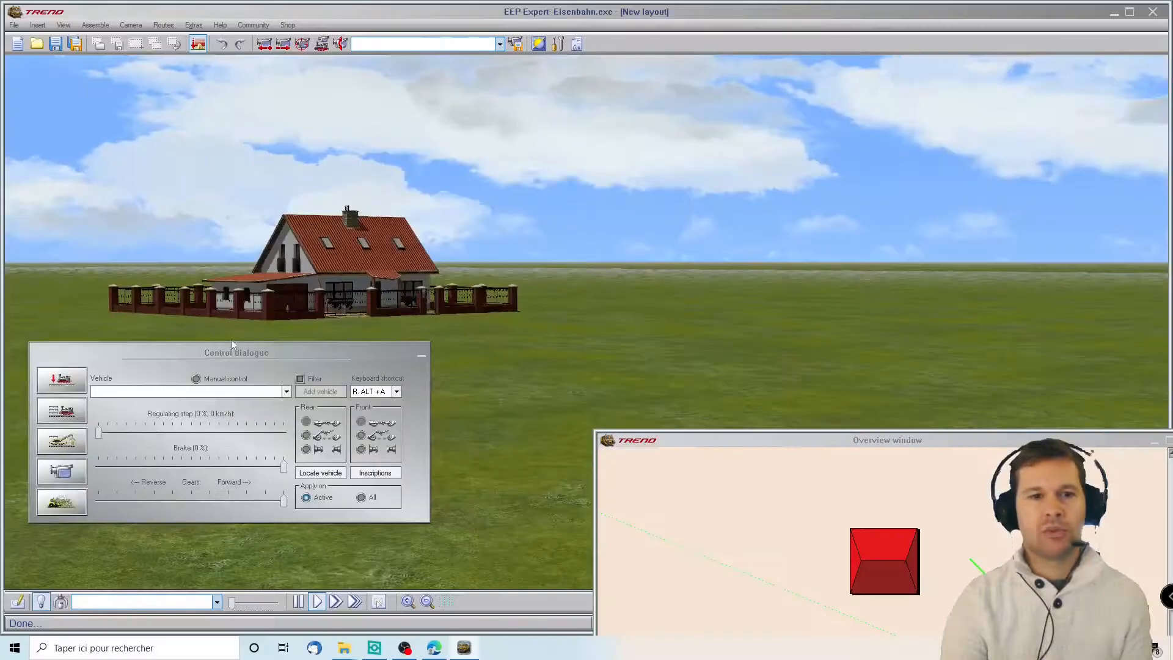
- Reposition and minimise the undocked control dialogue and overview window so the 3D view is unobstructed
mouse_move(239, 358)
left_mouse_down()
mouse_move(681, 234)
mouse_move(245, 375)
left_mouse_up()
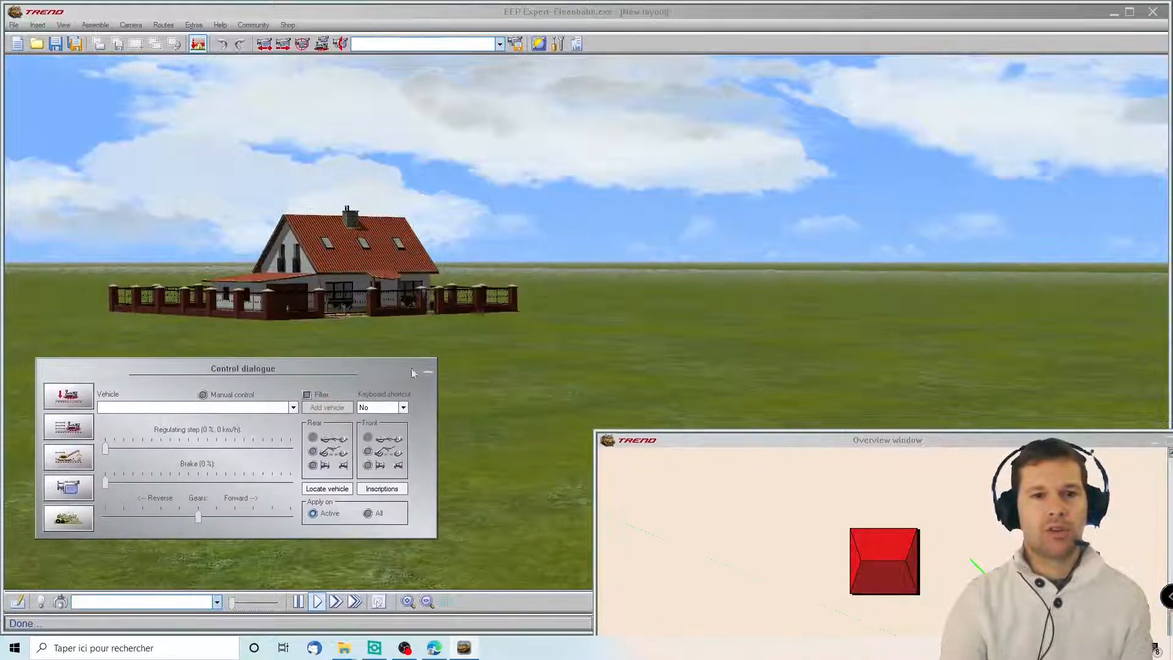
left_click(429, 372)
left_click_drag(898, 441, 676, 307)
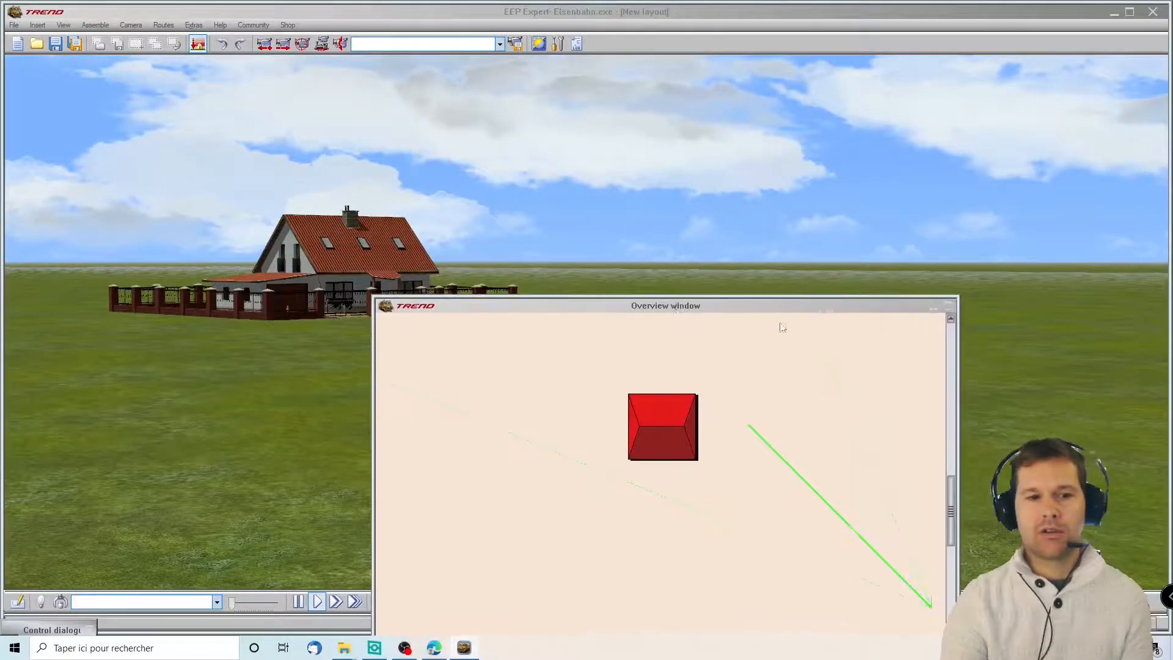
left_click(933, 305)
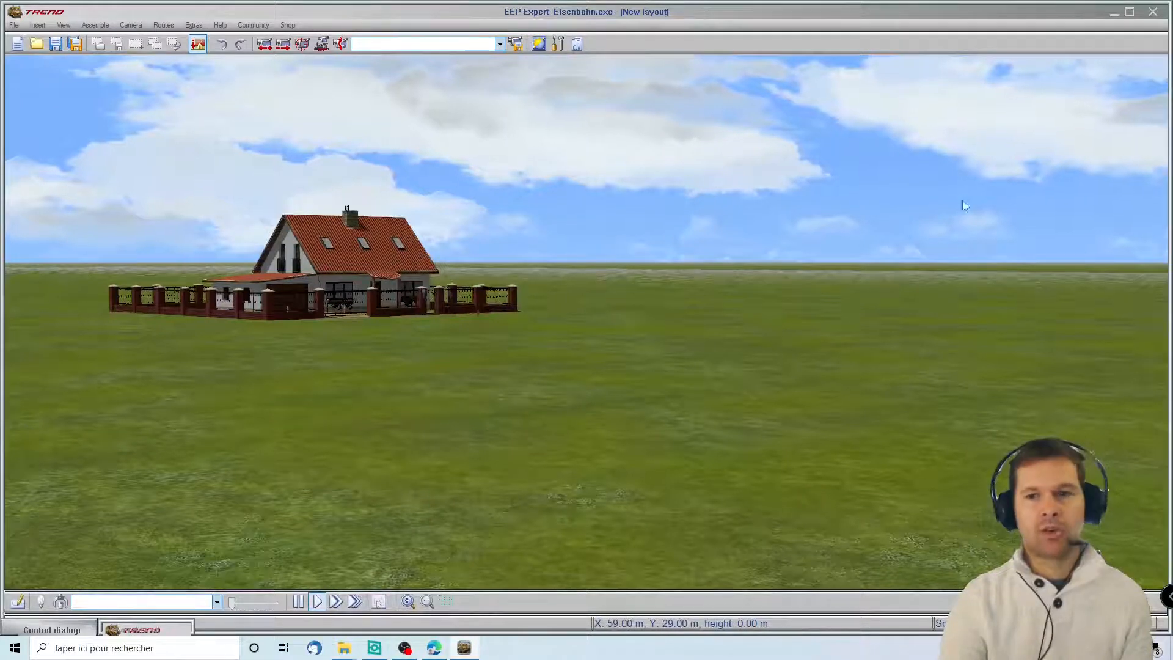
- Rotate the 3D camera sideways and tilt it up and down, ending with the house centred and the view level
left_click(17, 271)
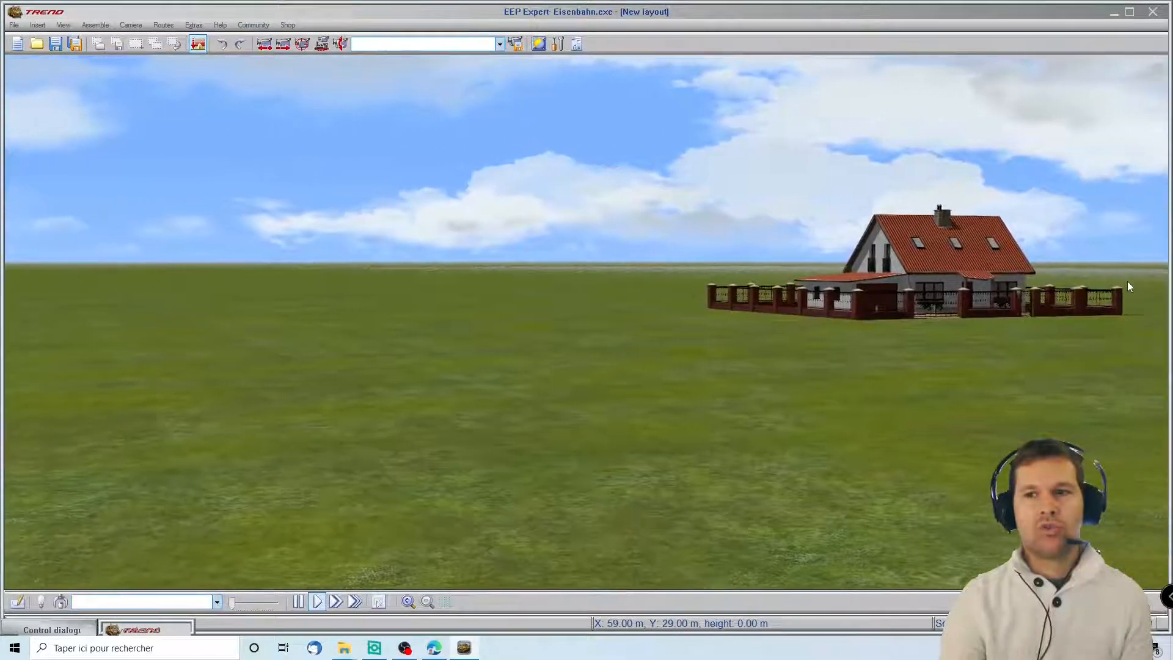
left_click(1127, 280)
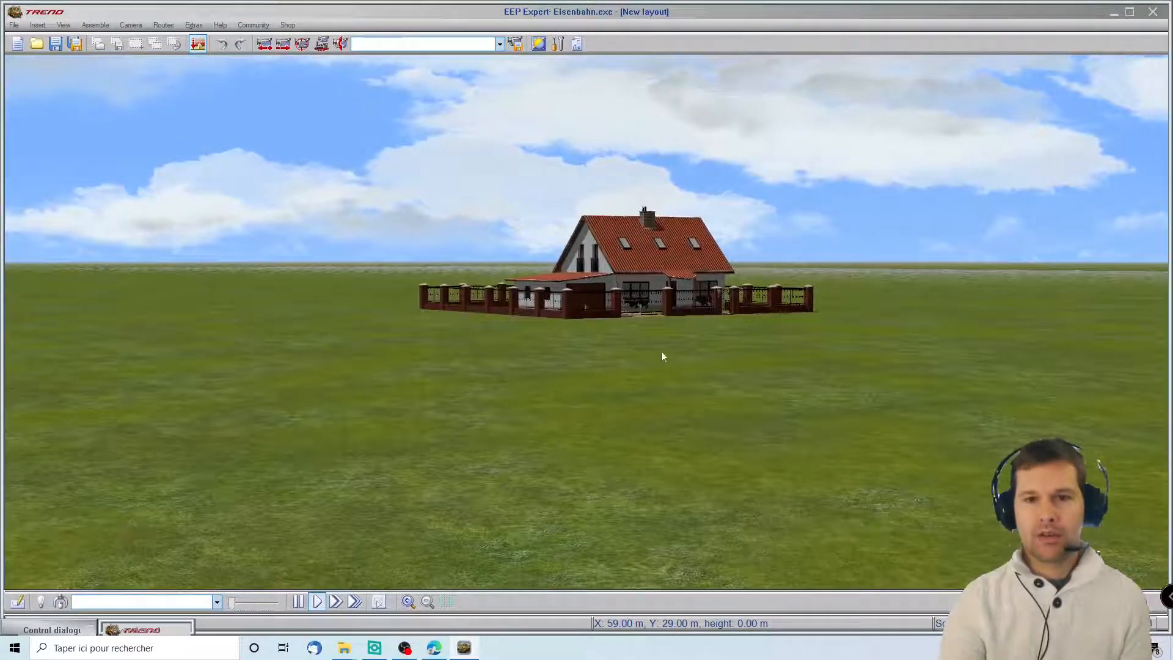
left_click(1150, 292)
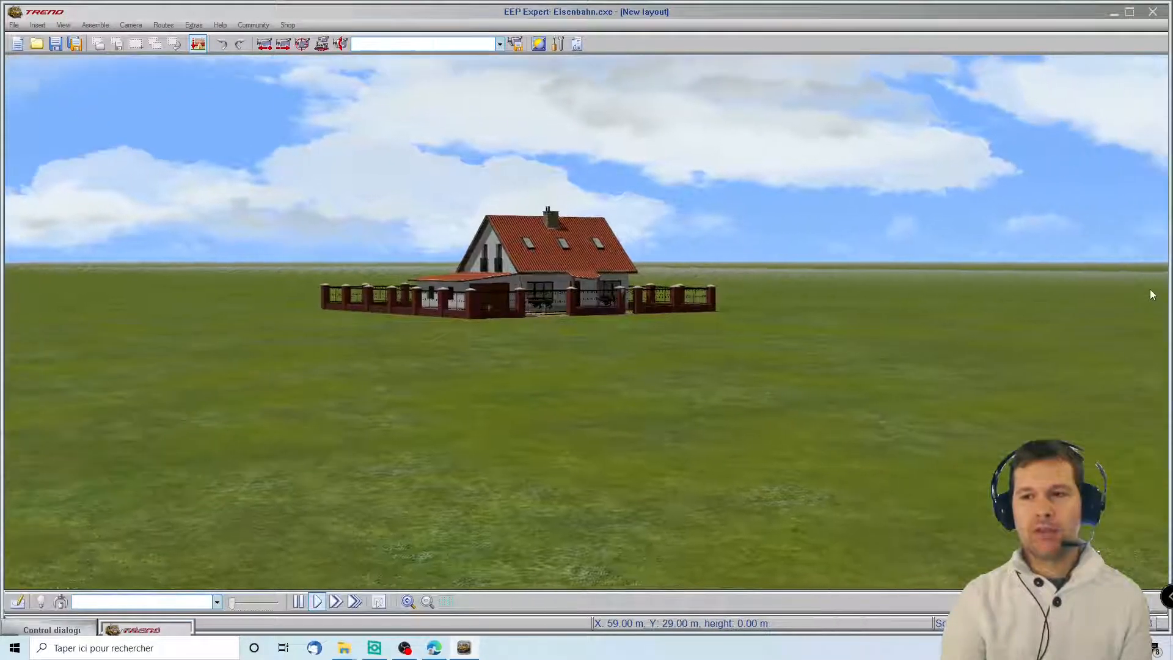
left_click(158, 299)
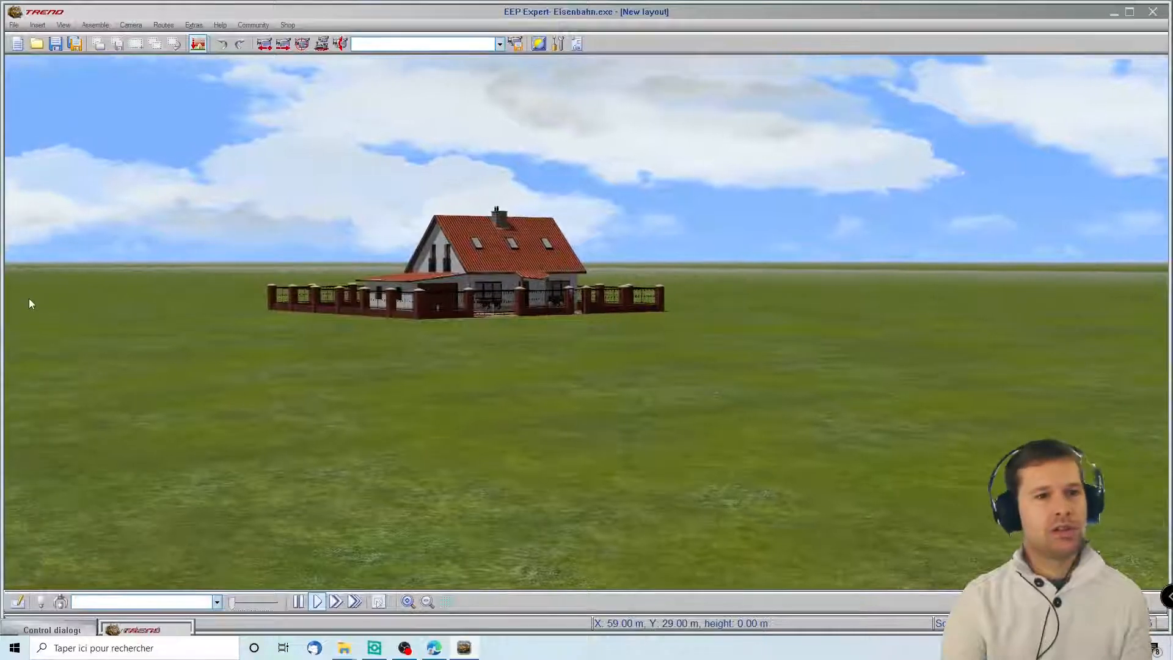
left_click(28, 300)
left_click(873, 298)
left_click(560, 71)
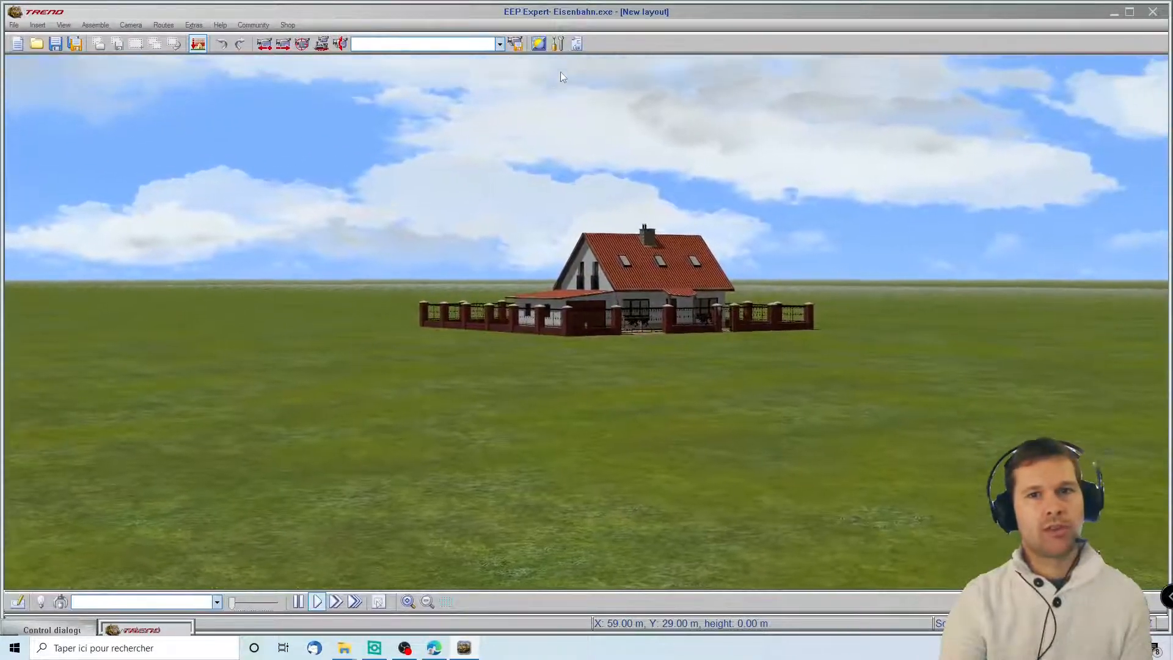
left_click(568, 544)
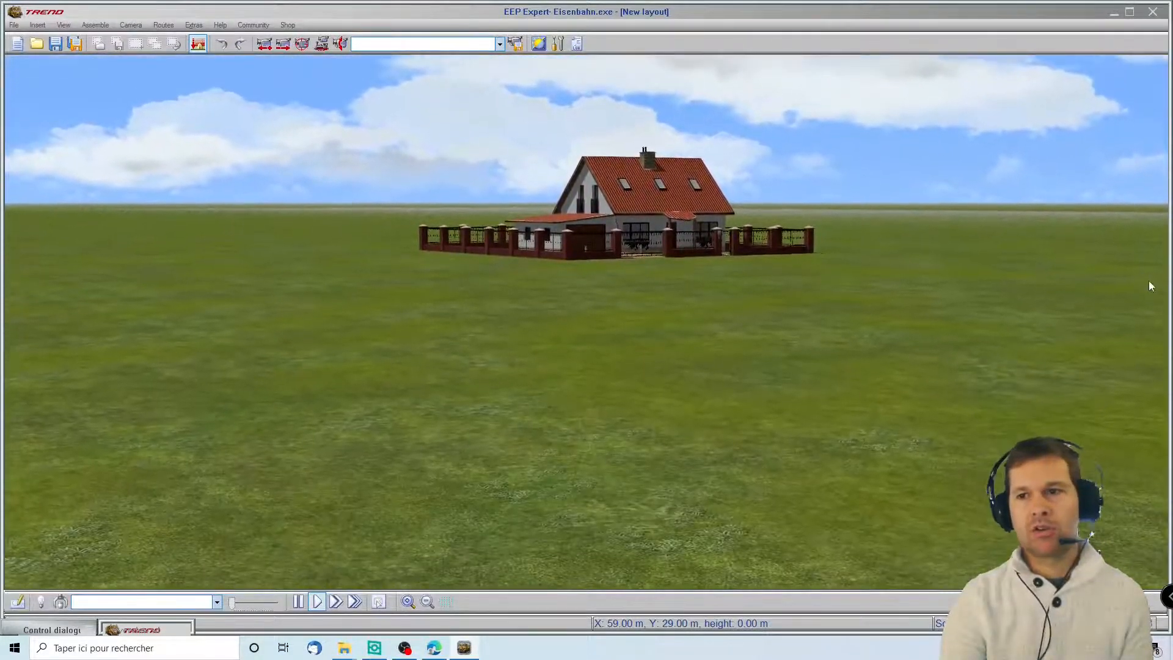
left_click(586, 263)
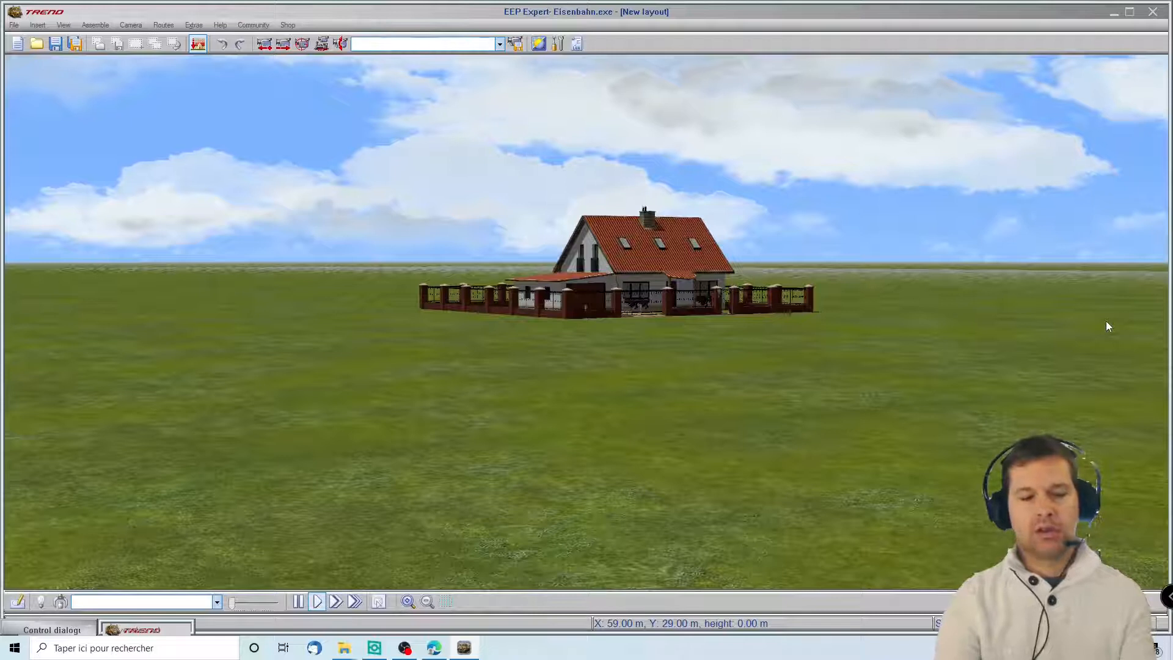
- Slide the 3D camera sideways past the house in both directions, and move it backward and forward facing the house
key("Right")
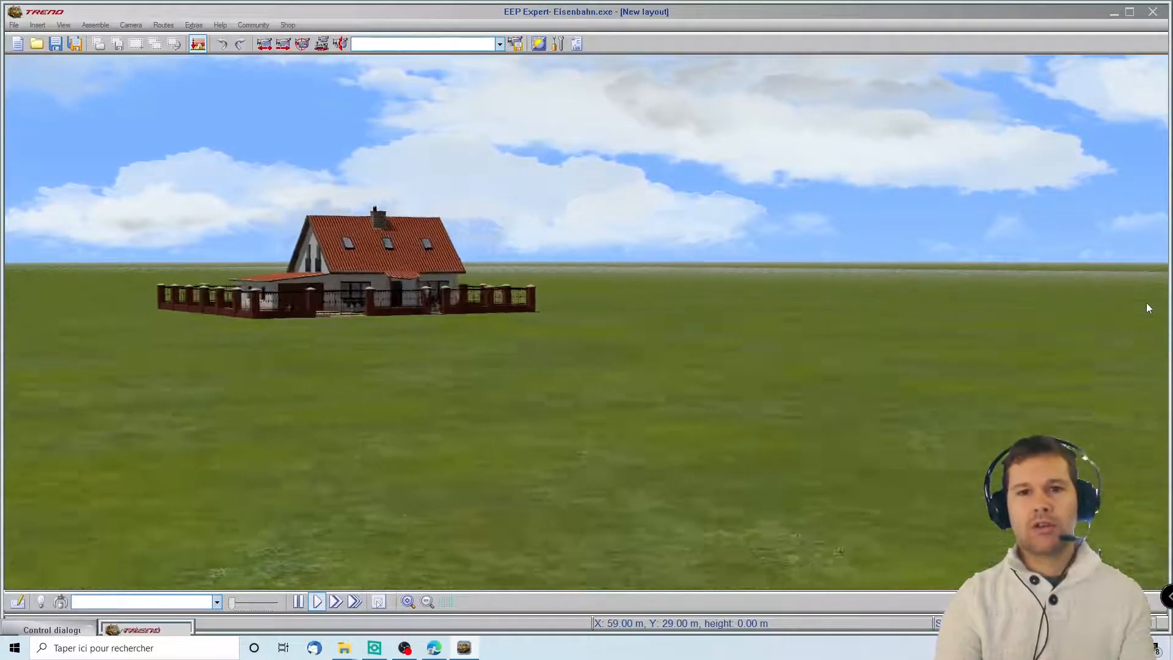
key("Left")
key("Right")
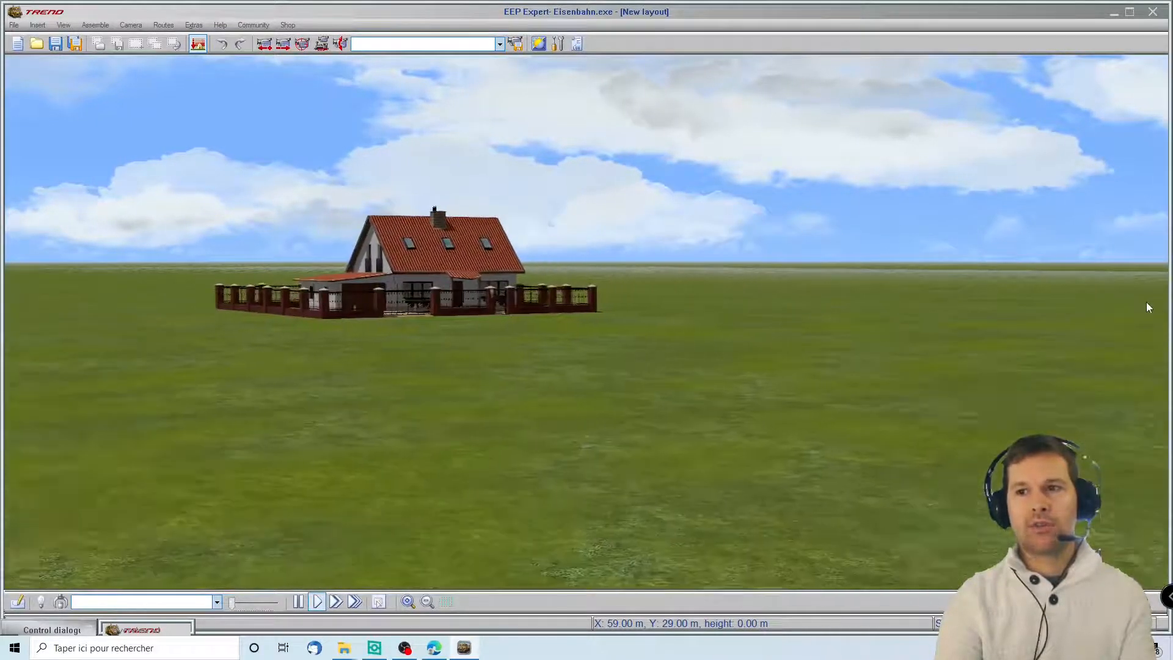
key("Left")
key("Down")
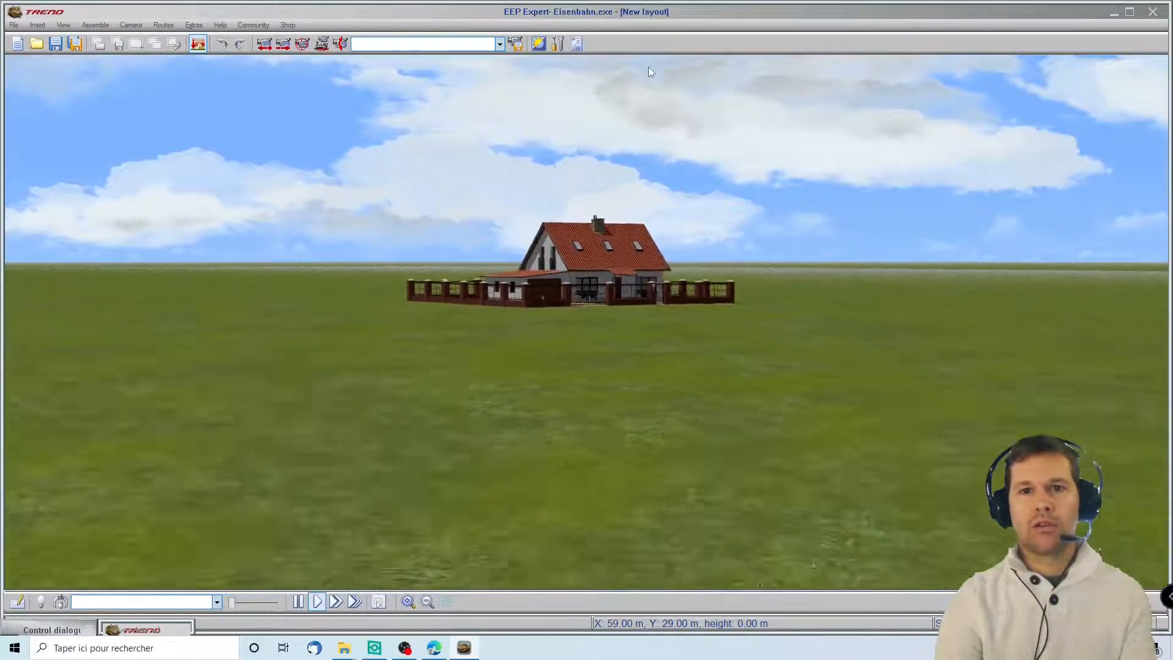
key("Up")
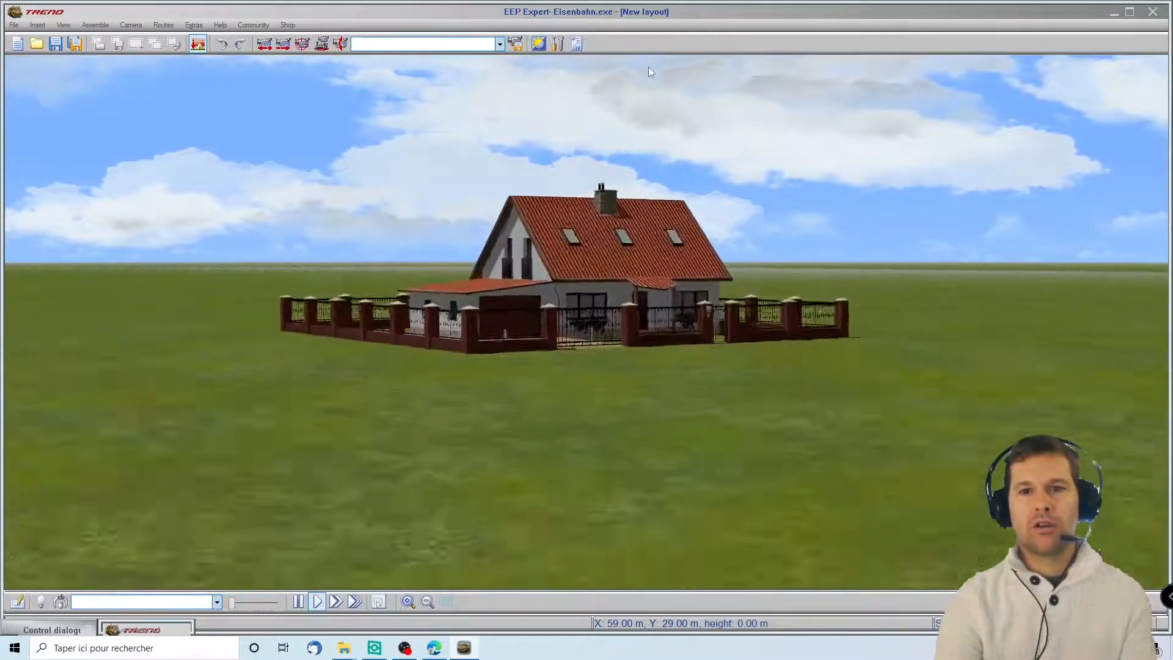
key("Down")
key("Up")
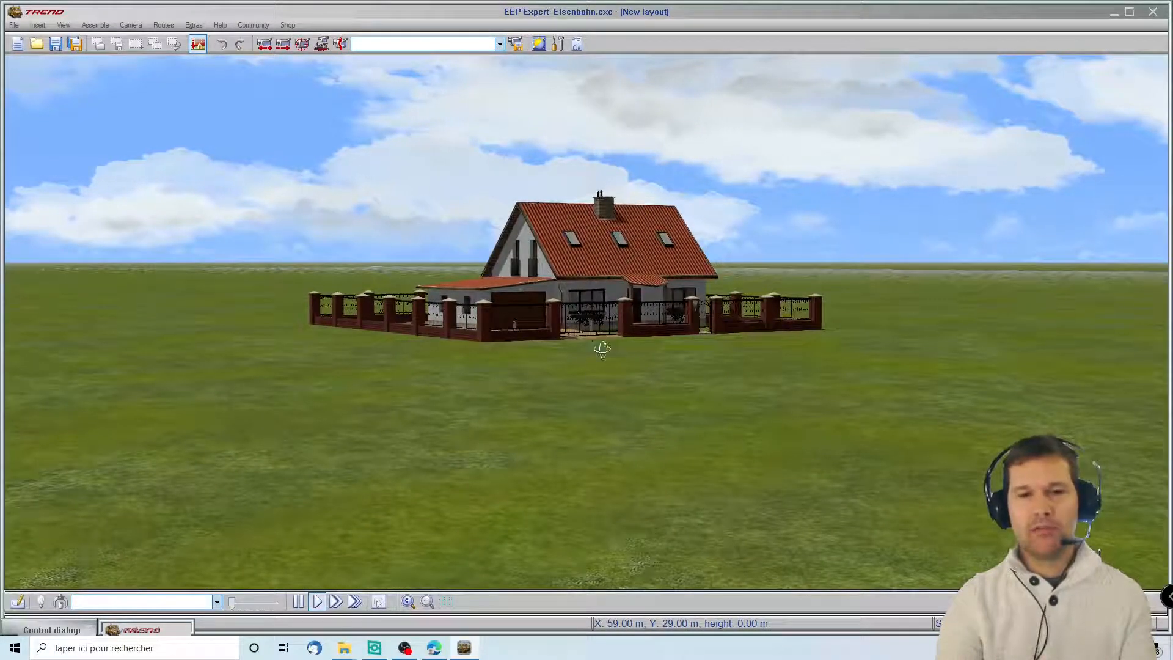
- Orbit the 3D camera around the house in both directions, and change its height and tilt to view the gable side
right_click_drag(601, 348, 409, 361)
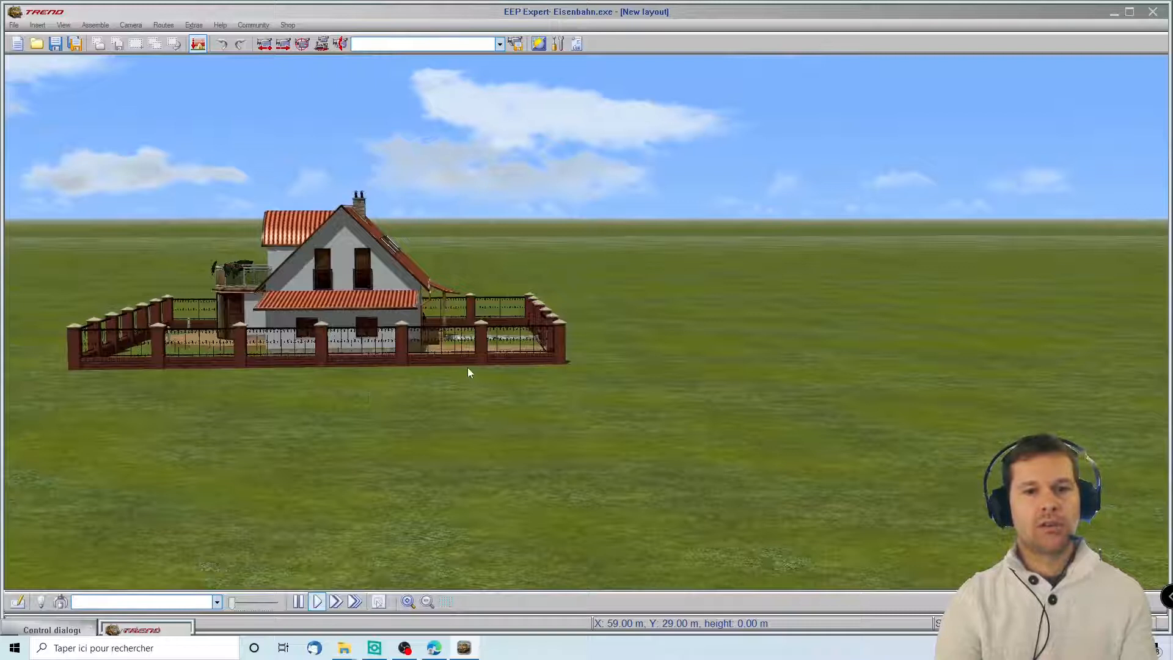
right_click_drag(477, 375, 1058, 290)
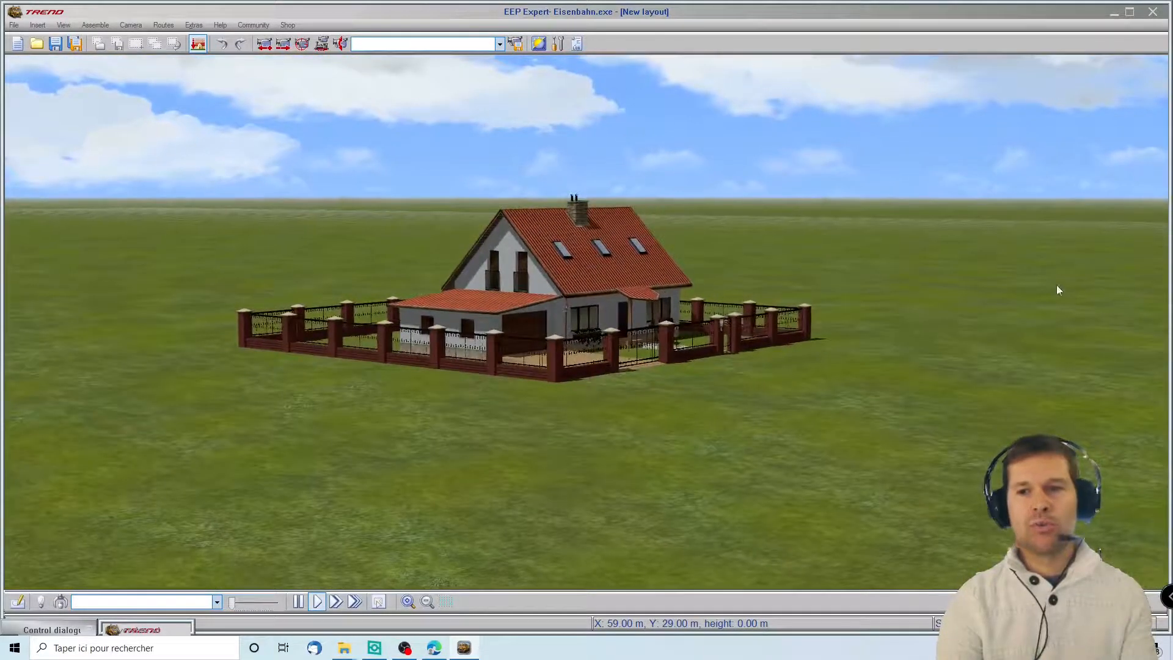
right_click_drag(838, 345, 722, 365)
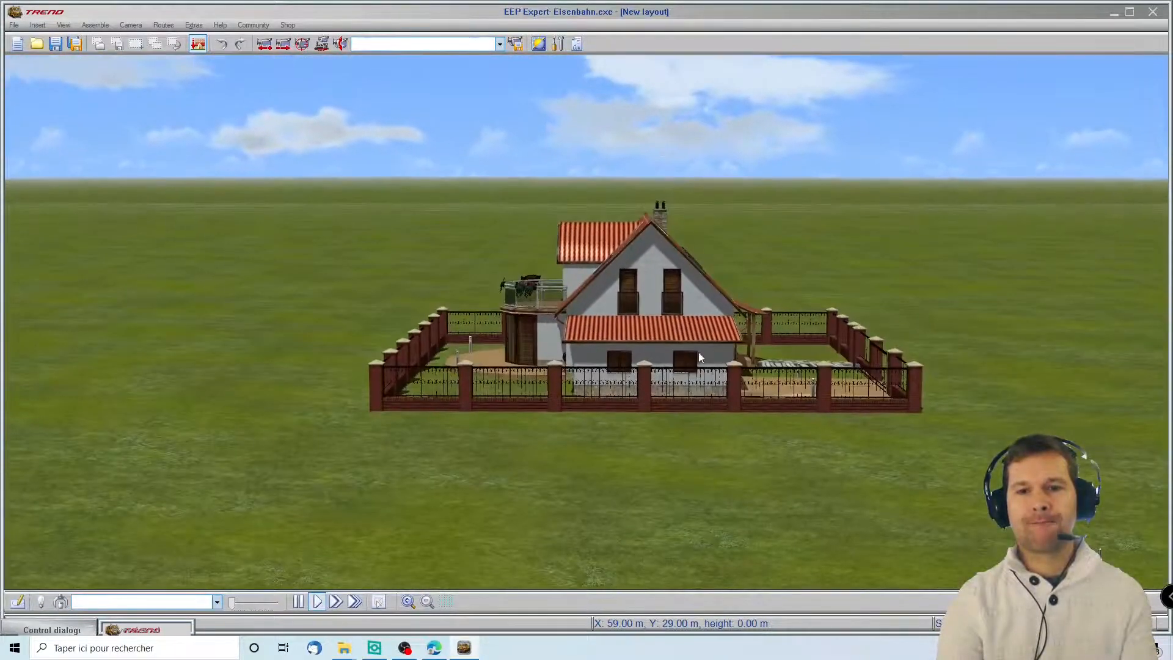
scroll(611, 367, "down", 6)
scroll(621, 376, "up", 1)
scroll(622, 378, "up", 3)
right_click_drag(635, 391, 638, 406)
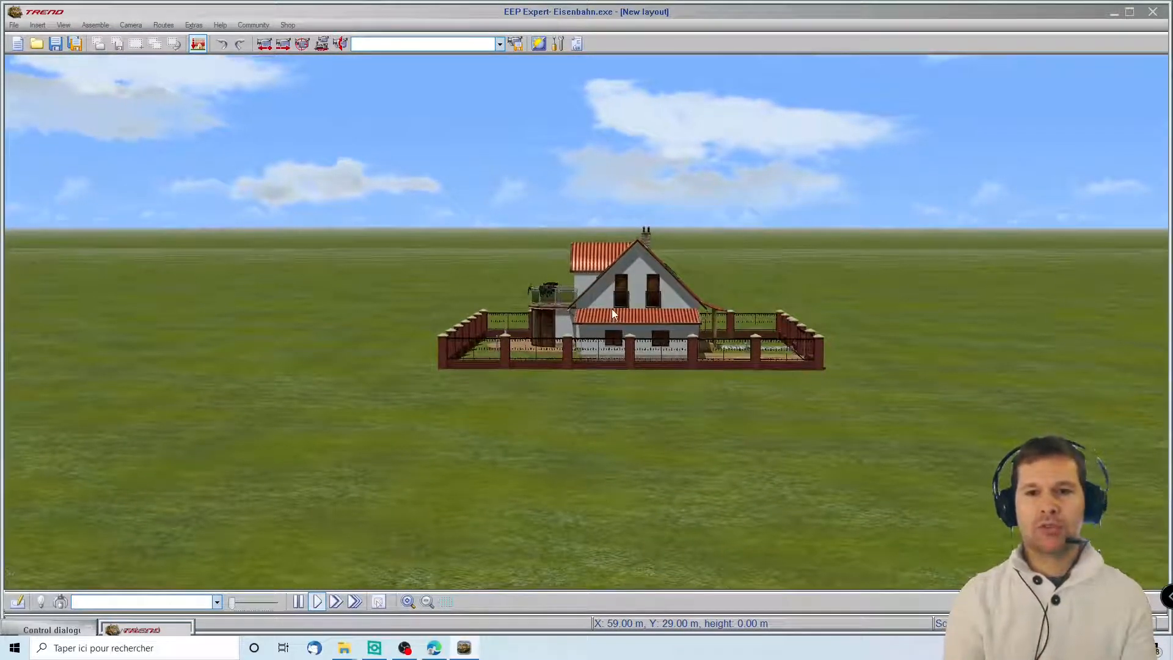
- Circle the 3D camera around the house to see it from all sides, ending at the front facade
key("Right")
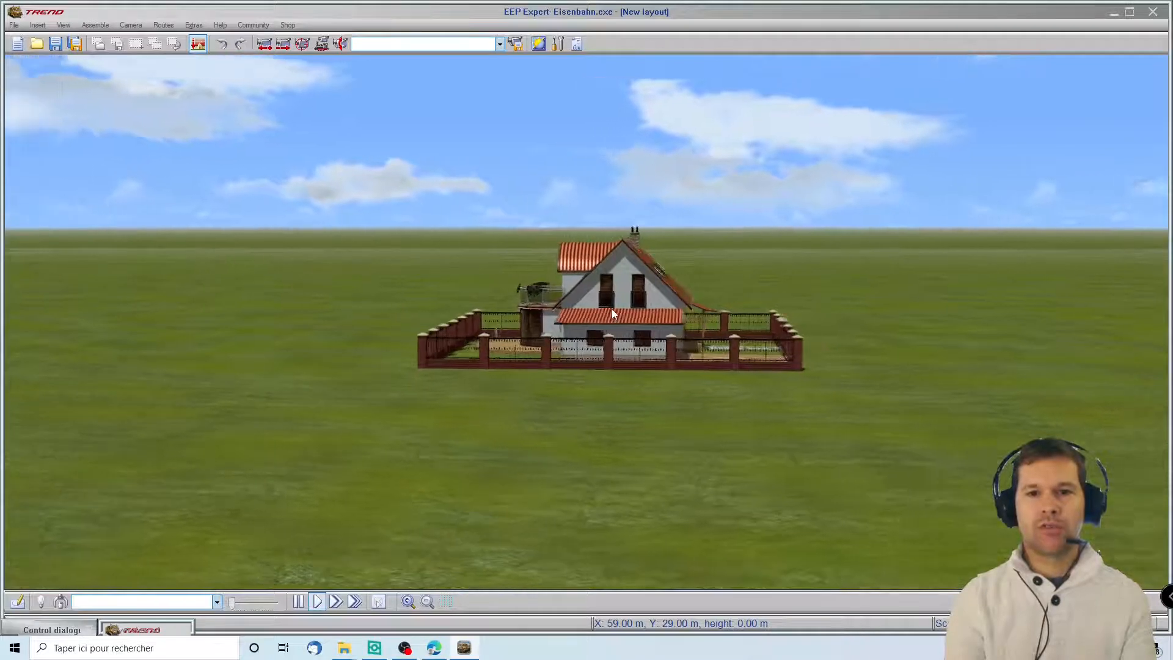
key("Right")
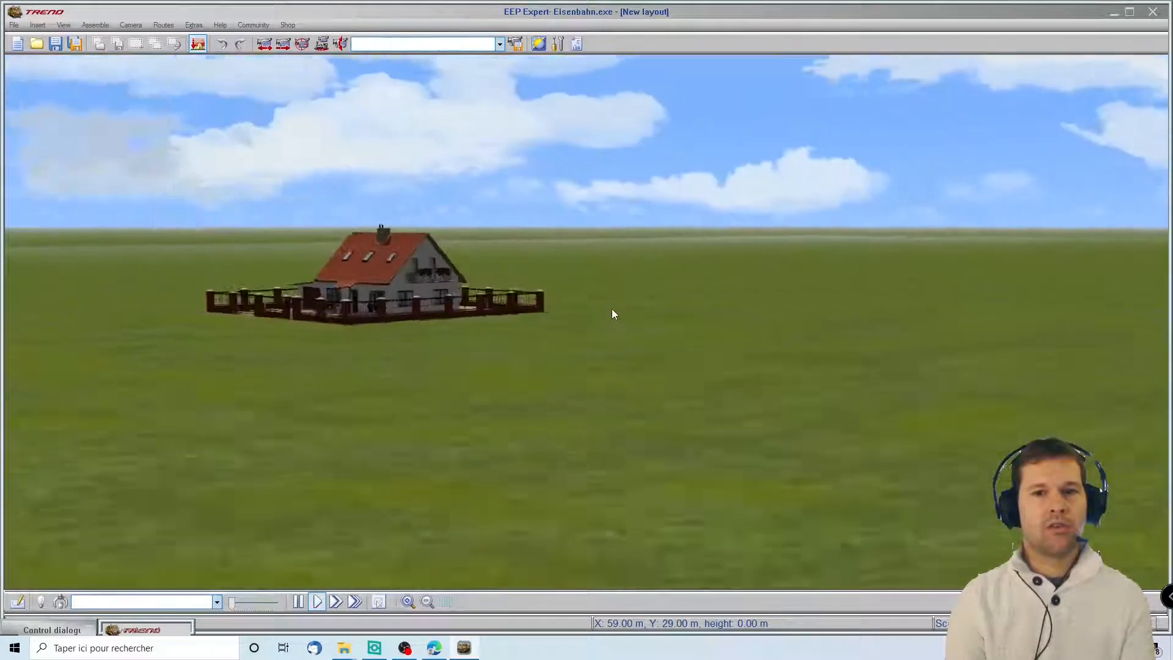
key("Right")
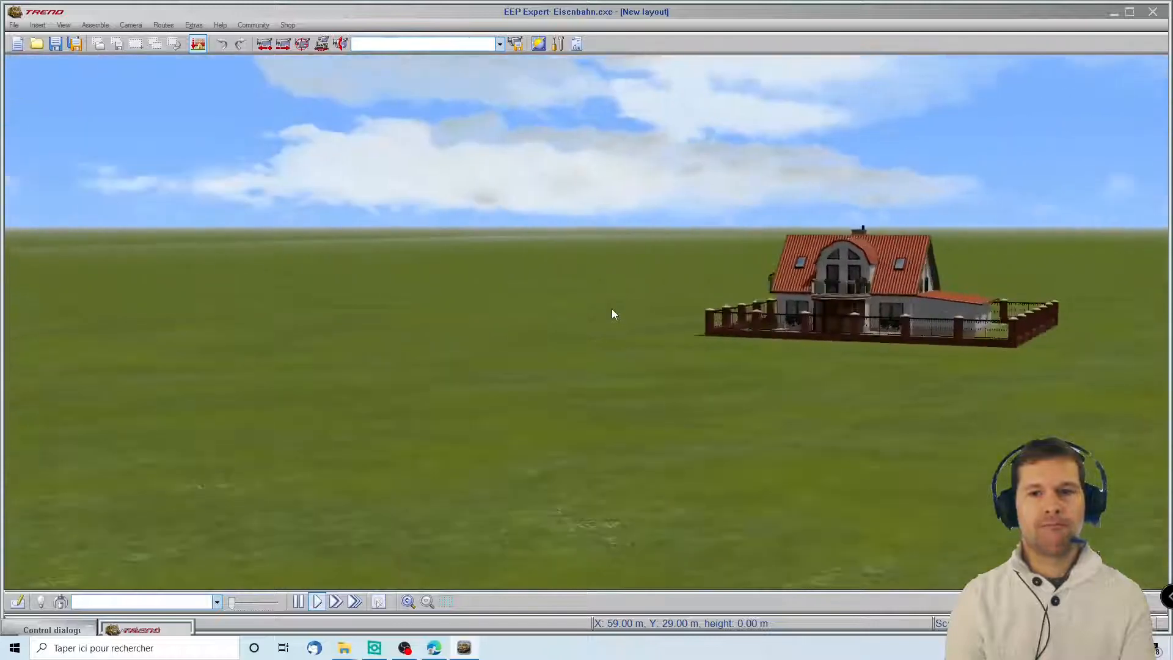
key("Right")
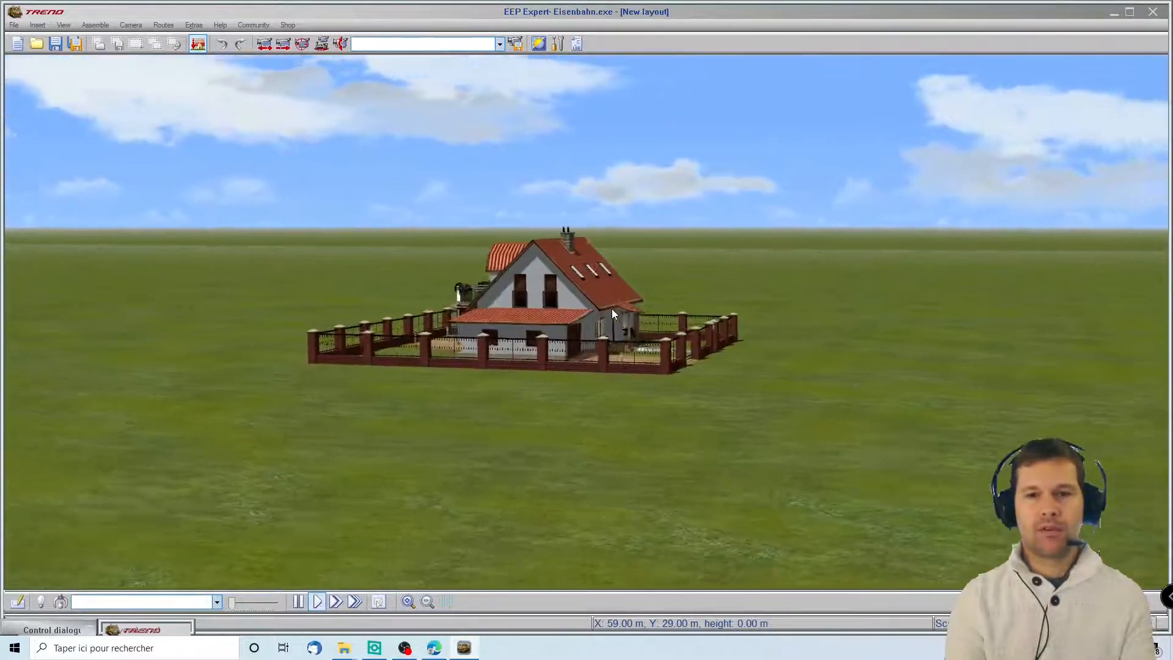
key("Right")
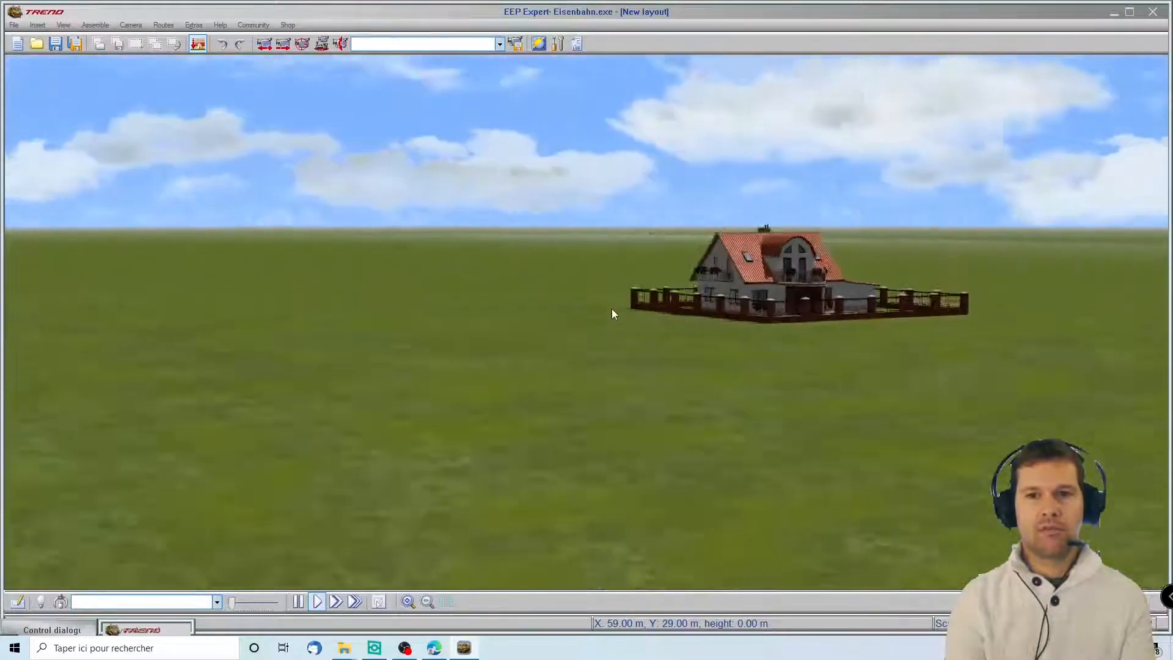
key("Right")
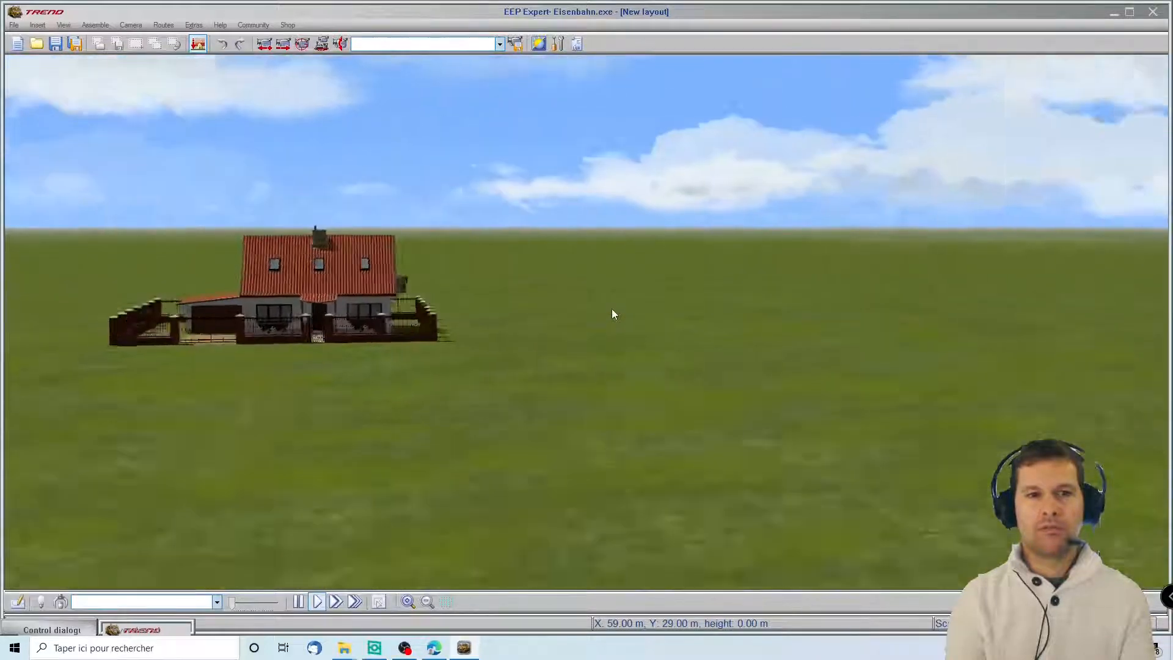
- Shift the 3D camera left and right in front of the house, and move it closer and back again
key("Left")
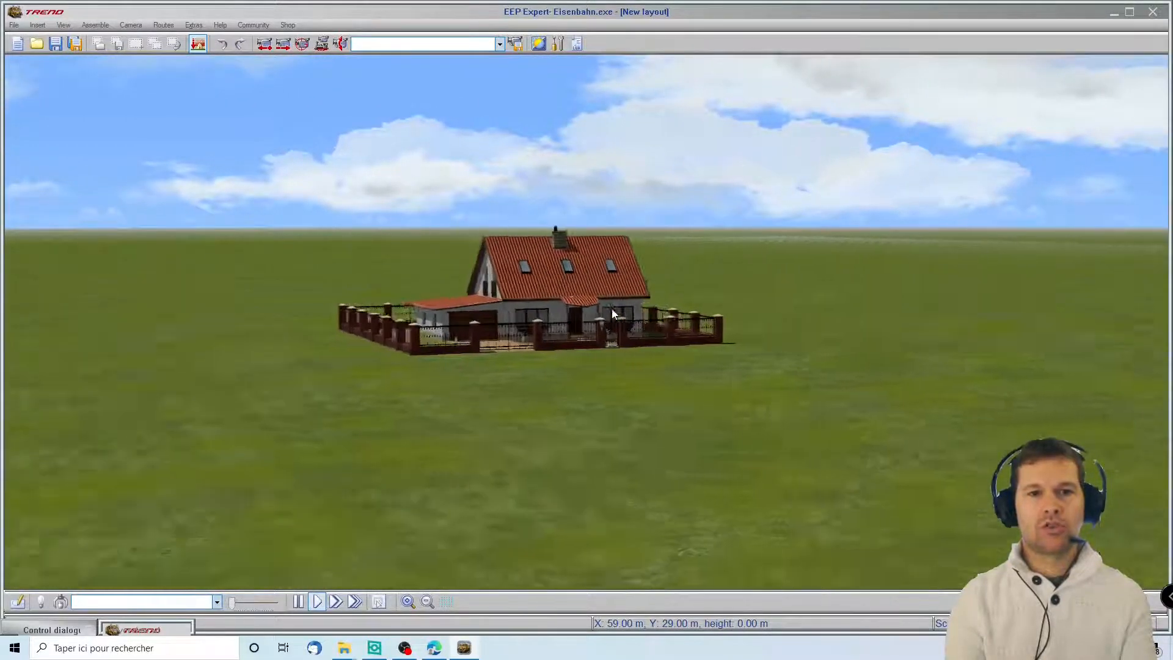
key("Right")
key("Left")
key("Up")
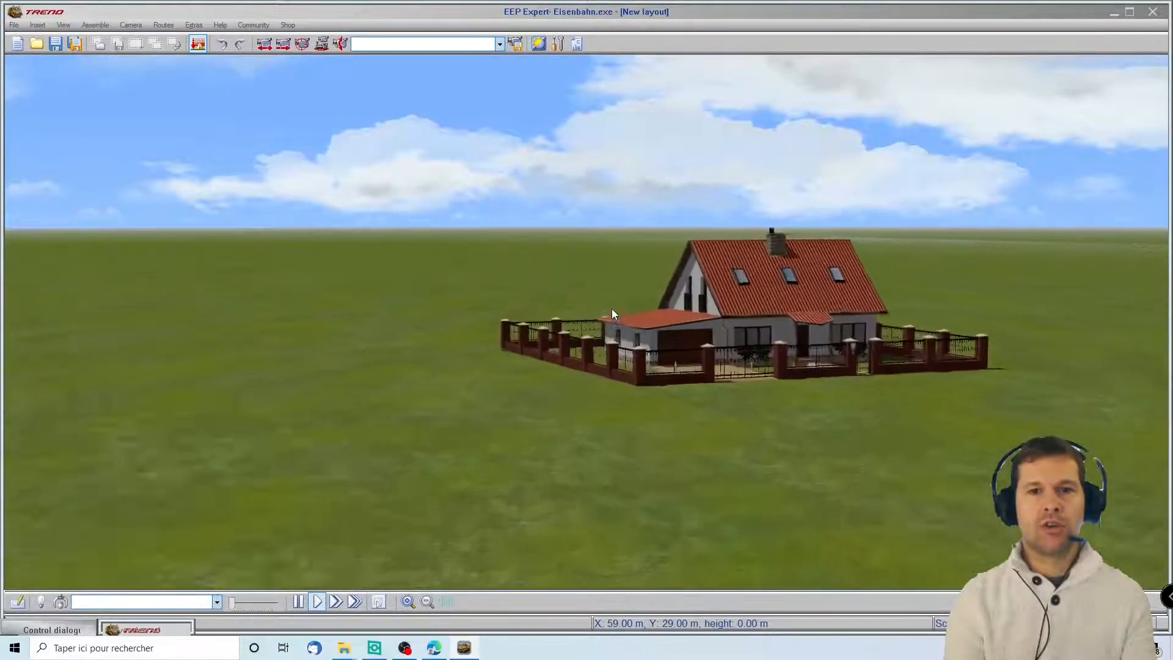
key("Down")
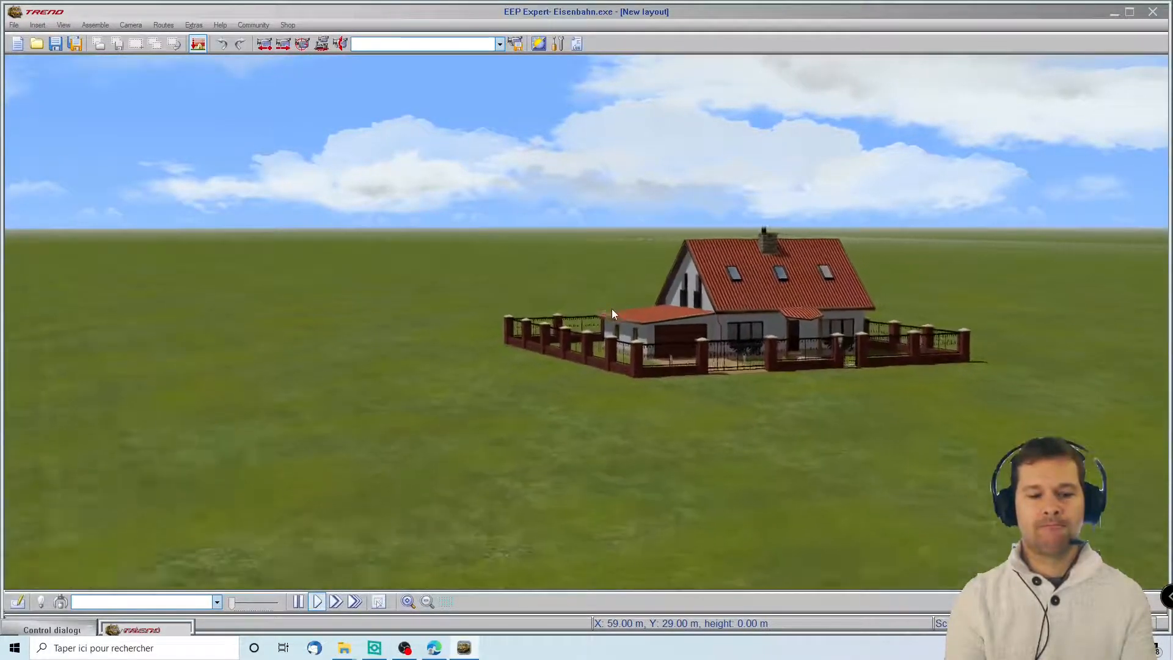
key("Right")
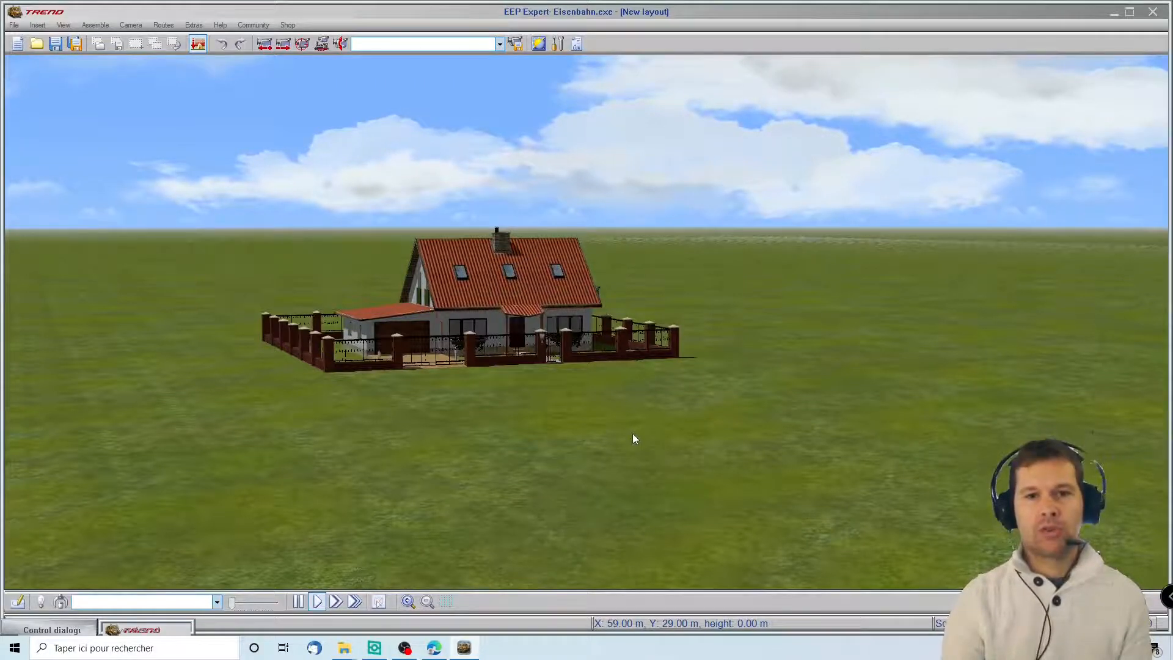
- Raise the 3D camera above the house, lower it below the ground, and return it to a centred view just above ground
scroll(632, 433, "up", 6)
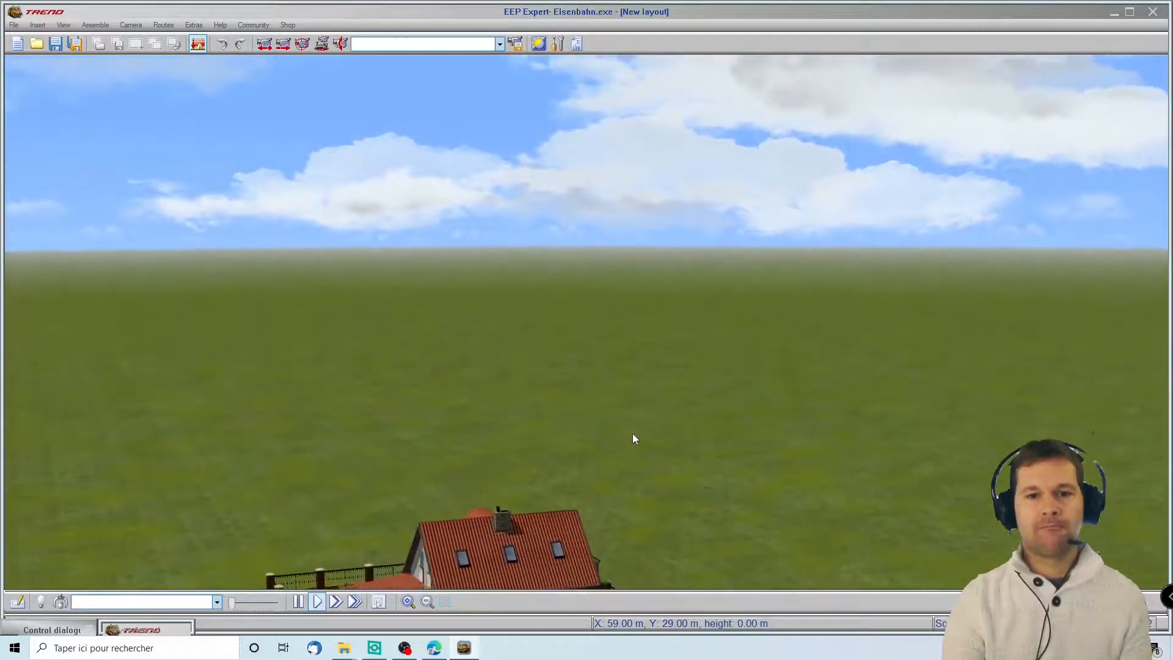
scroll(633, 434, "down", 5)
scroll(633, 434, "down", 6)
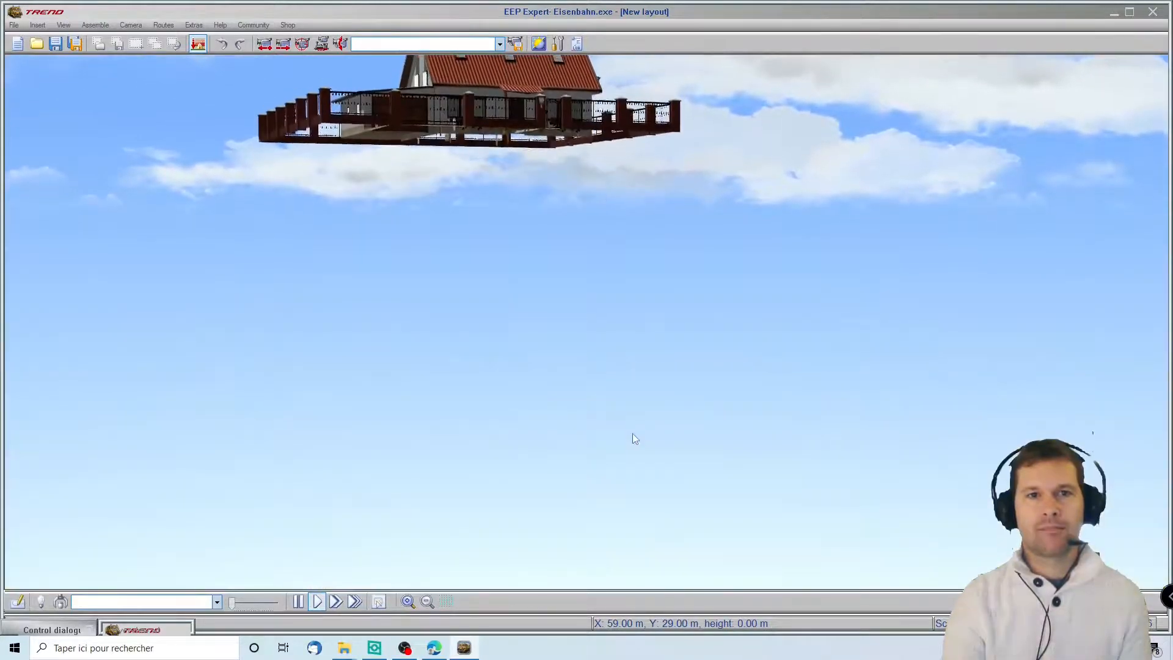
scroll(632, 434, "up", 5)
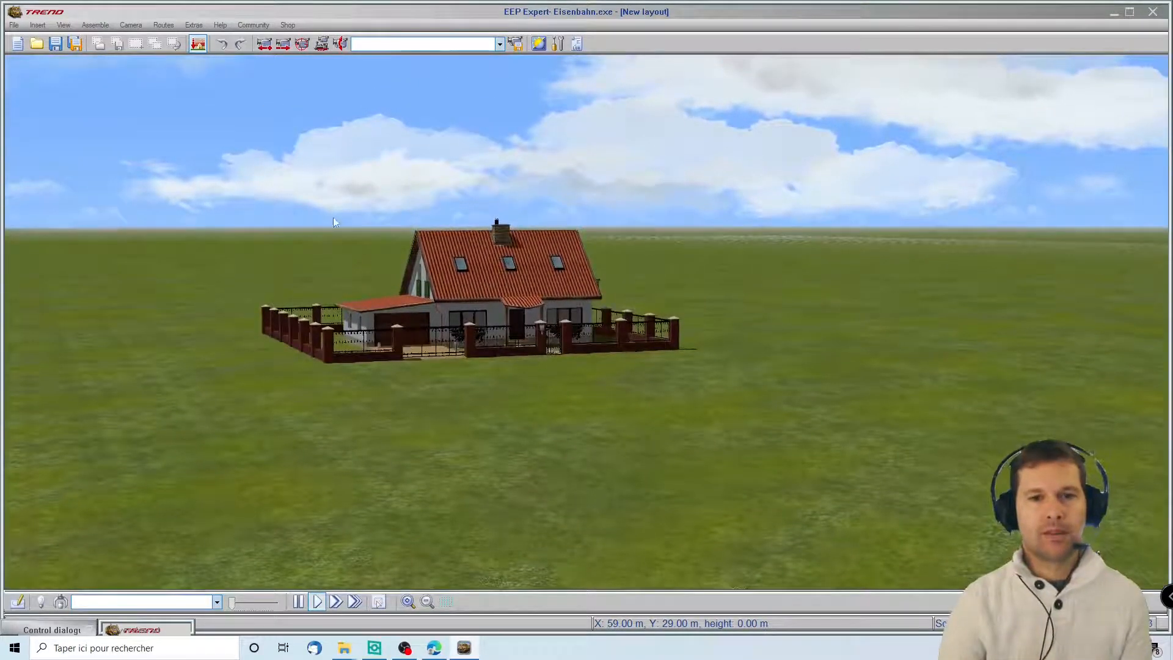
left_click(22, 241)
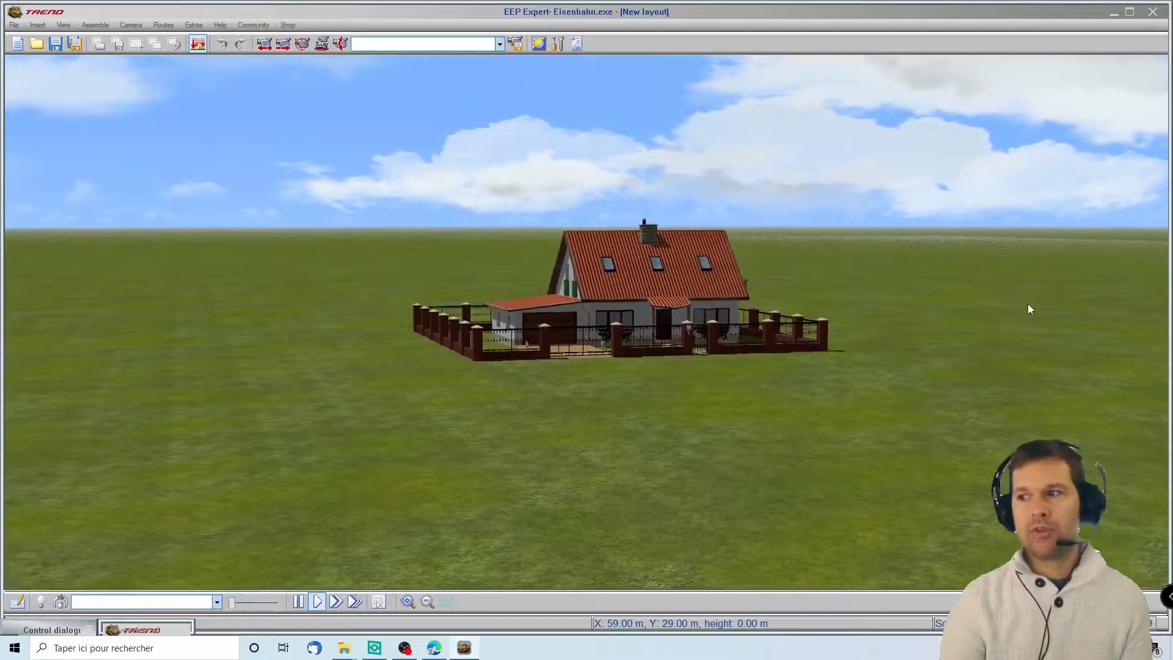
- Switch to the 2D plan, activate the static structures layer and delete the house
left_click(16, 604)
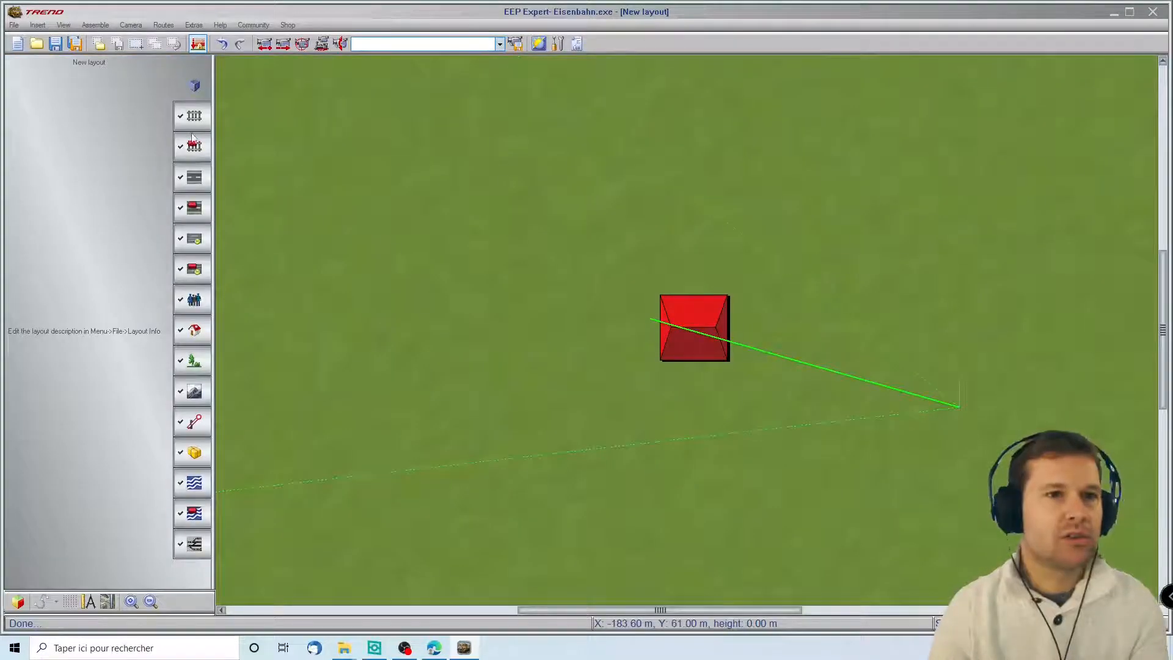
left_click(193, 332)
left_click(194, 86)
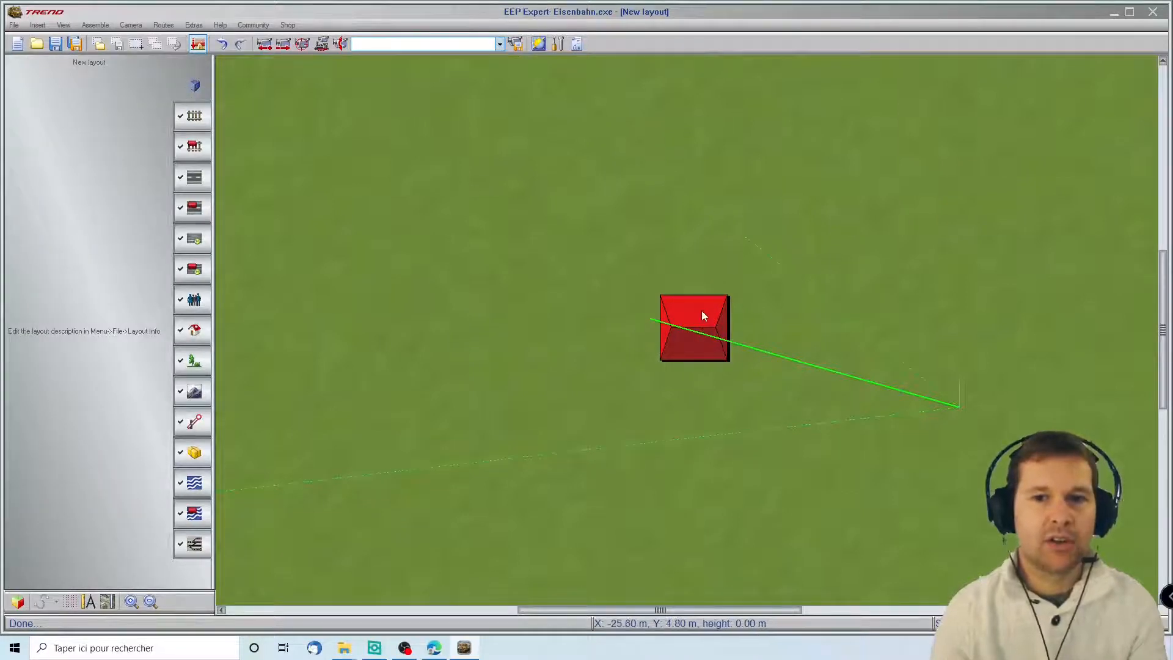
left_click(195, 330)
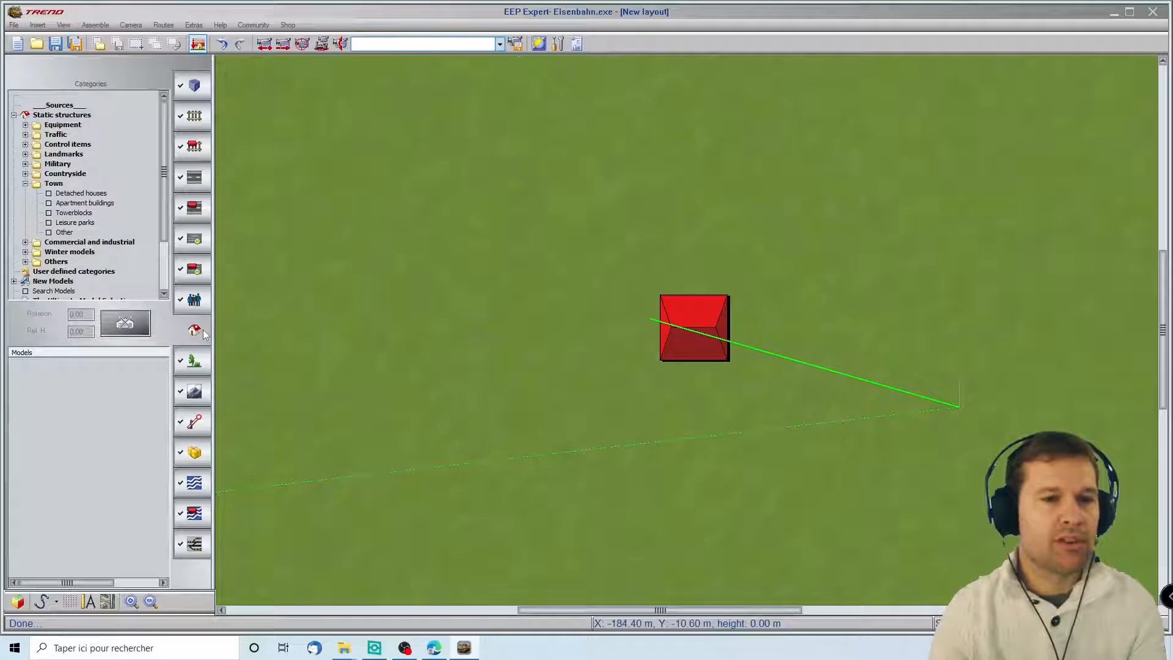
left_click(714, 318)
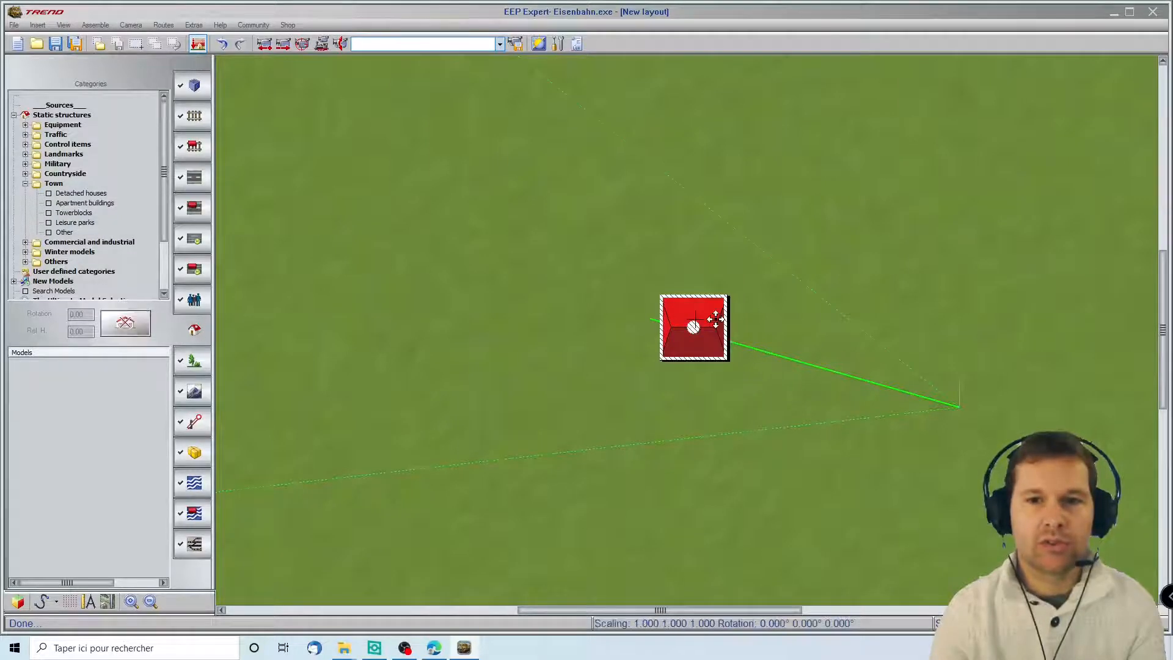
key("Delete")
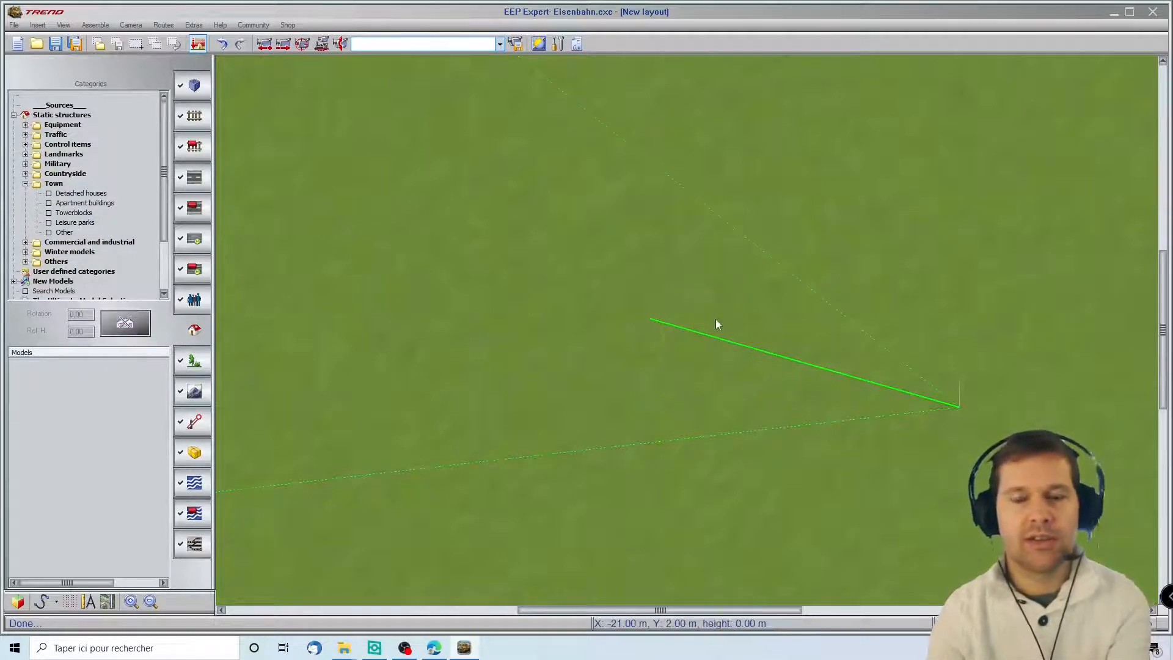
- Activate the railway track layer and choose the track style UIC60 1435mm Holzschwelle 3D
left_click(186, 116)
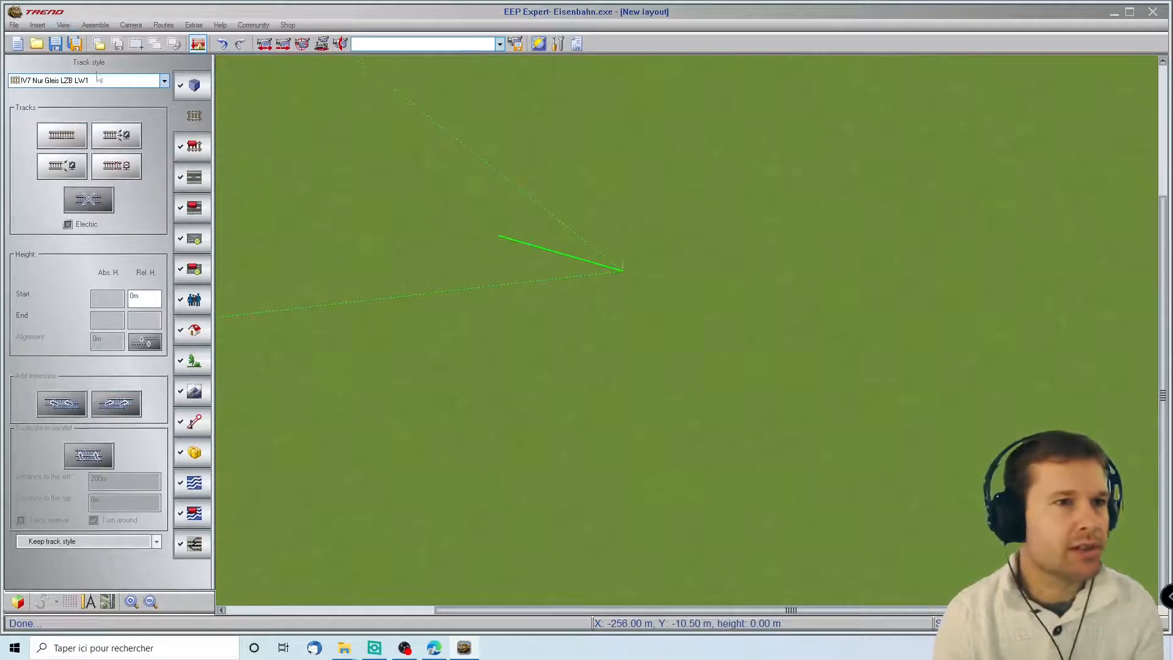
left_click(164, 81)
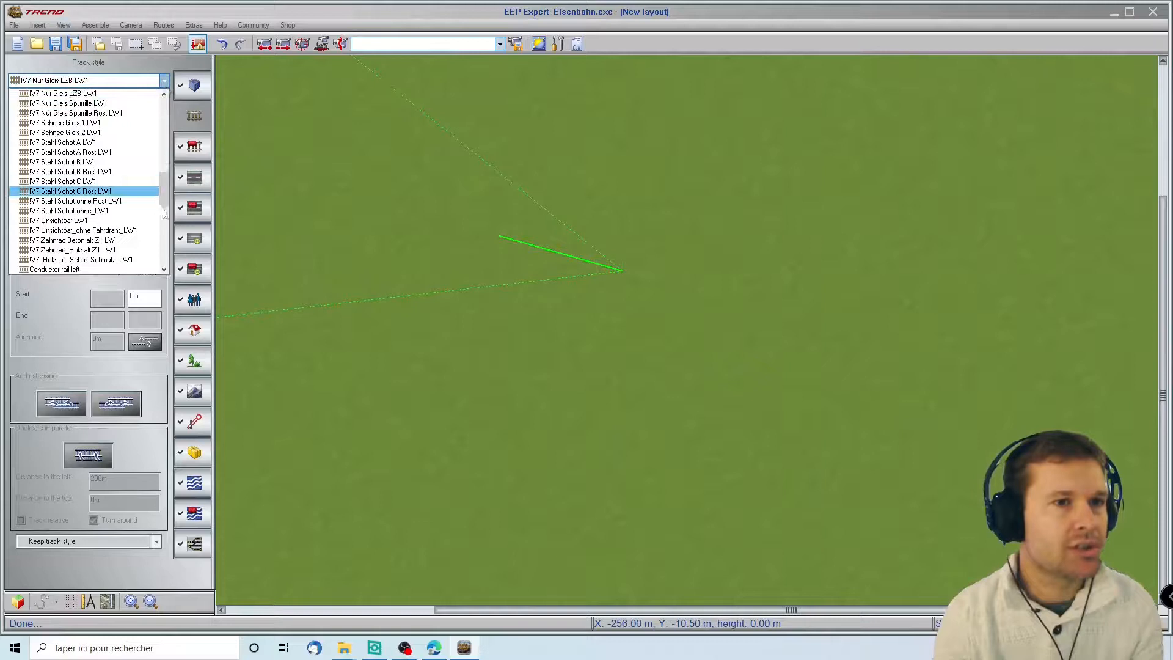
left_click_drag(163, 199, 163, 260)
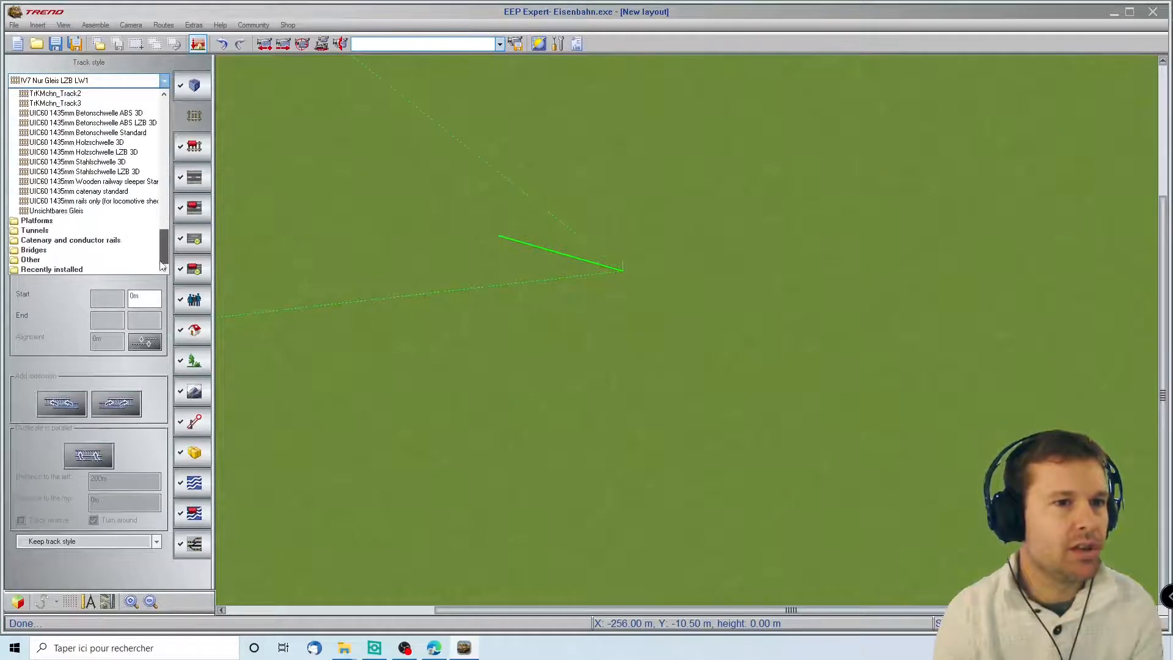
left_click(110, 144)
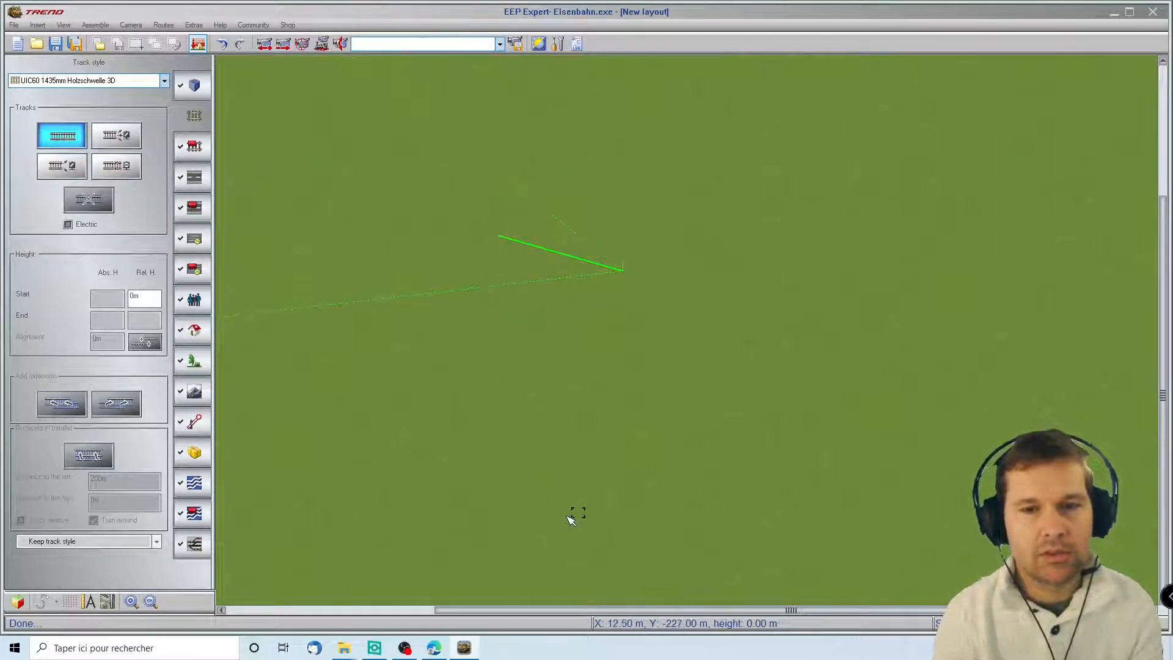
- Place a track section south of the camera marker, and stretch and curve it to about 83 m at an angle of about 12°
left_click(574, 515)
scroll(664, 521, "up", 2)
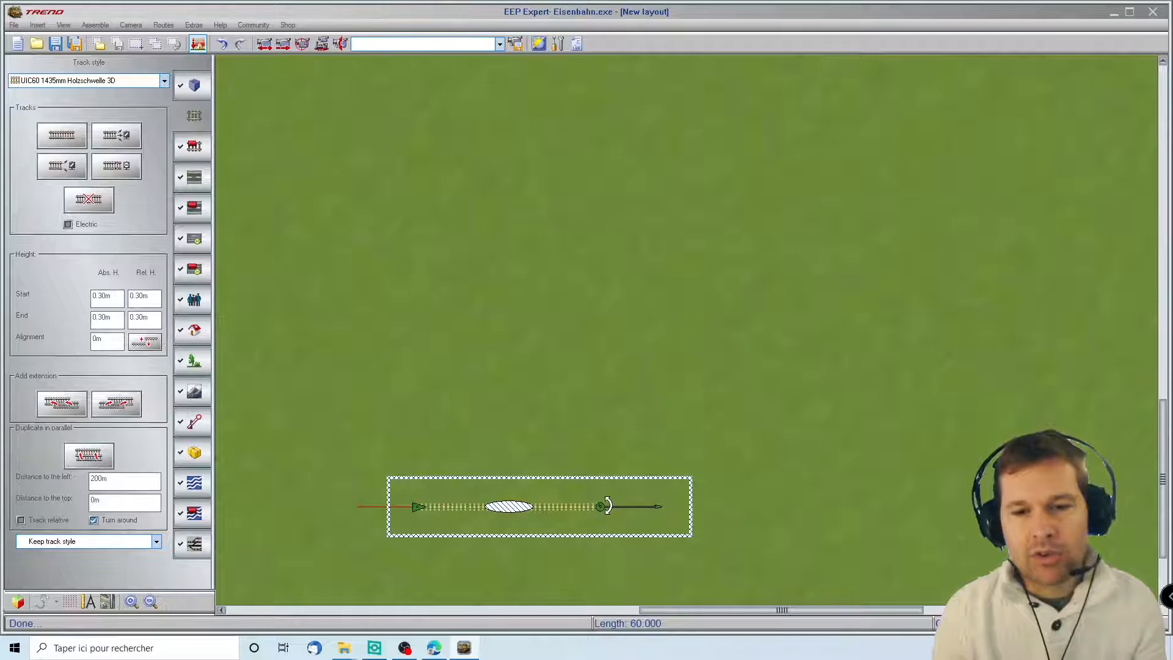
left_click_drag(607, 506, 773, 454)
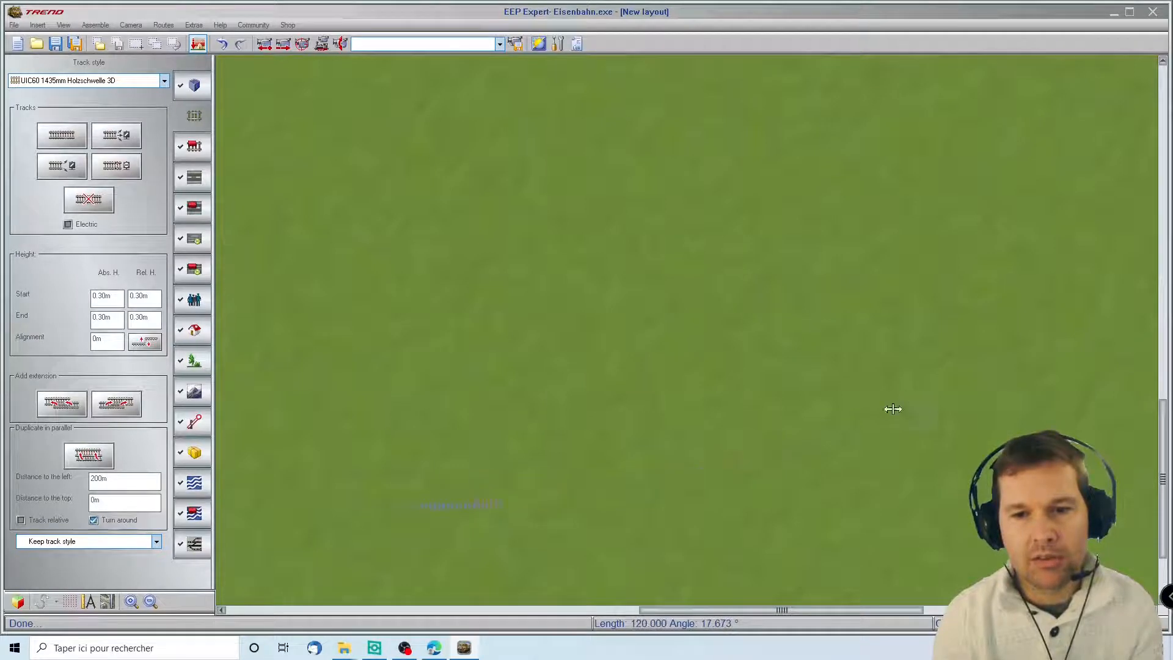
left_click_drag(657, 471, 670, 477)
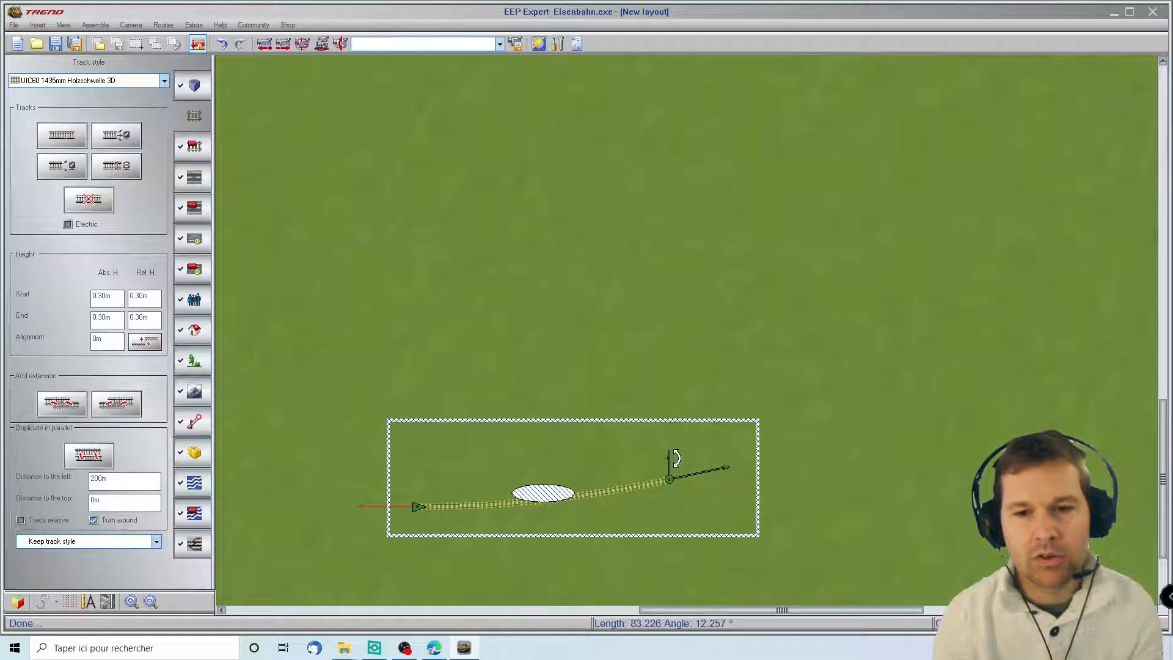
- Swing the curved track section back to an angle of about 7° and delete it
left_click_drag(675, 458, 676, 443)
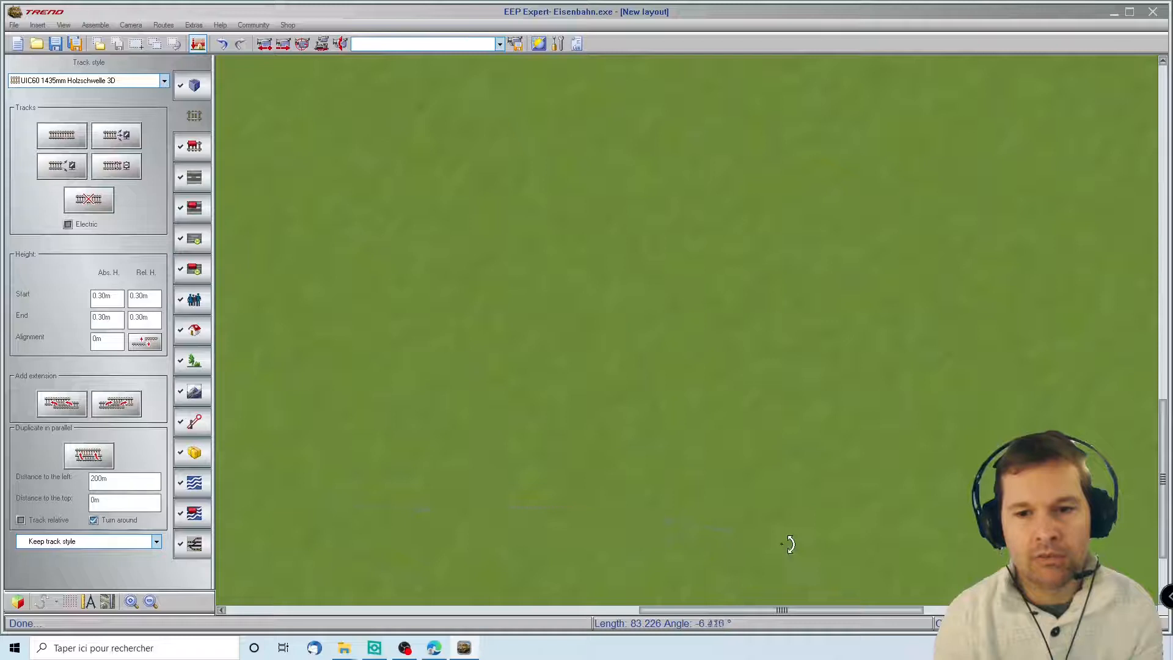
left_click_drag(798, 498, 696, 494)
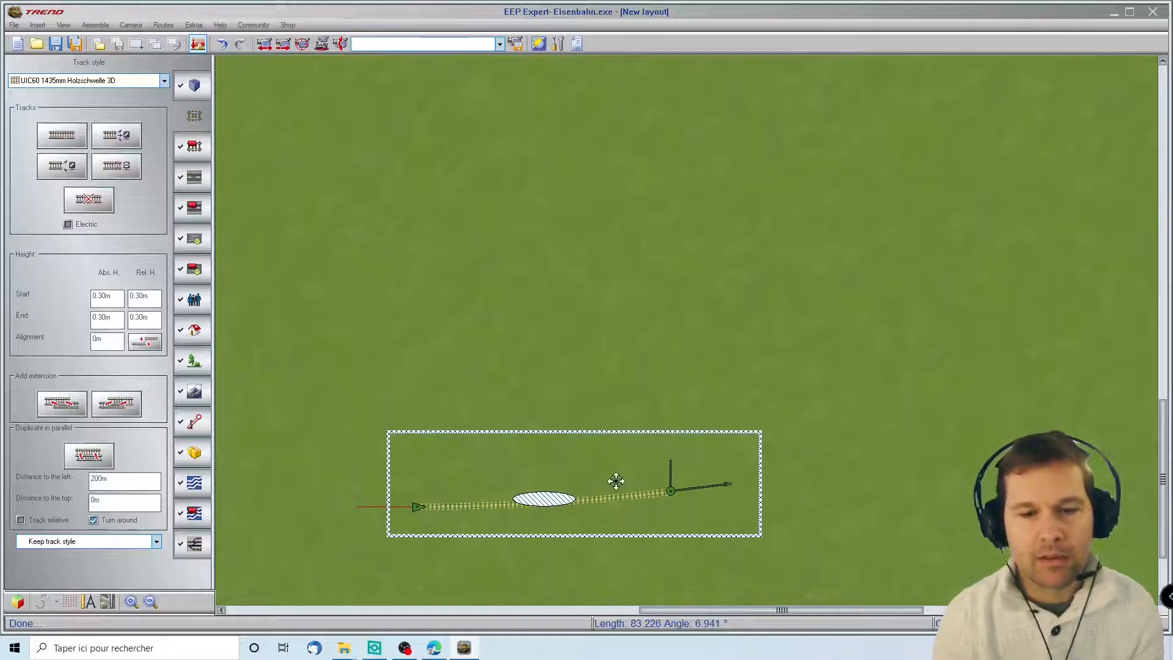
key("Delete")
- Place a new straight 60 m track section and extend it eastward with two more sections of the same length
left_click(76, 135)
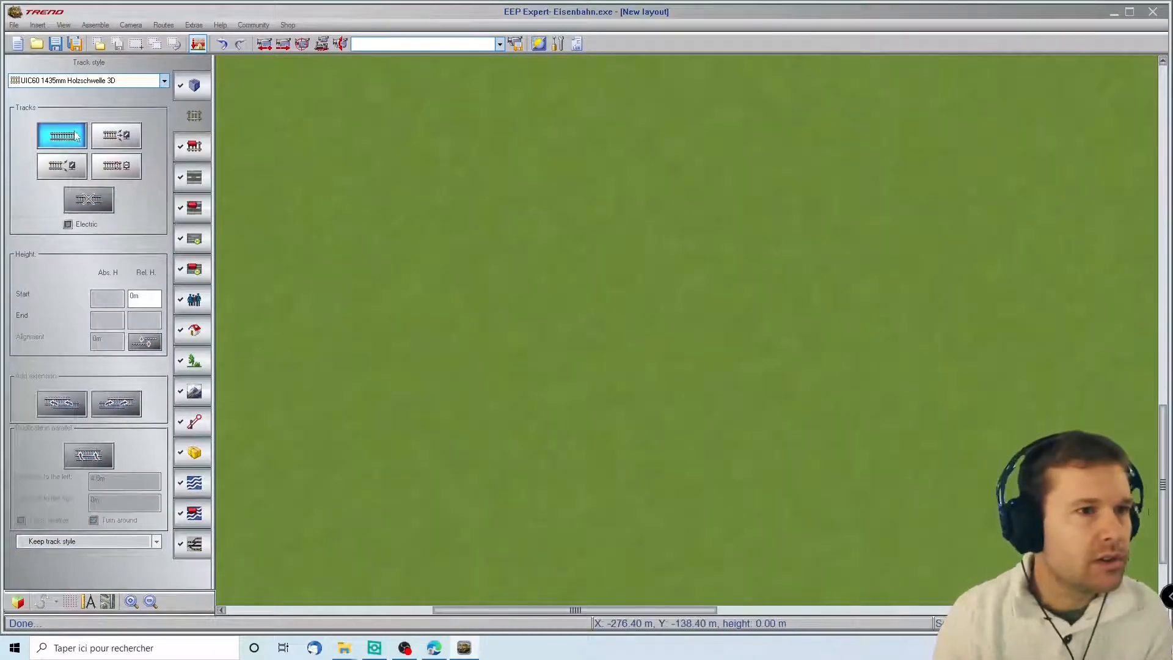
left_click(486, 513)
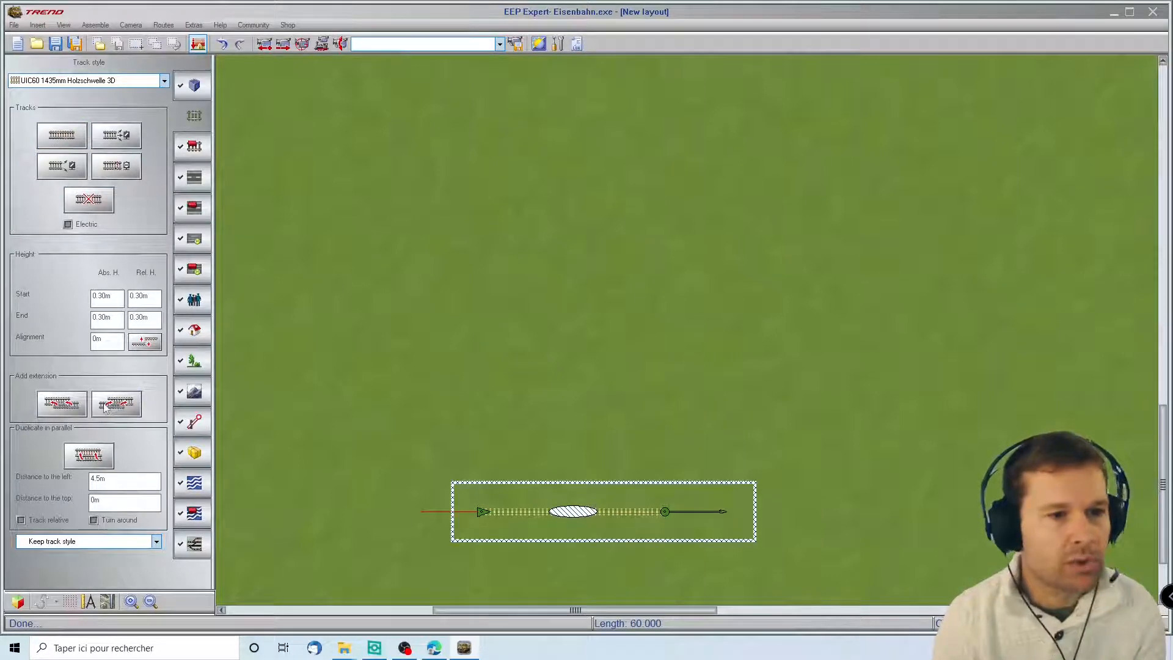
left_click(105, 408)
left_click(105, 408)
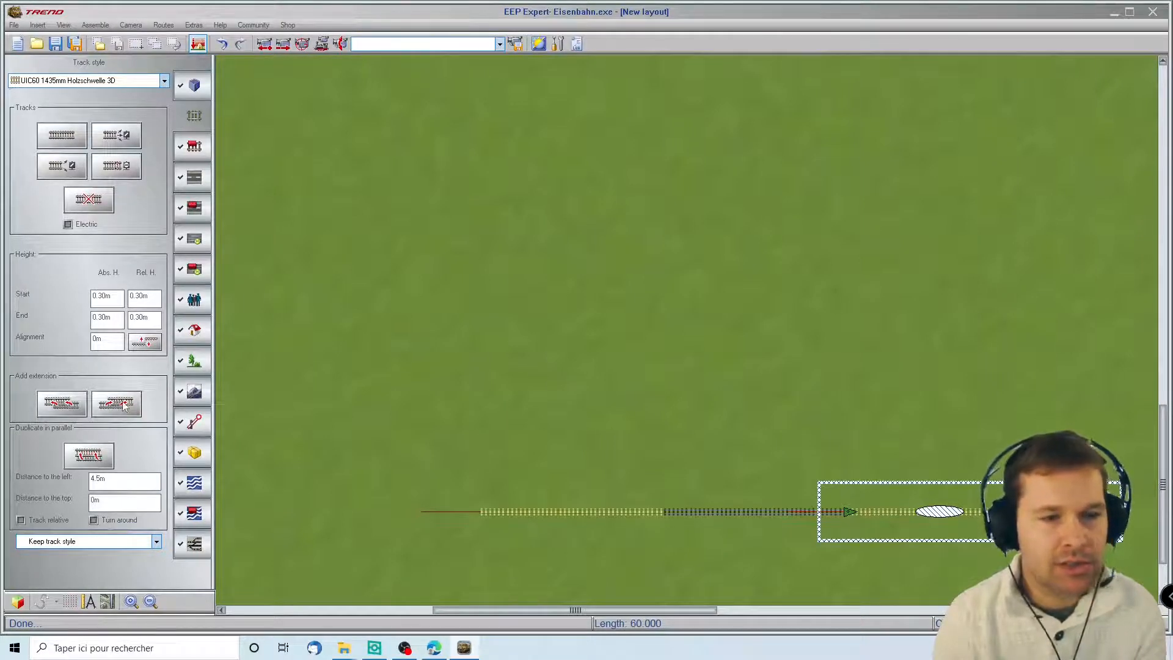
- Select the middle, western and eastern track sections one after another to examine how the line is divided
left_click(725, 512)
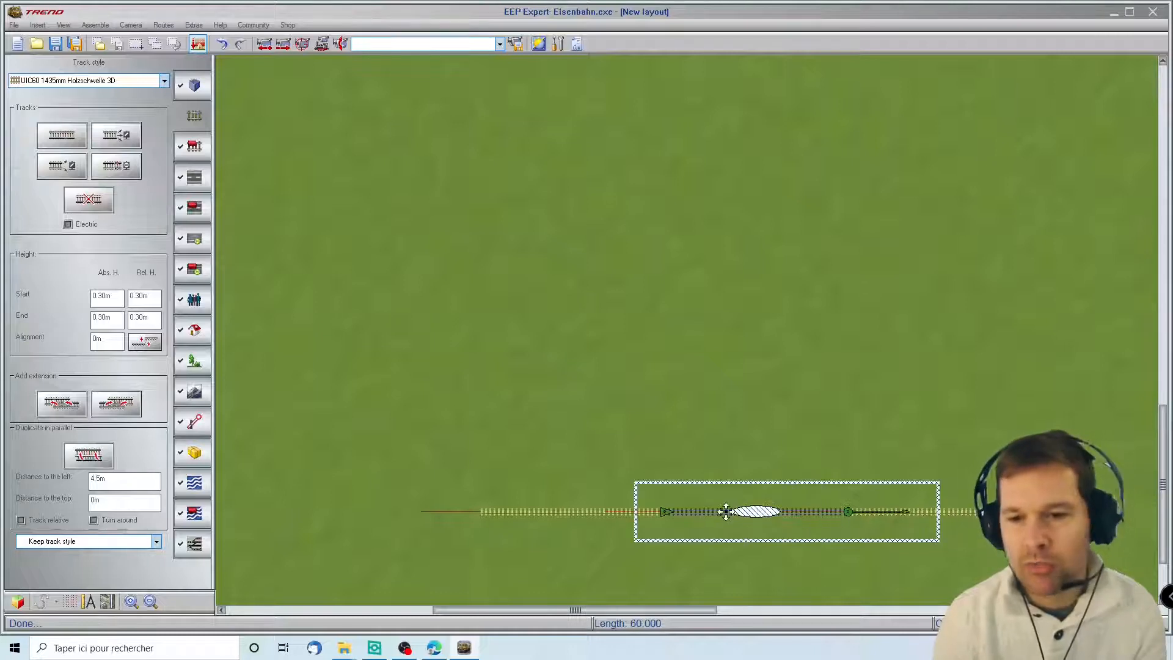
left_click(554, 512)
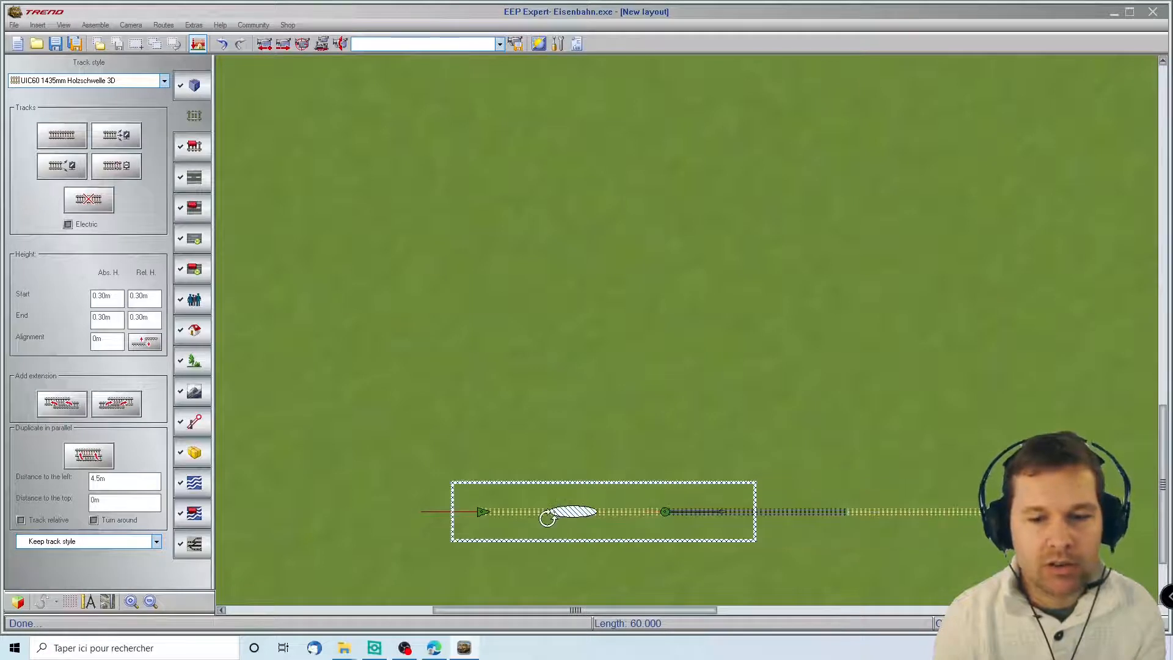
left_click(980, 518)
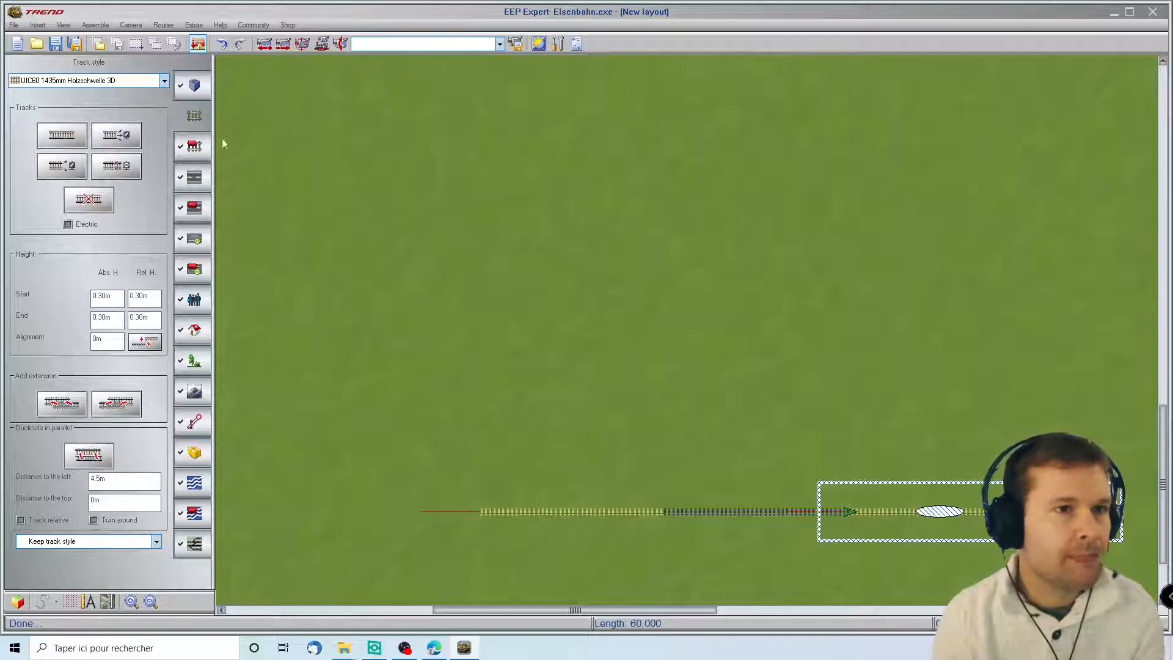
- Try block selection on the whole line and on the two eastern sections, clearing each selection, then on the middle section
left_click(136, 48)
left_click_drag(1078, 557, 1125, 560)
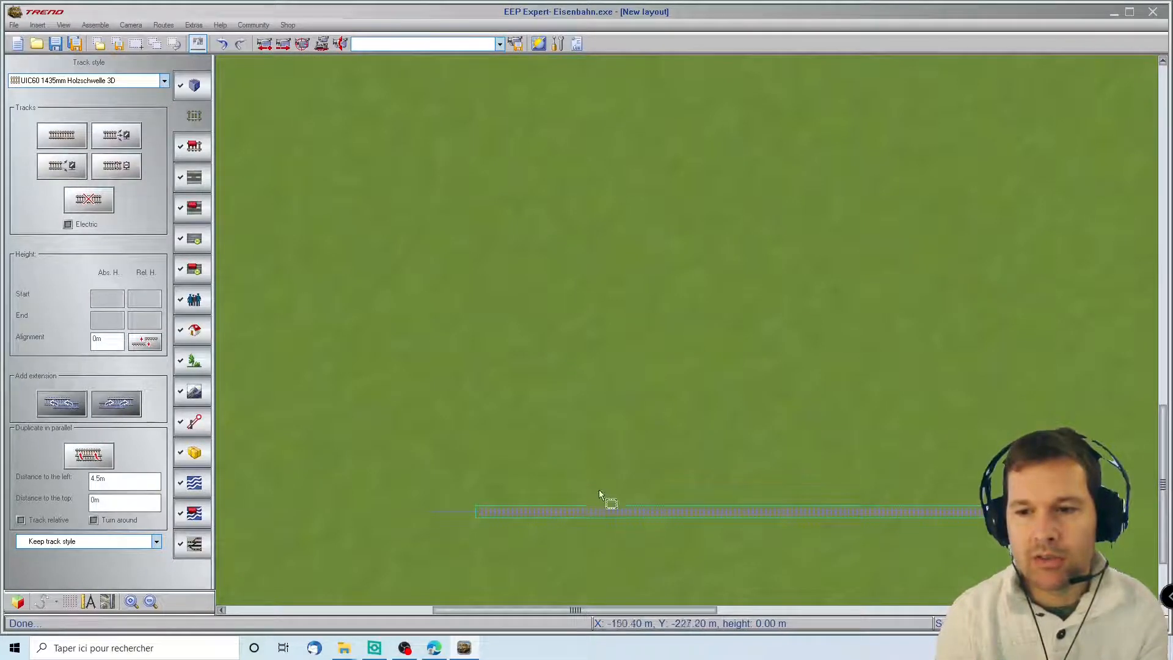
left_click(403, 367)
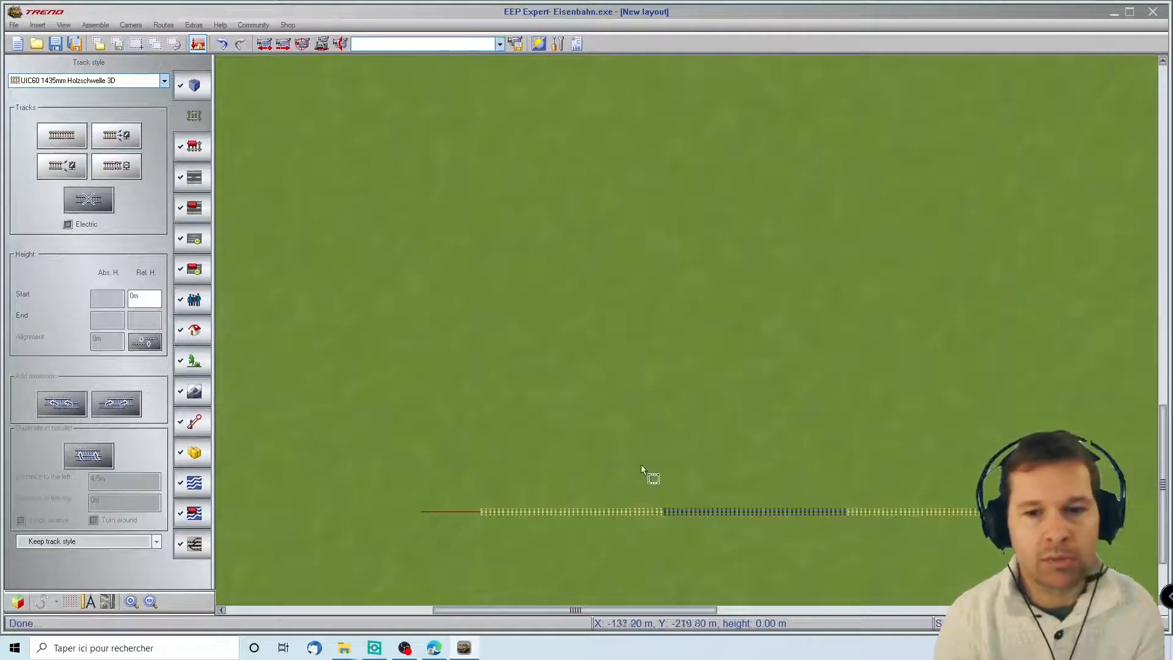
left_click(1031, 511)
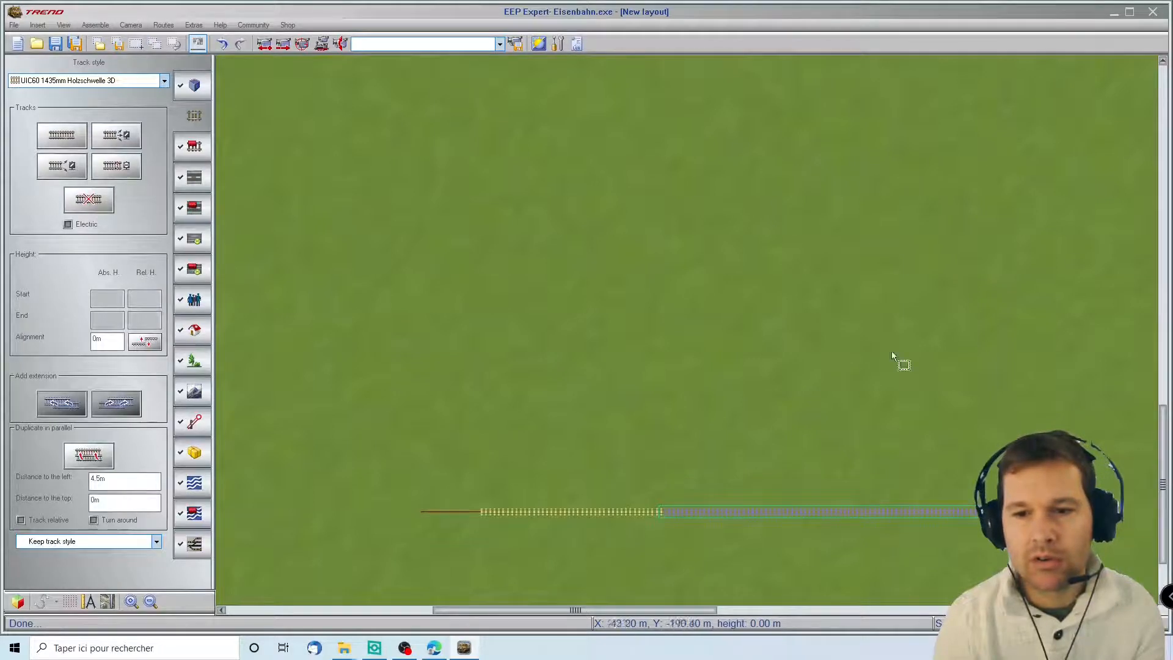
left_click(544, 278)
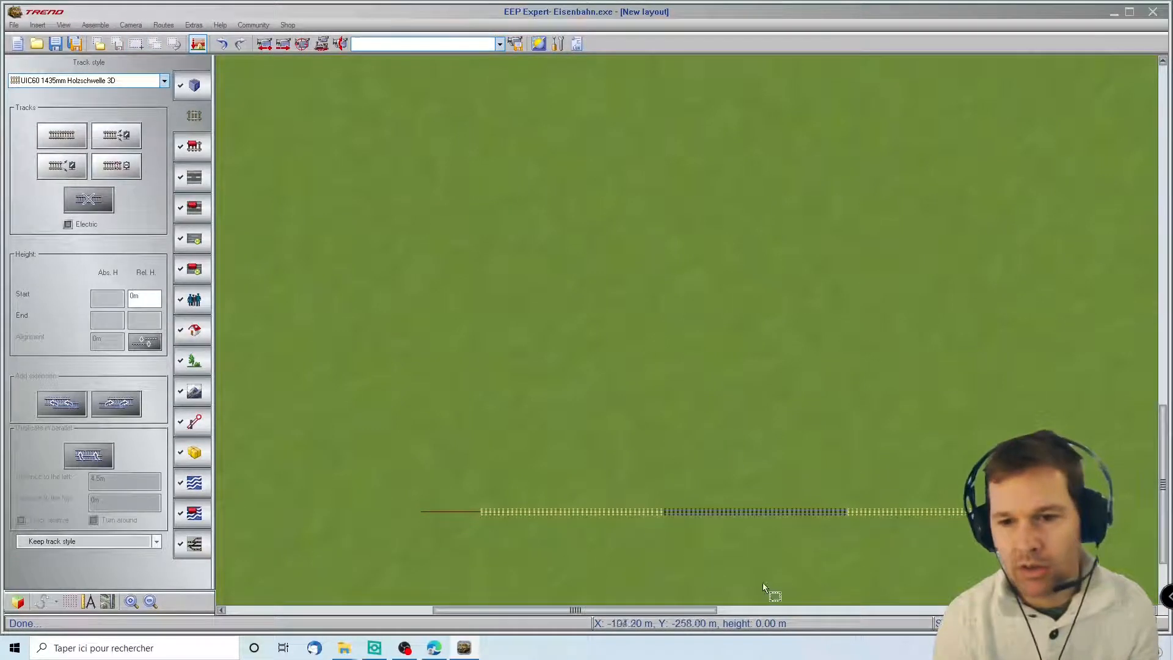
left_click(691, 431)
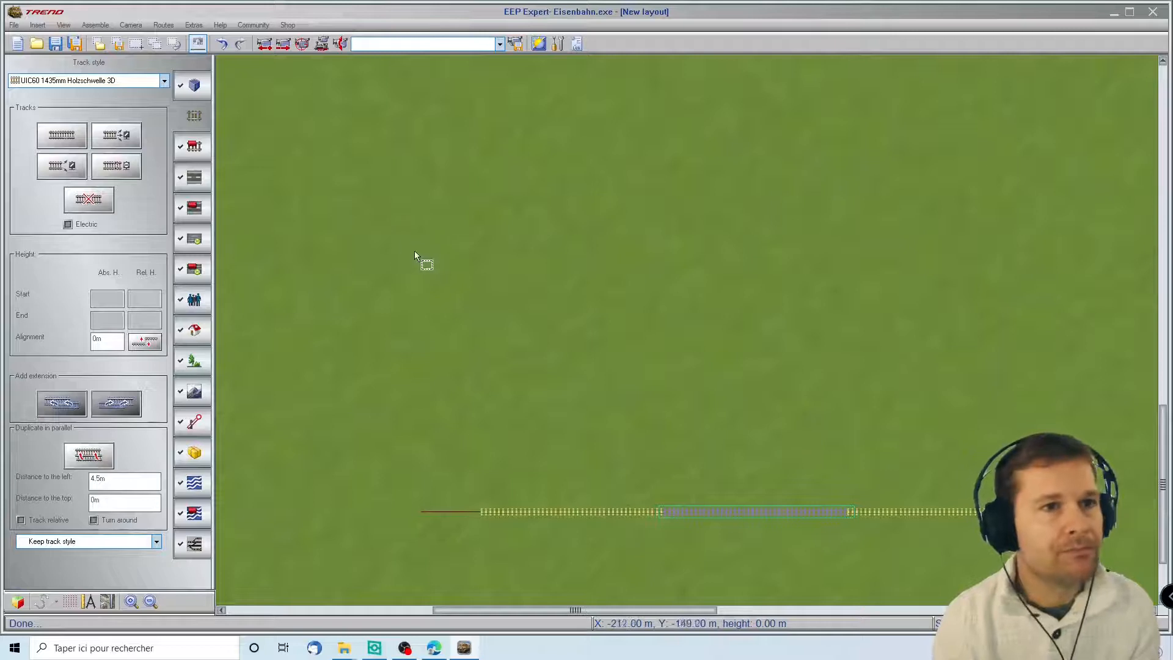
- Block-select all three track sections and duplicate them in parallel at a distance of 200 m to the left
left_click(138, 45)
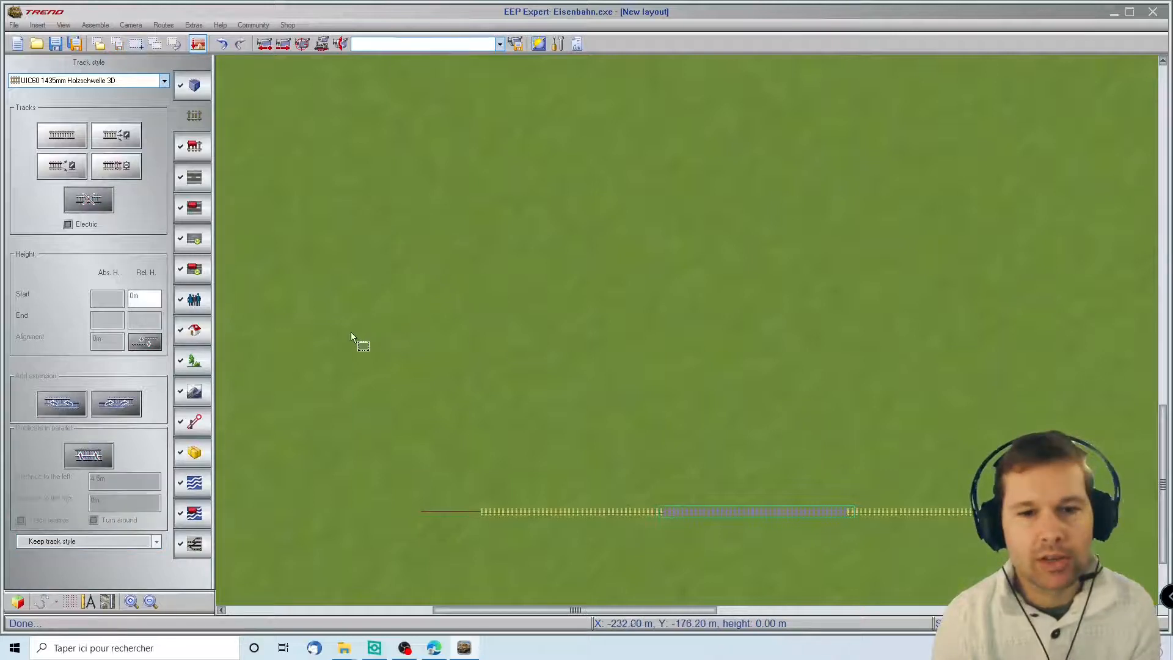
scroll(1079, 415, "down", 3)
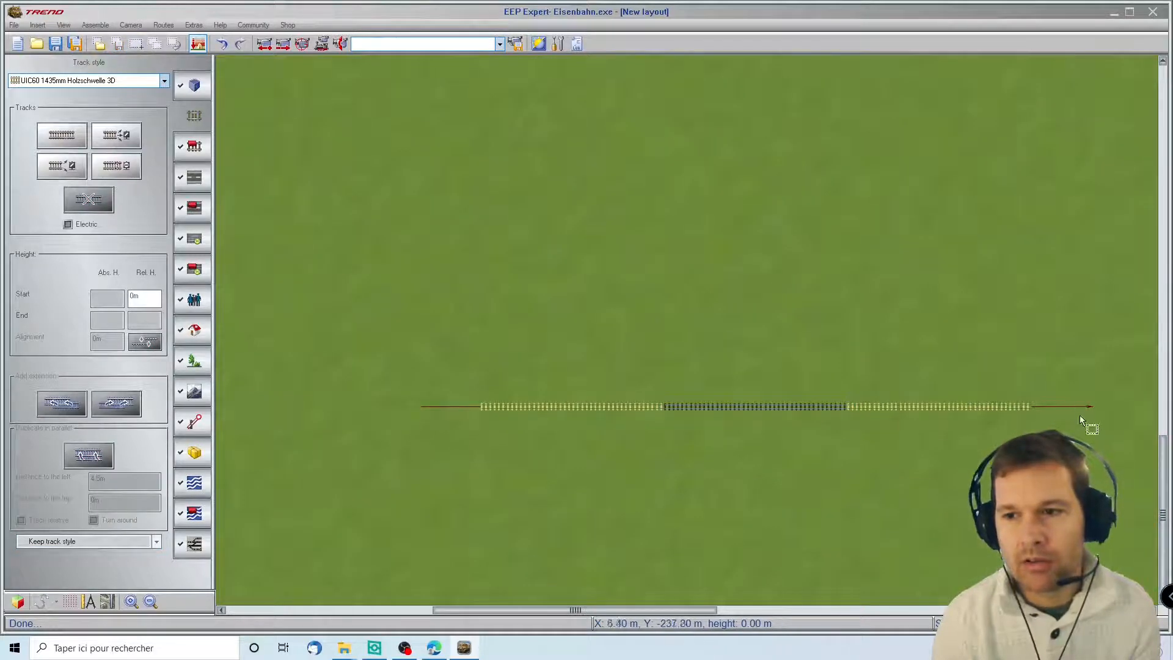
left_click_drag(1112, 458, 1112, 459)
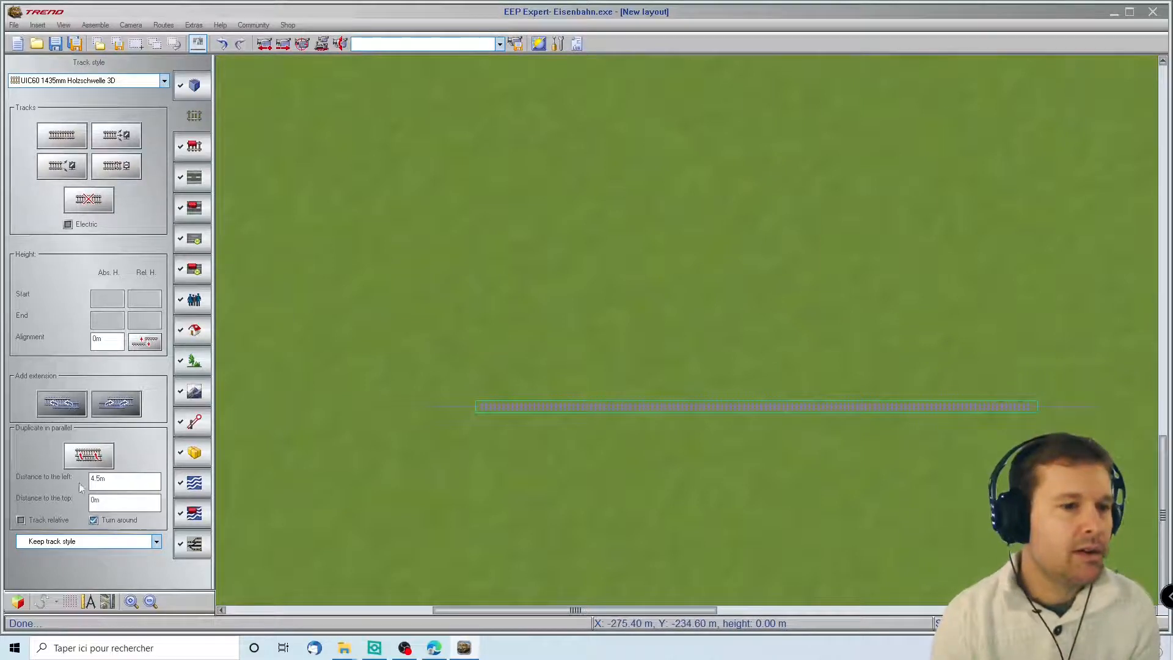
left_click_drag(92, 480, 95, 480)
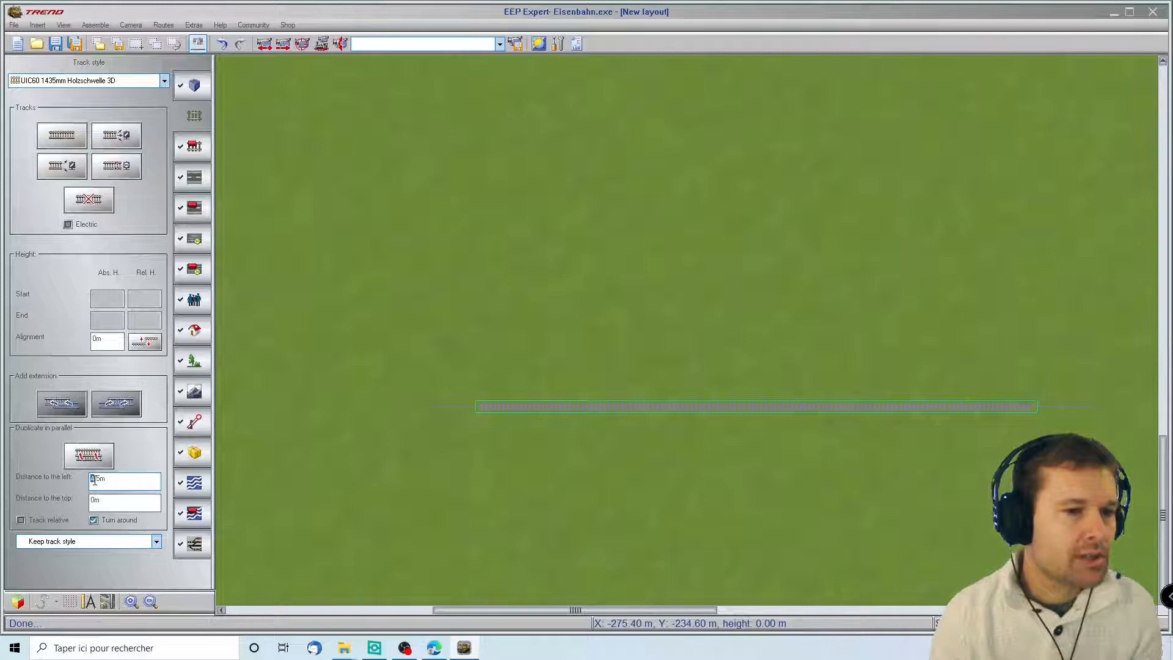
type("200m")
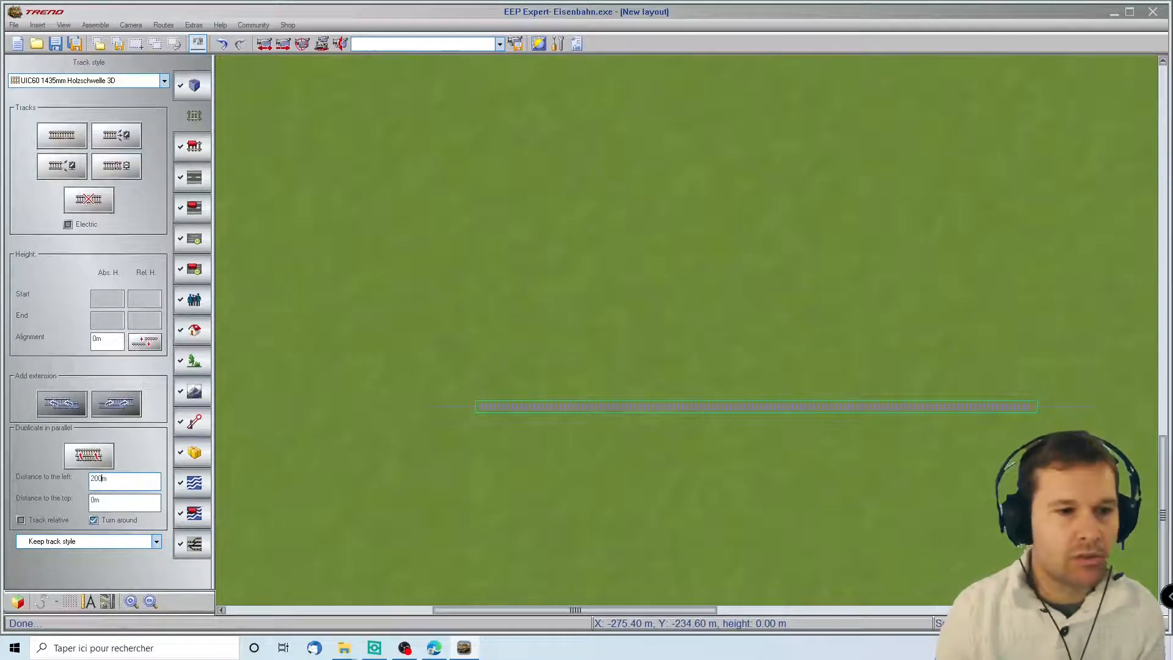
left_click(100, 465)
scroll(740, 270, "down", 3)
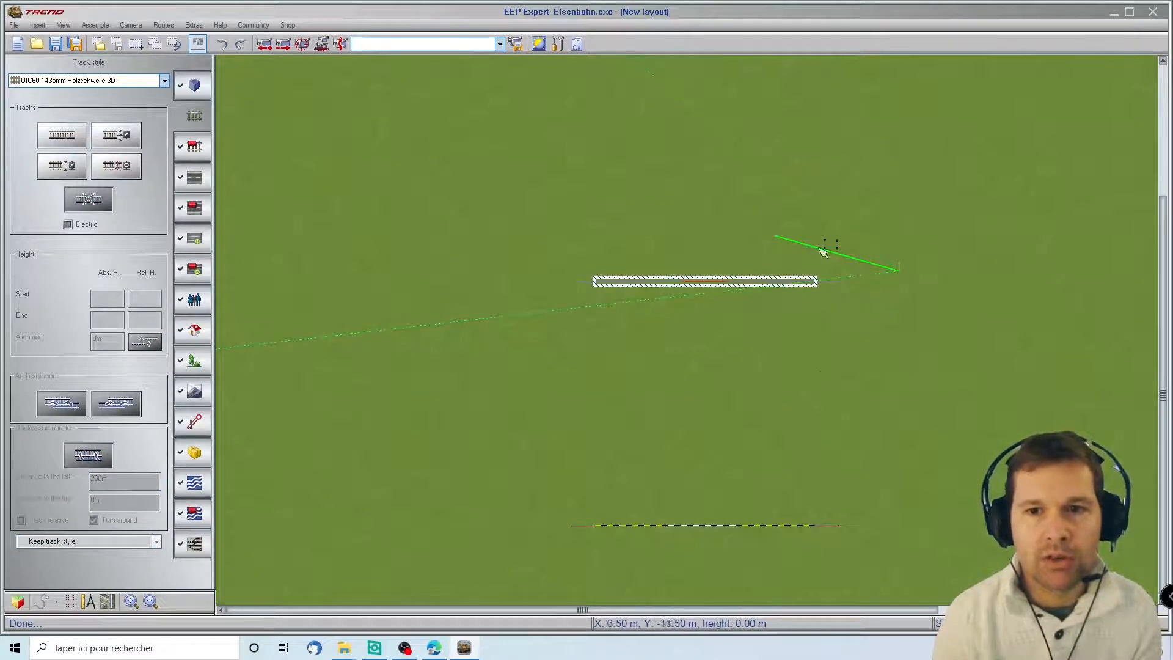
- Create an Arc track combination with radius 100, an angle of 180° and orientation Right
left_click(95, 25)
mouse_move(140, 129)
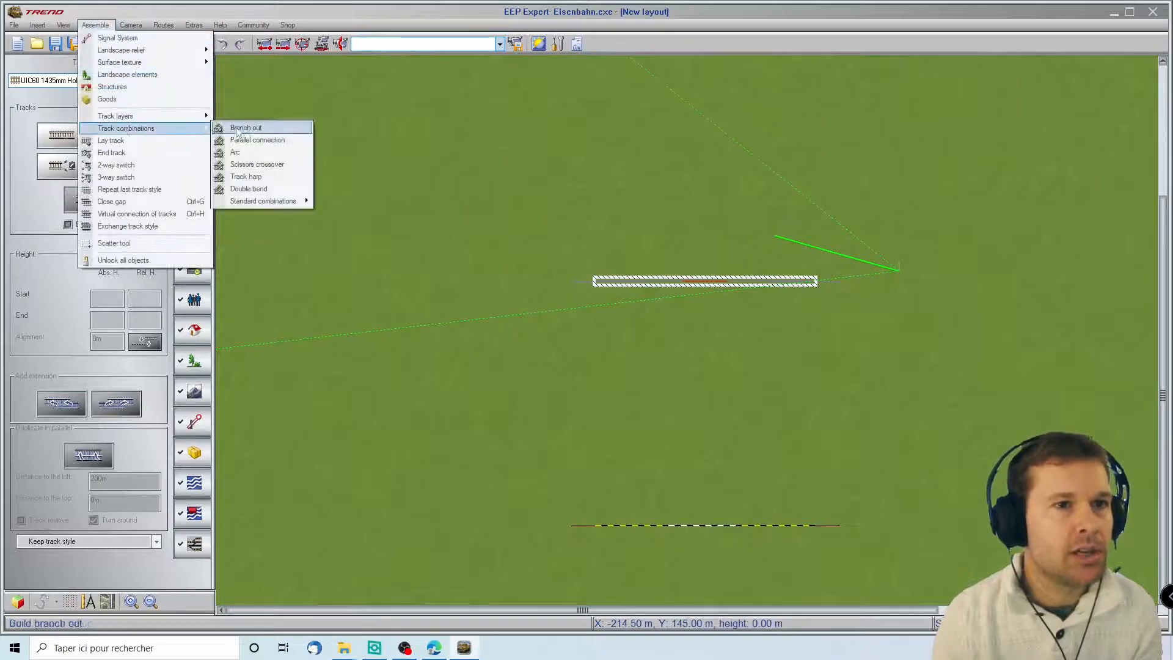
left_click(254, 153)
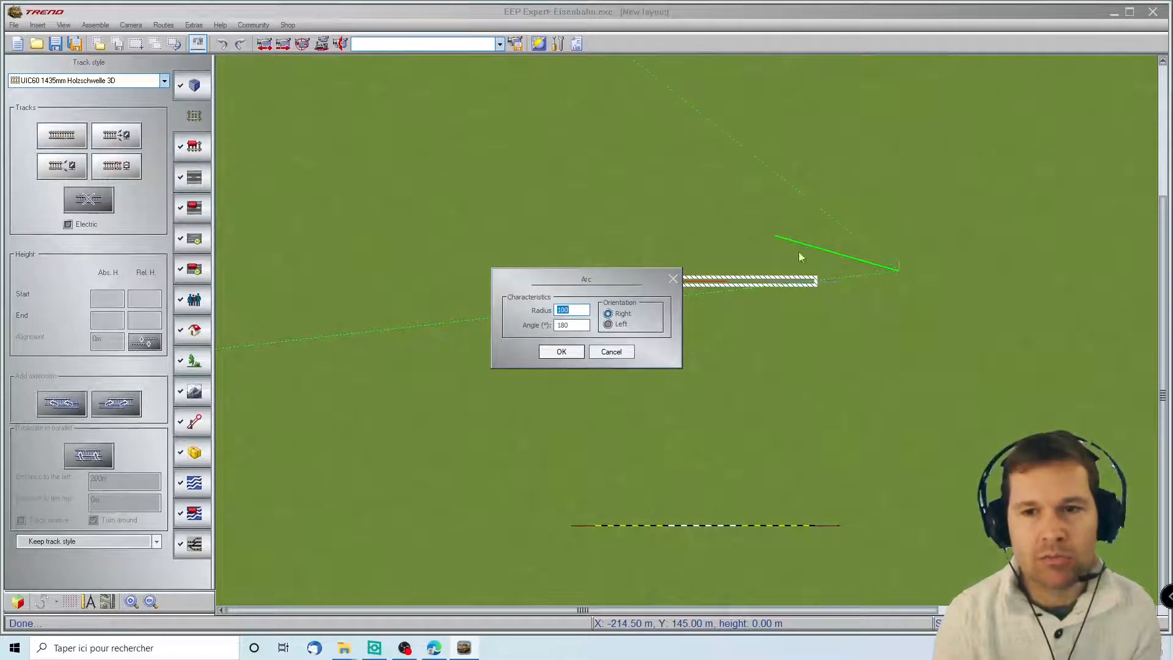
left_click(559, 354)
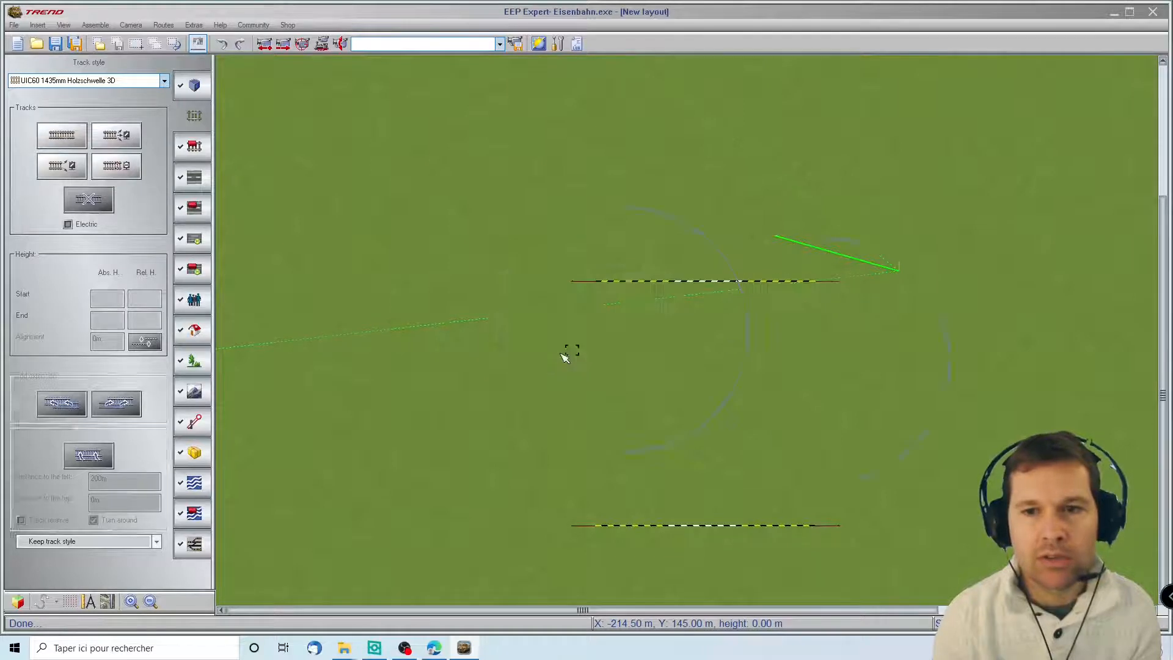
- Move the semicircular arc so that it connects the eastern ends of the two parallel tracks
mouse_move(726, 328)
left_mouse_down()
mouse_move(735, 358)
mouse_move(921, 411)
left_mouse_up()
scroll(819, 518, "up", 2)
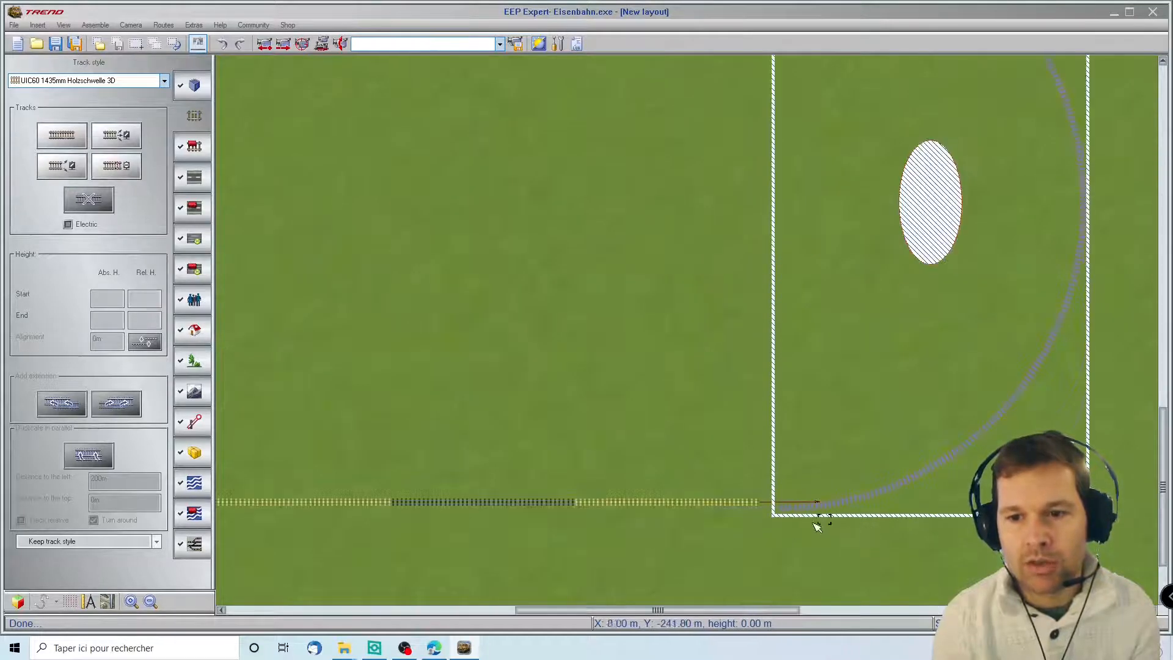
scroll(818, 520, "up", 2)
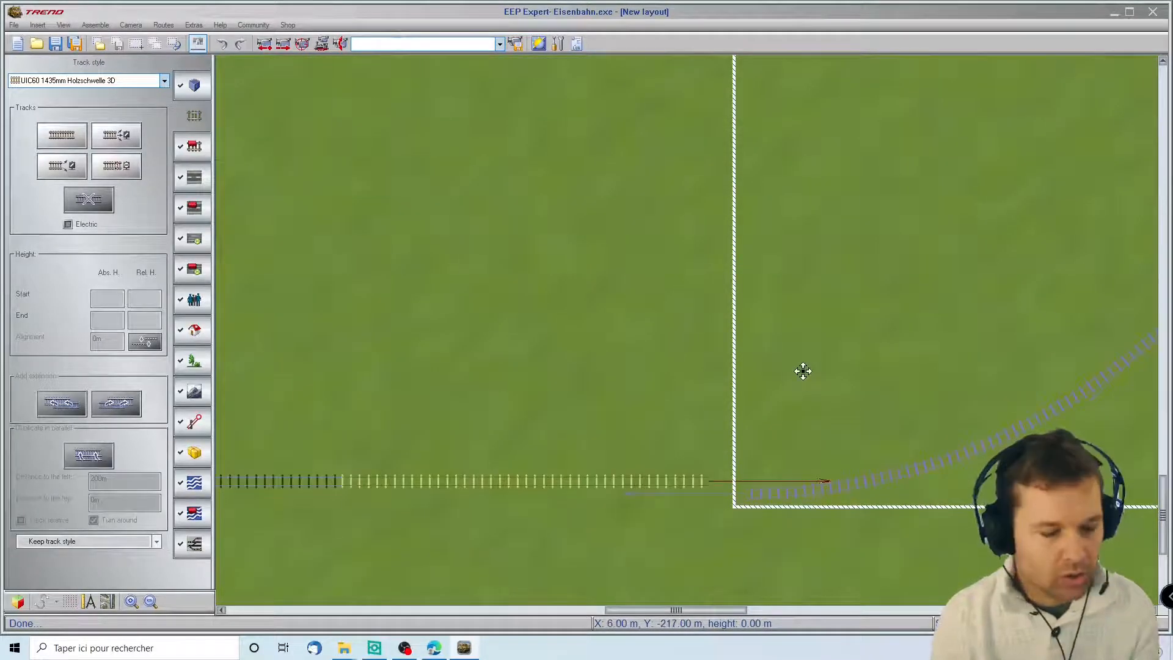
left_click_drag(823, 397, 767, 374)
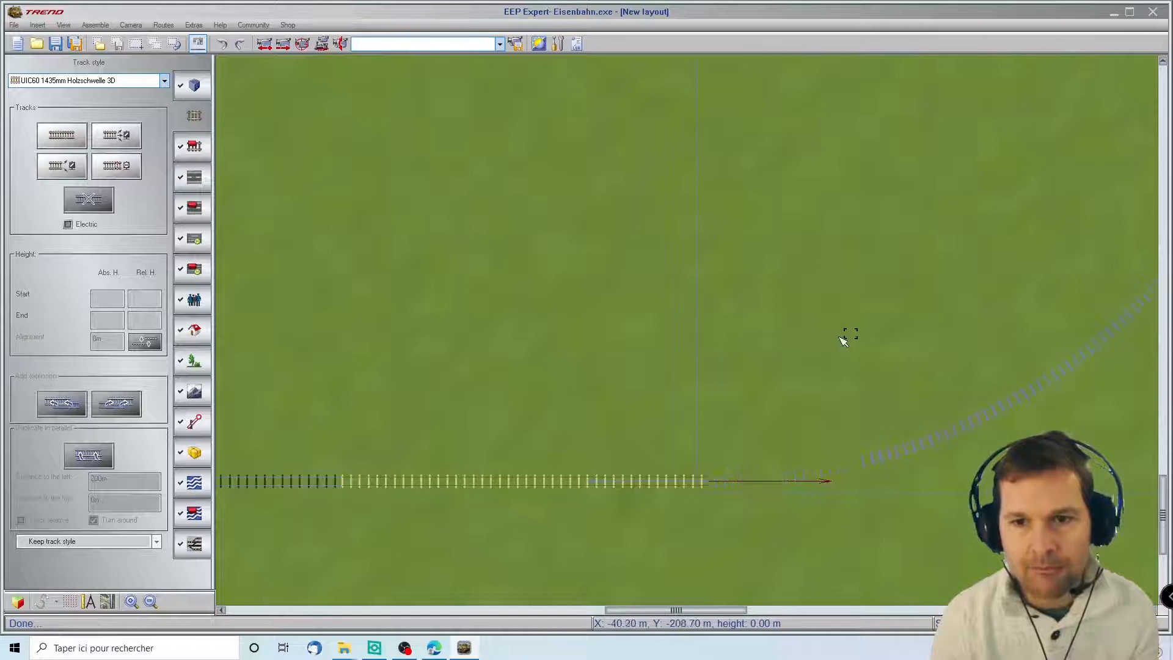
left_click(764, 341)
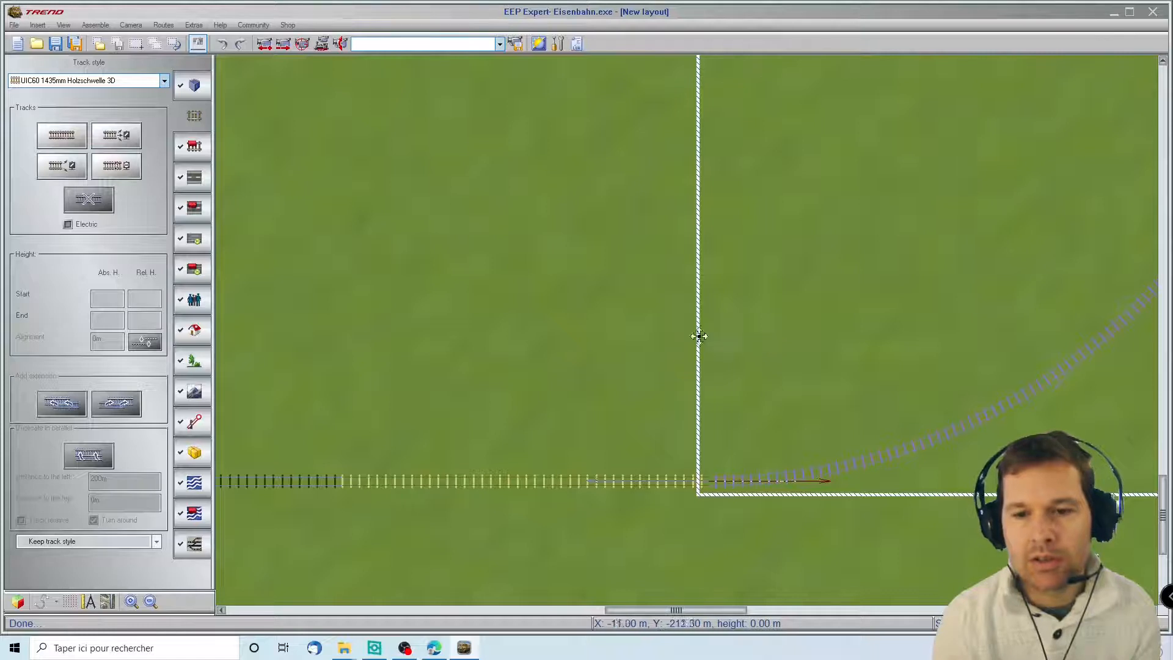
left_click(666, 315)
scroll(725, 299, "down", 4)
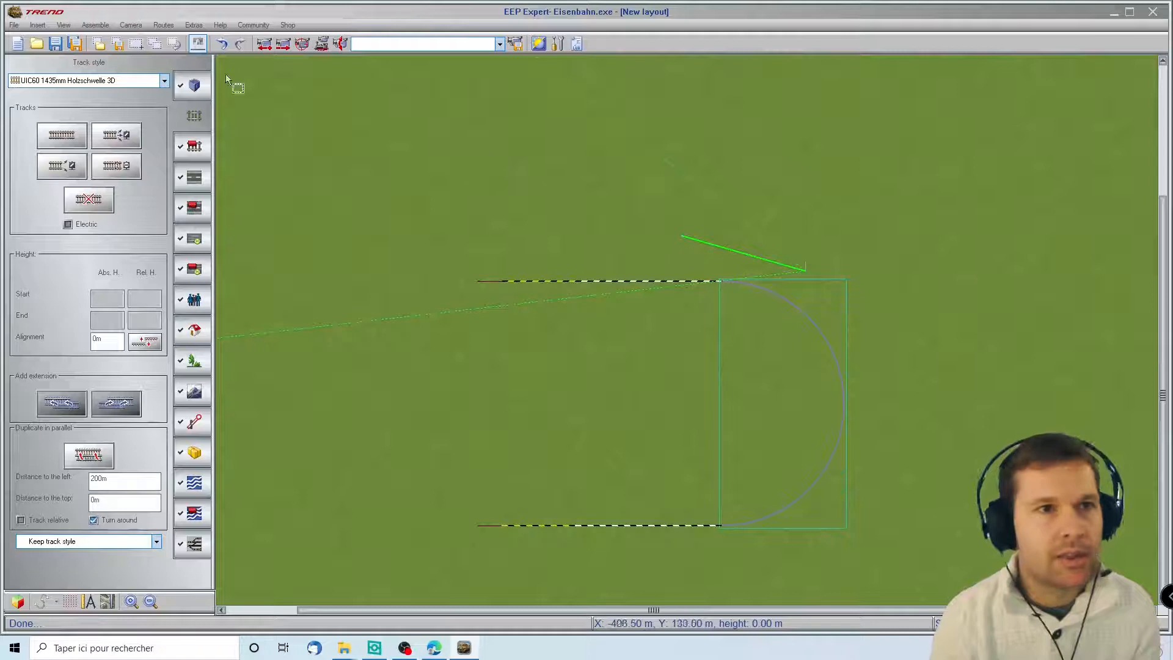
- Copy the eastern arc and set the copy's rotation to 180° in its block settings
left_click(154, 41)
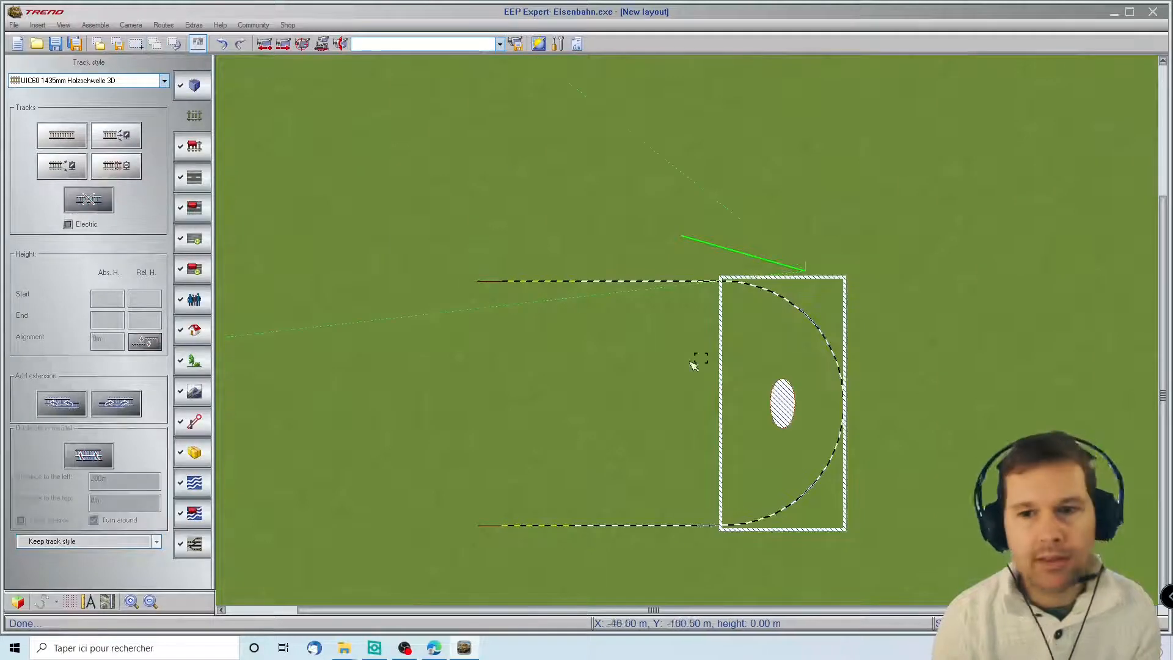
left_click(751, 344)
left_click(624, 424)
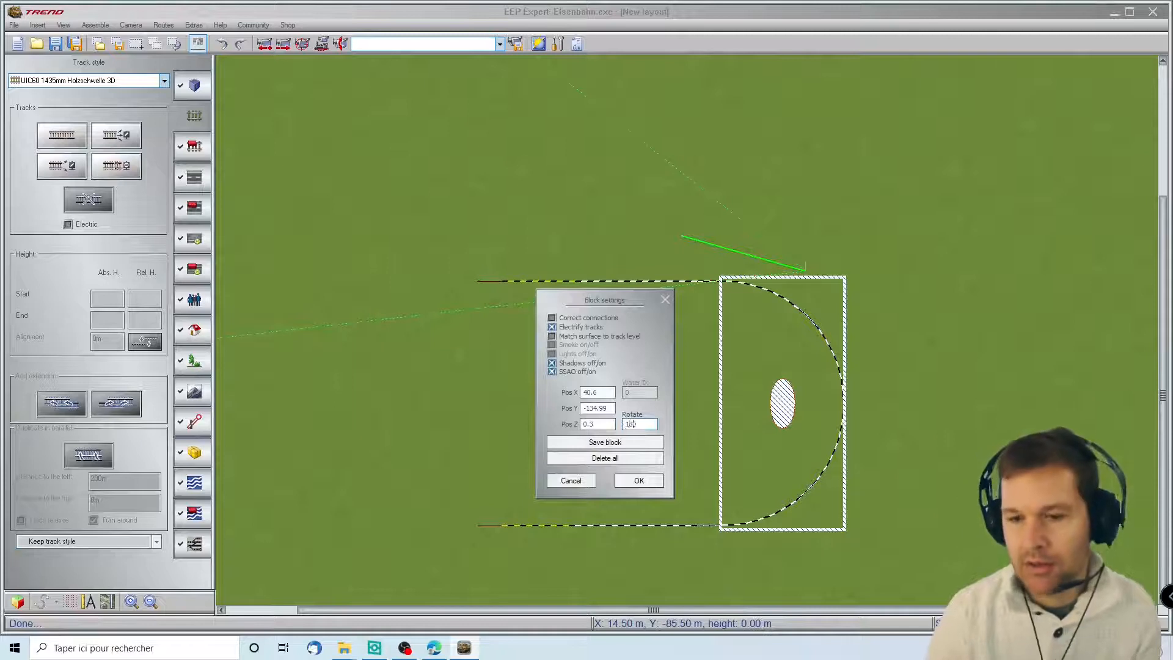
key("Return")
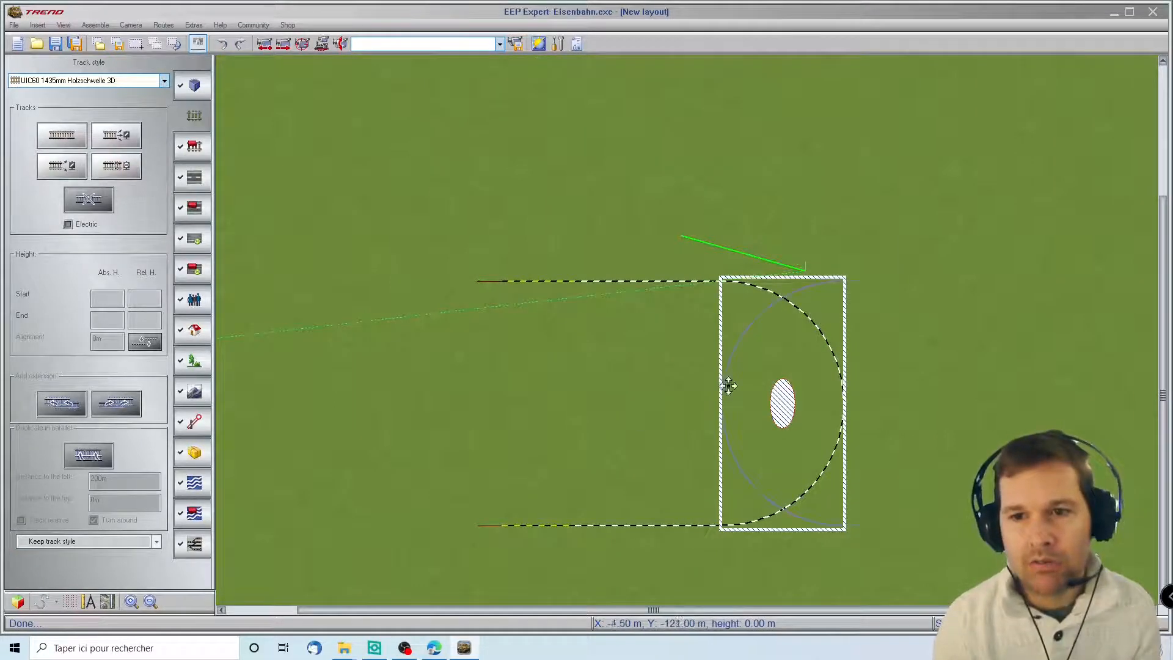
- Move the copied arc onto the western ends of the parallel tracks to close the oval, and clear the block selection
mouse_move(760, 390)
left_mouse_down()
mouse_move(364, 383)
mouse_move(406, 401)
left_mouse_up()
scroll(462, 549, "up", 5)
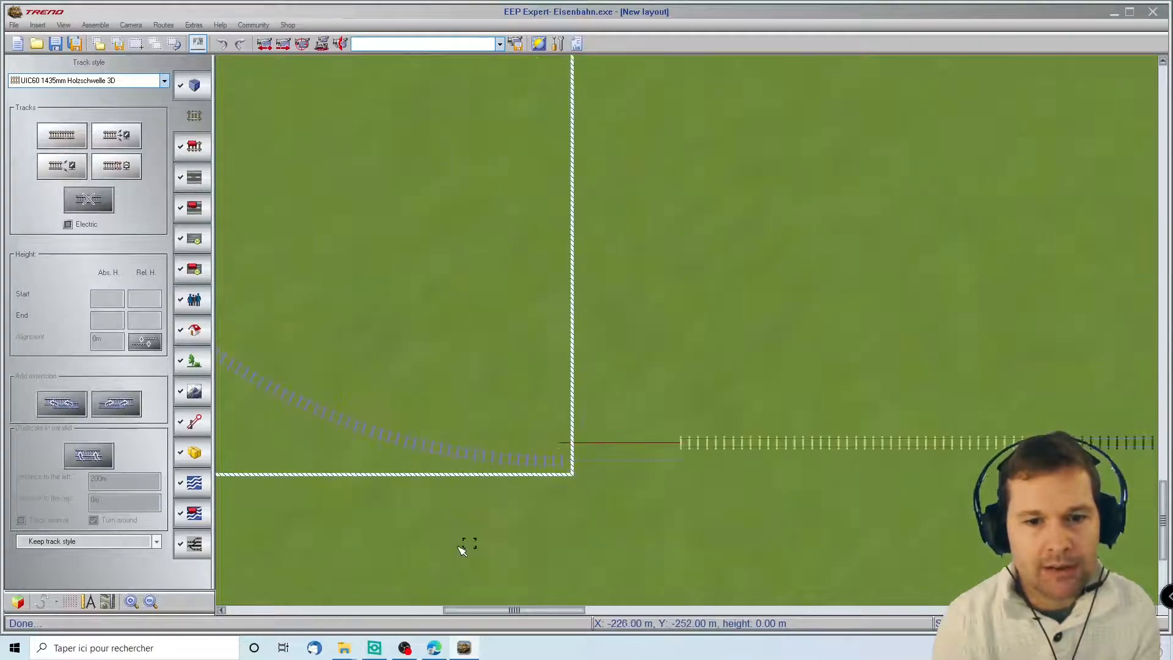
mouse_move(498, 392)
left_mouse_down()
mouse_move(584, 366)
mouse_move(636, 372)
mouse_move(364, 383)
mouse_move(768, 321)
mouse_move(683, 297)
mouse_move(574, 461)
mouse_move(630, 588)
mouse_move(629, 319)
mouse_move(612, 306)
left_mouse_up()
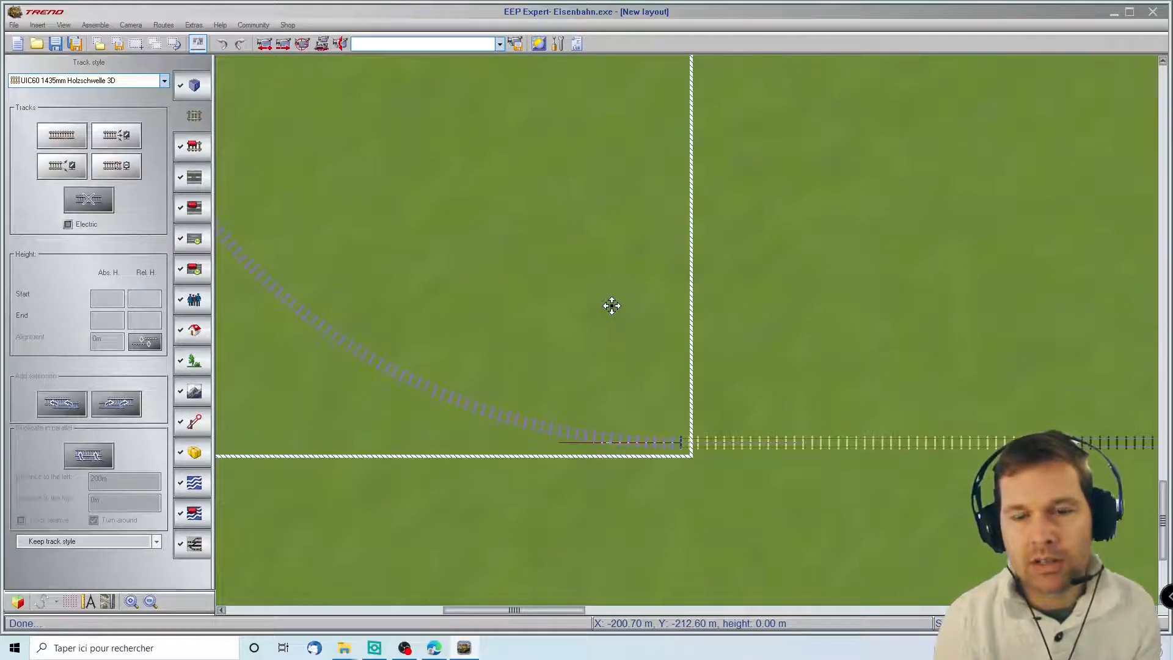
left_click(828, 281)
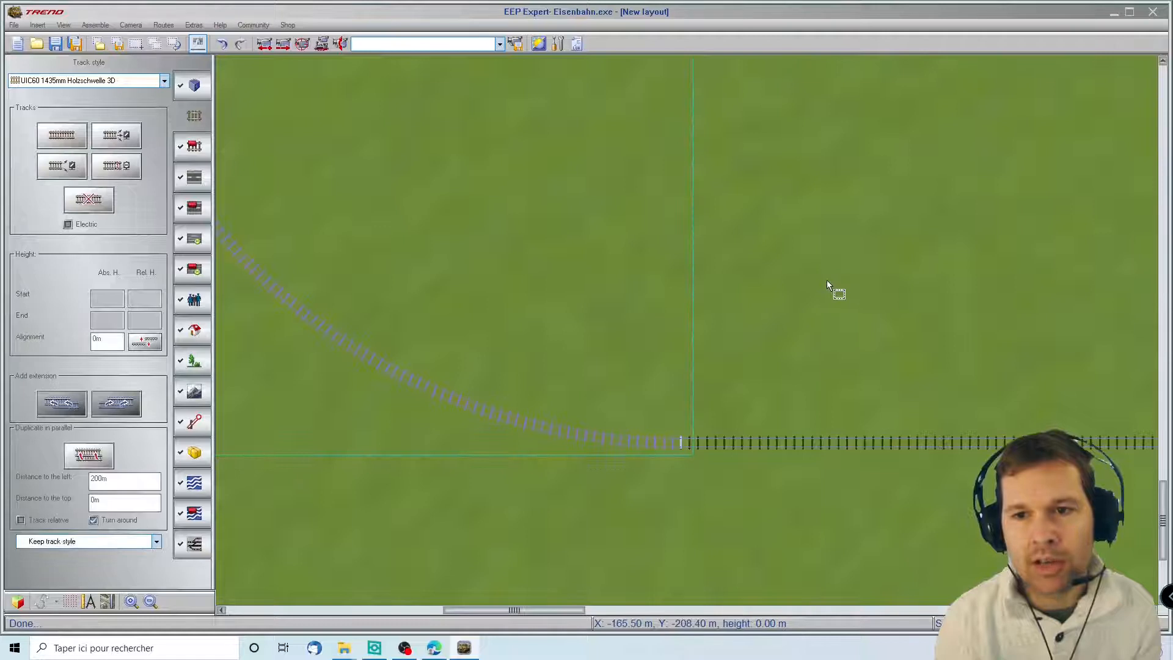
left_click(827, 280)
scroll(826, 280, "down", 4)
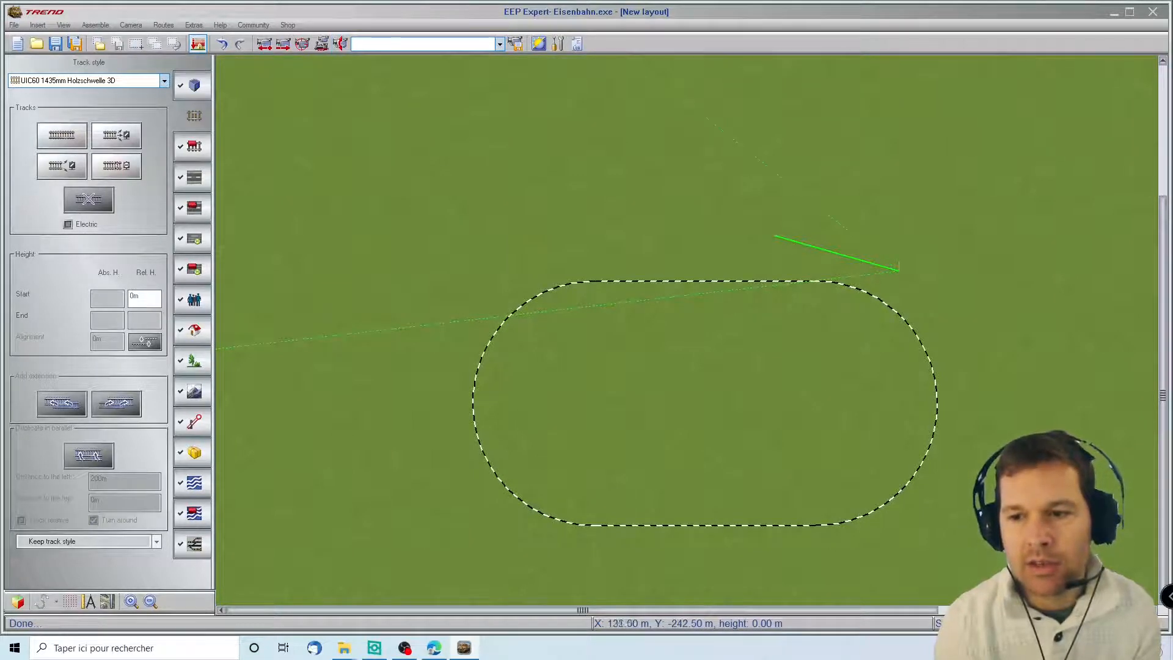
- View the oval in 3D from its south-eastern curve
left_click(890, 483)
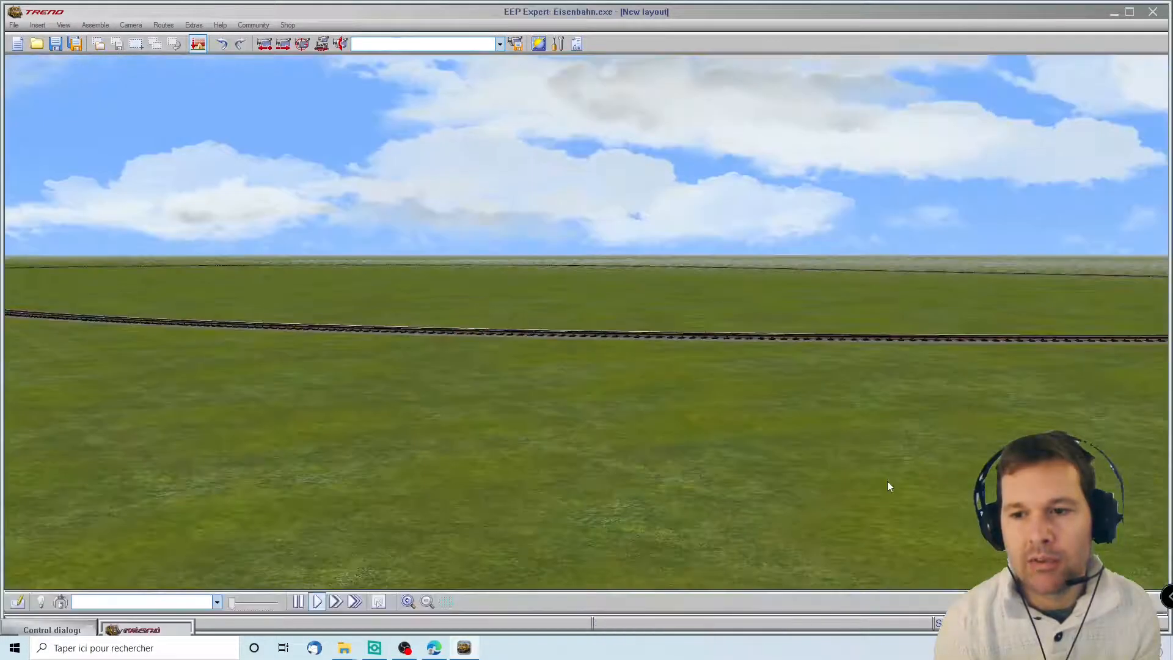
- Return to the 2D plan view and delete all tracks of the oval at once
left_click_drag(548, 422, 644, 391)
scroll(646, 393, "down", 10)
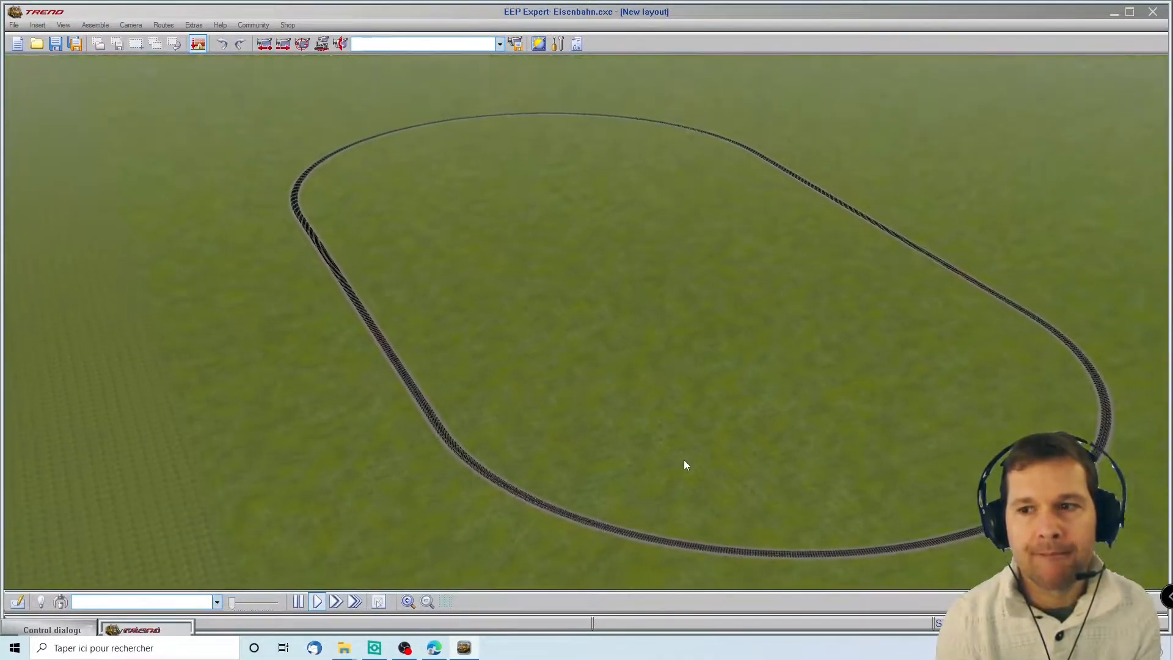
scroll(683, 459, "up", 3)
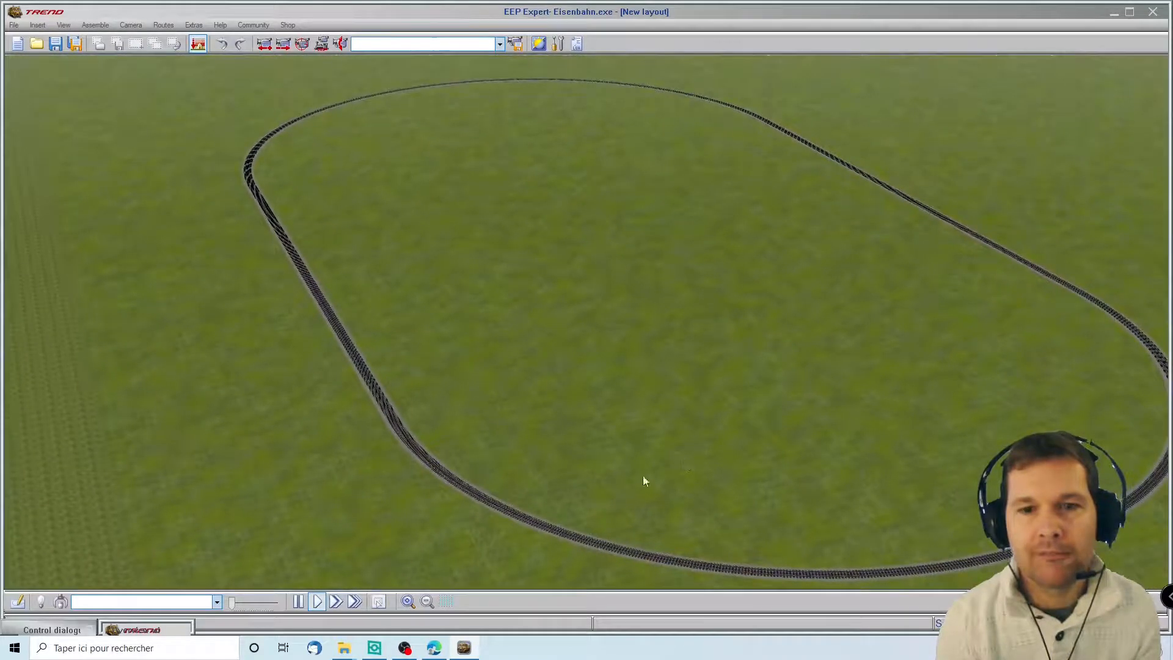
left_click(17, 602)
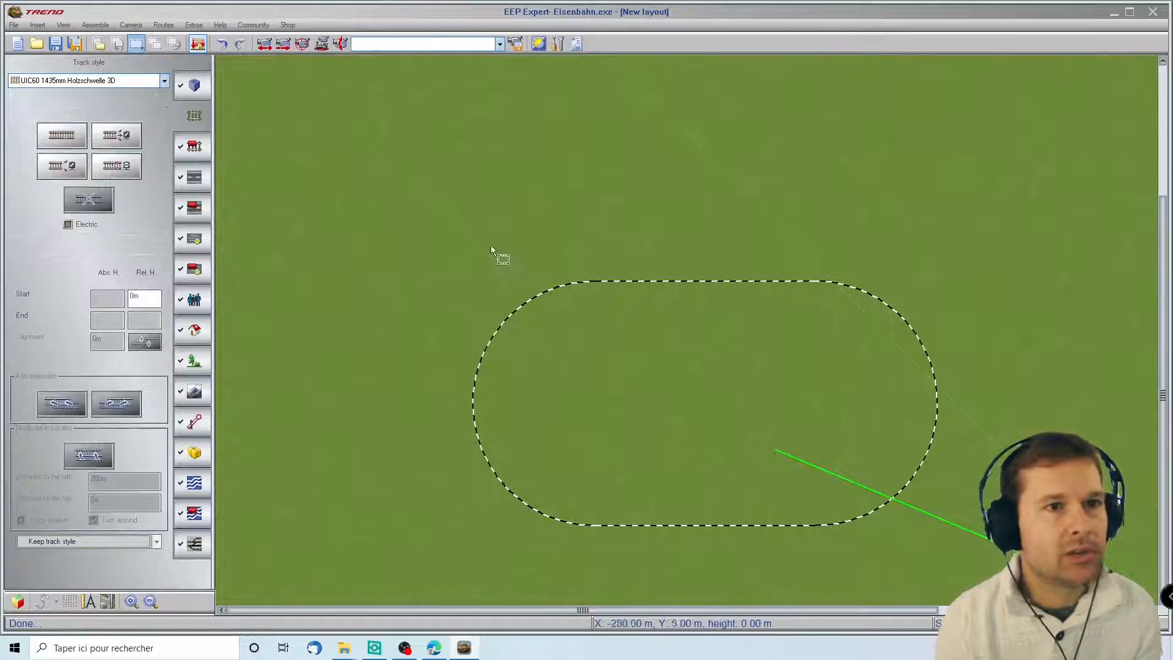
key("ctrl+a")
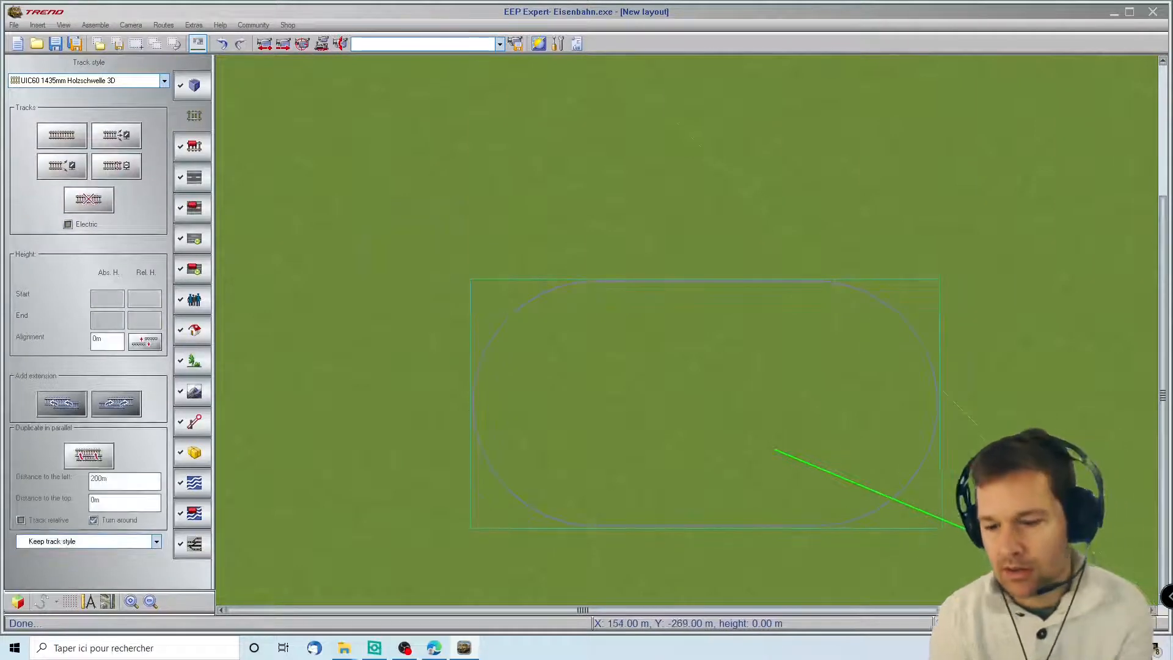
key("Delete")
- Lay a straight 60 m track in the southern part of the layout and extend it eastward with two more segments
left_click(61, 135)
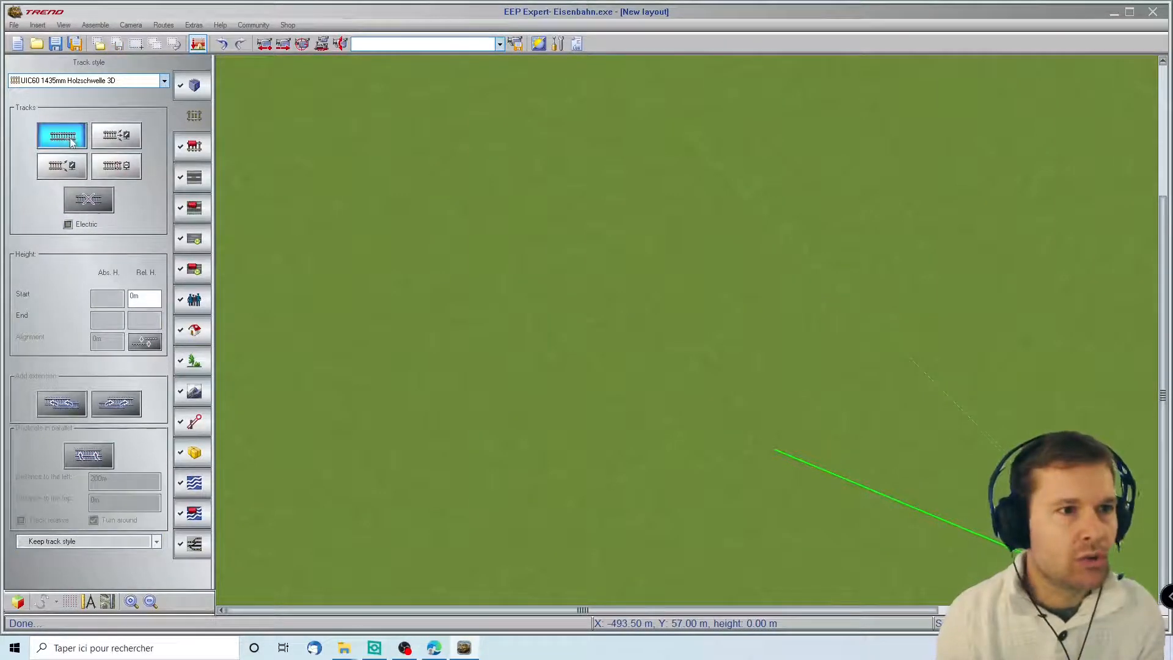
left_click(479, 511)
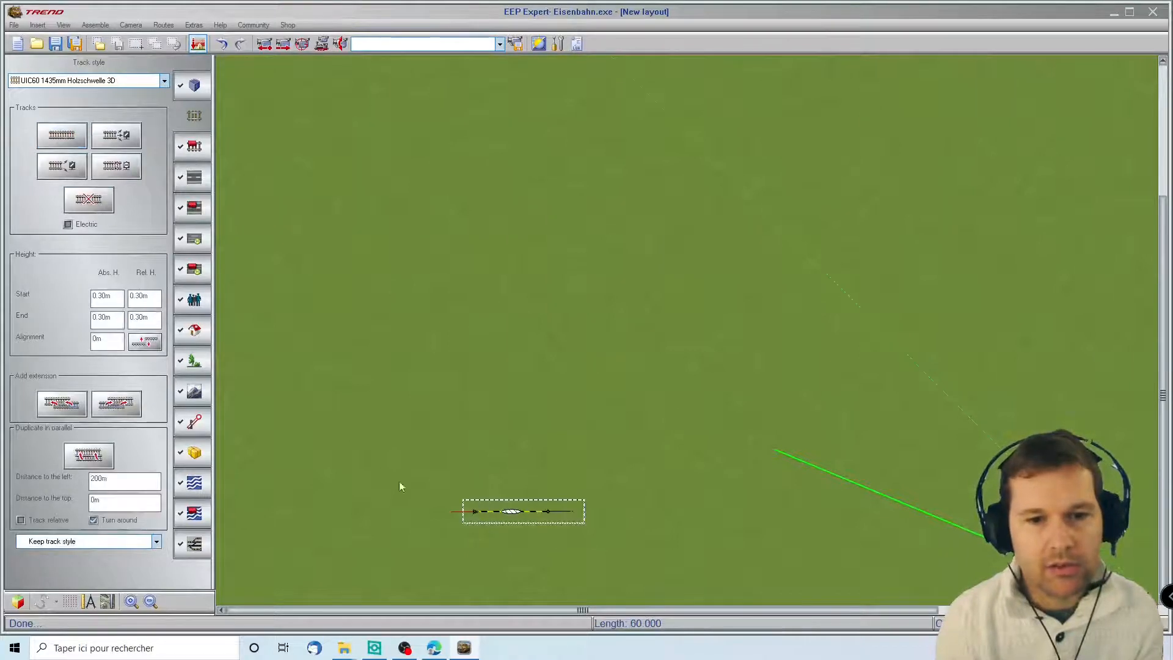
left_click(132, 411)
left_click(133, 411)
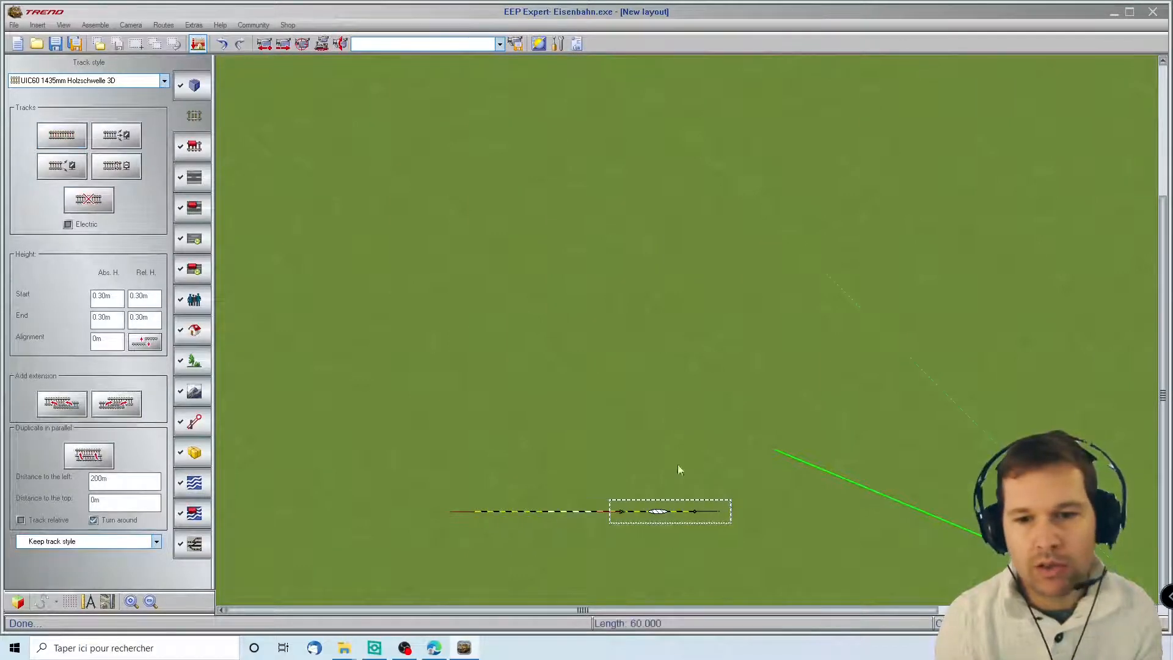
- Add another segment at the eastern end of the straight line and make it a Clothoide curve with Angle B 22.5°
scroll(697, 518, "up", 3)
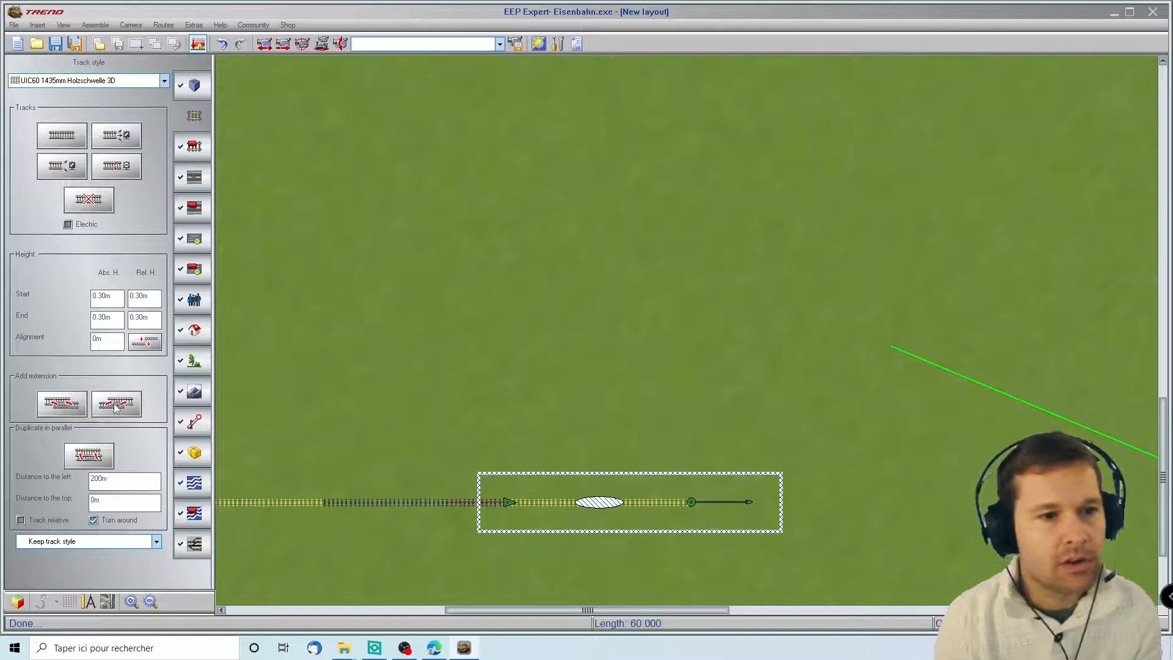
left_click(116, 408)
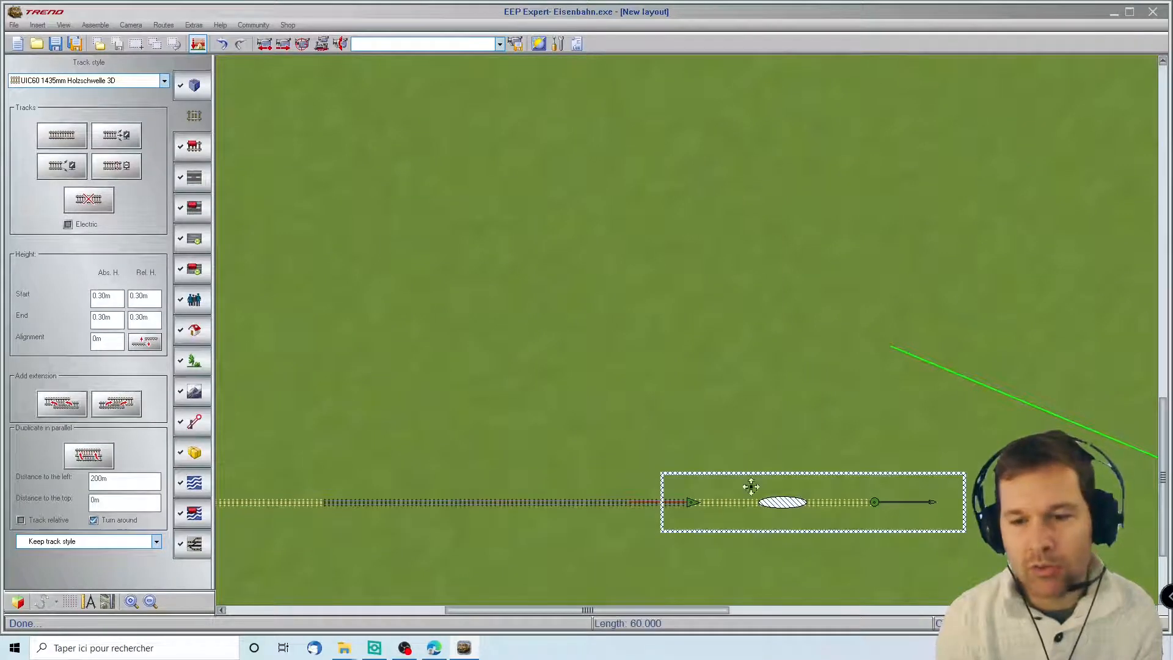
right_click(842, 501)
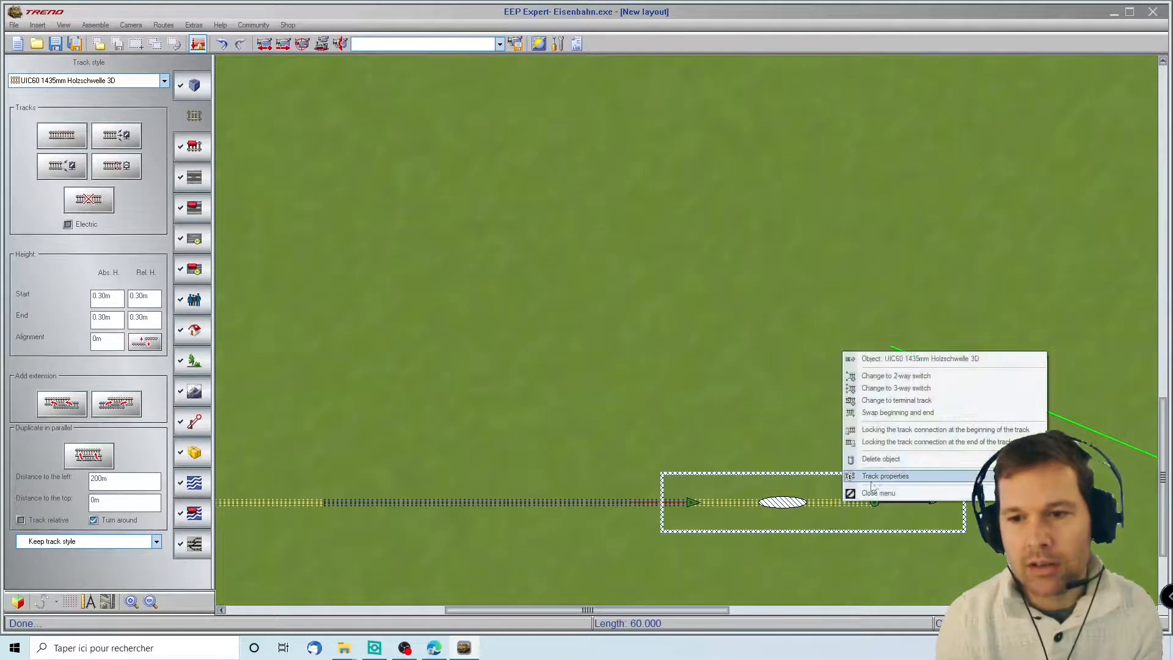
left_click(874, 482)
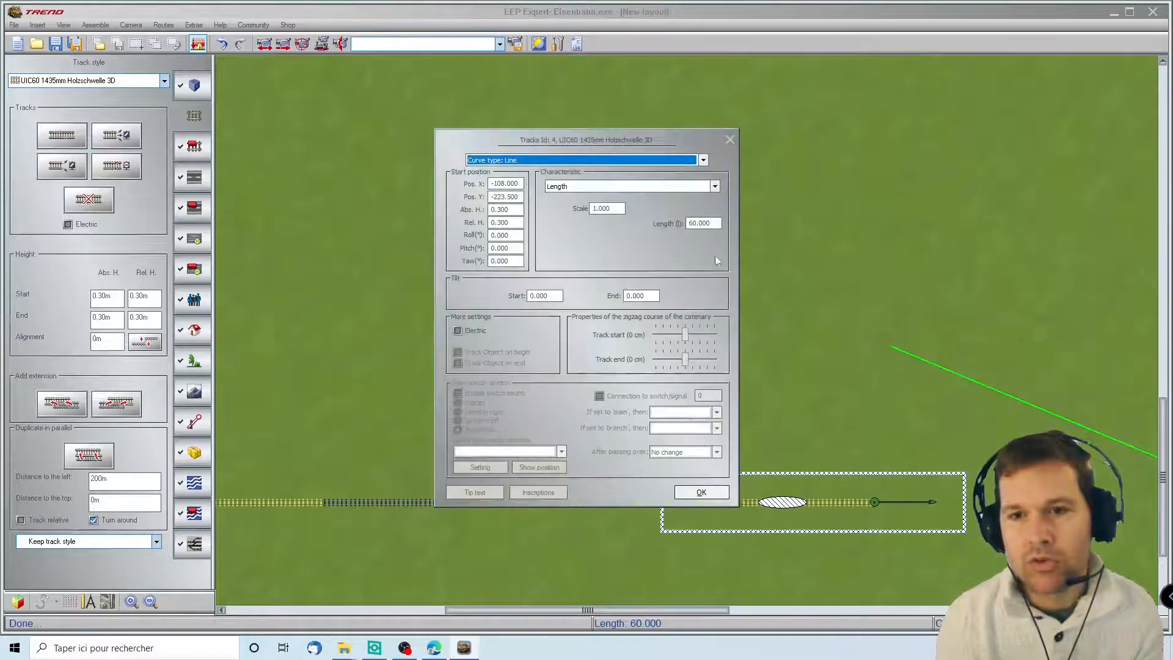
left_click(703, 160)
left_click(554, 211)
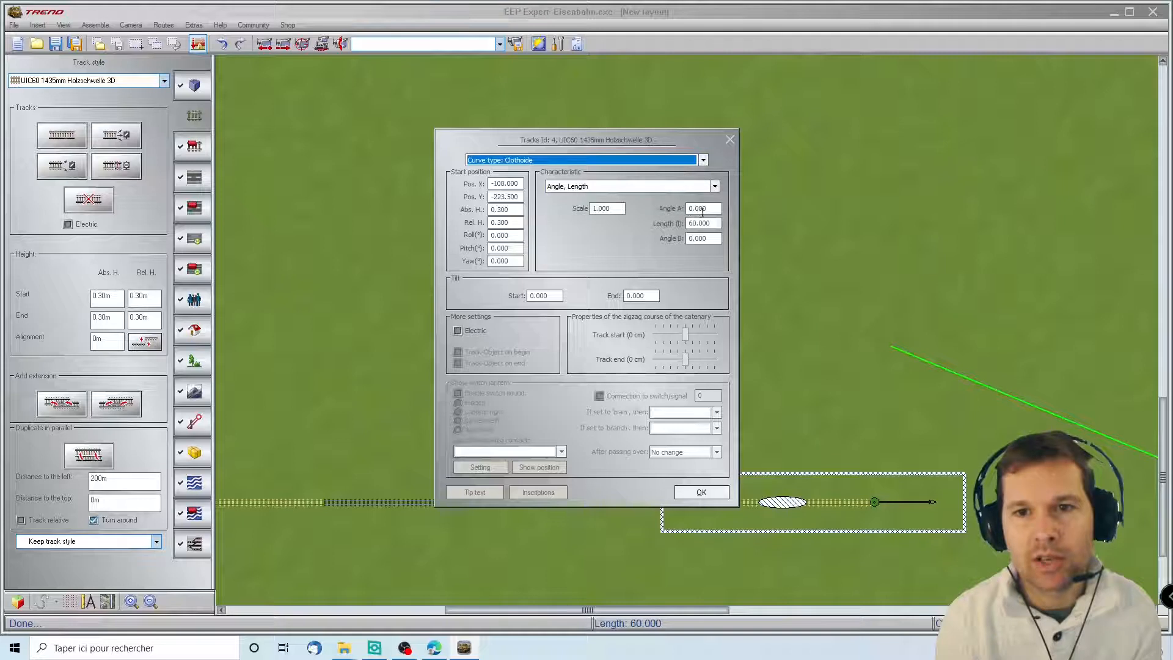
double_click(684, 239)
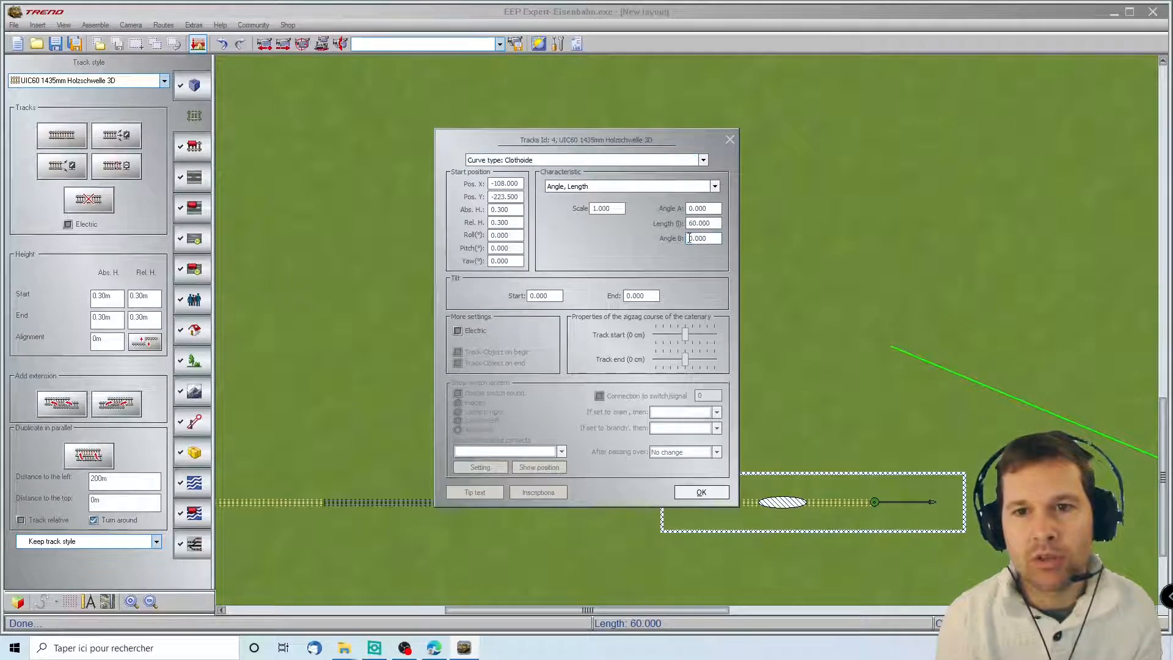
type("22.5")
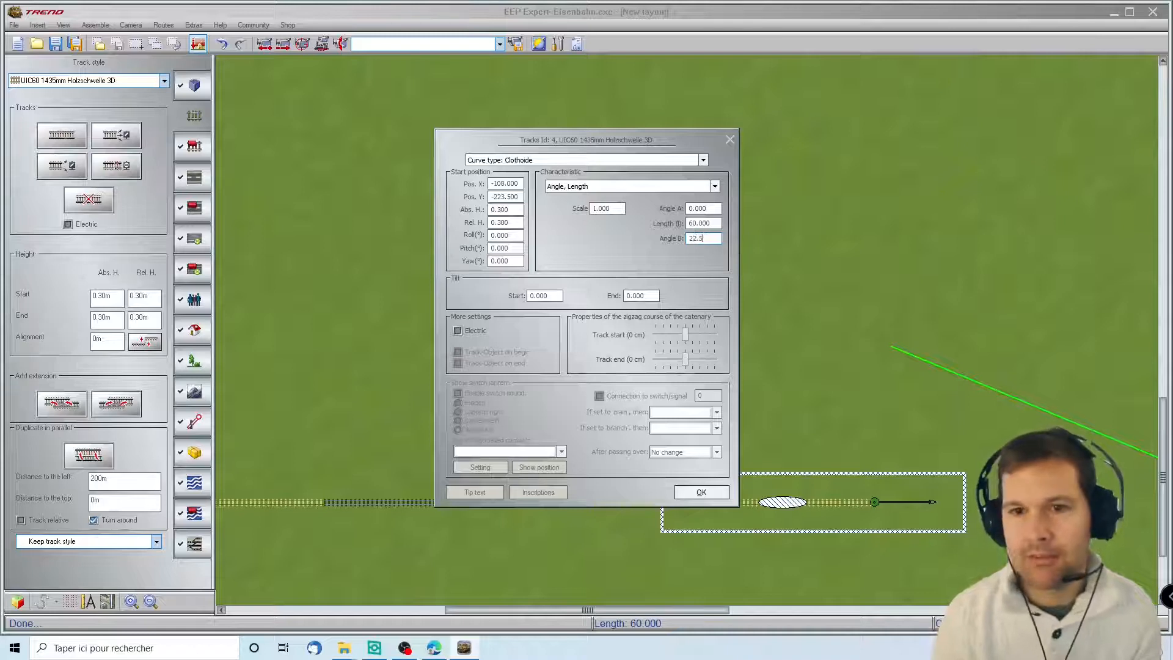
key("Return")
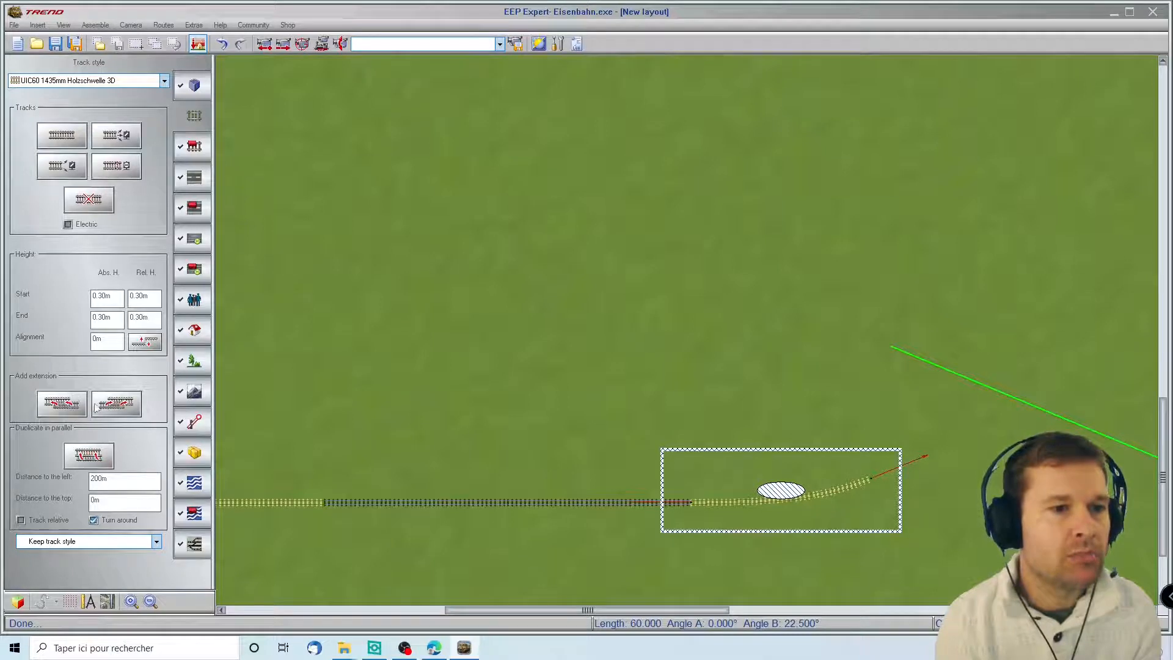
- Extend the track beyond the clothoid and change the new segment's curve type to Arc with a 22.5° angle
left_click(116, 413)
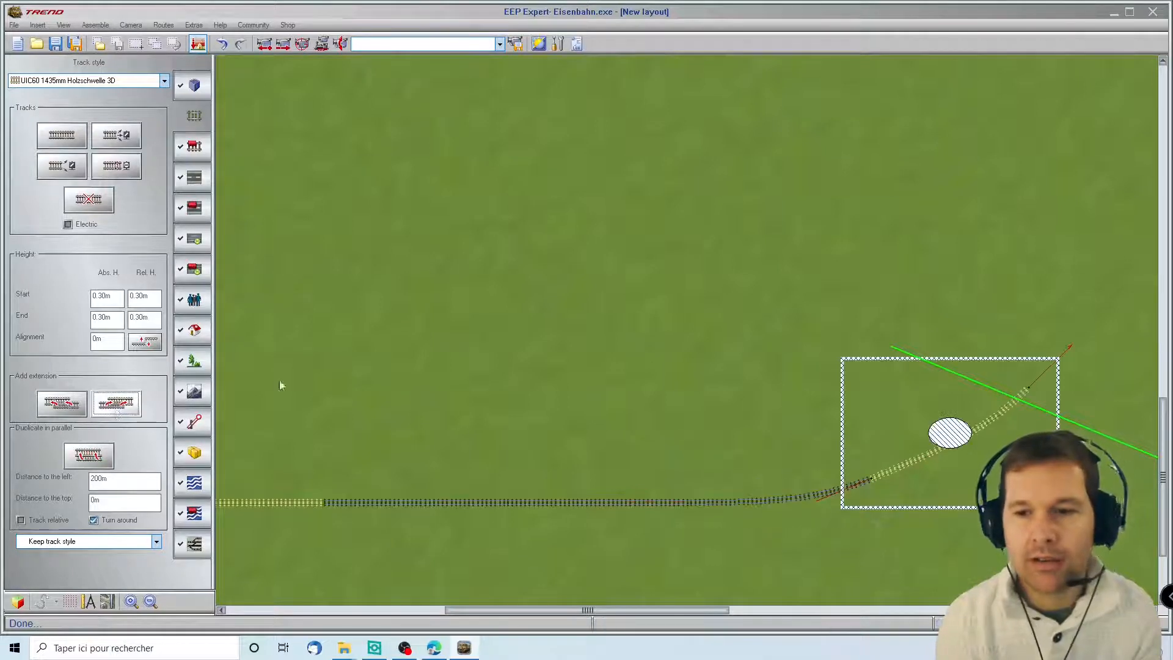
right_click(931, 451)
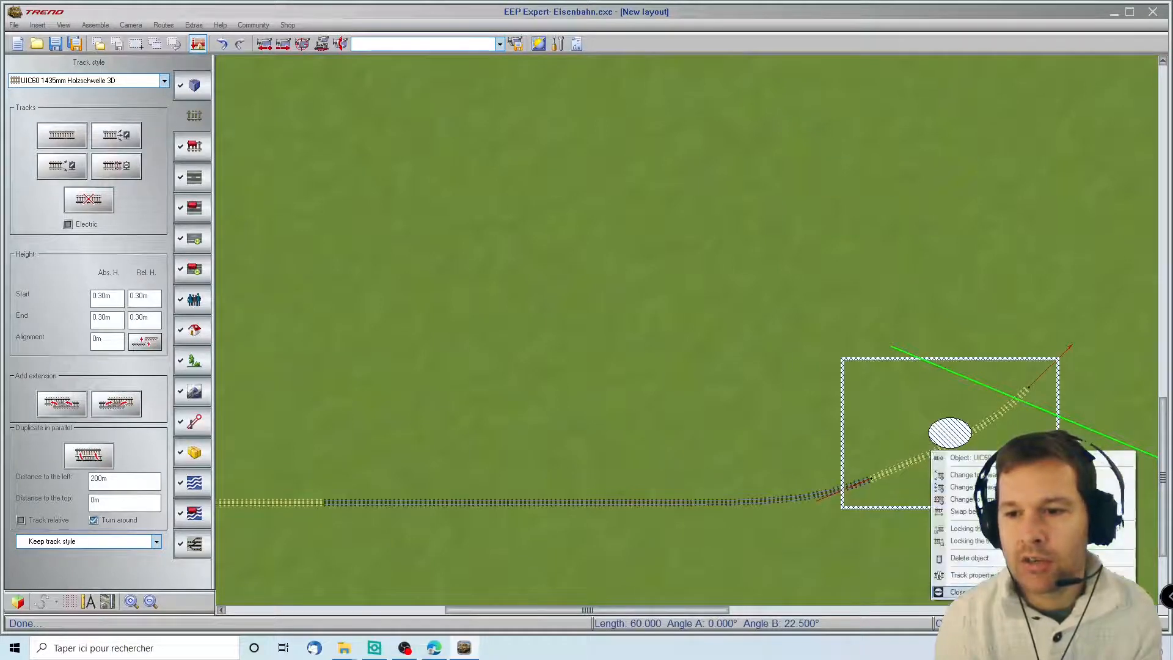
left_click(965, 574)
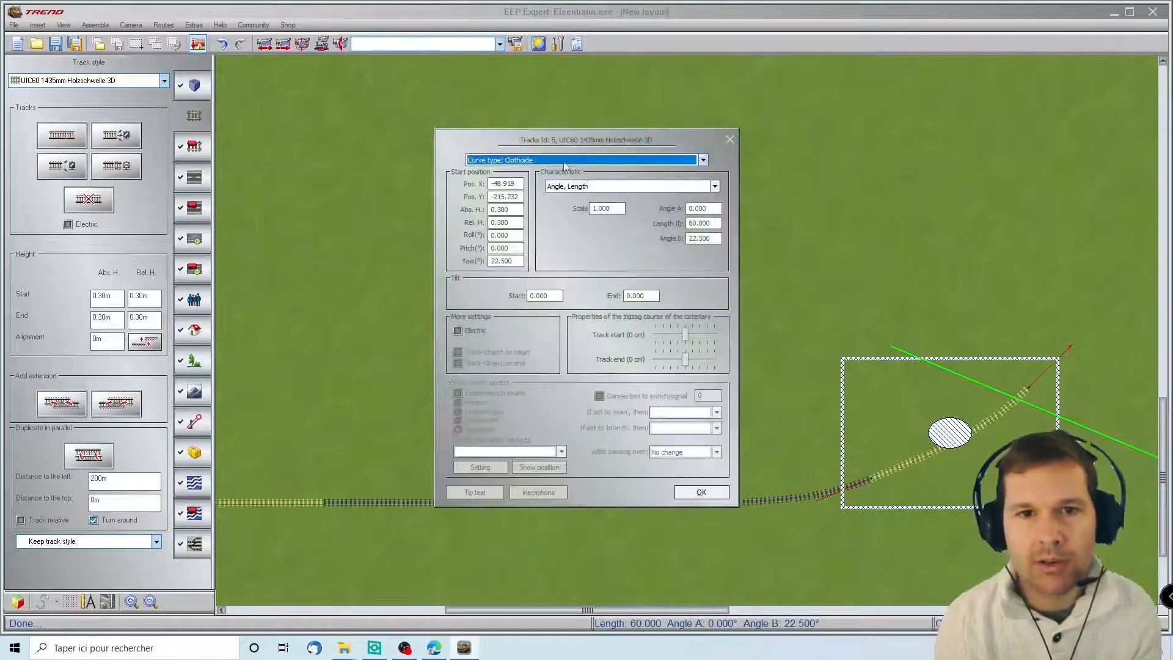
left_click(703, 160)
left_click(510, 172)
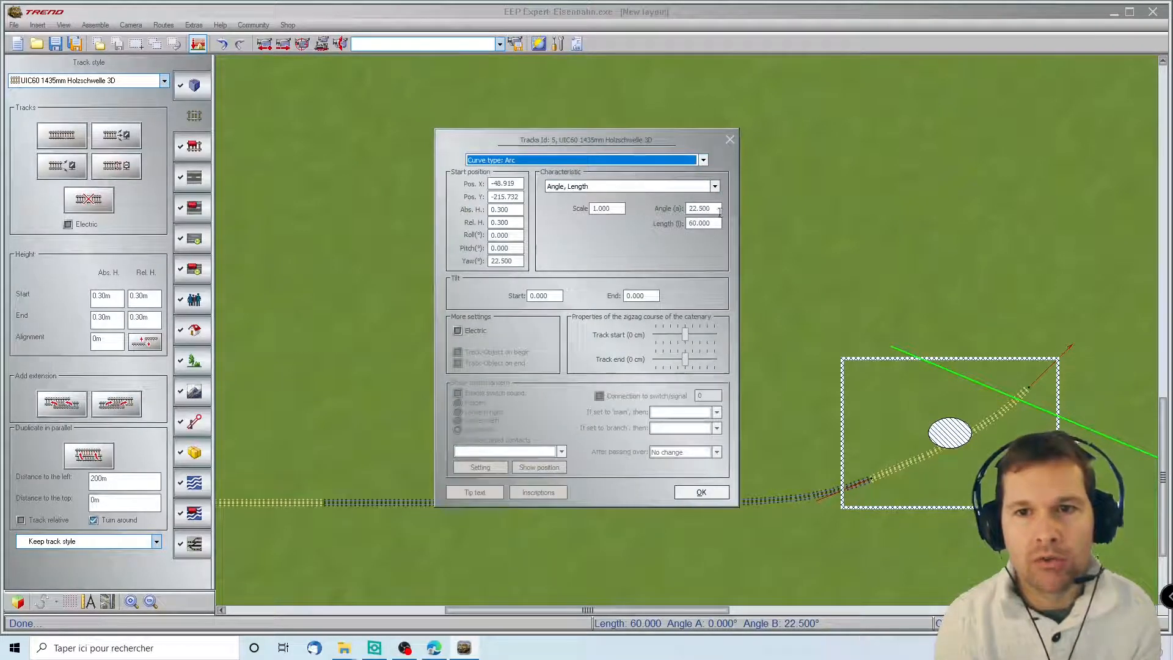
left_click(701, 491)
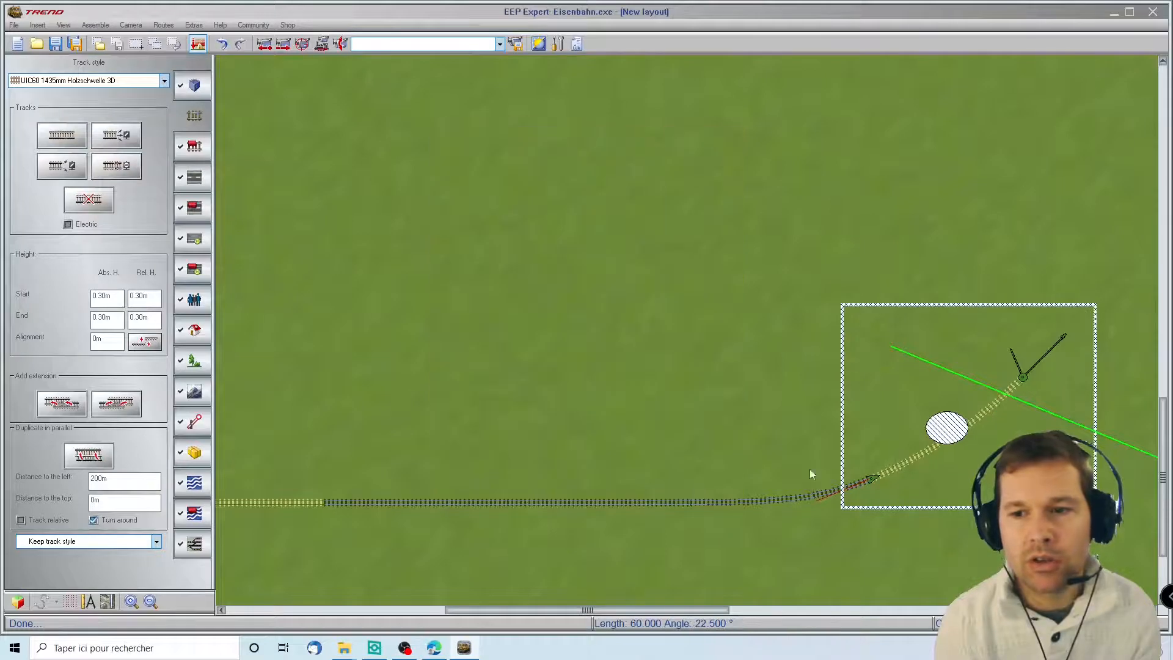
- Continue the curve with five more 22.5° arc extensions of 60 m each
left_click(116, 405)
left_click(117, 404)
left_click(117, 405)
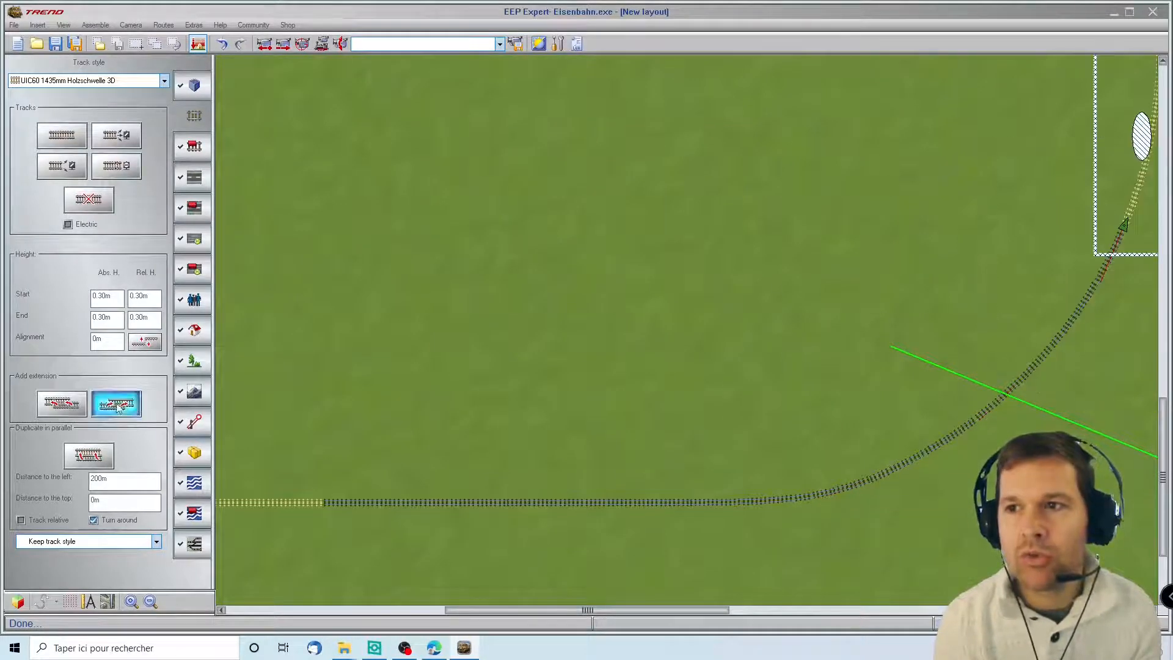
left_click(117, 405)
left_click(117, 404)
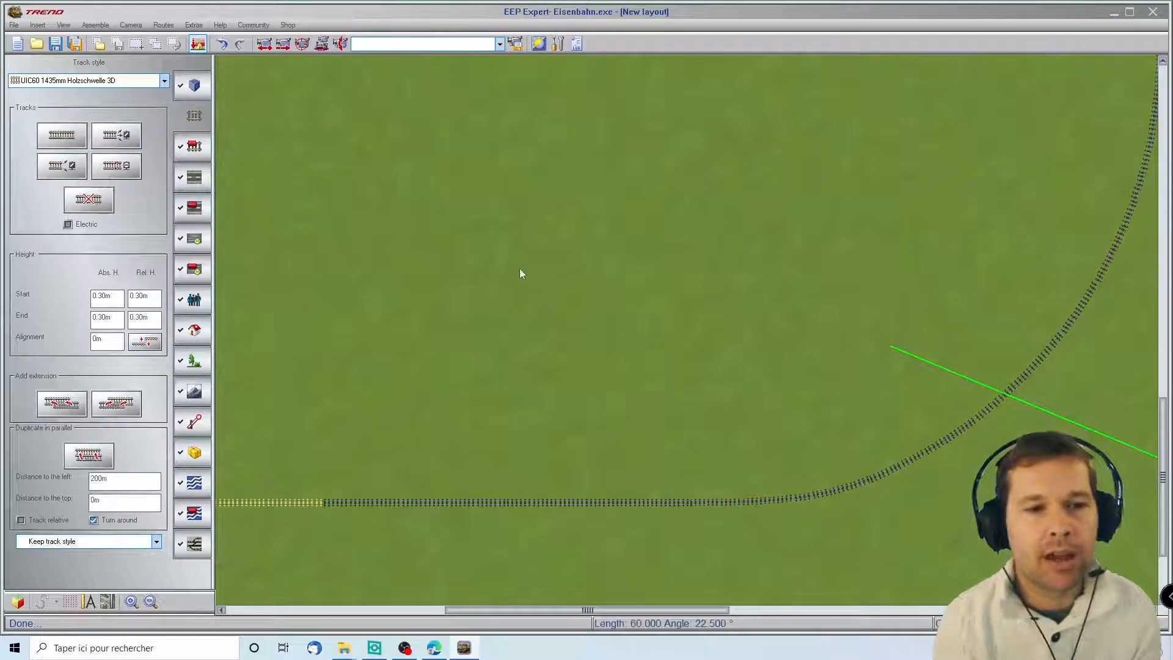
scroll(521, 273, "down", 5)
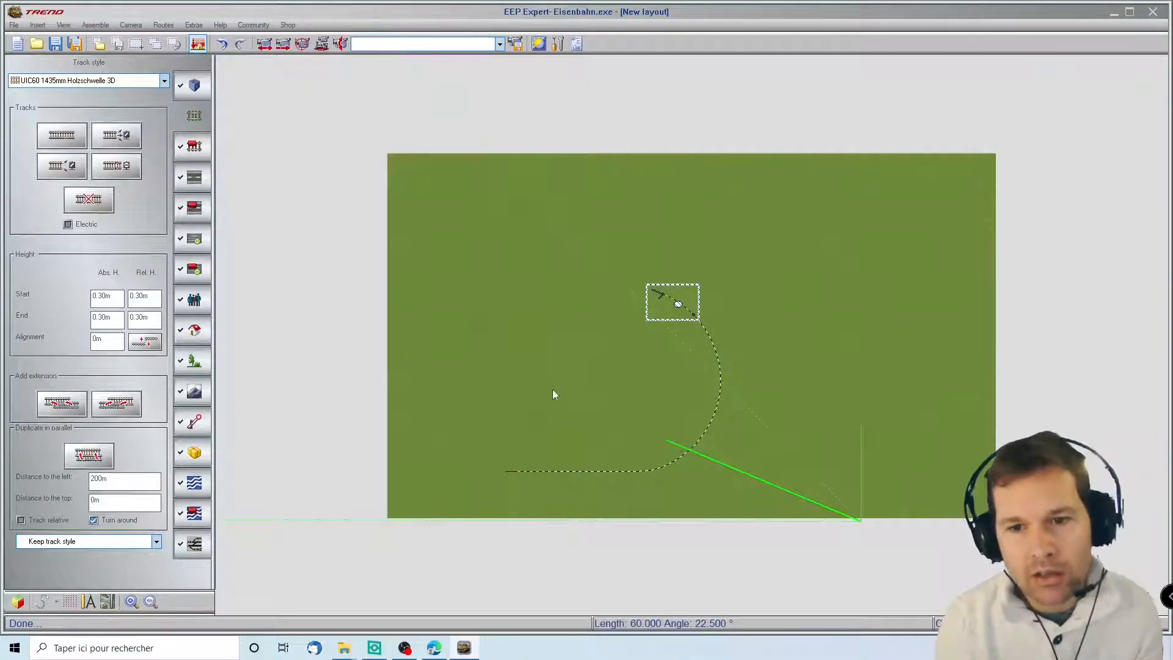
scroll(658, 304, "up", 2)
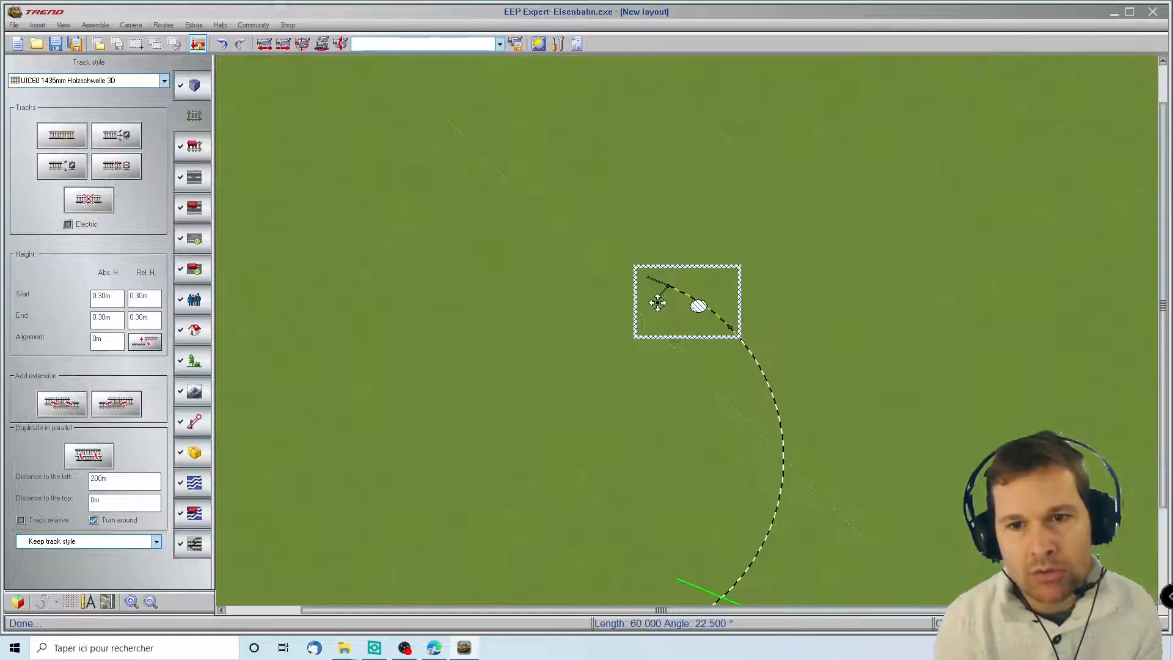
scroll(658, 303, "down", 2)
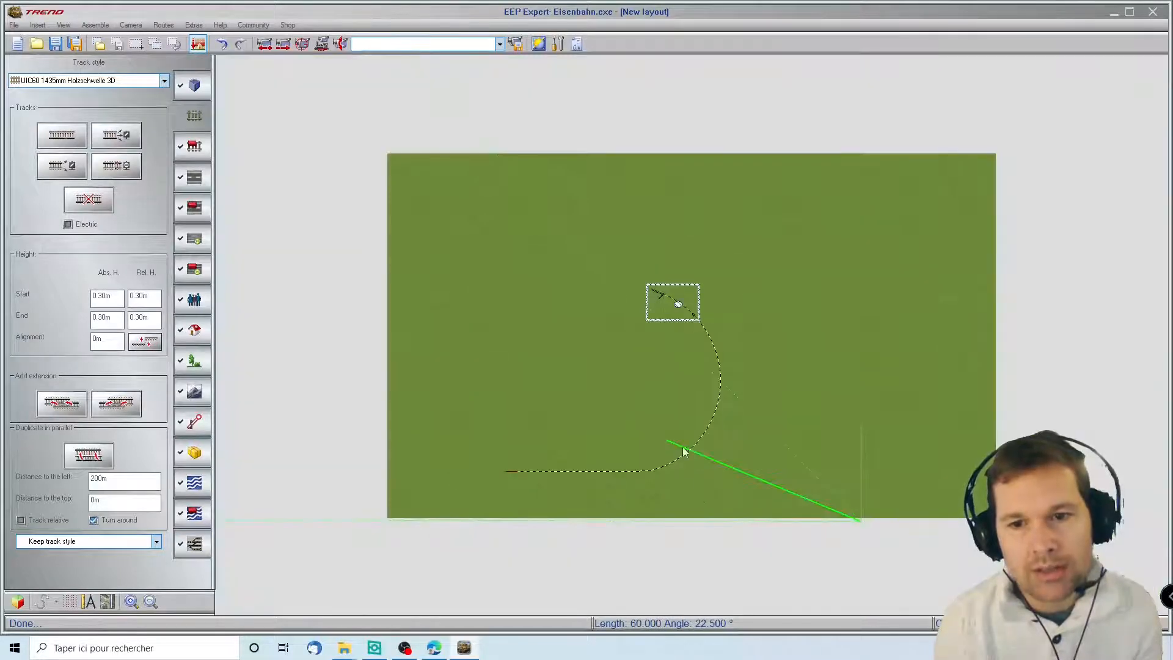
- Add one more segment at the curve's northern end and make it a Clothoide with Angle A 22.5° and Angle B 0°
left_click(121, 407)
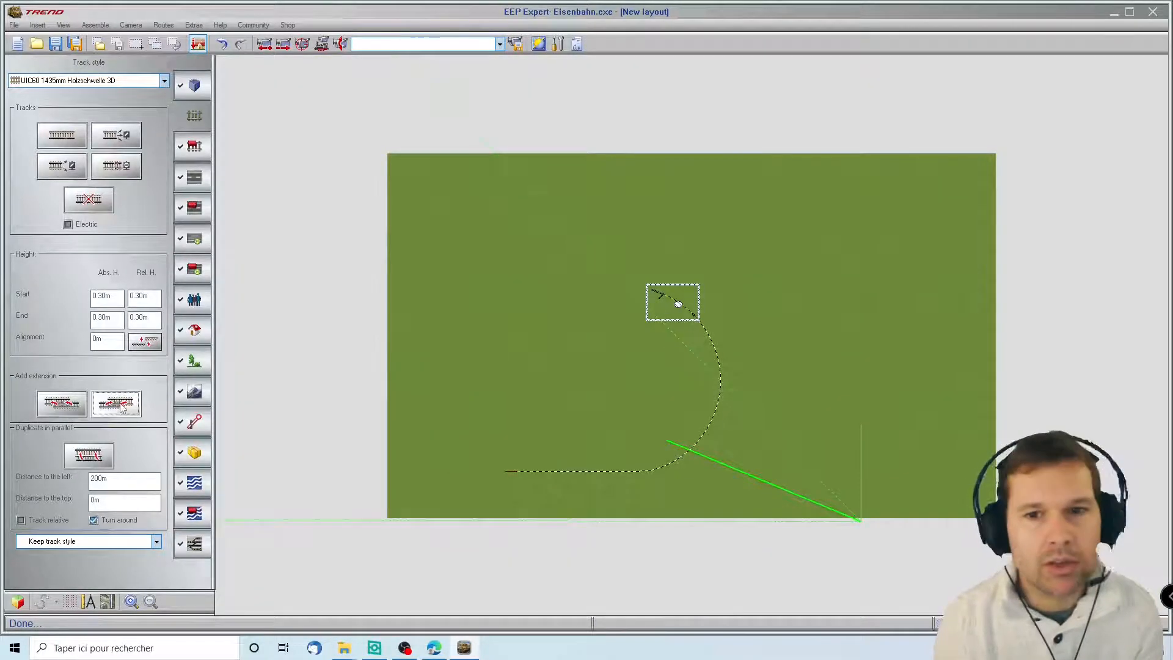
scroll(631, 284, "up", 3)
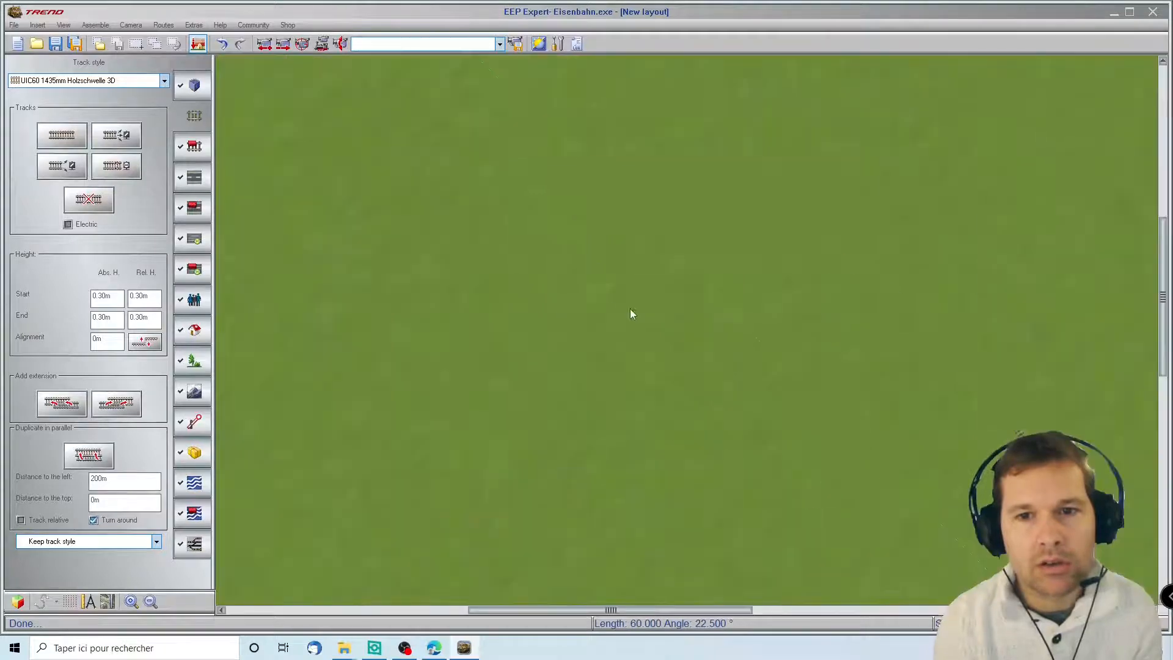
right_click(674, 223)
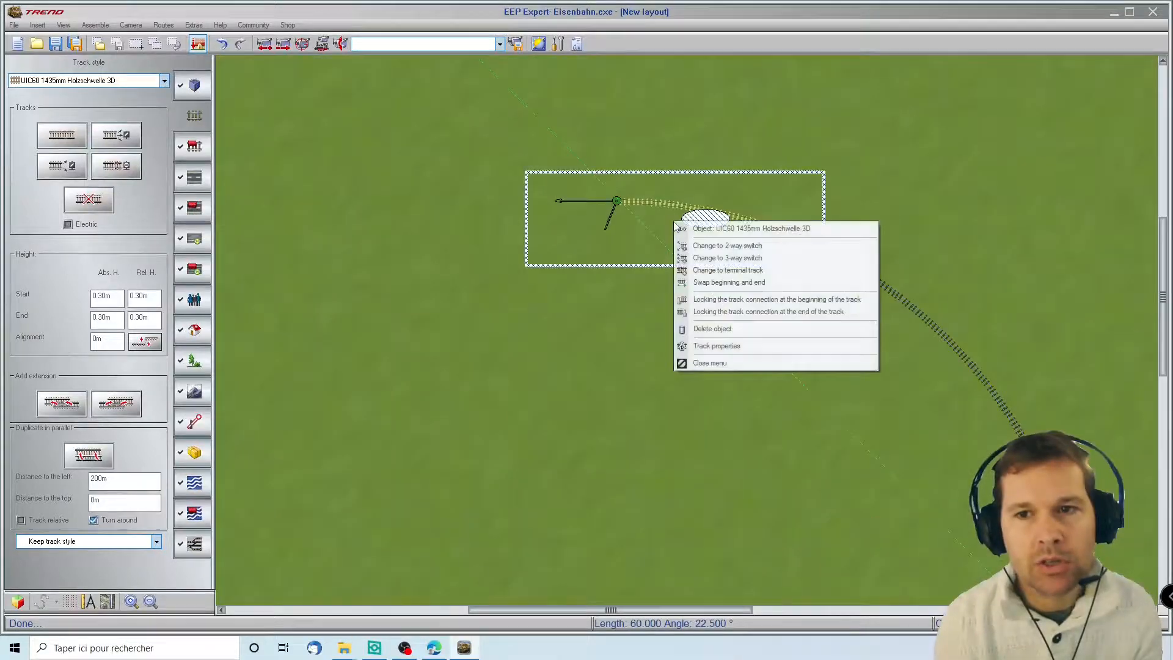
left_click(755, 346)
left_click(560, 161)
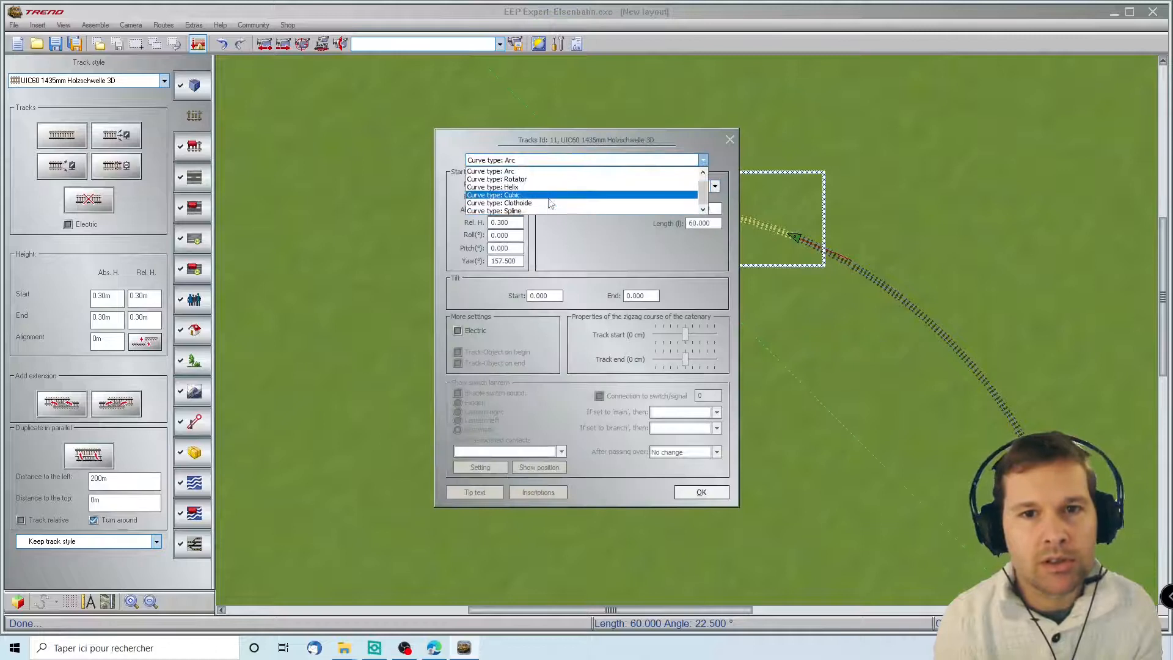
left_click(580, 182)
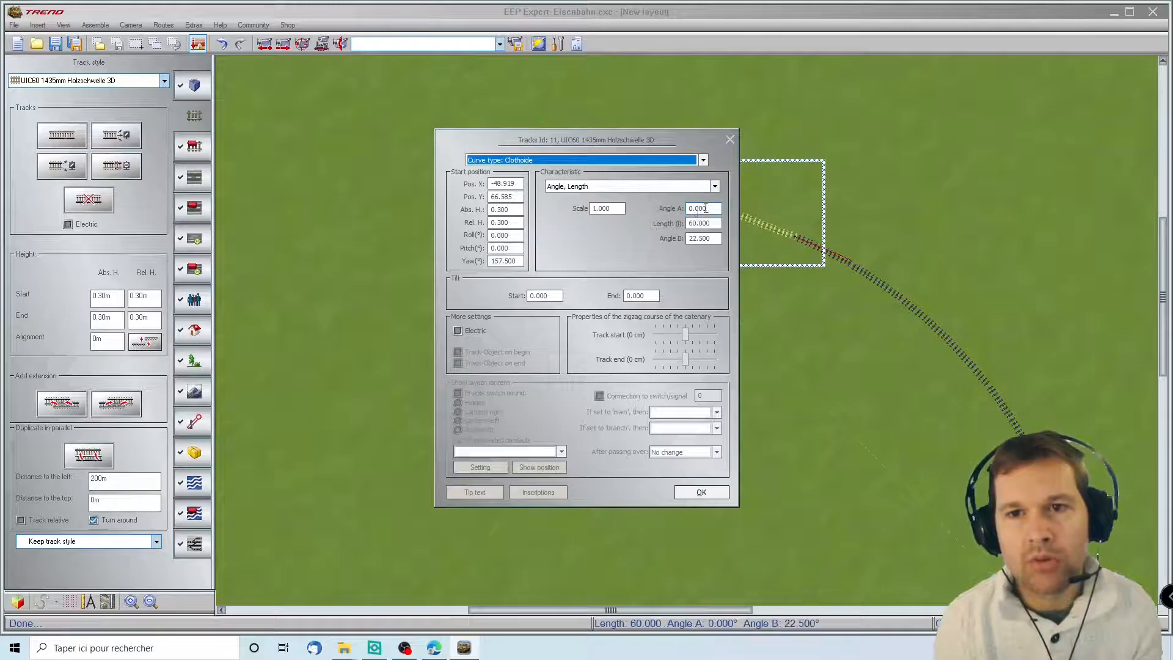
double_click(705, 207)
type("22.5")
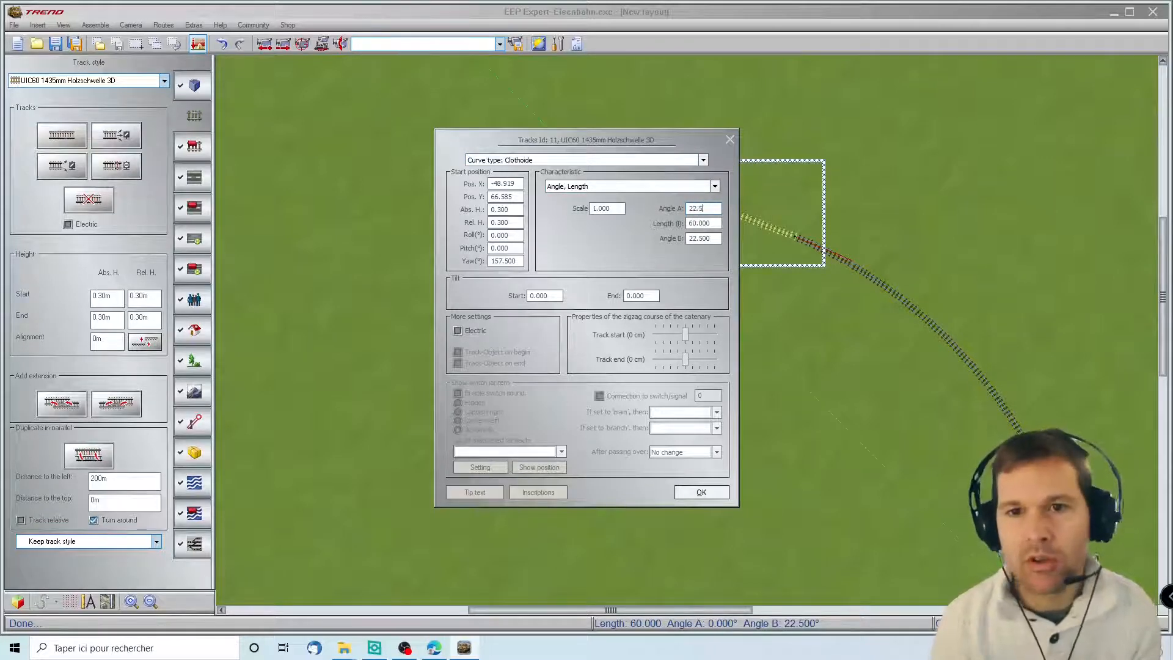
key("Tab")
type("0")
key("Return")
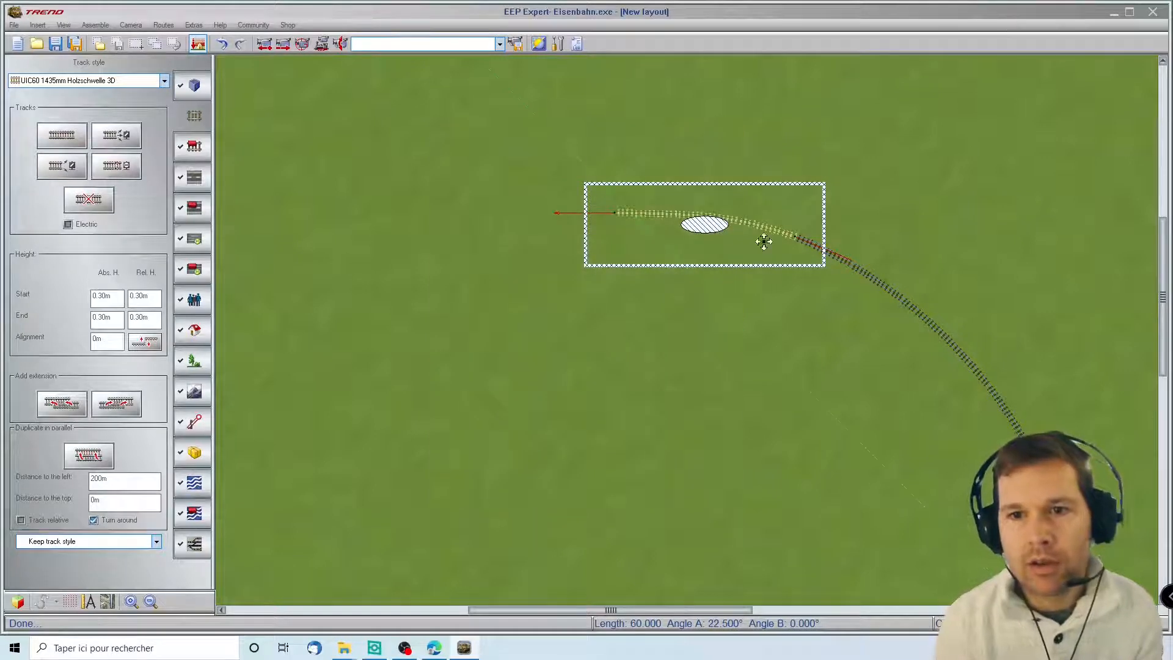
left_click(756, 347)
scroll(720, 284, "down", 5)
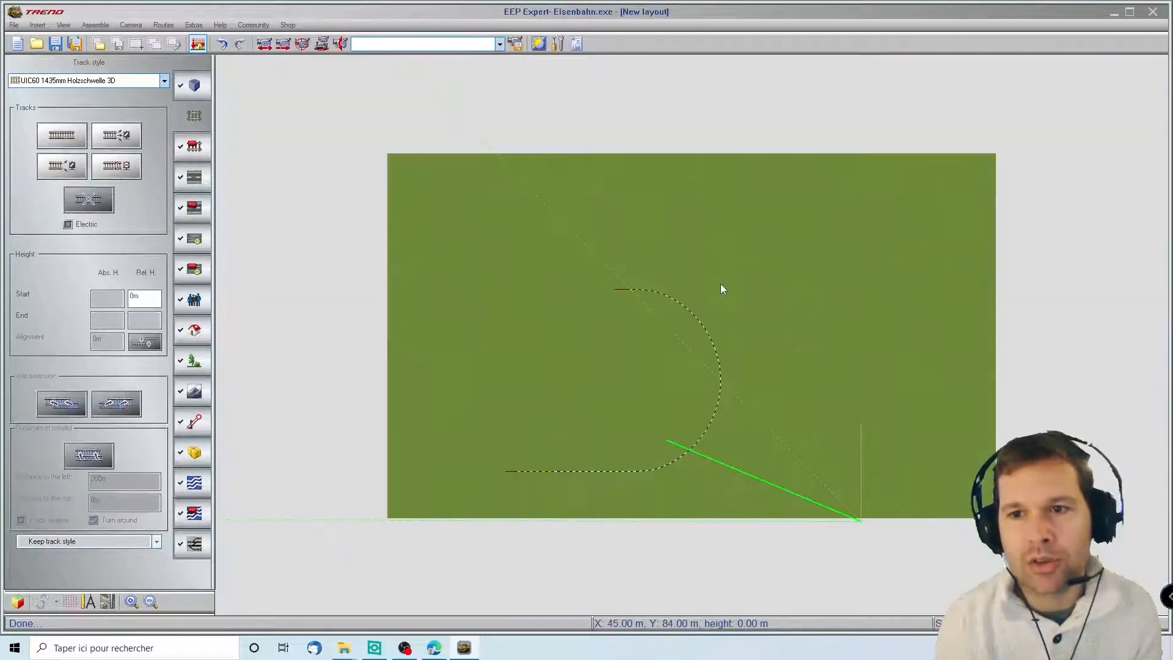
scroll(720, 285, "up", 5)
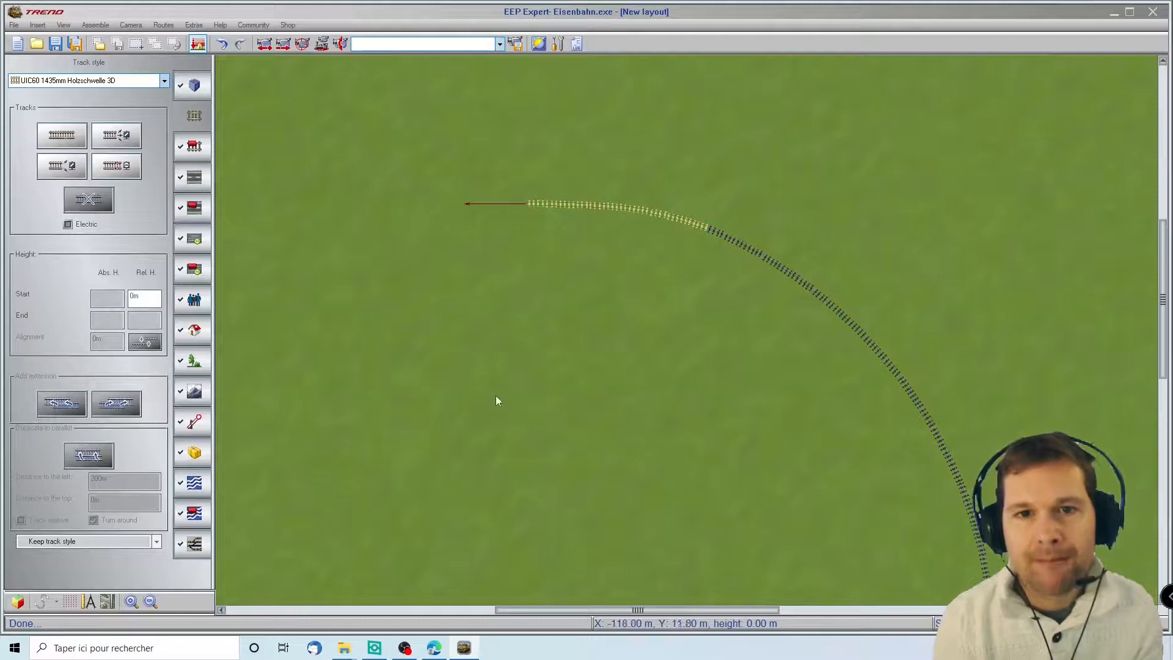
scroll(555, 385, "down", 5)
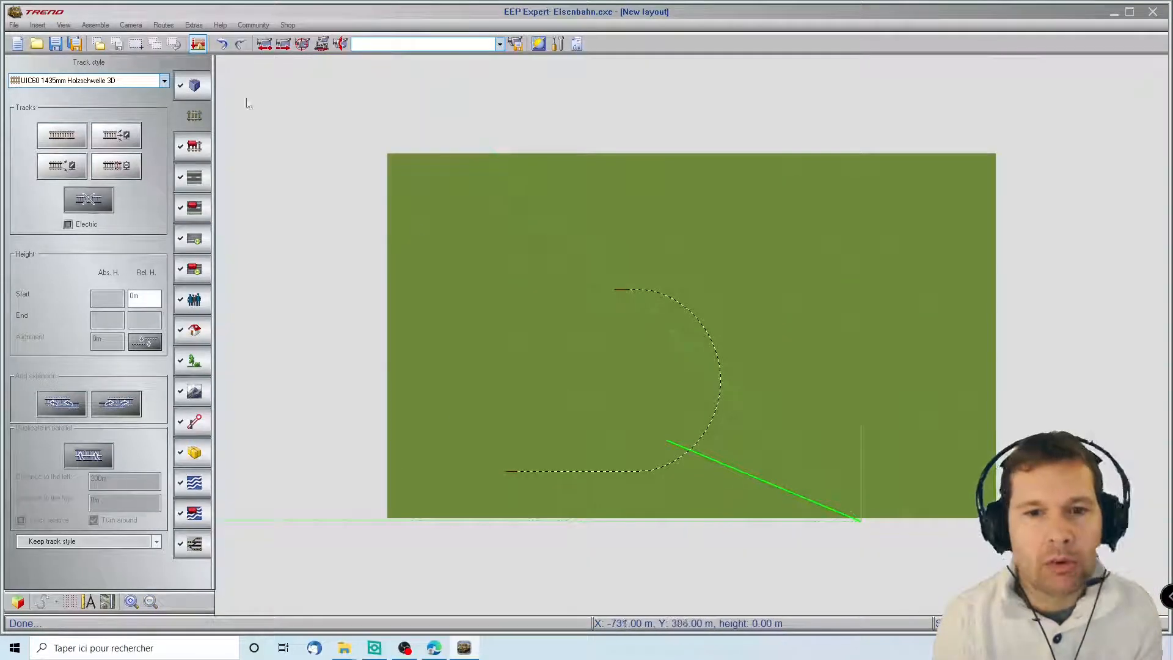
- Select the half-oval track as a block, copy it, and rotate the copy by 180° in the block settings
left_click(133, 45)
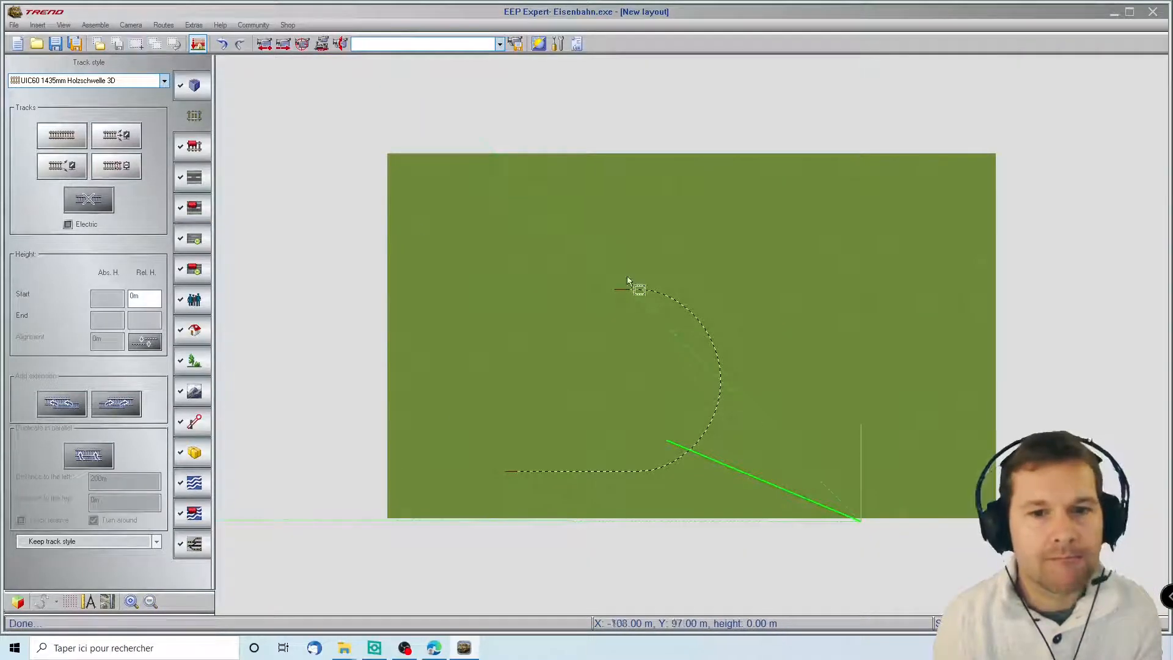
left_click_drag(445, 233, 687, 533)
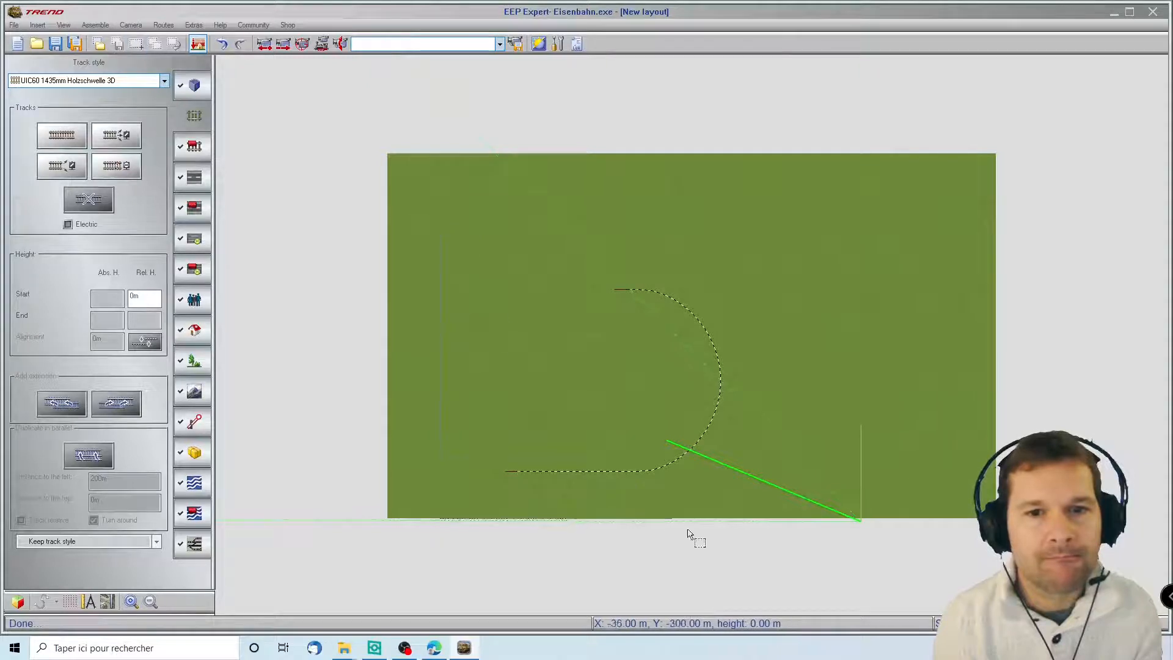
left_click(742, 499)
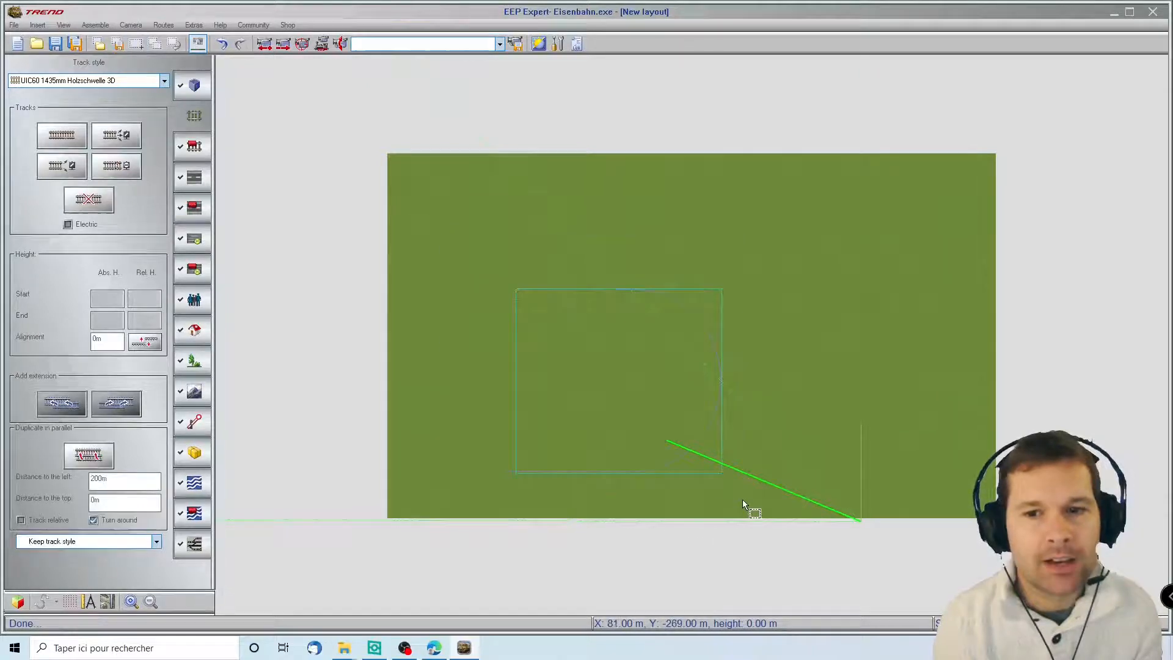
left_click(154, 44)
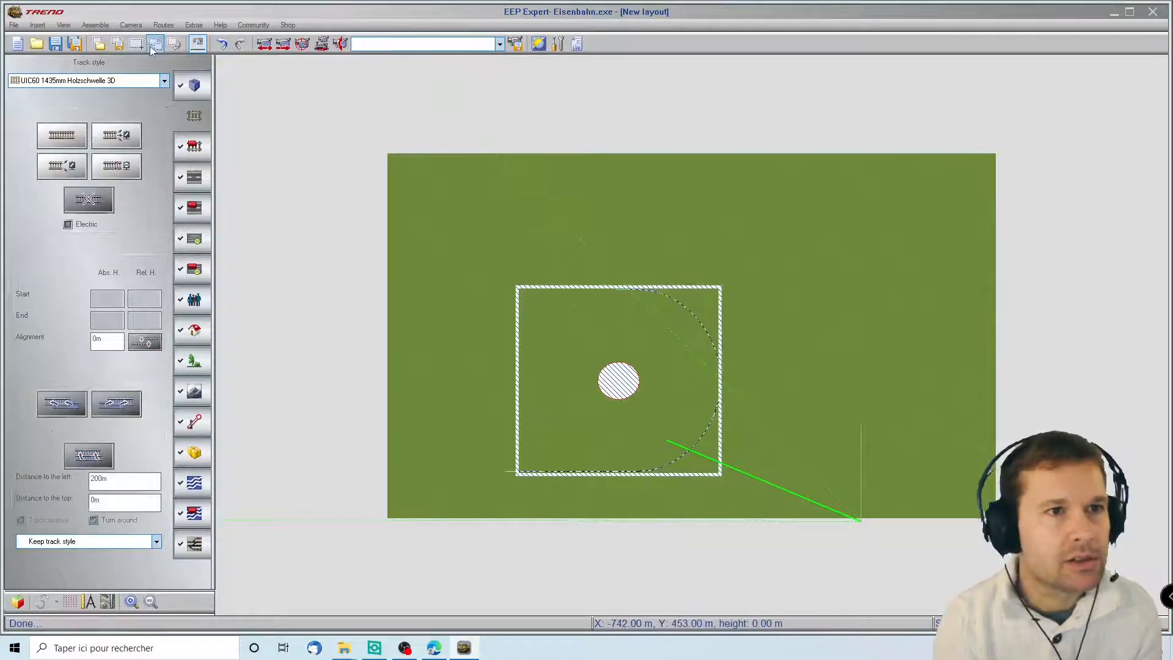
right_click(666, 375)
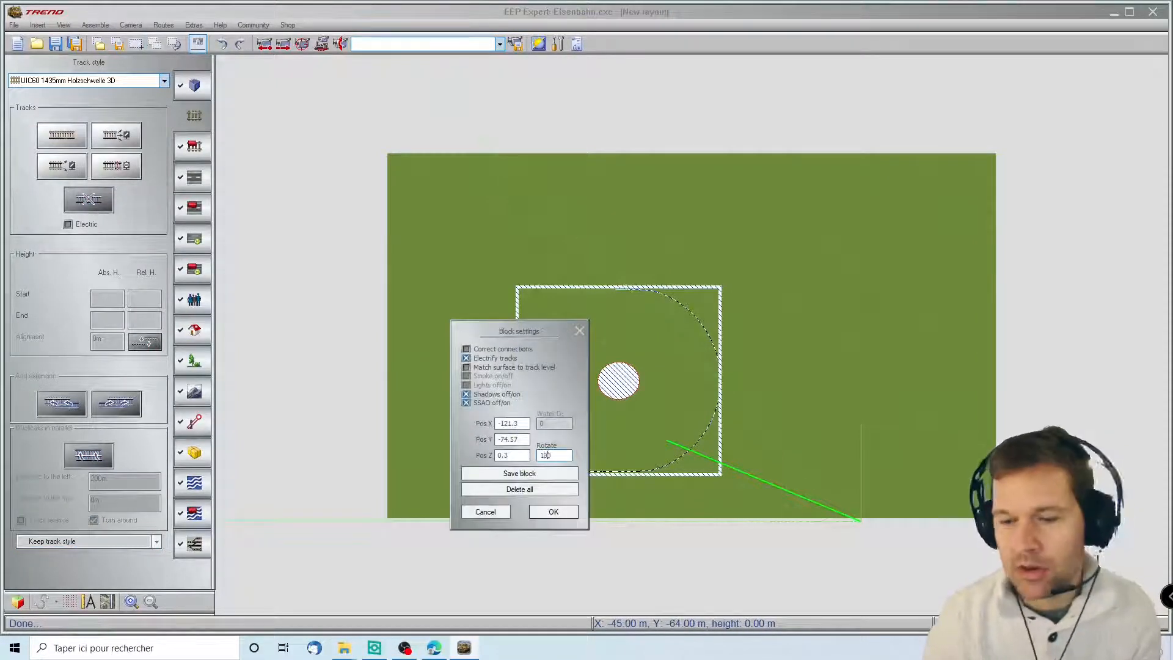
key("Return")
- Move the rotated copy west until its straight ends roughly meet the ends of the original half-oval
scroll(550, 398, "up", 5)
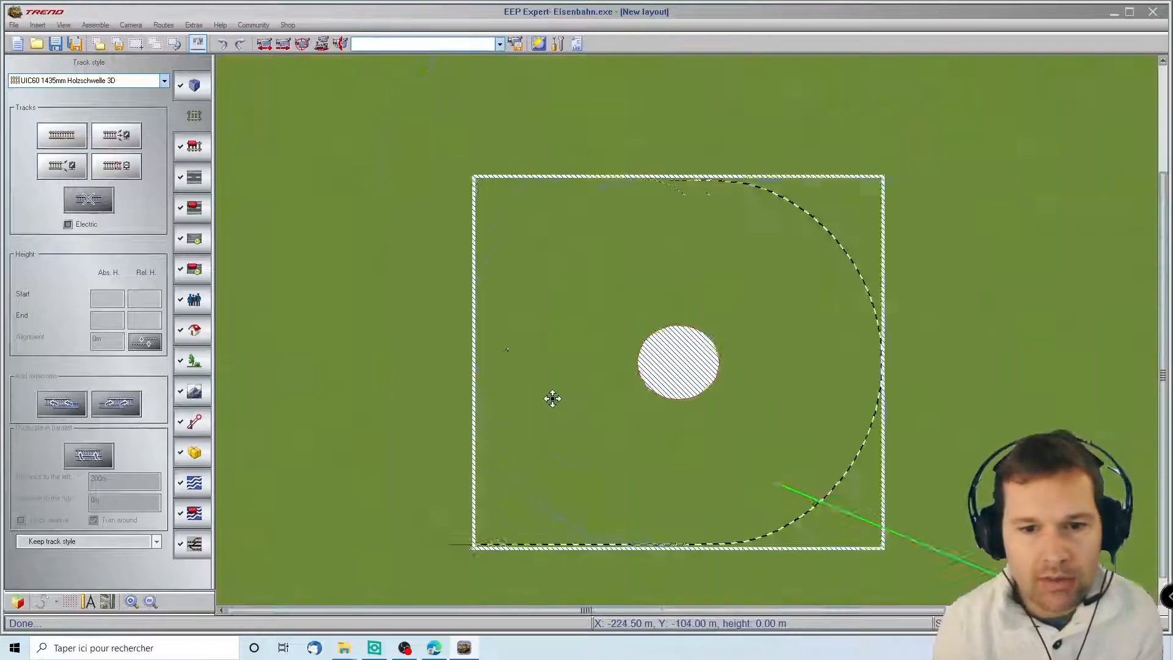
scroll(324, 422, "down", 3)
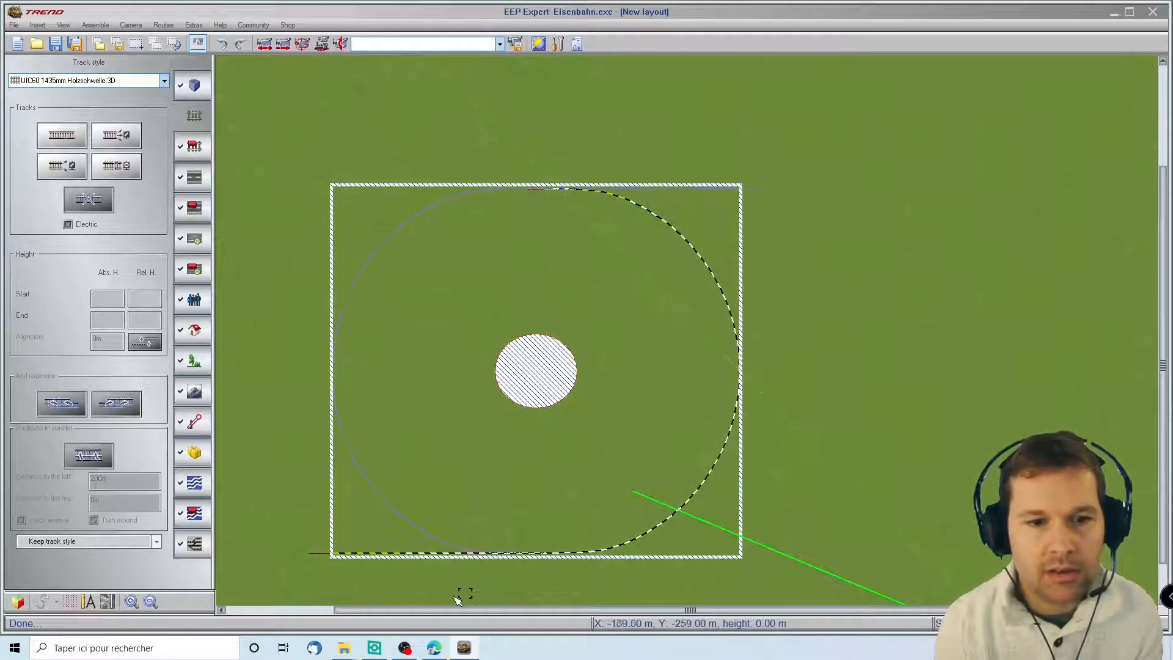
scroll(457, 601, "down", 1)
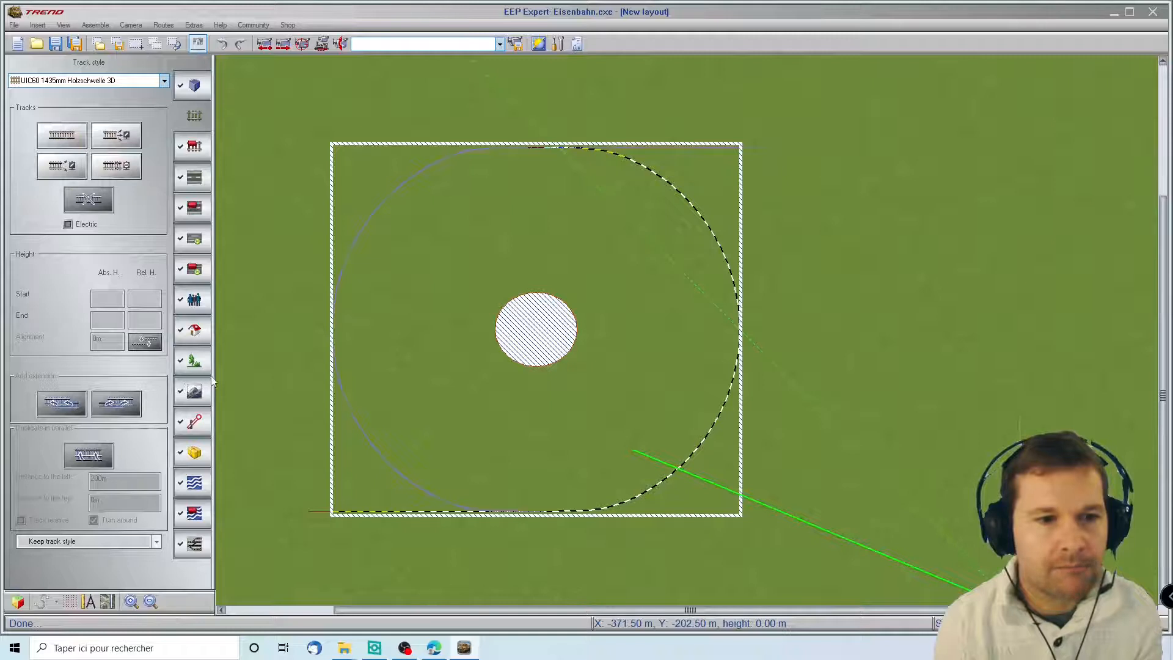
scroll(229, 375, "left", 3)
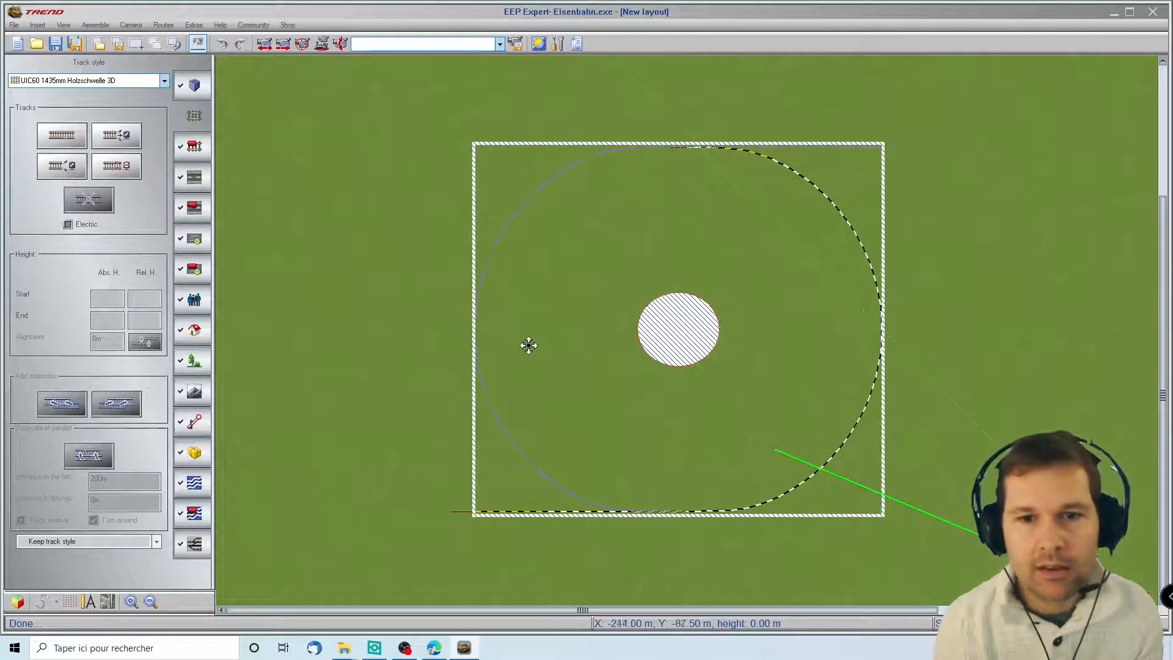
left_click_drag(528, 345, 283, 335)
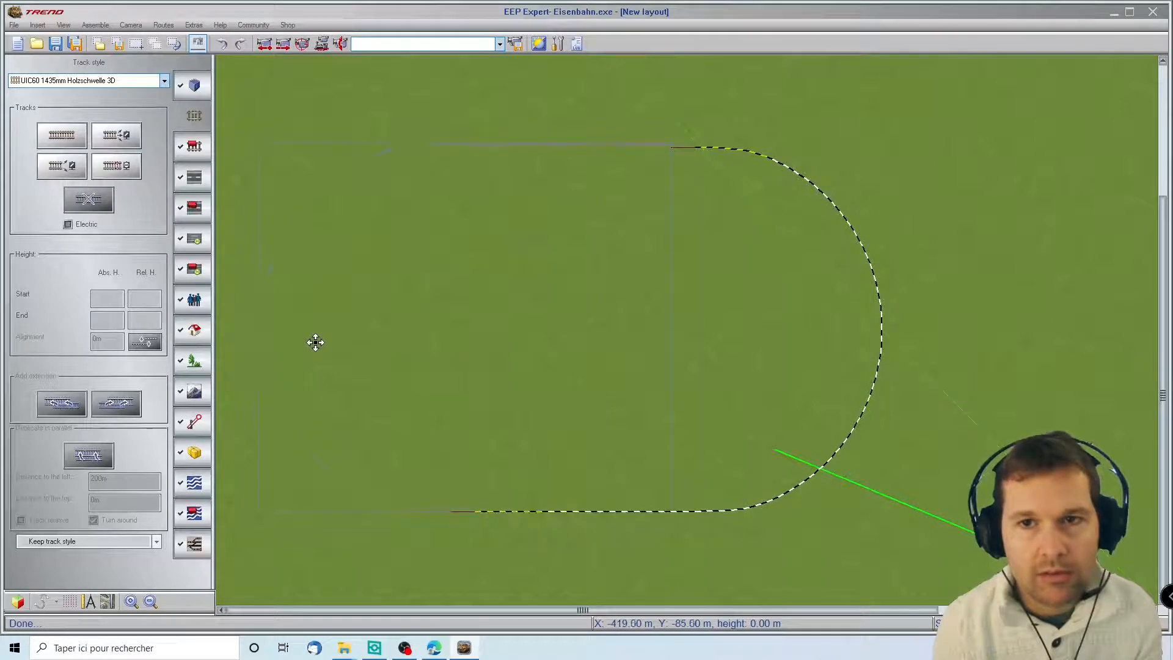
left_click_drag(321, 346, 325, 343)
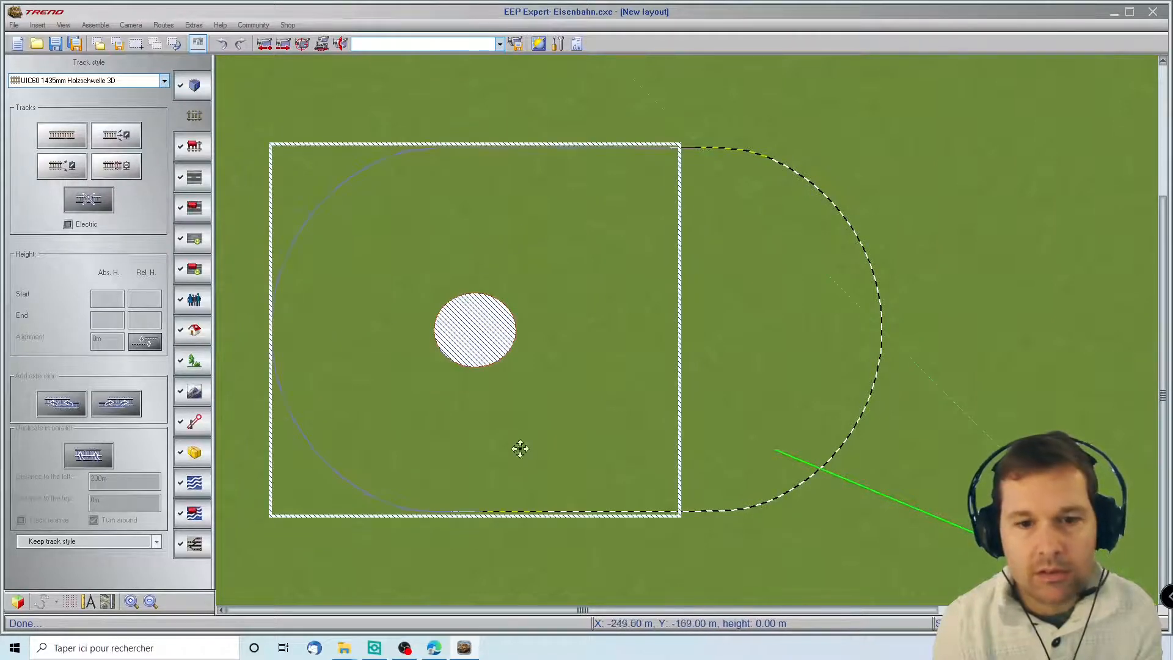
- Fine-align the copied block with the original track's western end so the rails overlap exactly, and fix it in place
scroll(498, 532, "up", 3)
scroll(336, 418, "up", 2)
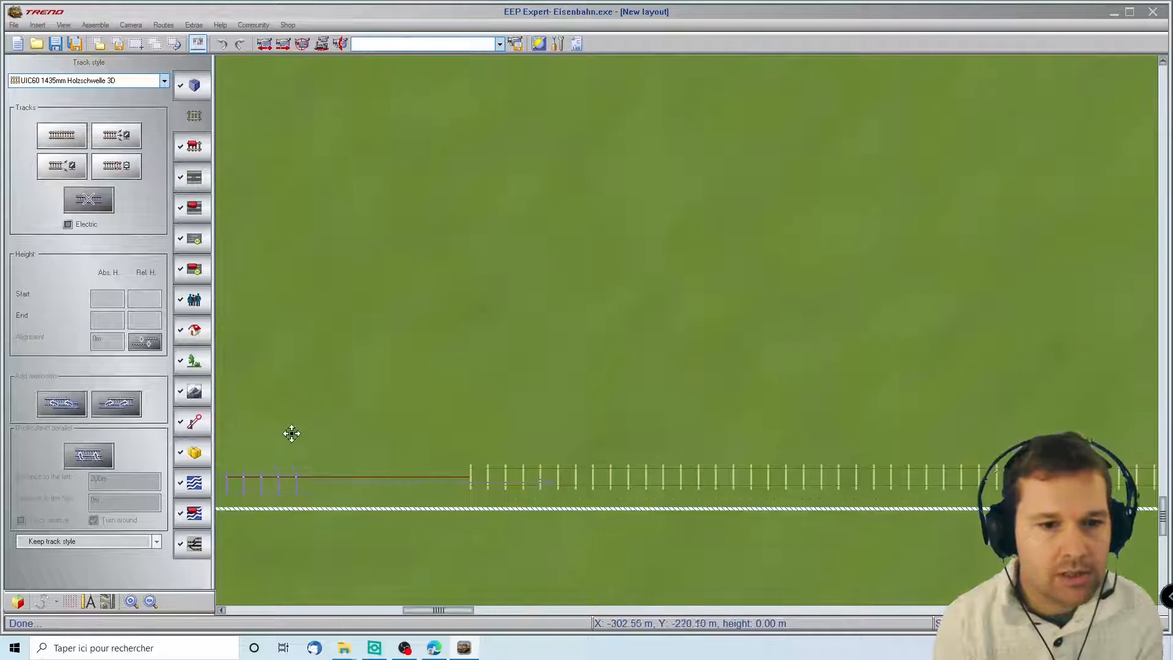
left_click_drag(287, 413, 301, 407)
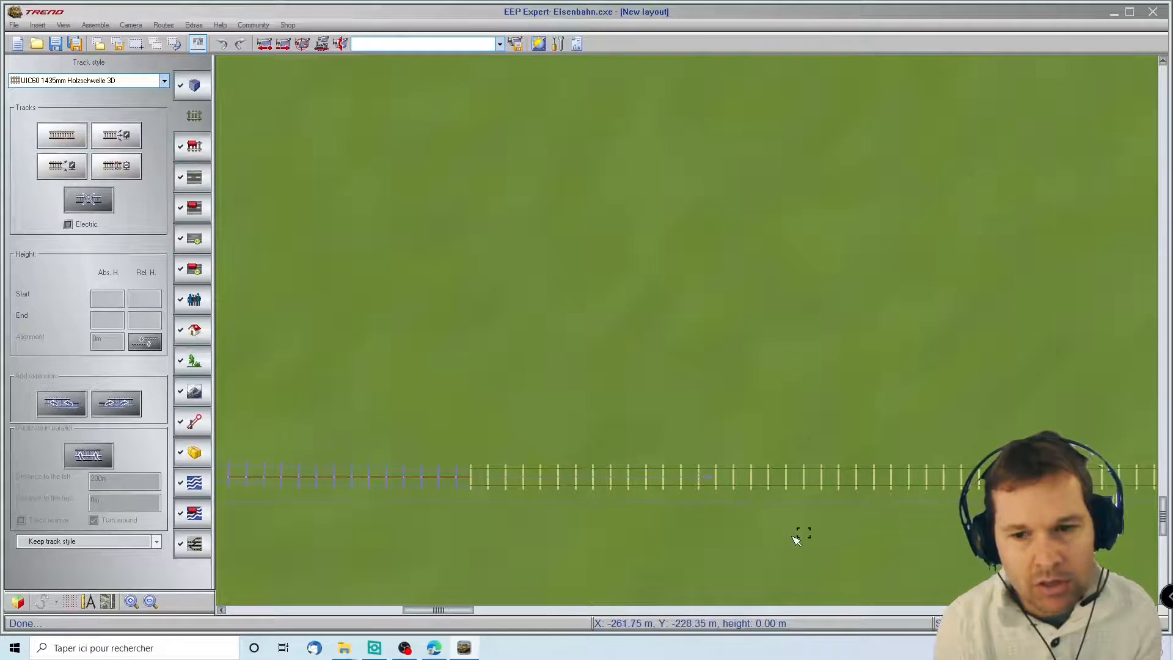
left_click_drag(795, 540, 796, 540)
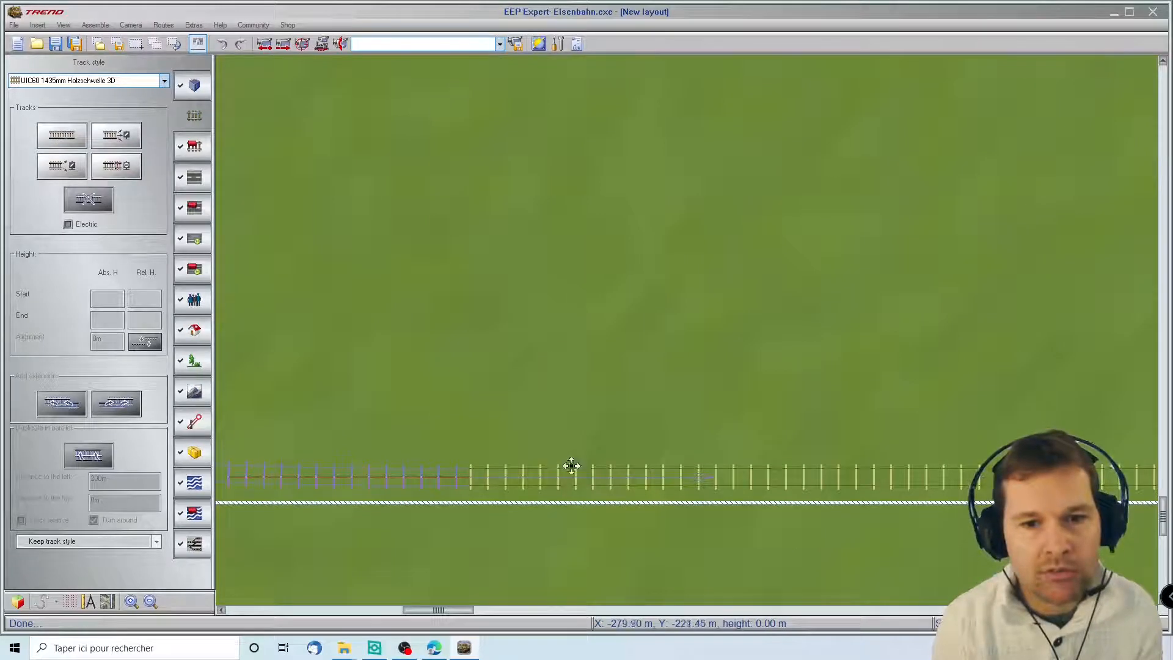
left_click(585, 552)
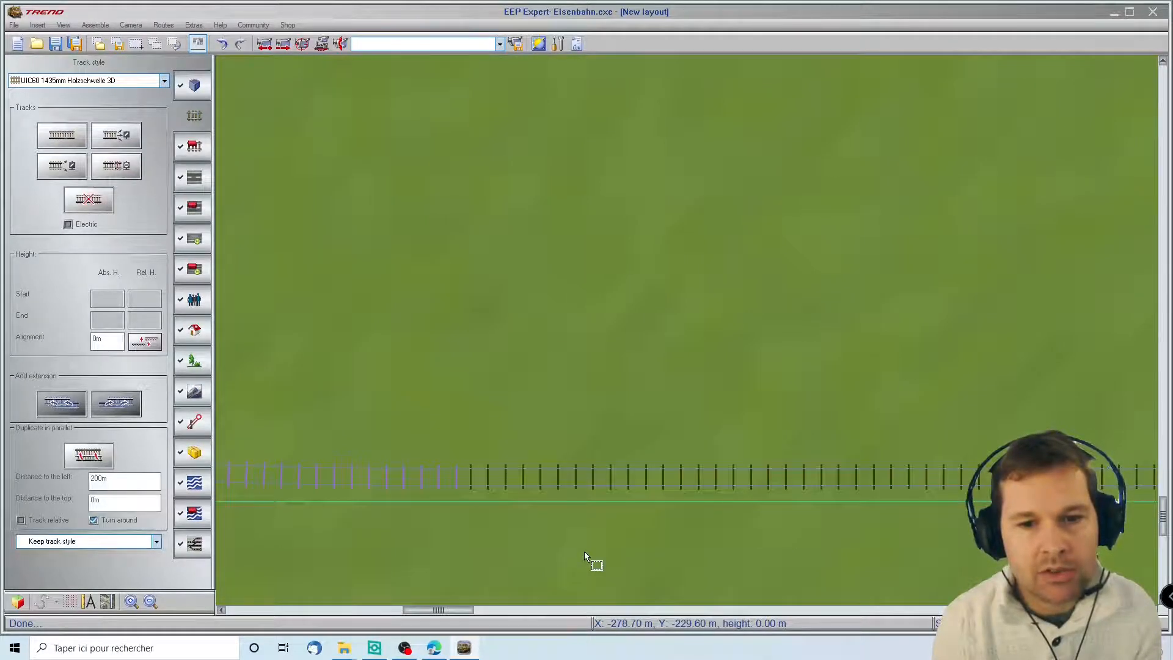
- Examine the complete clothoid oval in plan and in the 3D view, and return to the 2D plan
scroll(580, 526, "down", 5)
scroll(573, 482, "up", 2)
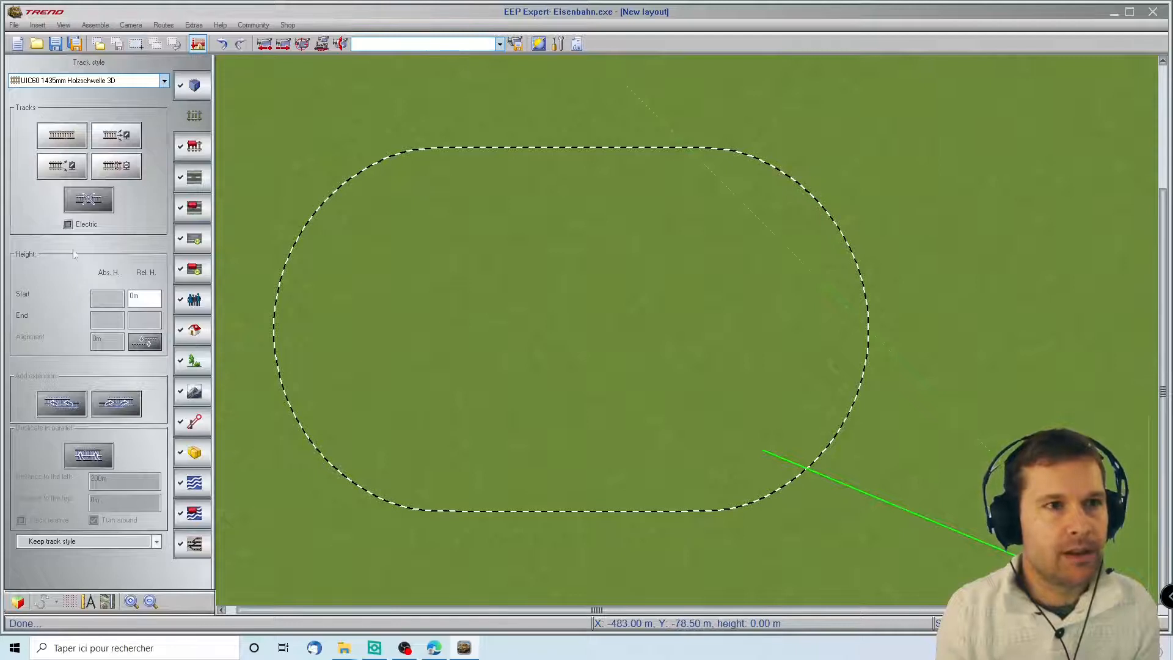
left_click(19, 602)
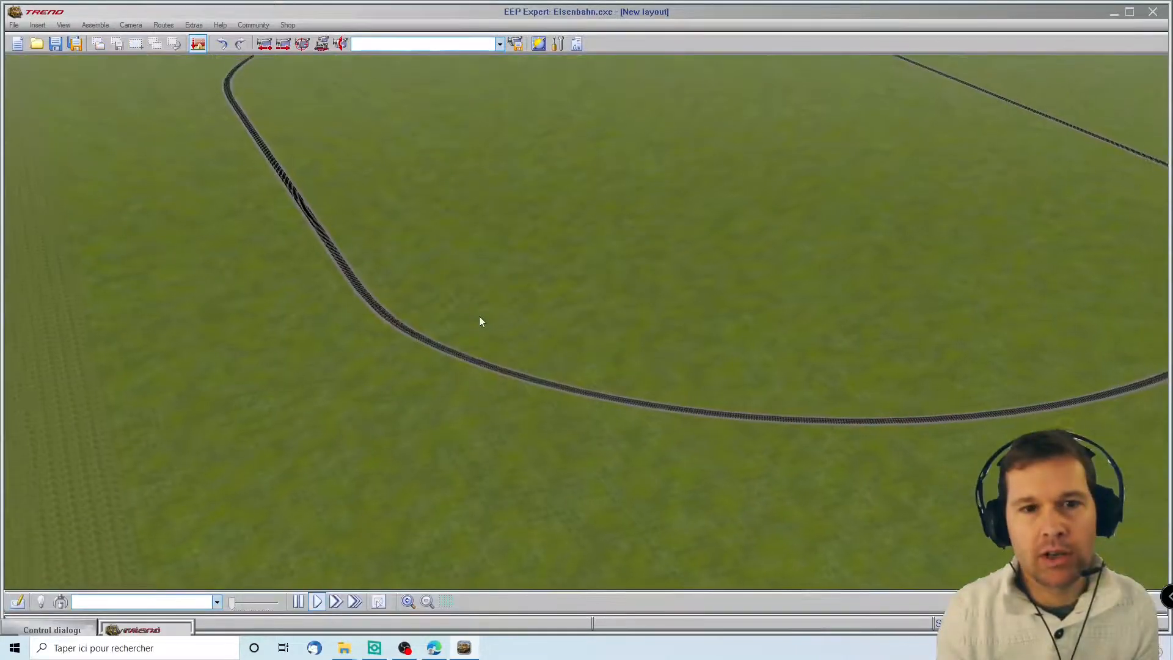
right_click_drag(788, 519, 759, 537)
left_click(18, 602)
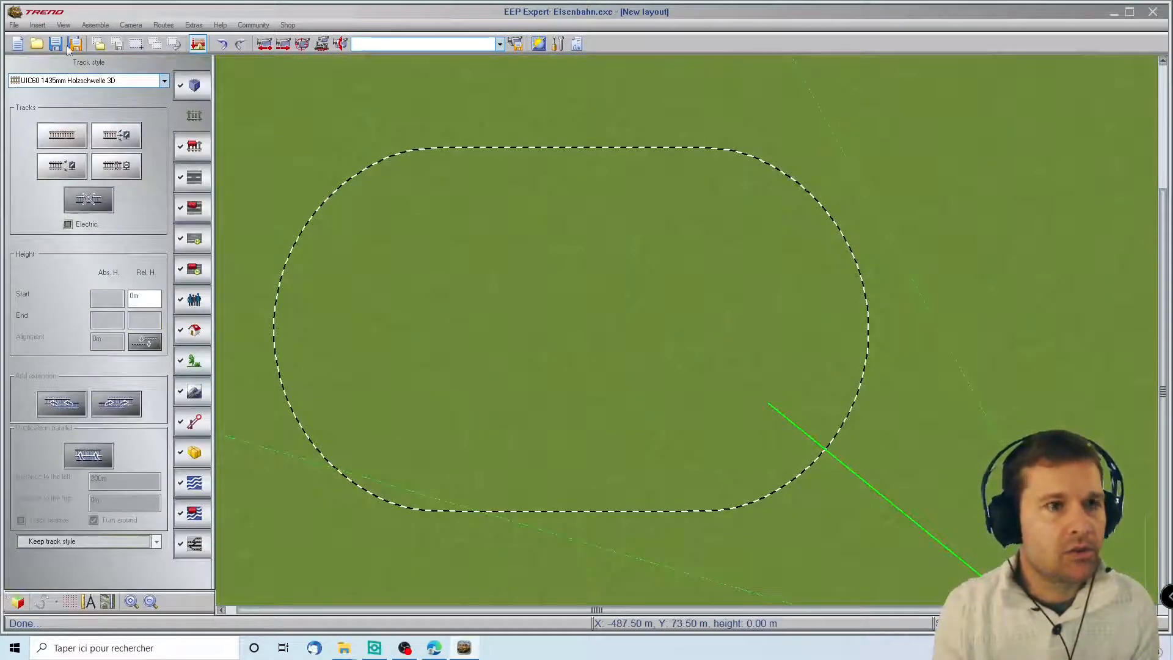
- Select the entire oval as a block and delete it from the layout
left_click(134, 45)
left_click_drag(283, 78, 951, 532)
key("Delete")
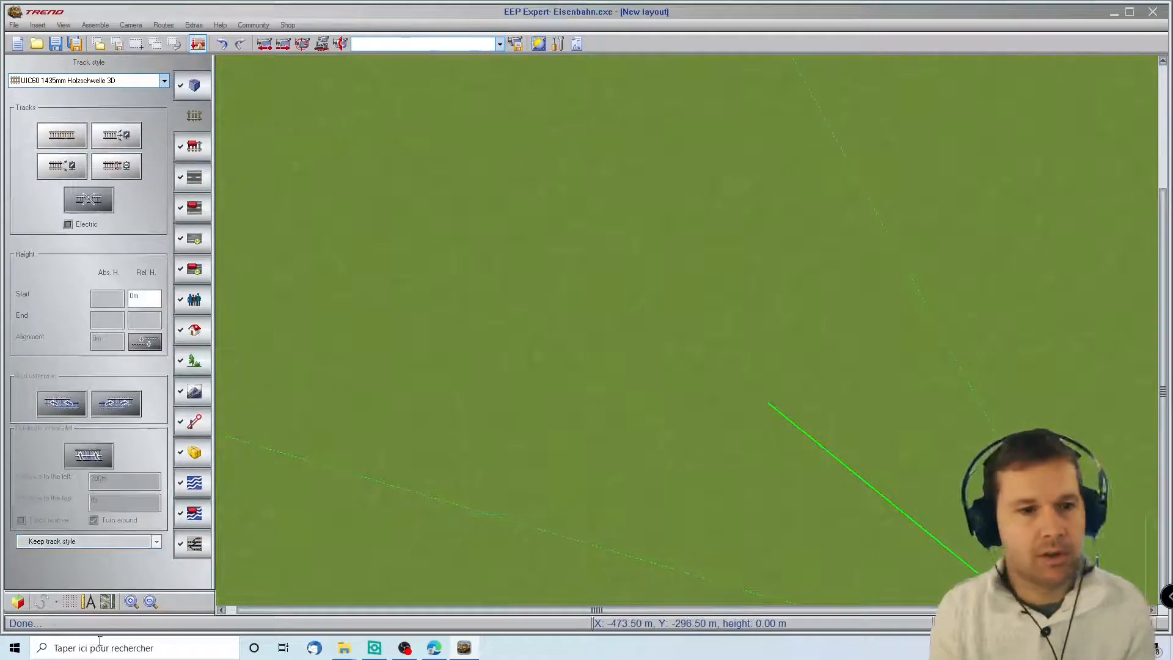
- Bring up the Control dialogue in the 3D view with object editing active and list the railway track models under Tracks (splines)
left_click(17, 602)
right_click_drag(598, 365, 379, 419)
scroll(460, 530, "up", 3)
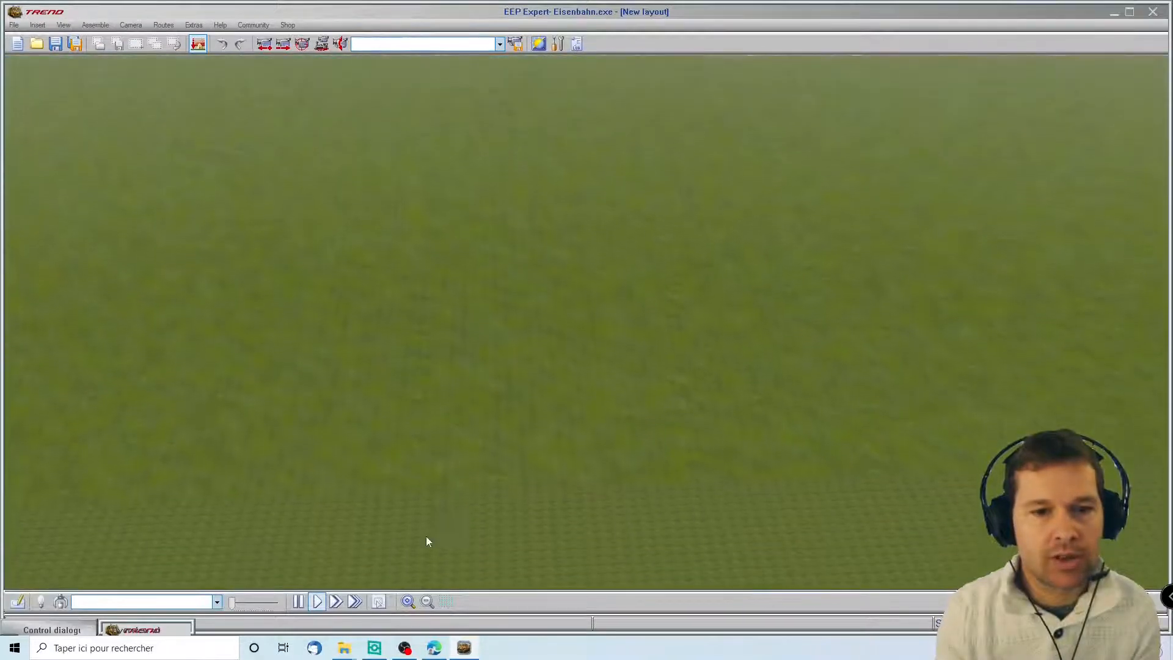
left_click(53, 630)
left_click(84, 394)
left_click(244, 386)
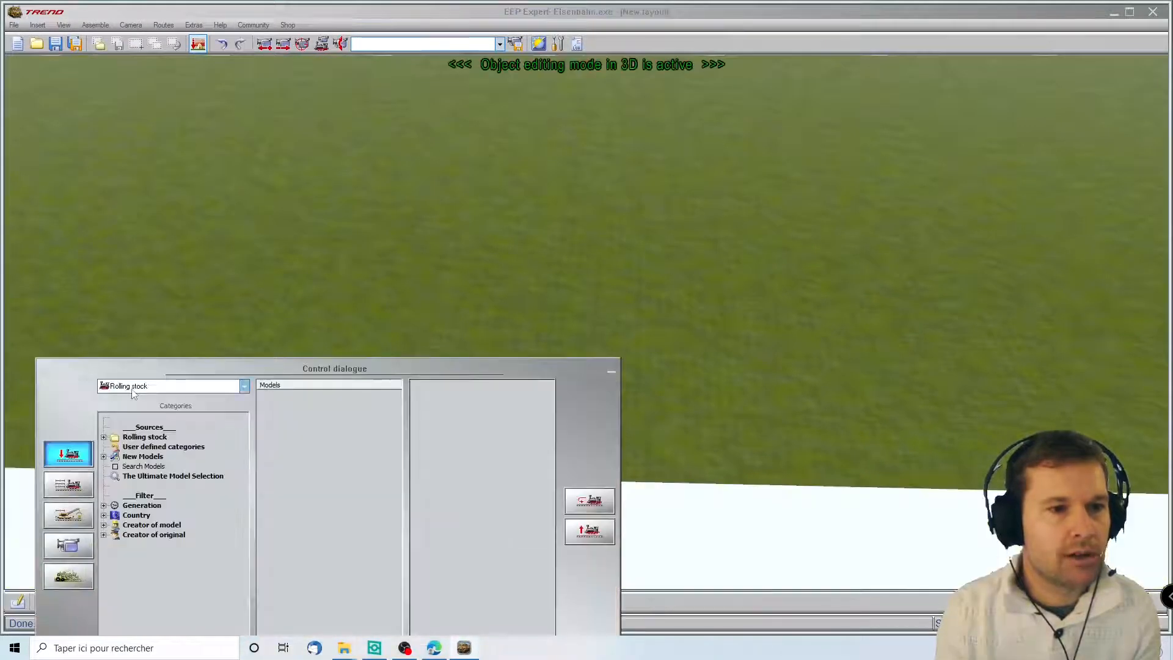
left_click(133, 487)
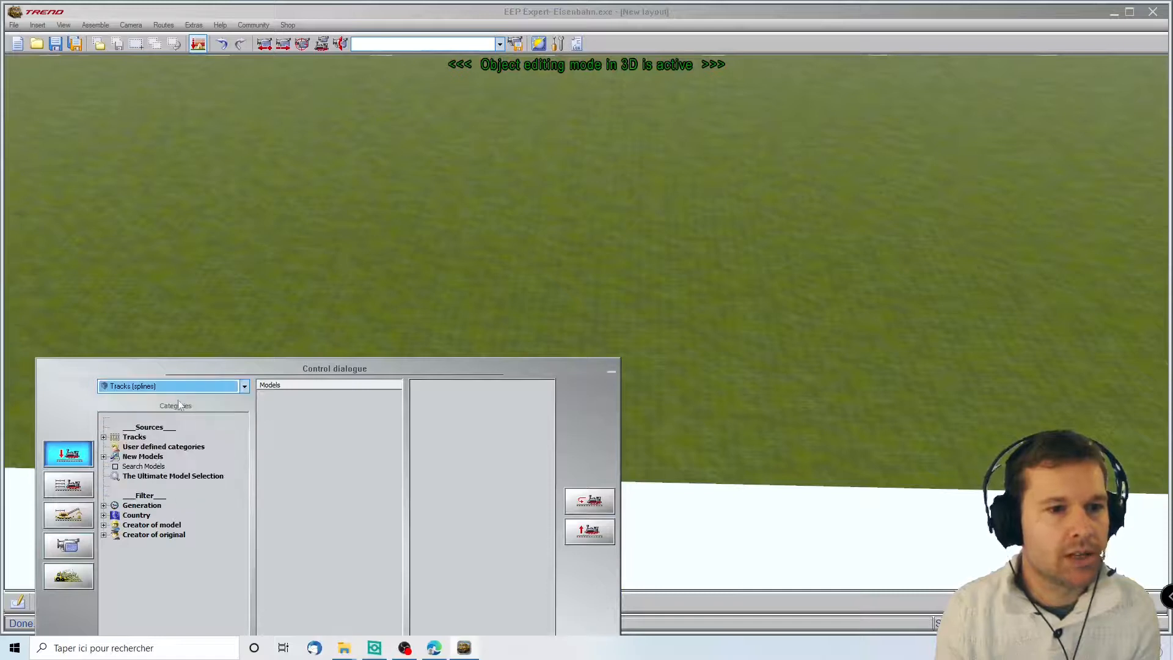
double_click(139, 437)
double_click(149, 447)
left_click(151, 457)
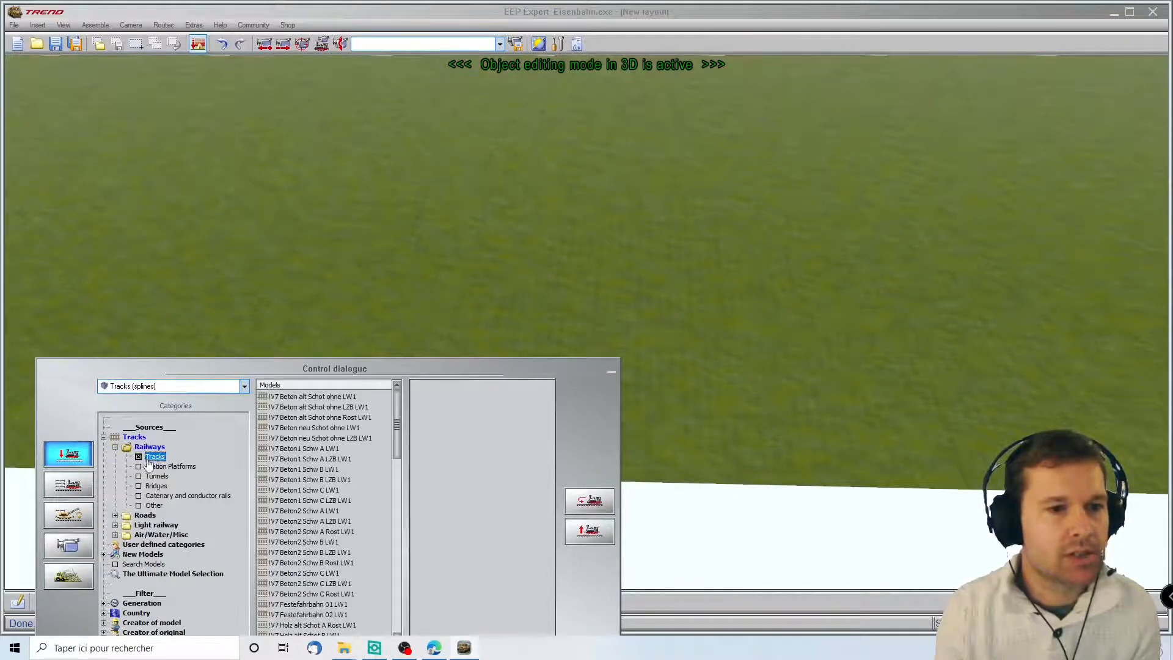
- Choose the UIC60 1435mm Holzschwelle 3D track and place several separate segments on the terrain
scroll(332, 595, "down", 15)
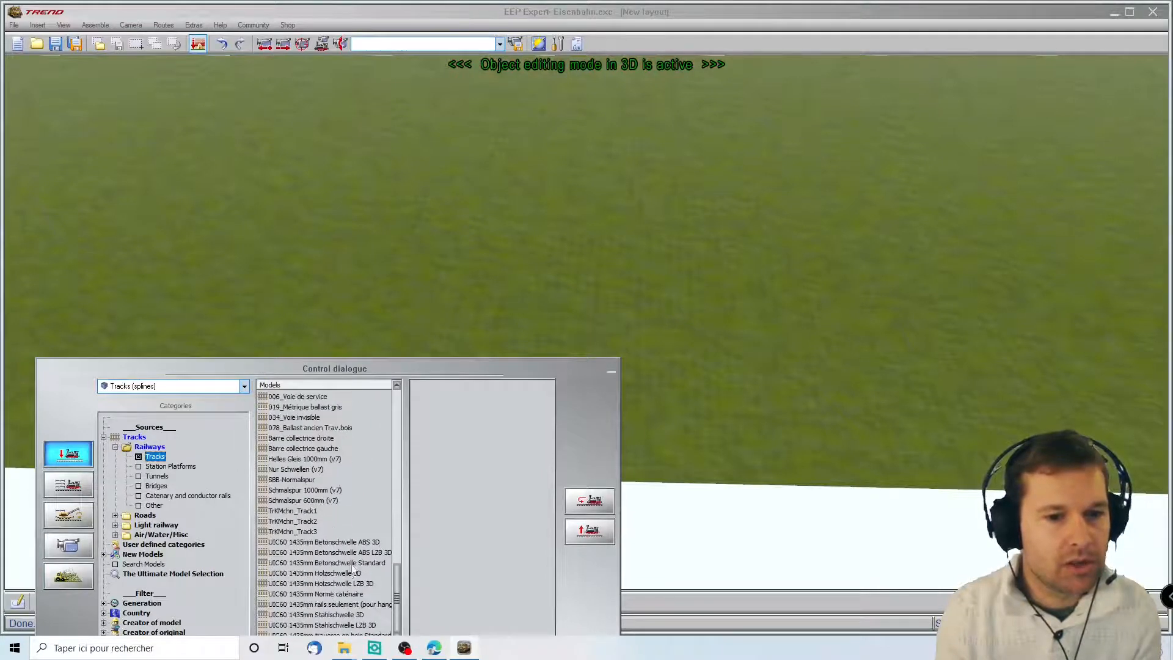
left_click(347, 574)
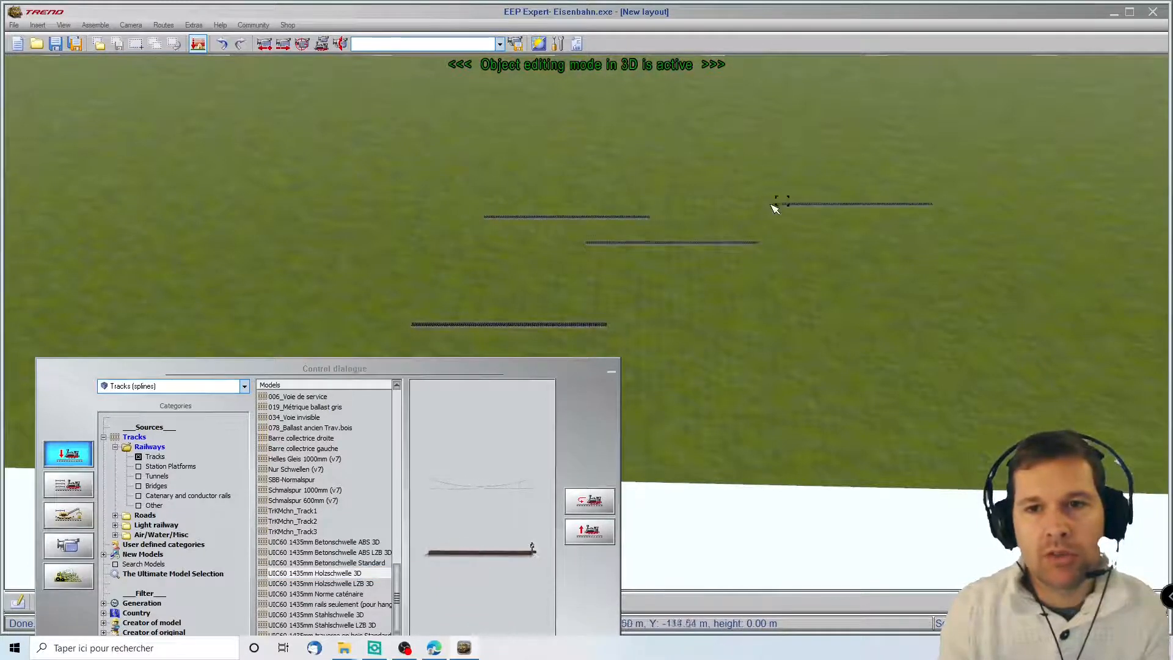
left_click(719, 309)
left_click(581, 279)
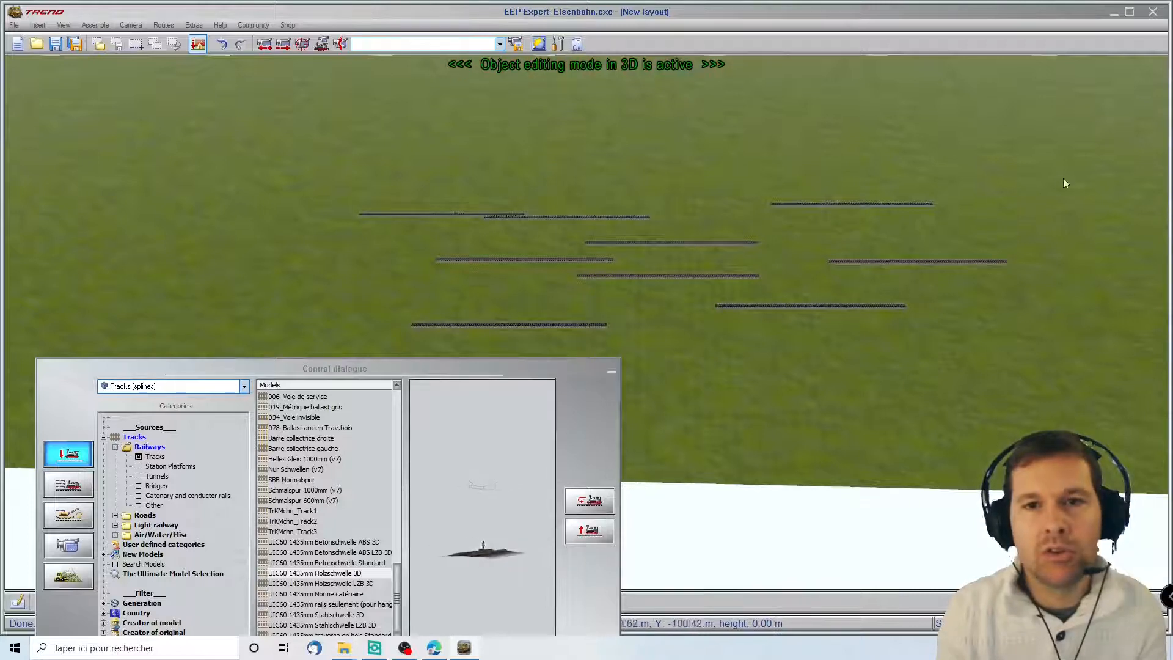
- Delete all the placed track segments except the one nearest the viewer
left_click(891, 206)
key("Delete")
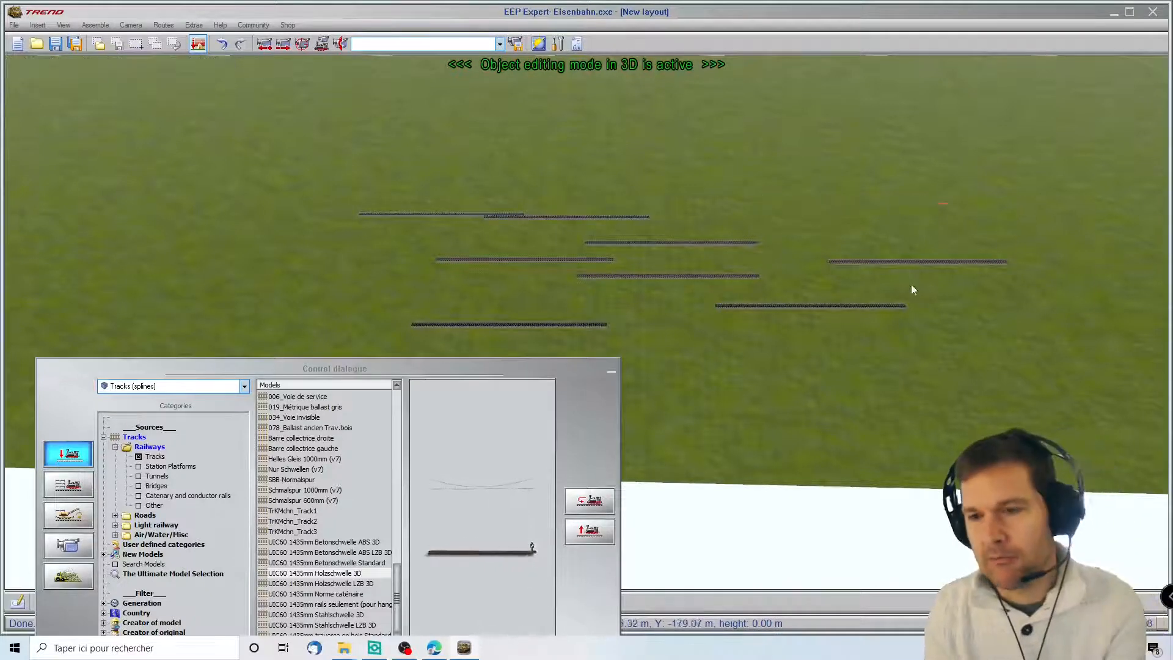
left_click(900, 261)
key("Delete")
left_click(874, 304)
key("Delete")
left_click(692, 276)
key("Delete")
left_click(674, 241)
key("Delete")
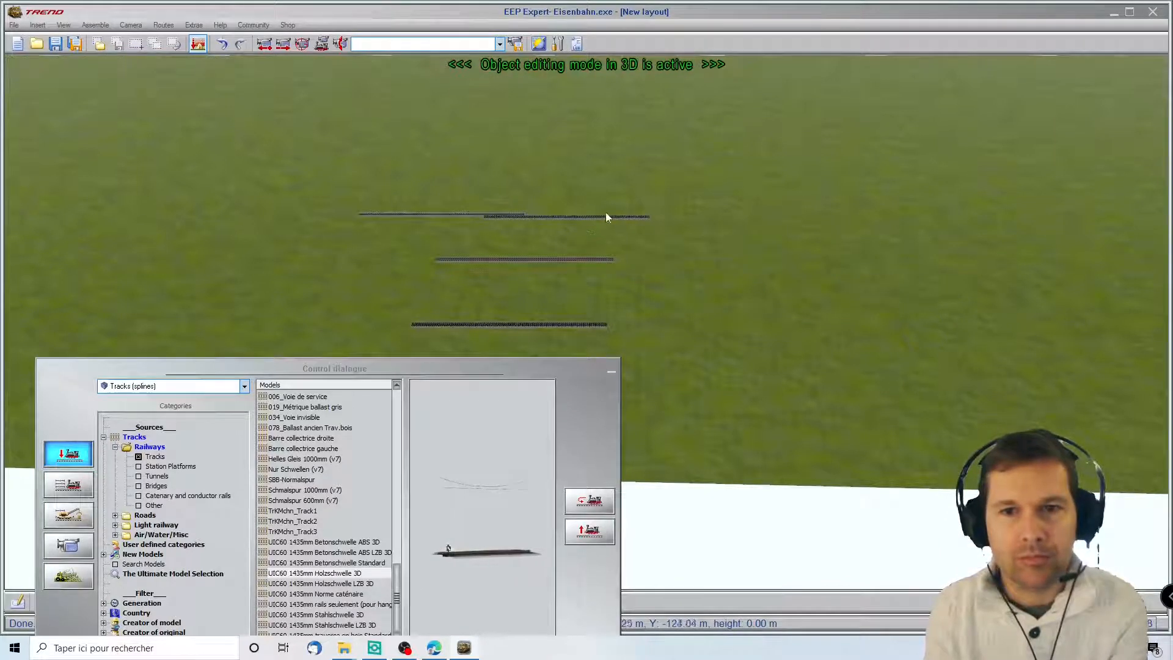
left_click(514, 218)
key("Delete")
left_click(474, 215)
key("Delete")
left_click(509, 259)
key("Delete")
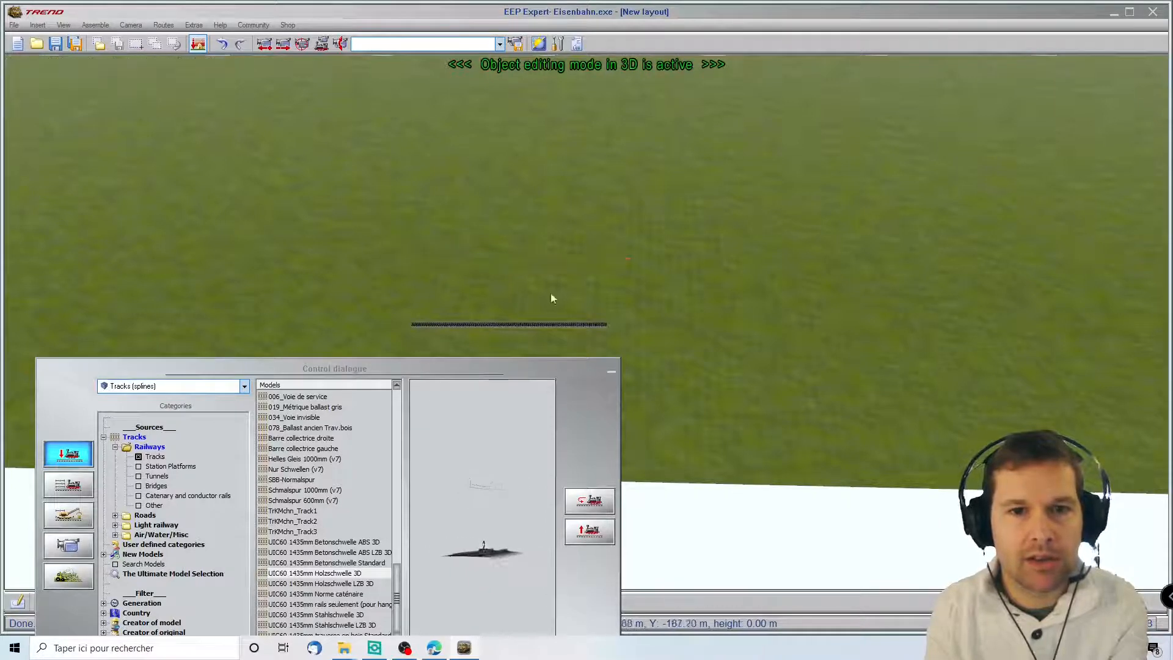
- Extend the remaining track with two more 60 m straight segments at its eastern end and reselect the first segment
left_click(610, 371)
scroll(580, 346, "up", 5)
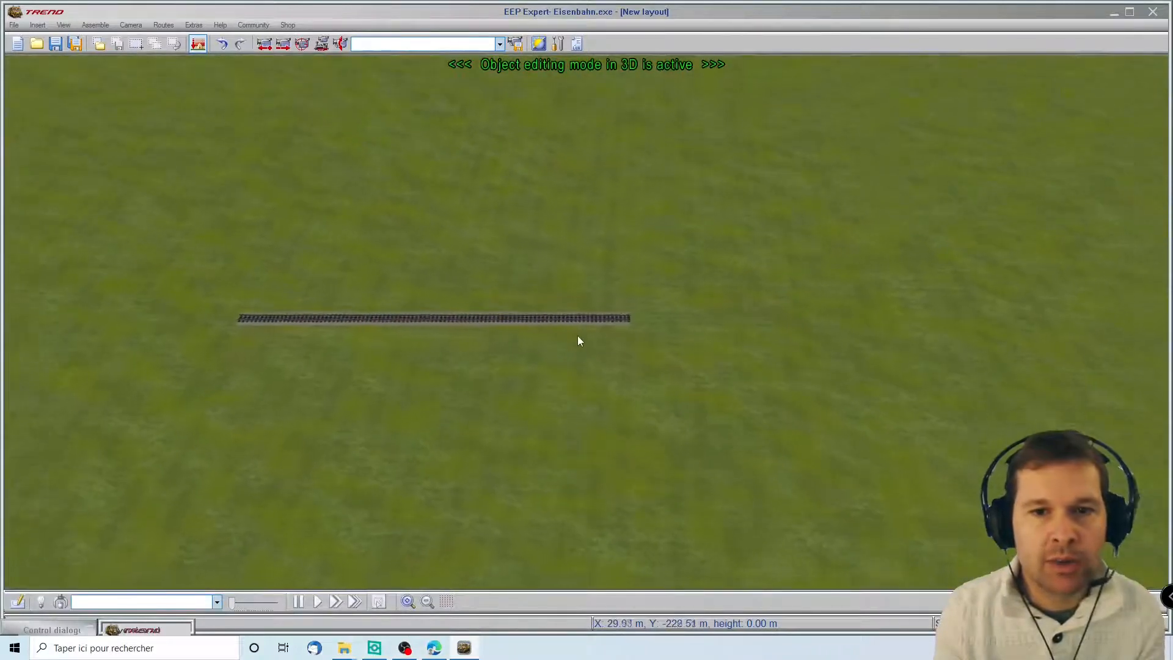
left_click(551, 318)
scroll(628, 310, "down", 3)
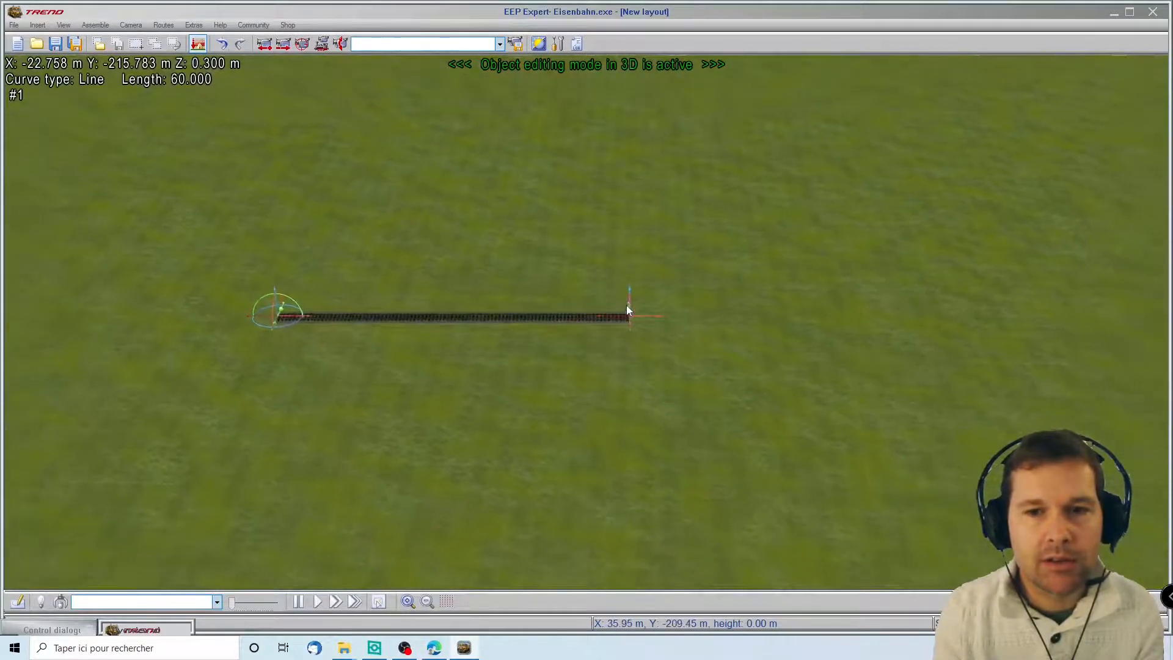
scroll(625, 305, "down", 1)
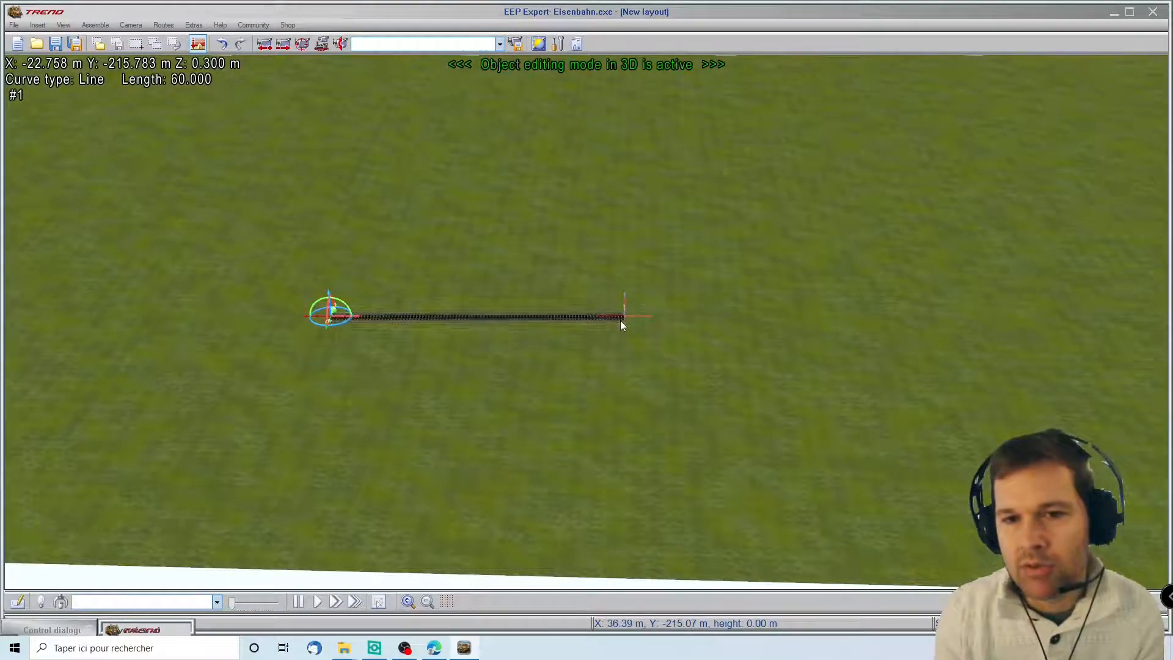
left_click(621, 321)
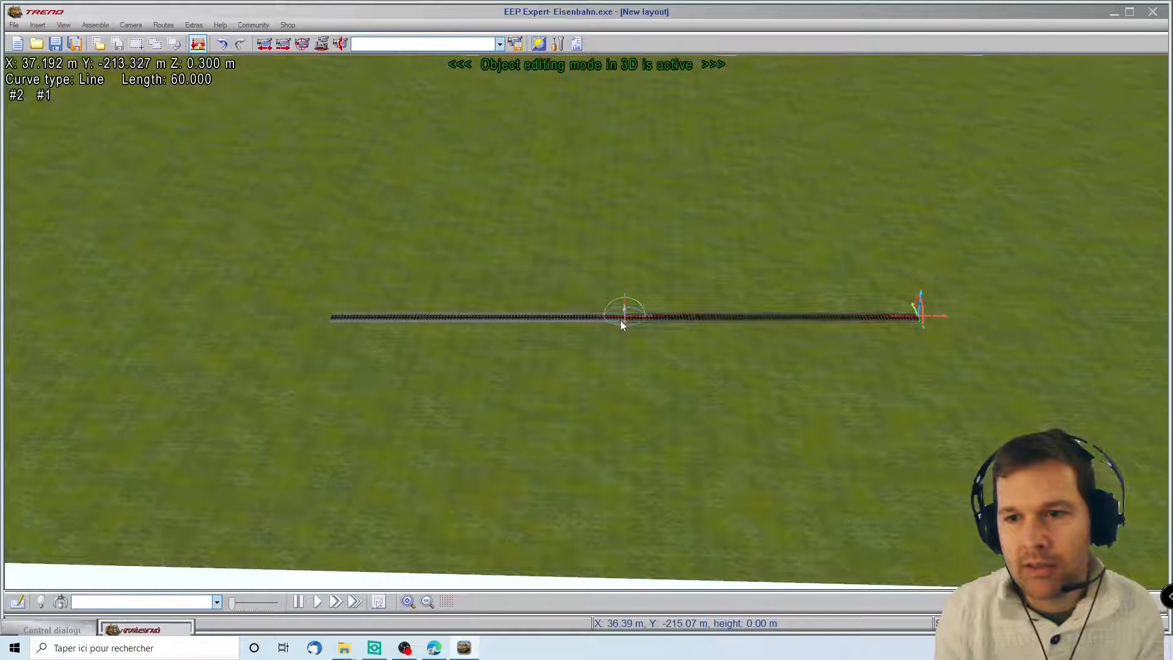
left_click(915, 318)
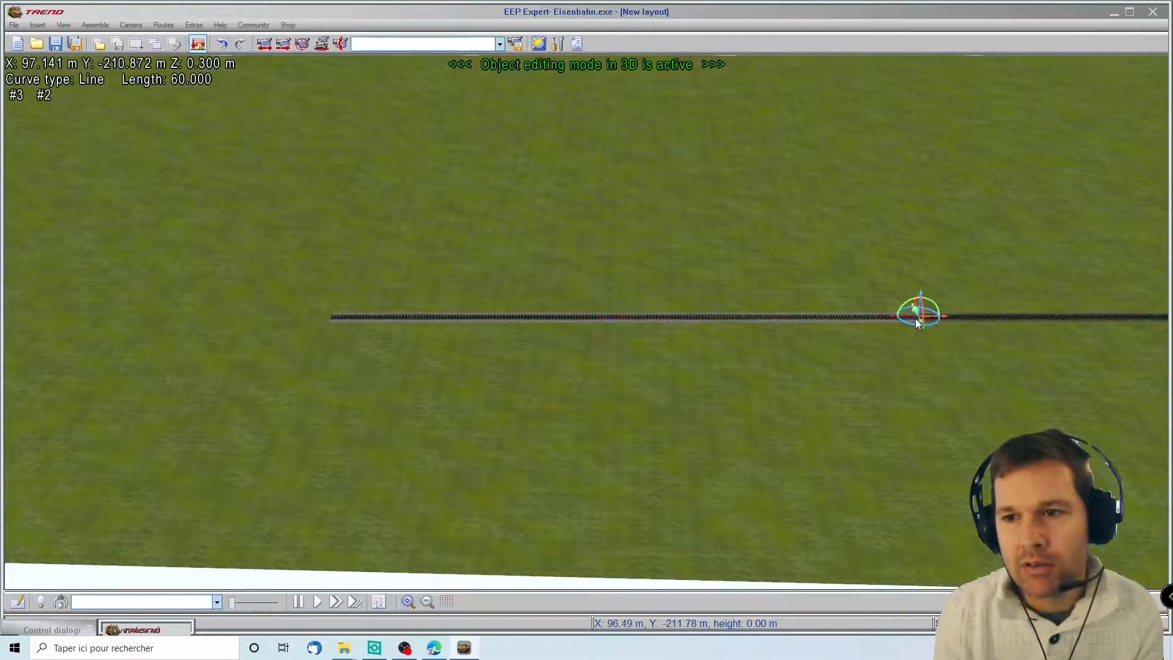
left_click(338, 320)
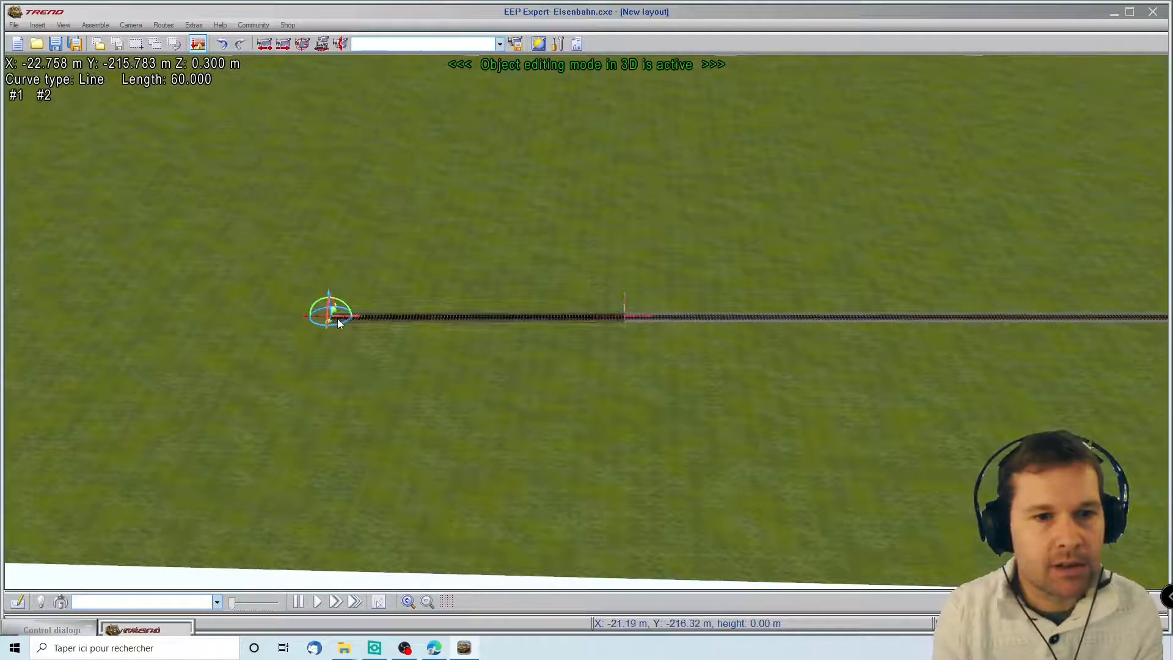
- Attach a 60 m straight segment to the track's western end, and remove that segment again
left_click(338, 320)
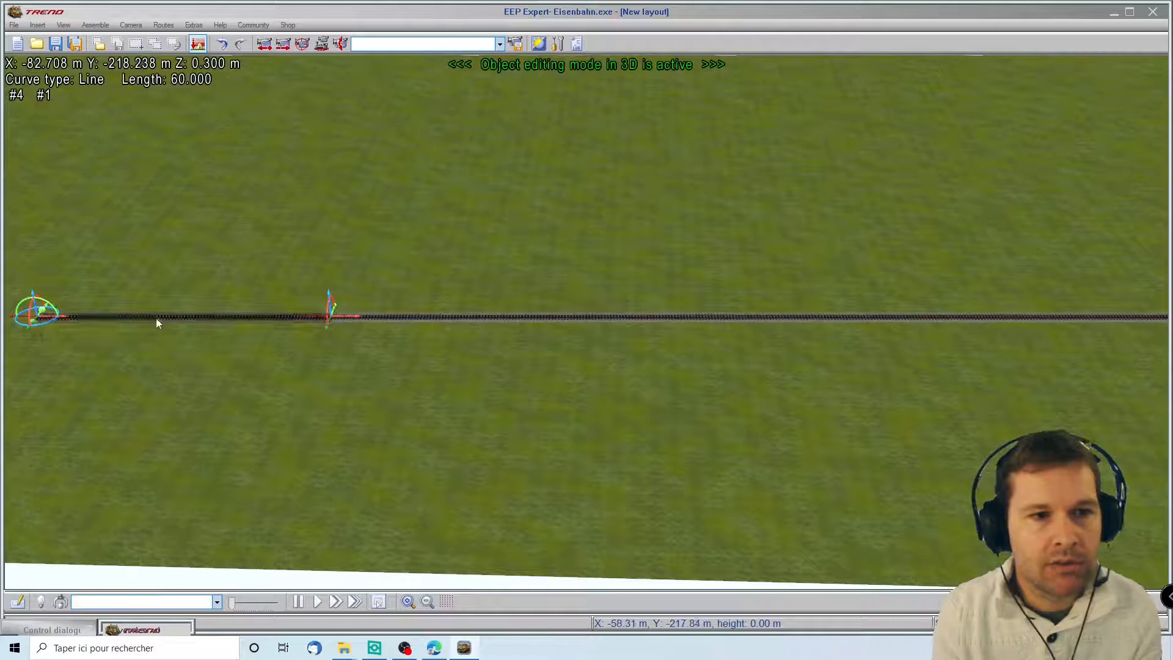
key("Delete")
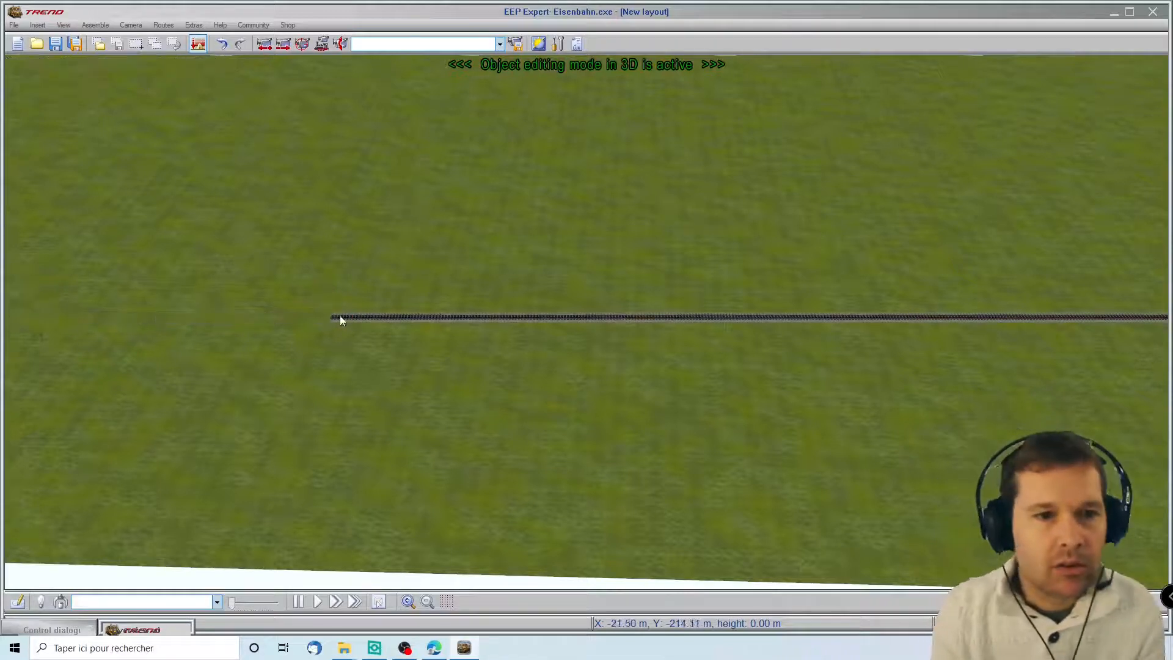
- Select the easternmost straight segment and bend its free end sideways into an arc of about -4.7°
right_click_drag(1158, 303, 735, 338)
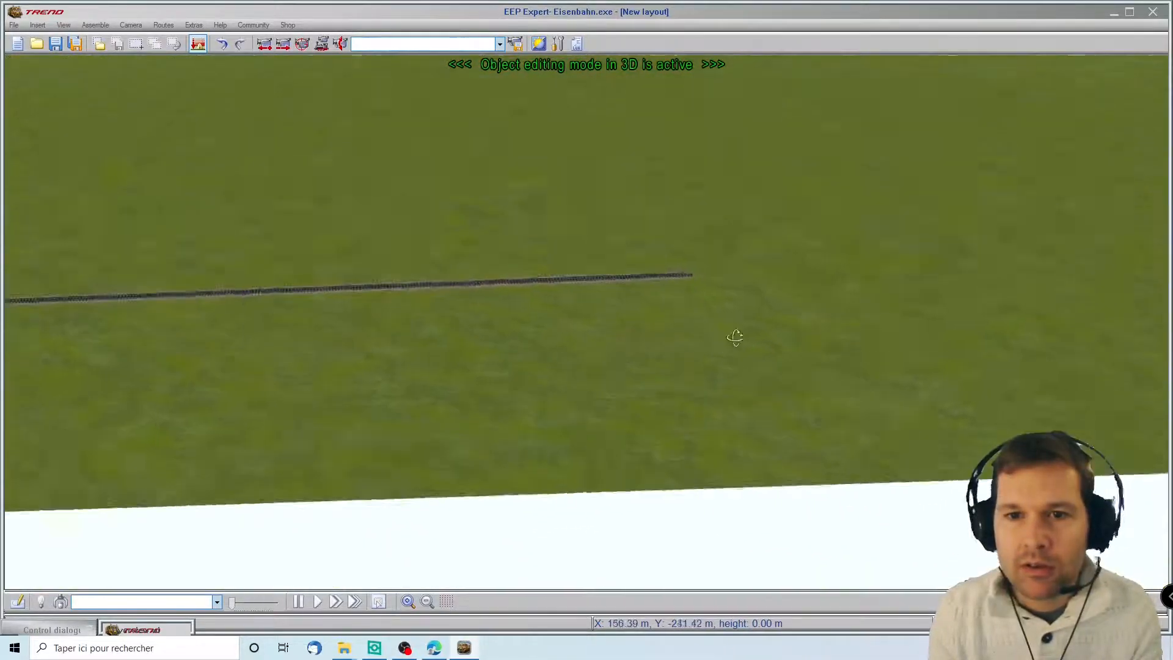
left_click(704, 282)
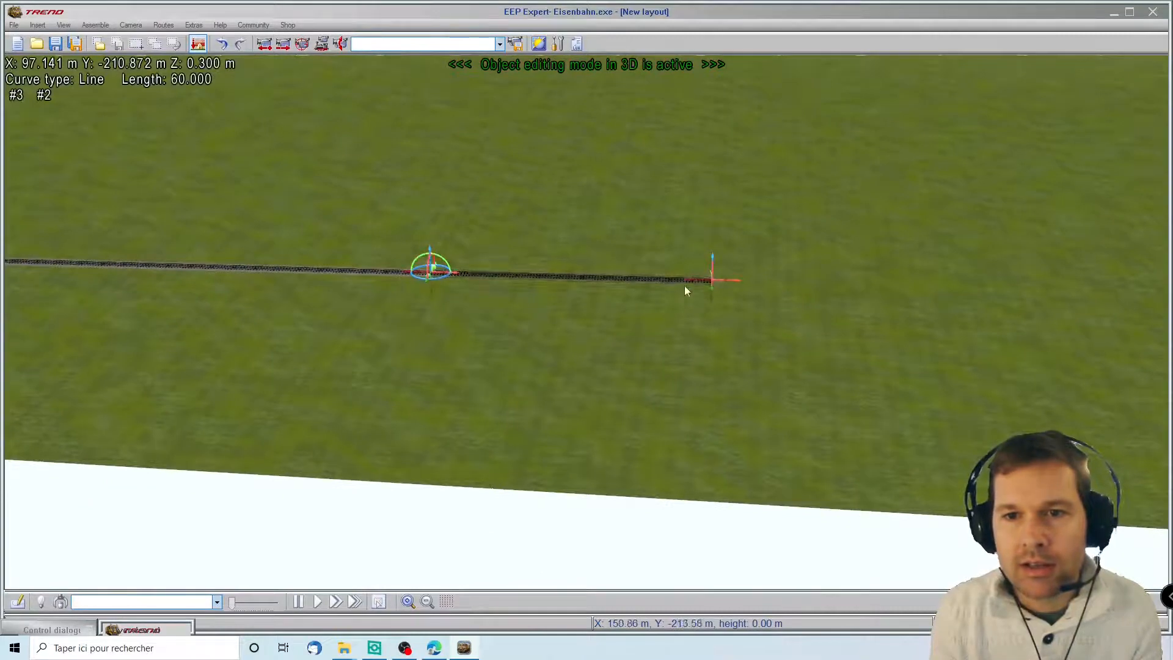
scroll(703, 279, "up", 2)
right_click_drag(708, 280, 466, 241)
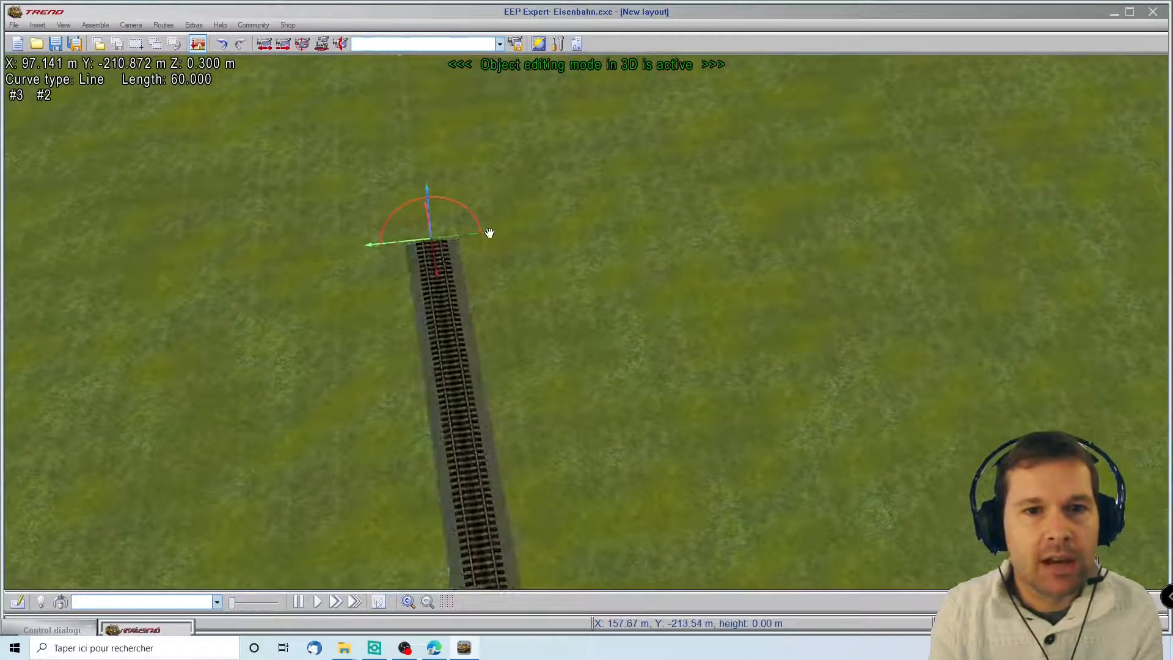
left_click_drag(489, 233, 645, 316)
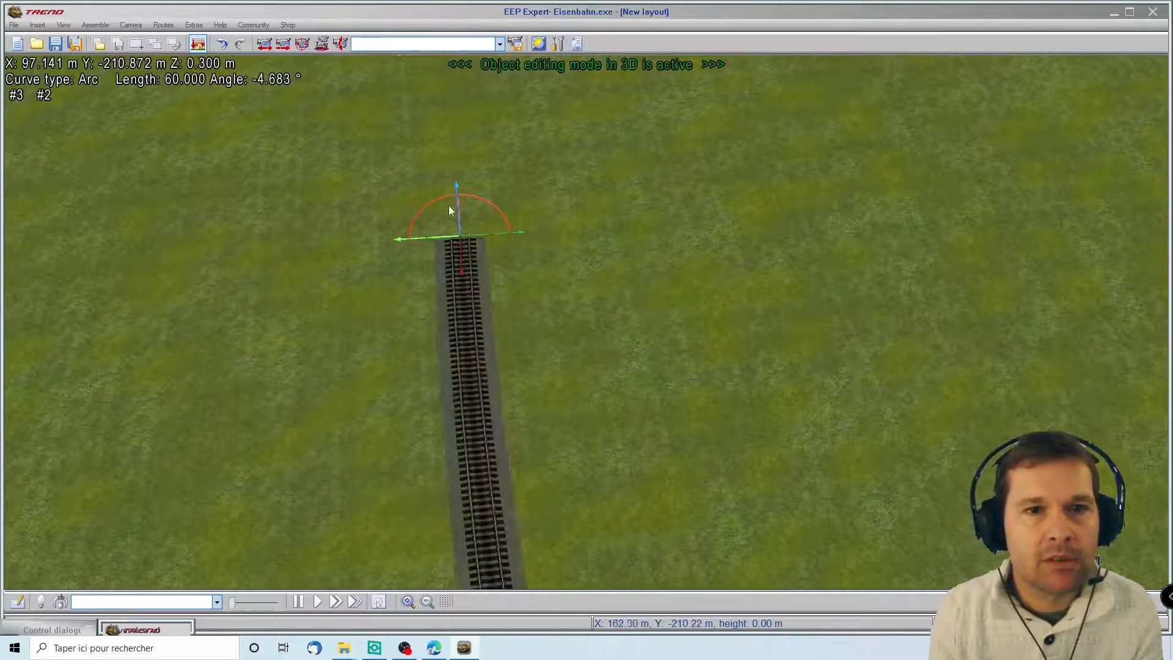
middle_click_drag(605, 275, 768, 262)
- Reshape the easternmost segment to about 48.1 m long and about -3.8° angle, raising its free end to a deflection of about 22.5°
left_click_drag(697, 201, 500, 92)
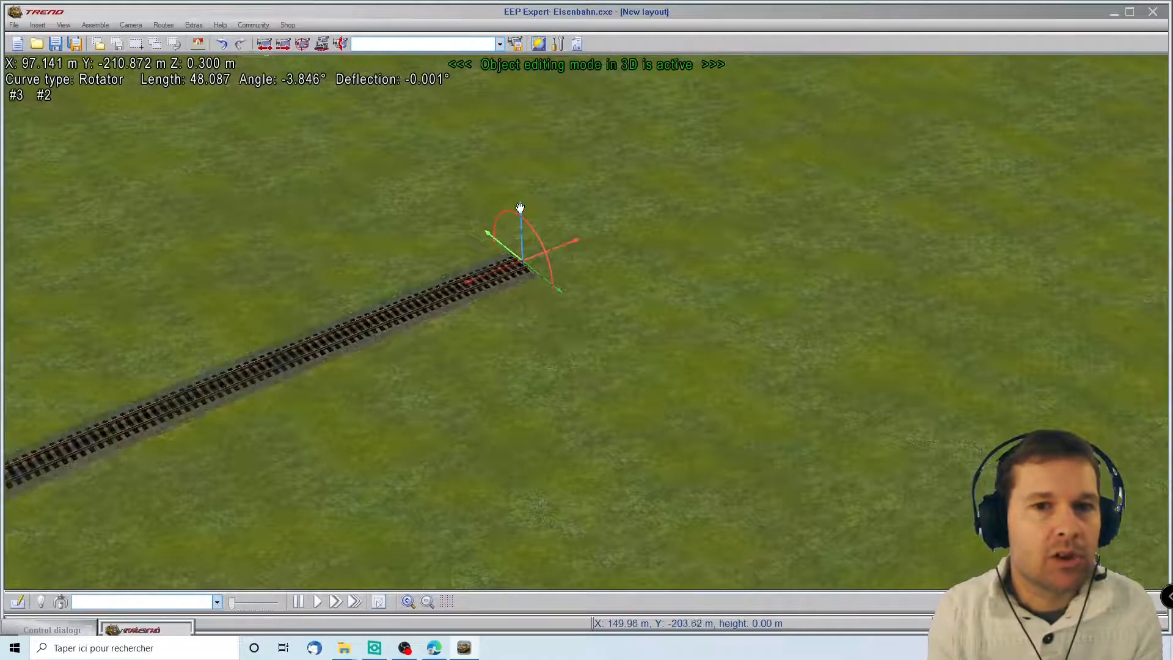
left_click_drag(520, 207, 487, 110)
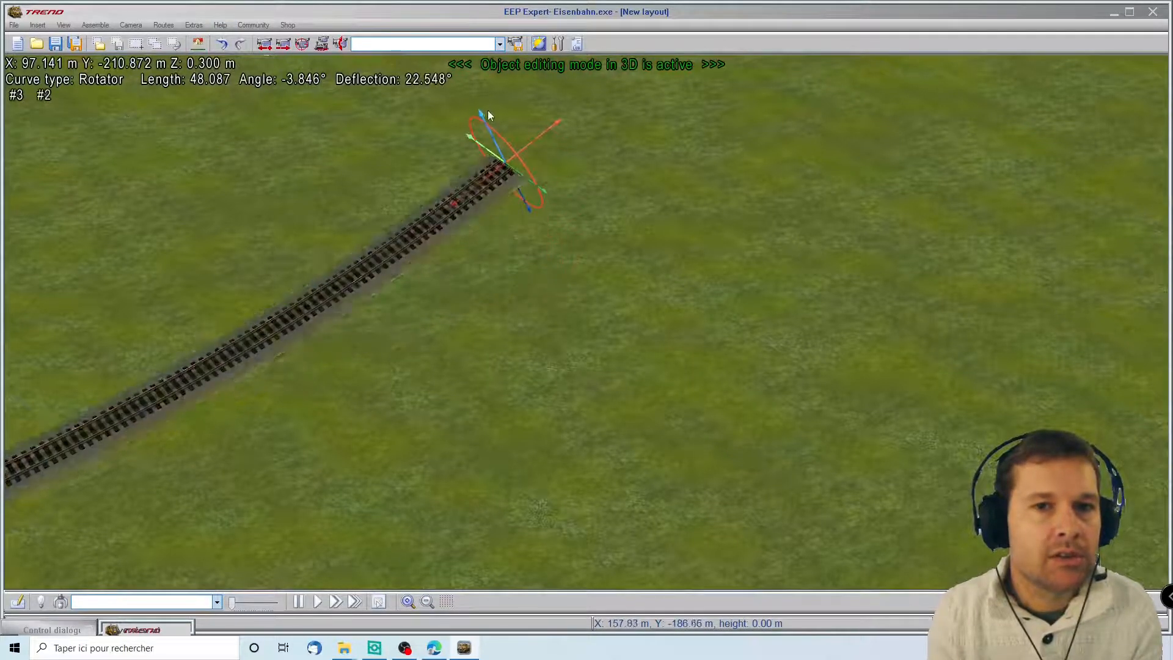
right_click_drag(401, 379, 515, 529)
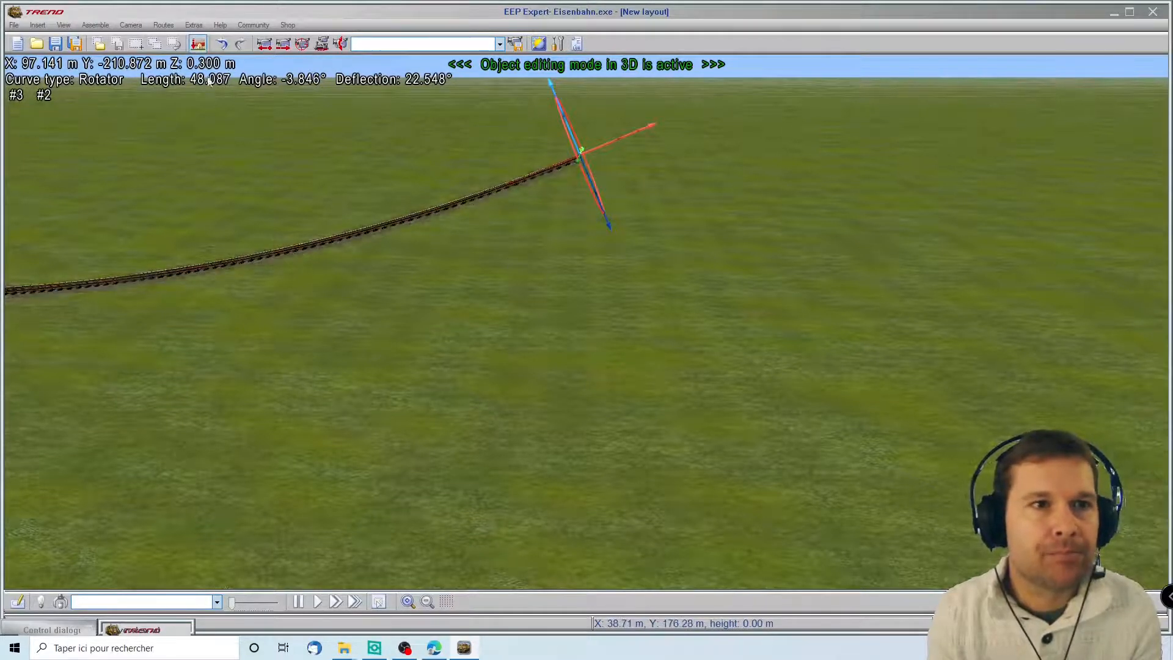
scroll(361, 391, "down", 5)
- Delete the raised, bent segment at the track's eastern end
left_click(198, 43)
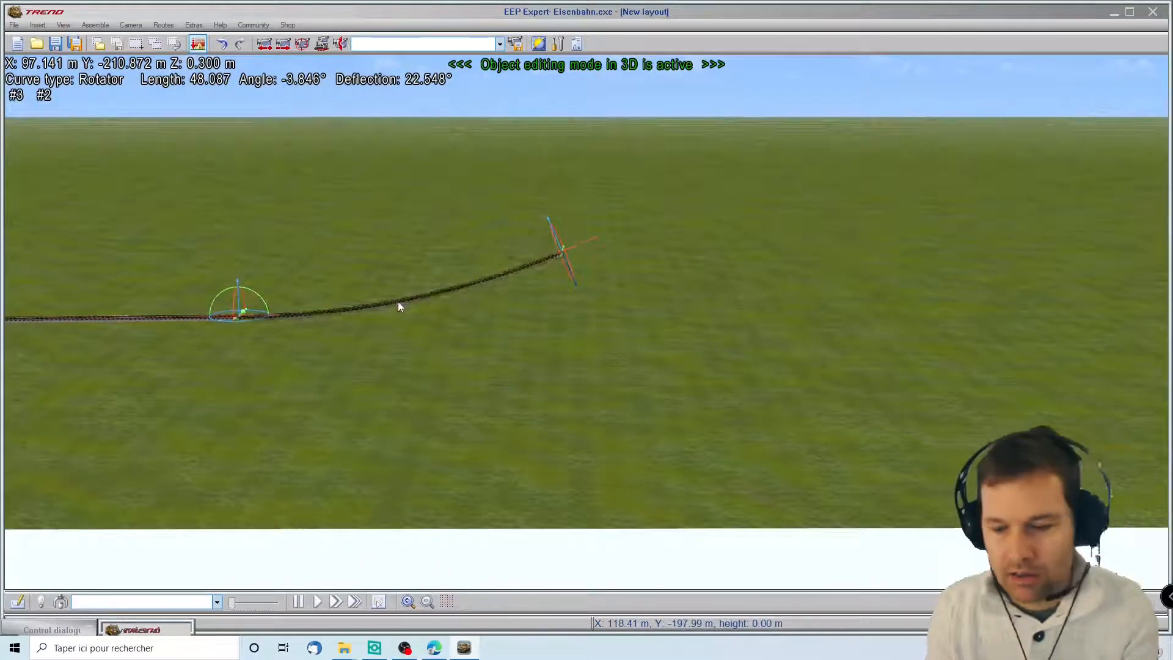
key("Delete")
right_click_drag(25, 305, 452, 400)
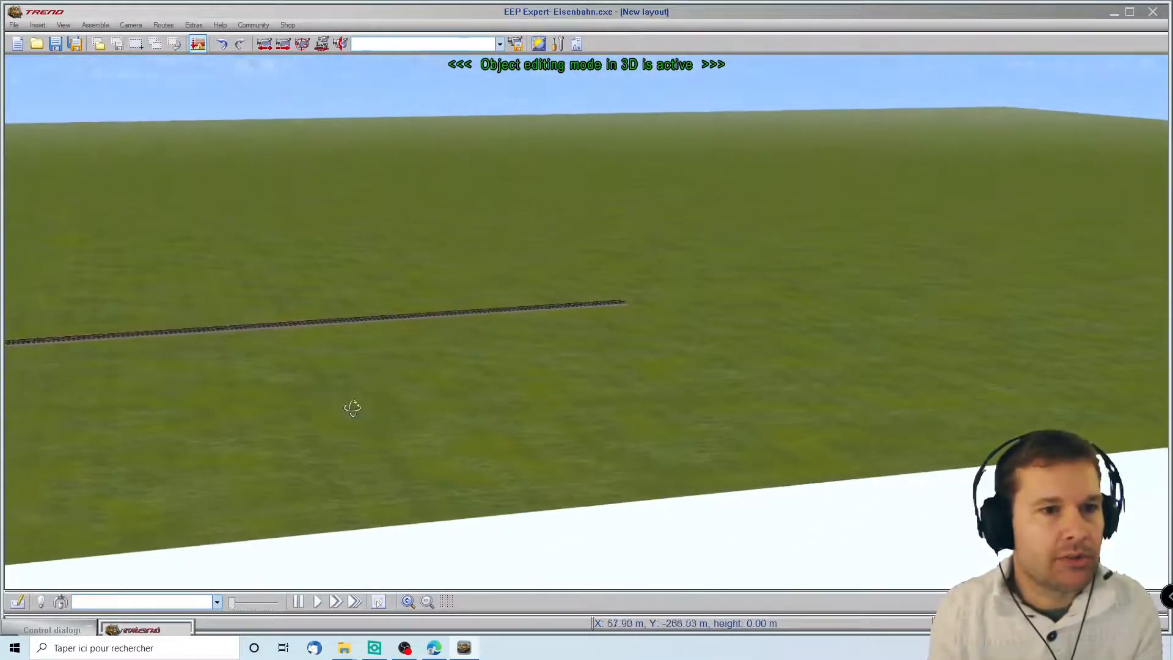
right_click_drag(31, 348, 200, 333)
right_click_drag(1116, 292, 759, 215)
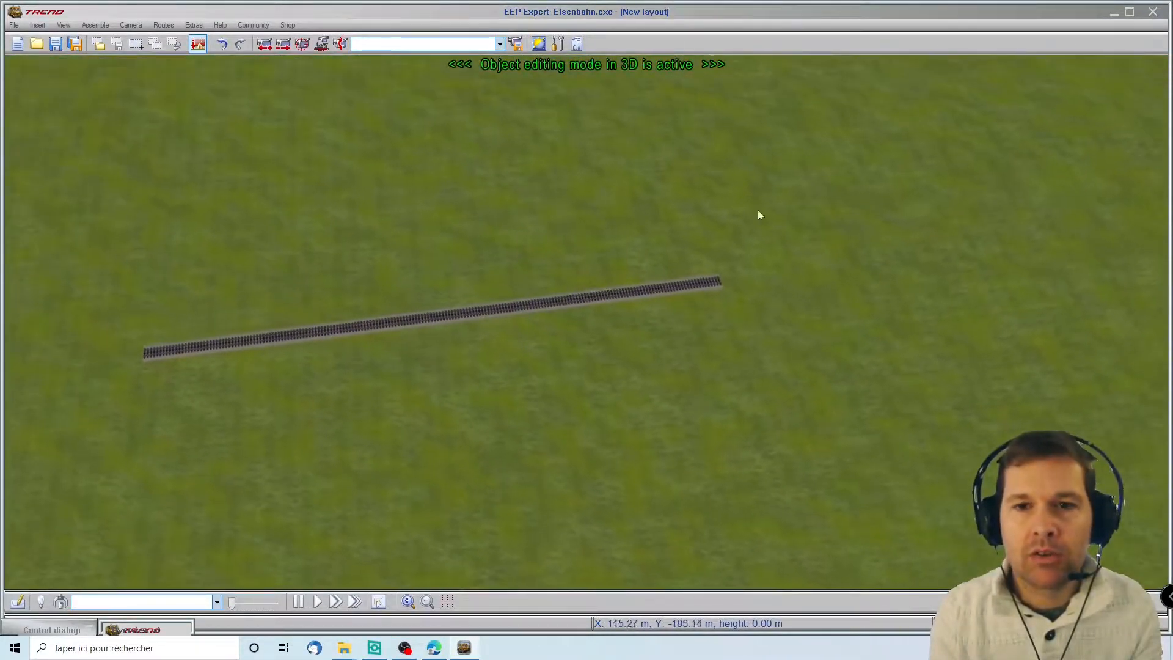
- Start an endless track at the eastern end of the straight and lay segments around a wide northward turn
right_click(698, 286)
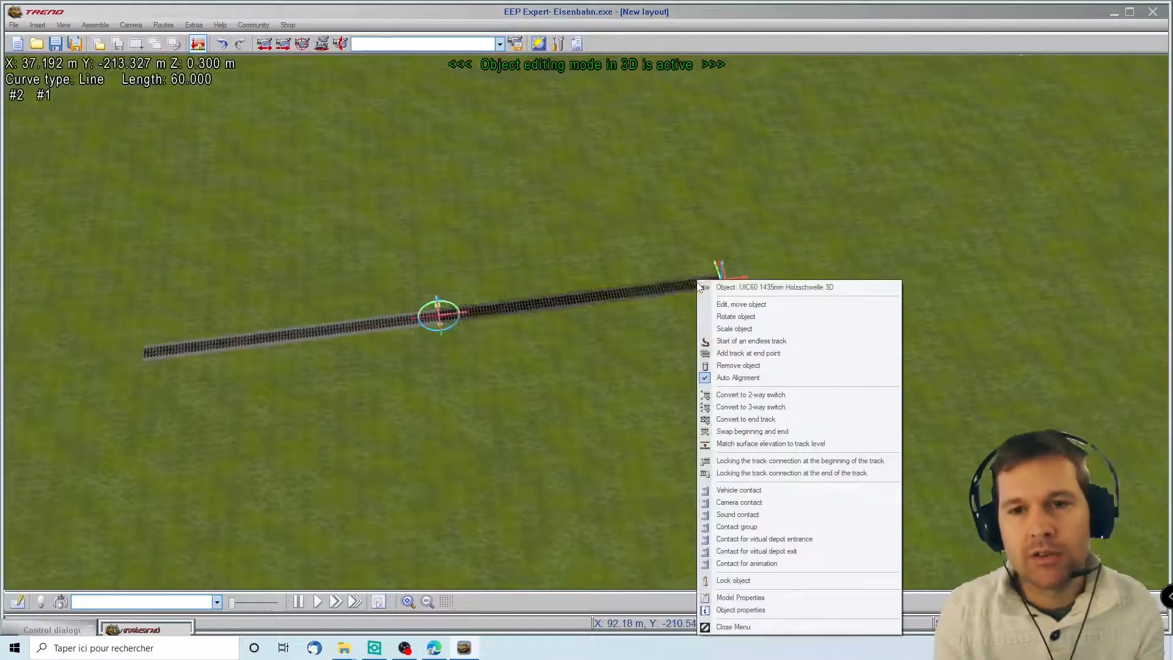
left_click(727, 342)
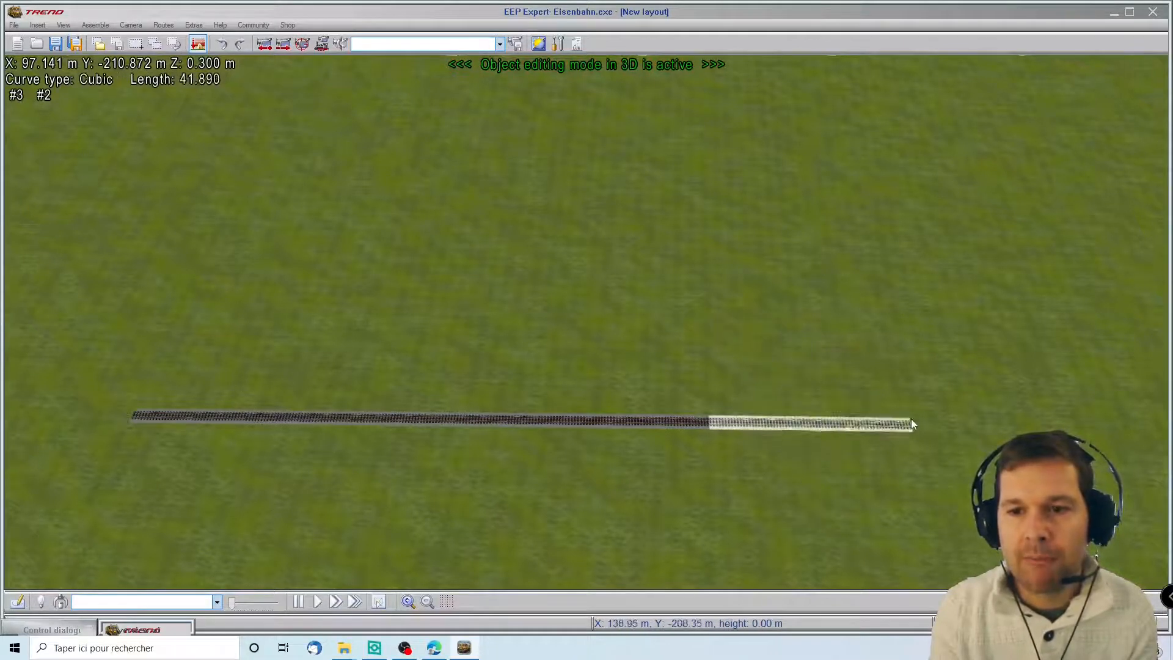
left_click(893, 357)
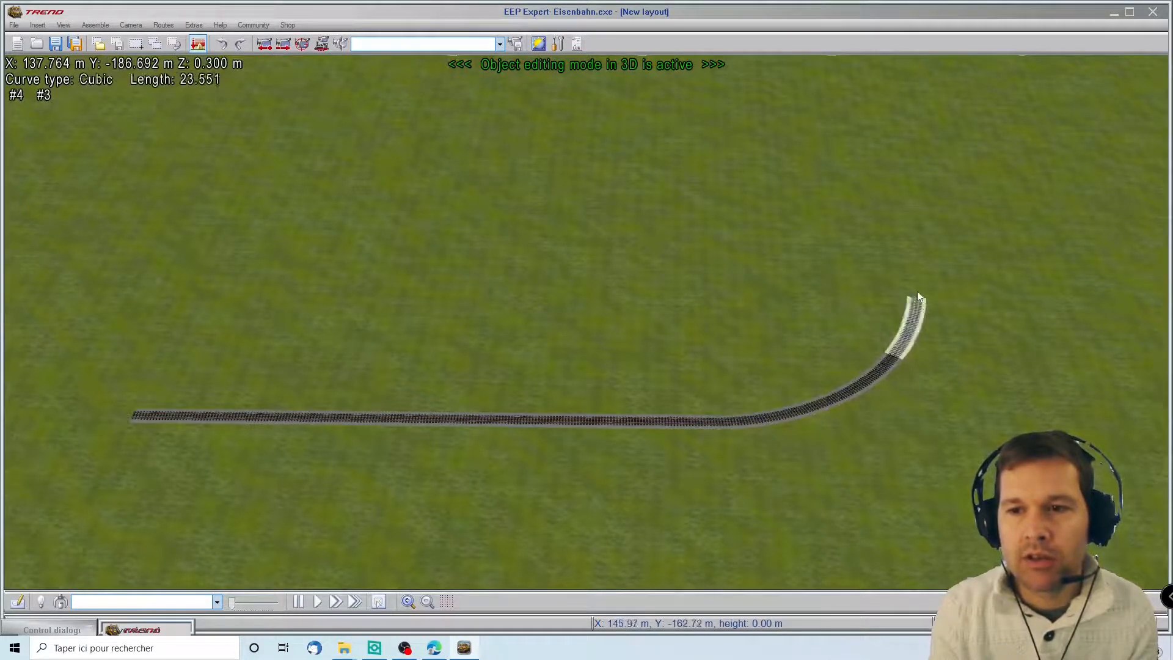
left_click(925, 228)
left_click(850, 121)
- Continue the endless track westward along the loop's far side with near-straight segments, ending in a slight outward bend
left_click(733, 91)
left_click(613, 90)
left_click(490, 90)
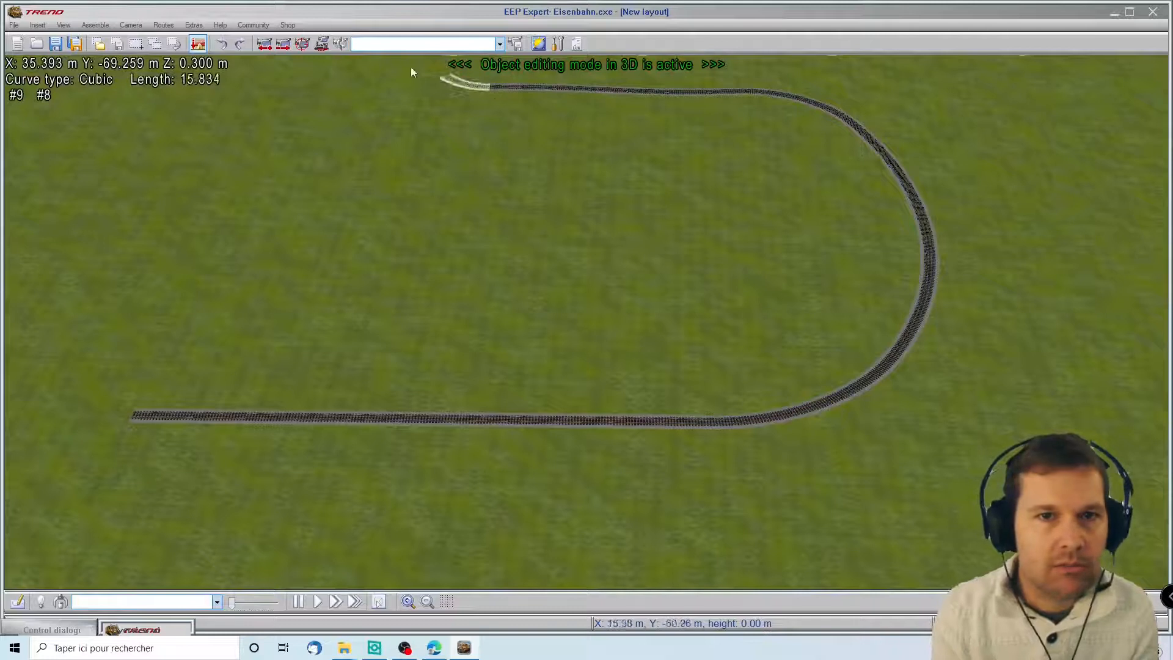
left_click(324, 65)
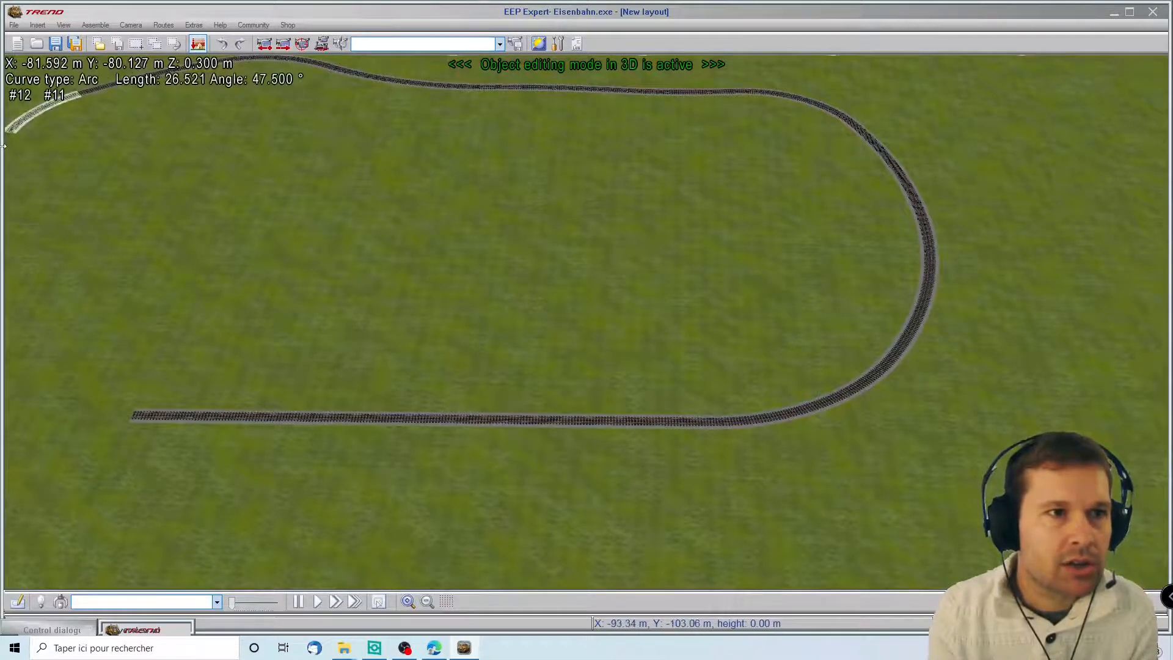
- Lay the loop's western curve back toward the first straight and close the loop by docking onto its western end
mouse_move(9, 154)
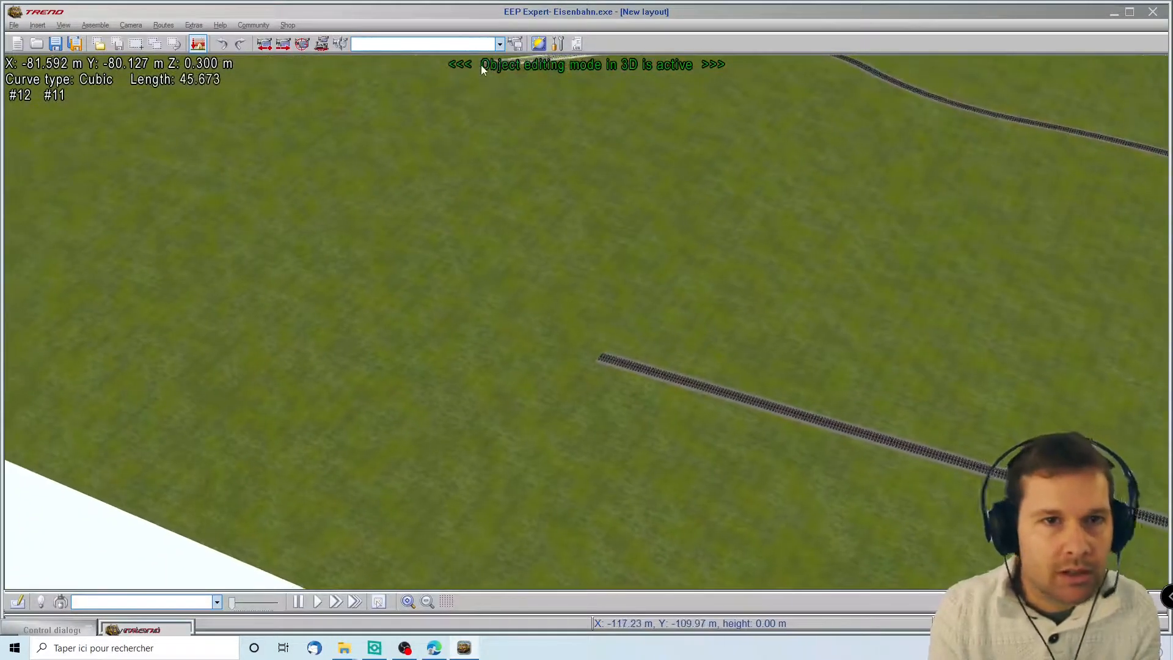
left_click(452, 83)
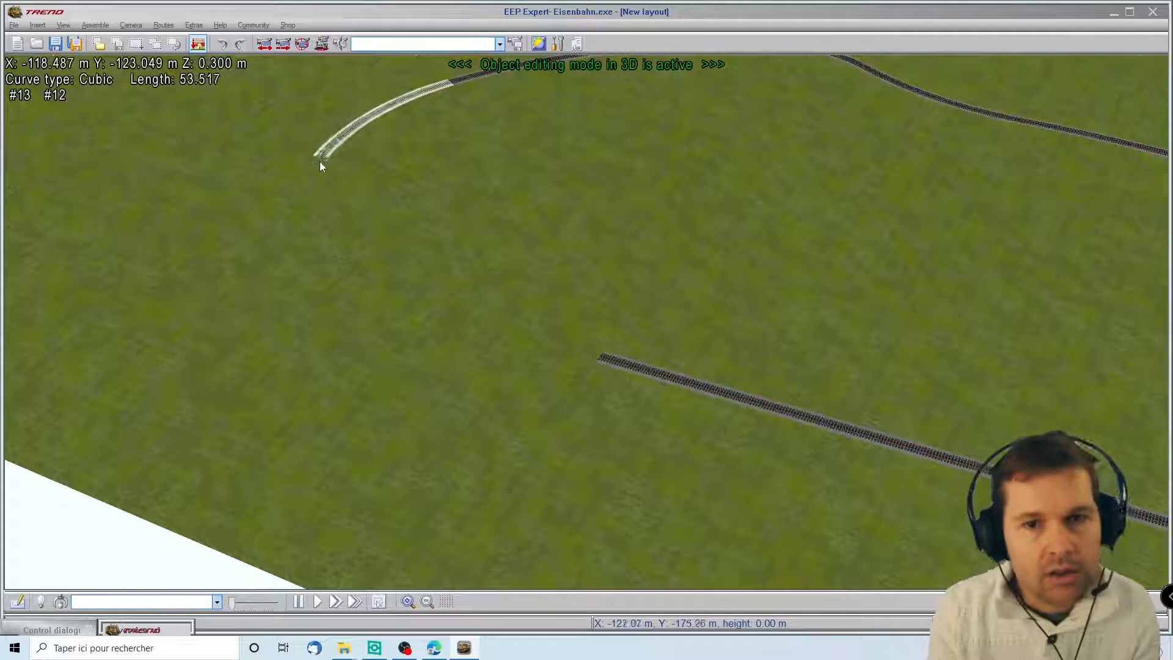
left_click(328, 190)
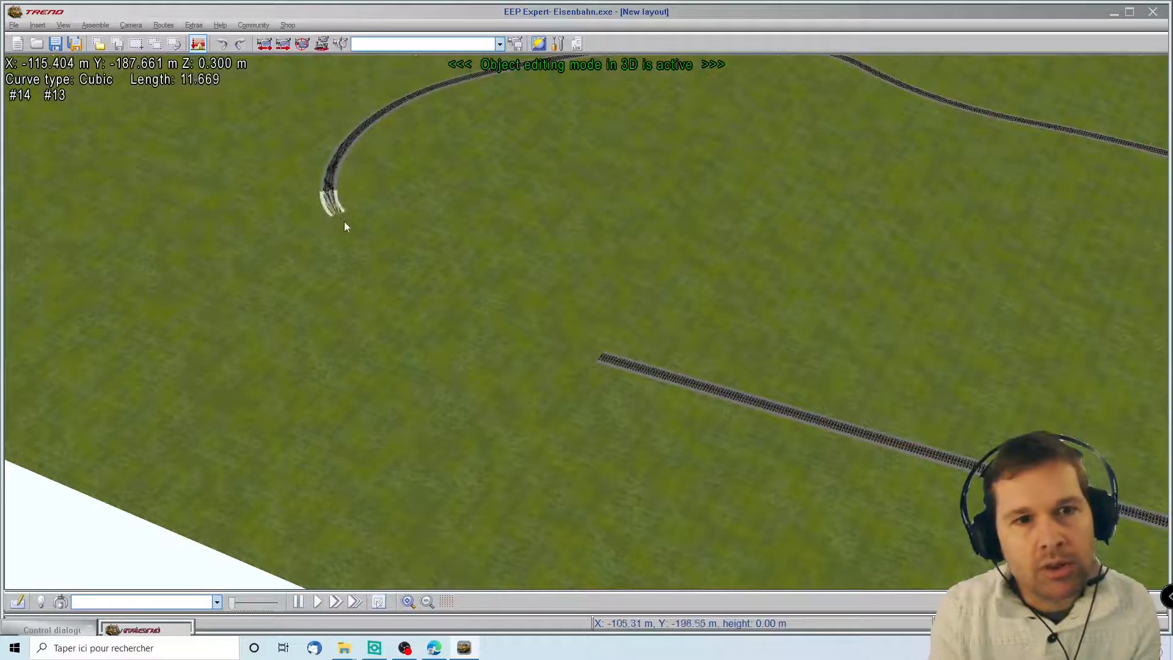
left_click(409, 287)
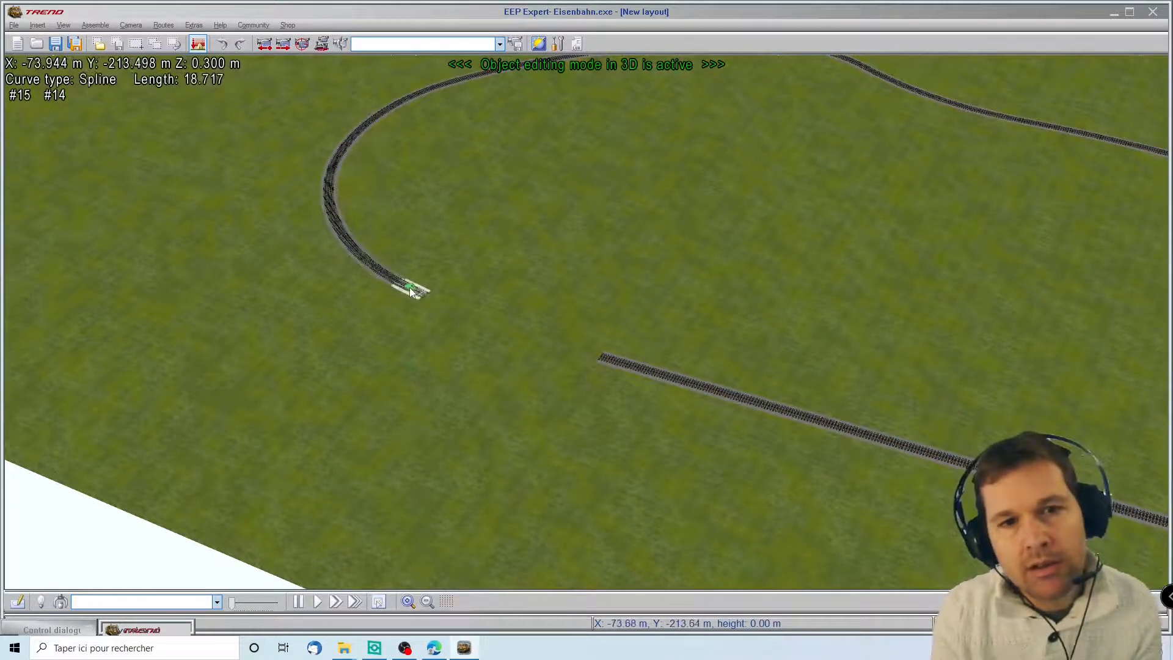
scroll(529, 344, "up", 6)
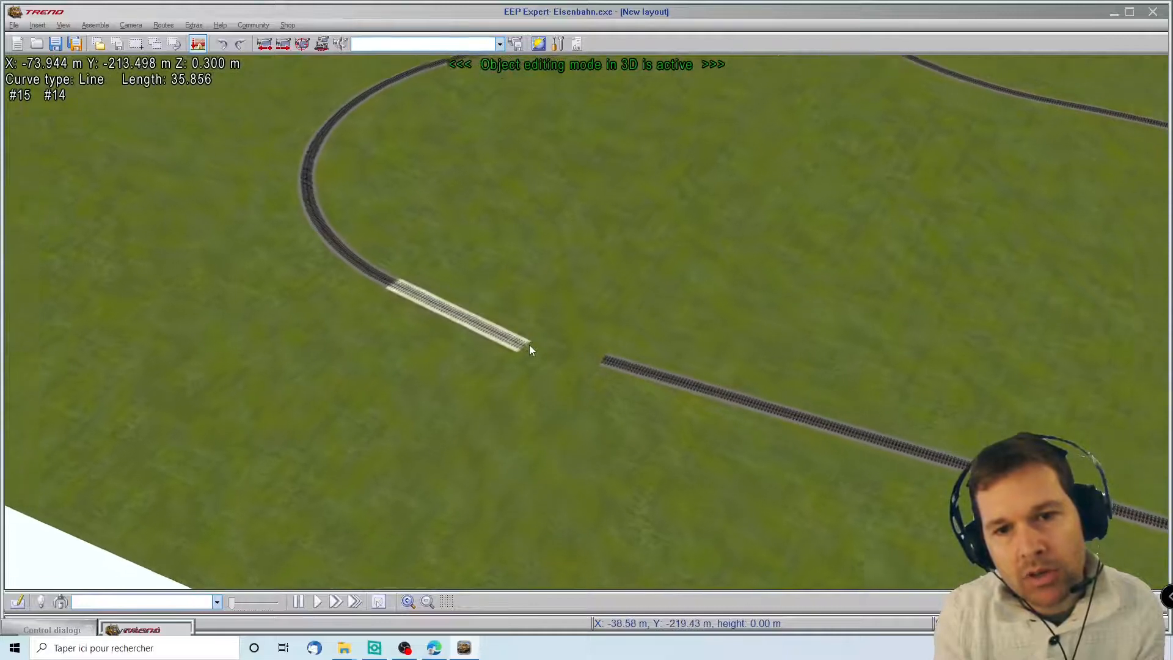
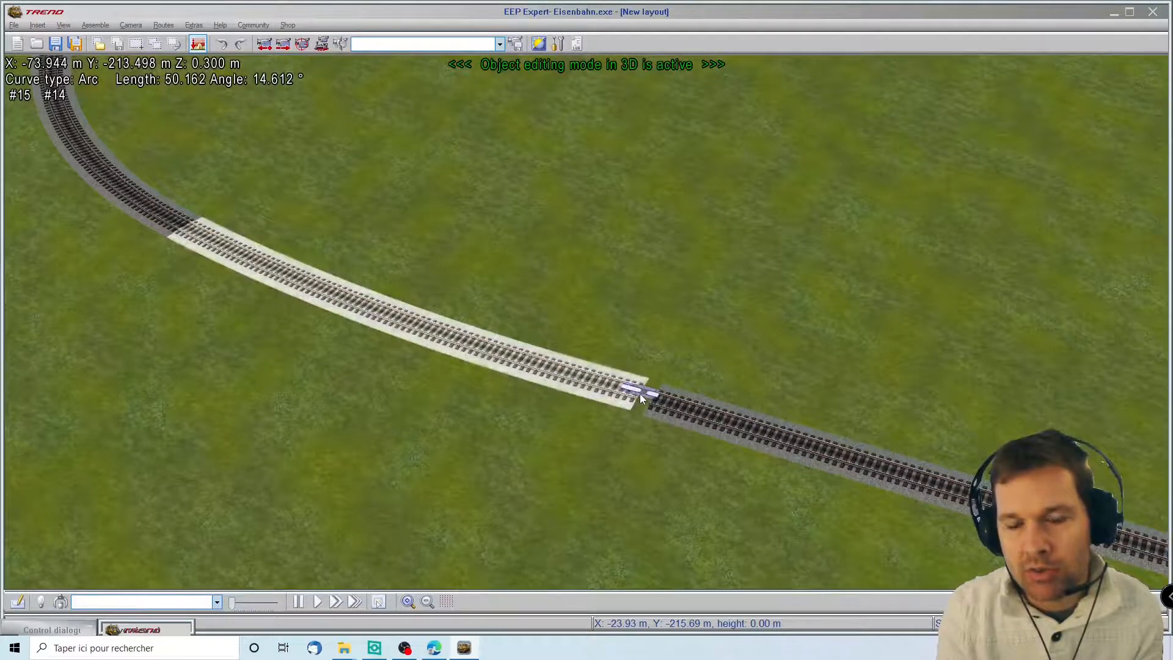
left_click_drag(640, 393, 640, 398)
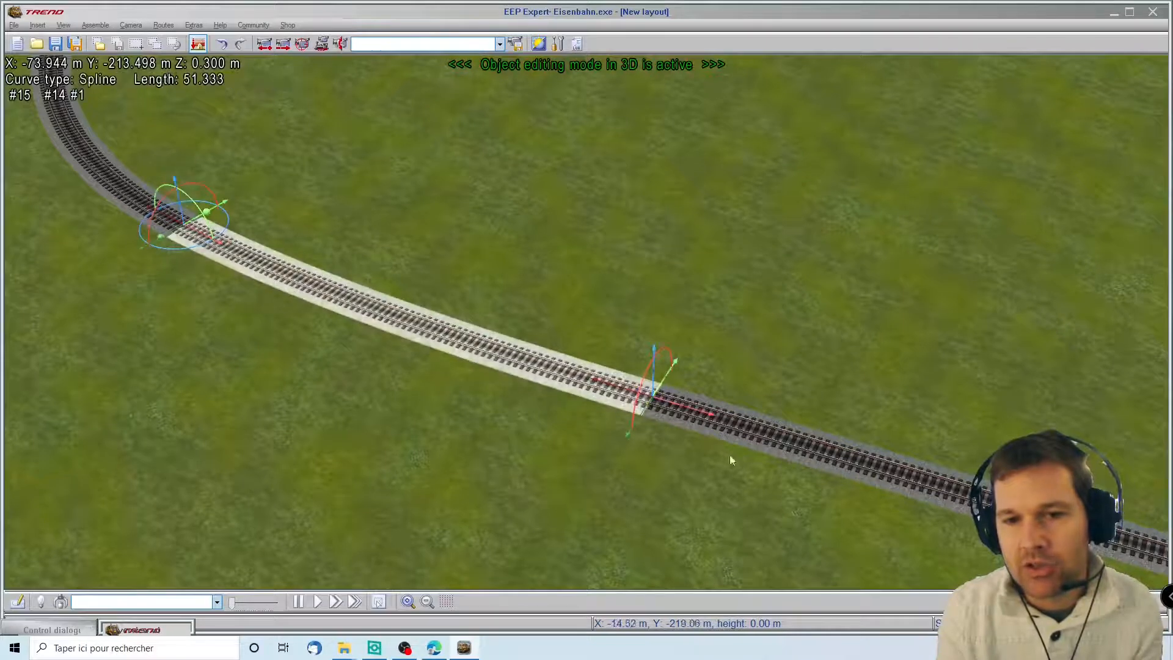
- Examine the closed track loop from several viewpoints, including the junction and both end curves
scroll(692, 387, "down", 8)
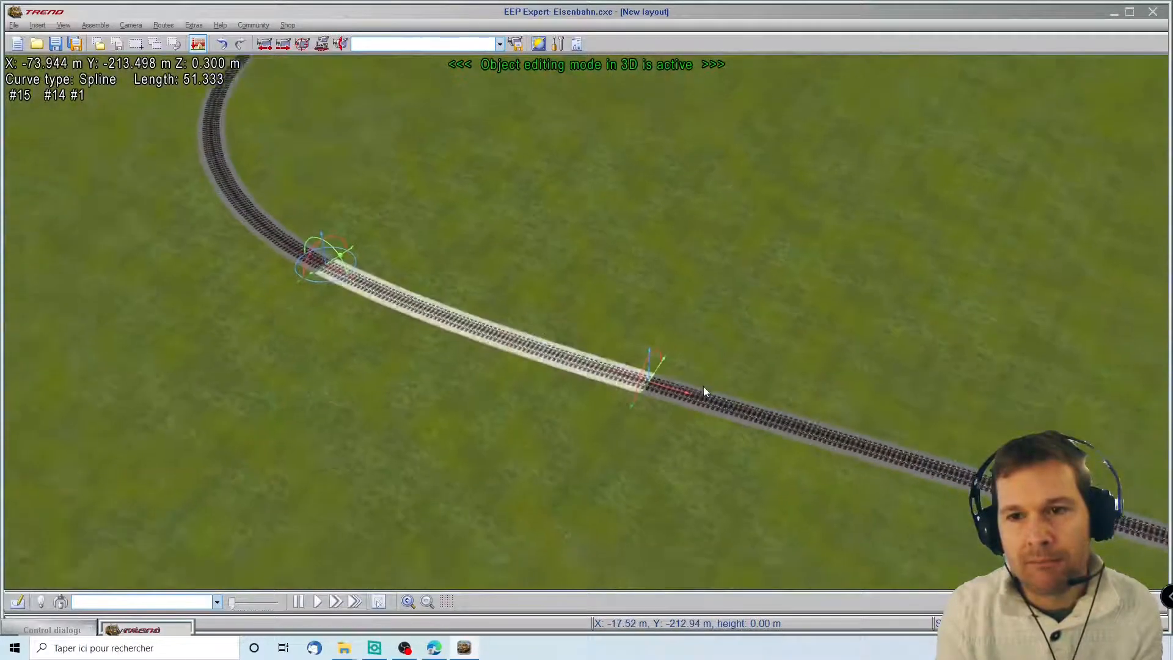
right_click_drag(1083, 303, 391, 248)
scroll(275, 248, "down", 2)
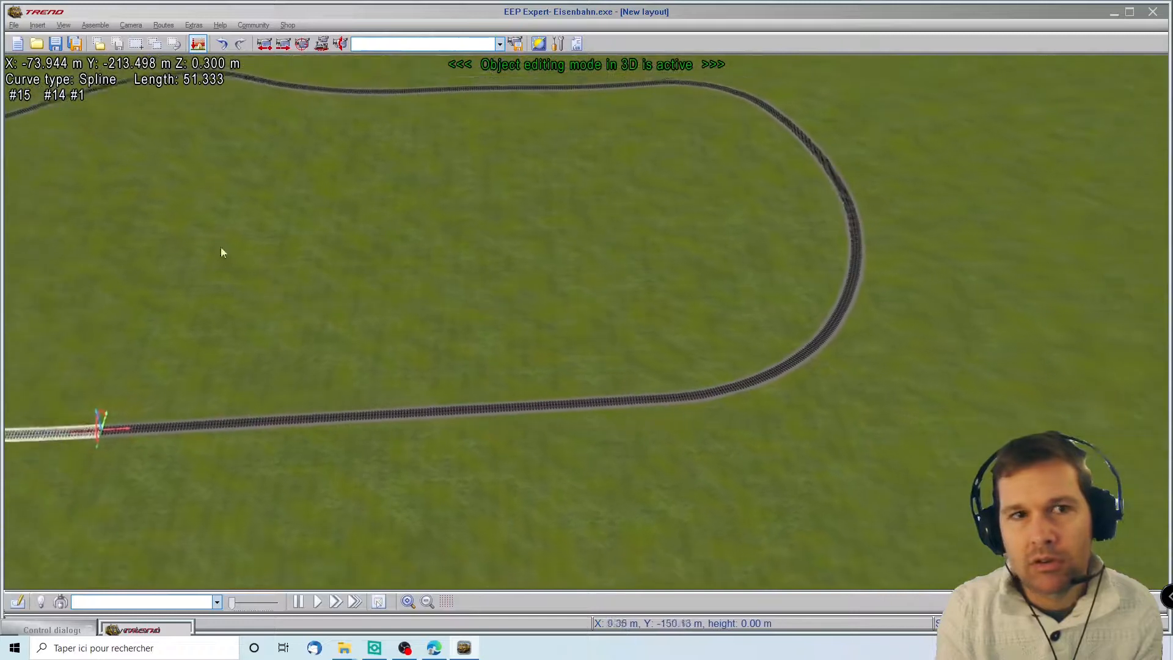
right_click_drag(42, 211, 644, 202)
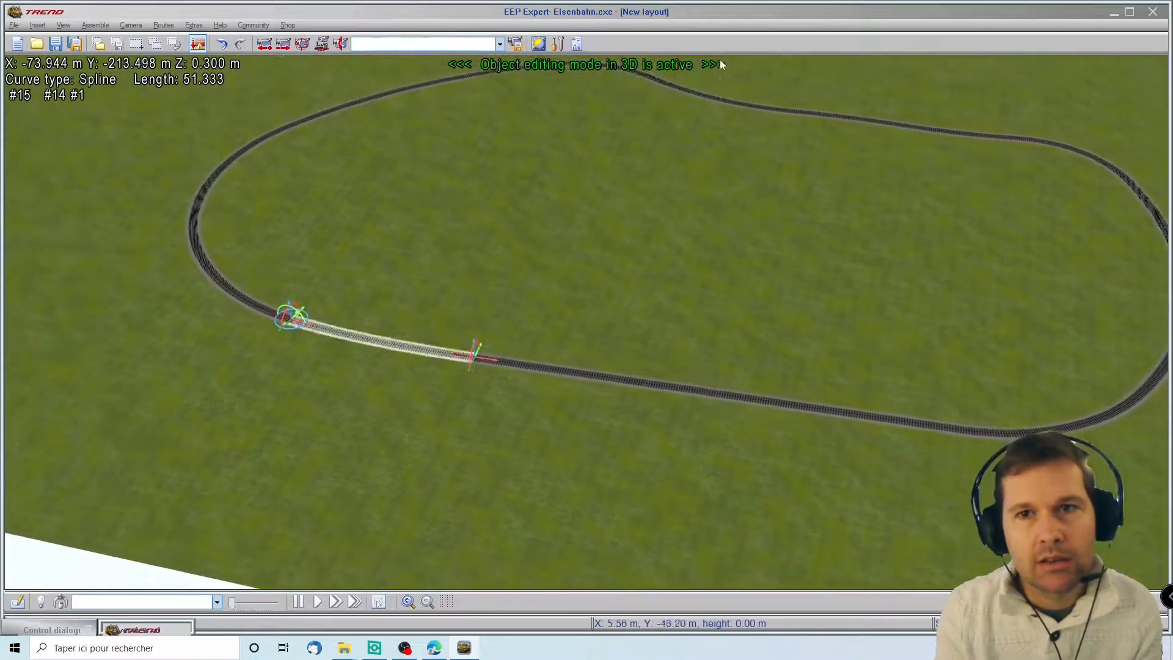
right_click_drag(720, 60, 540, 478)
right_click_drag(1023, 193, 1162, 225)
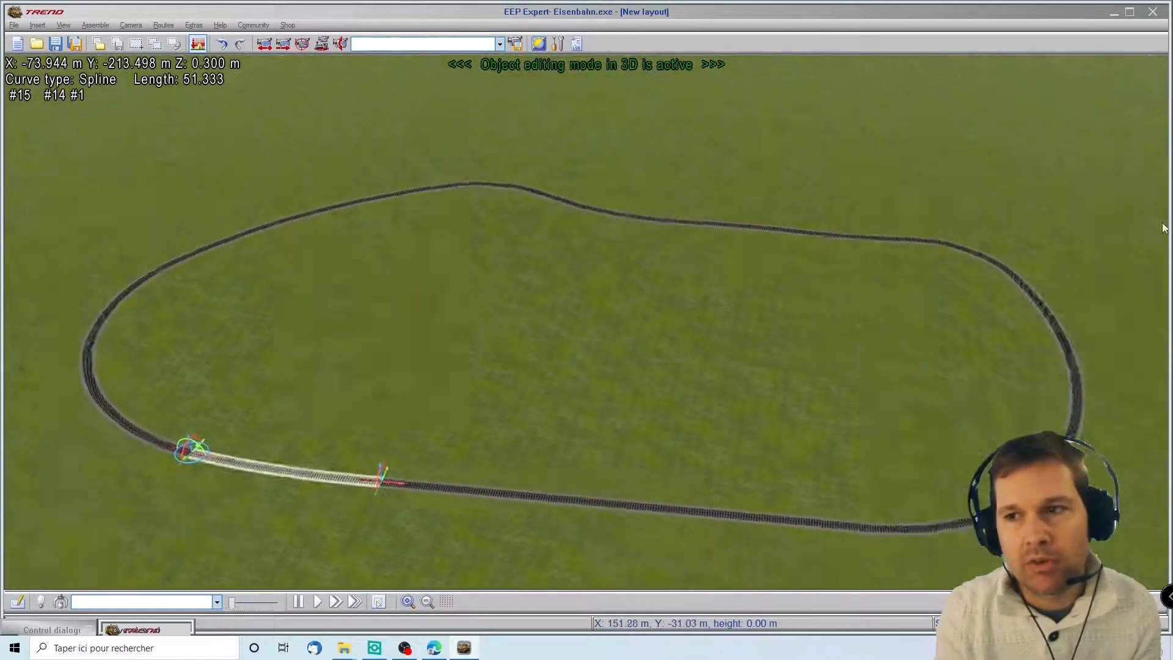
right_click_drag(6, 229, 189, 257)
right_click_drag(42, 178, 1168, 364)
right_click_drag(662, 431, 397, 555)
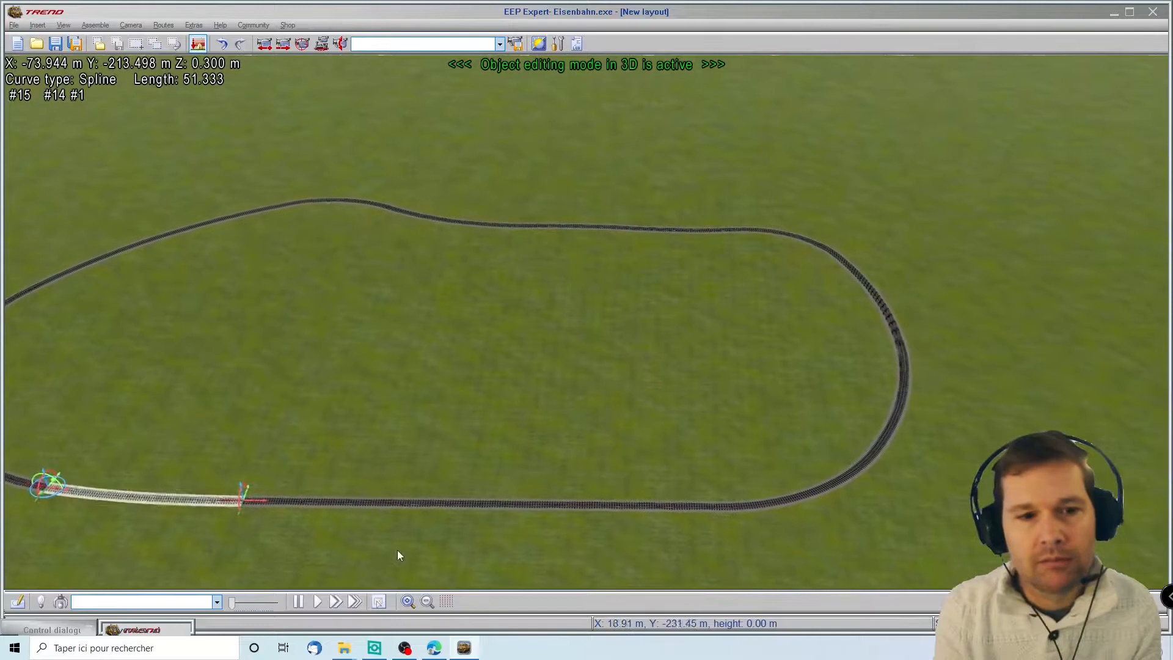
- Restore the Overview window, move it higher over the 3D view and zoom it to show the whole loop
double_click(146, 628)
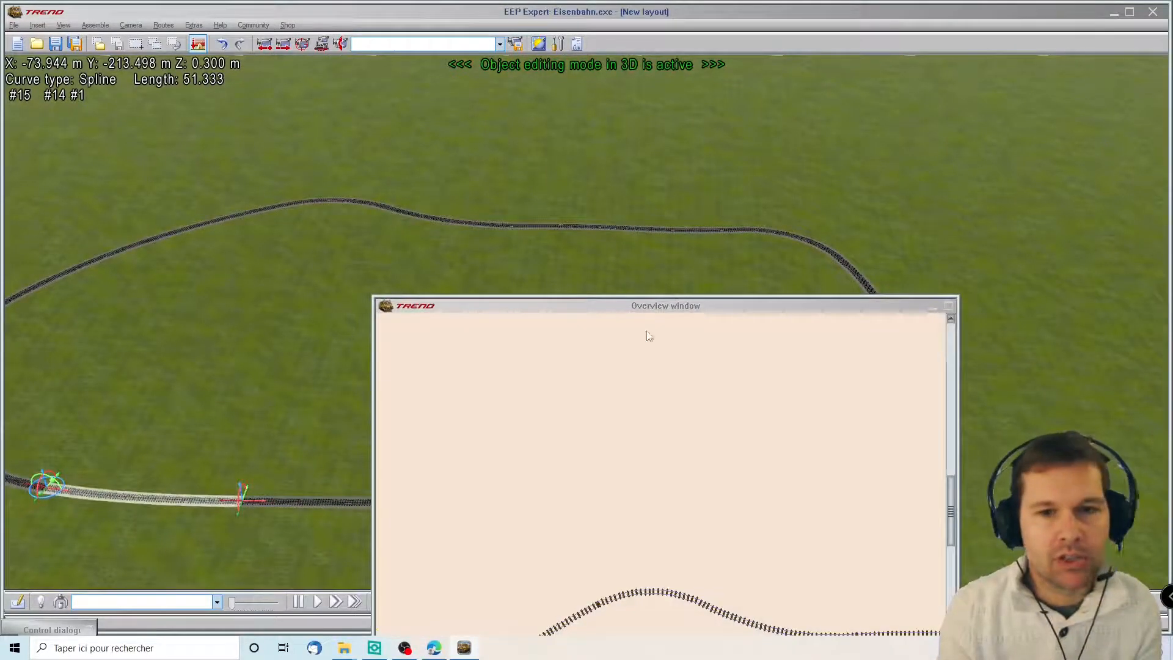
left_click_drag(667, 299, 795, 105)
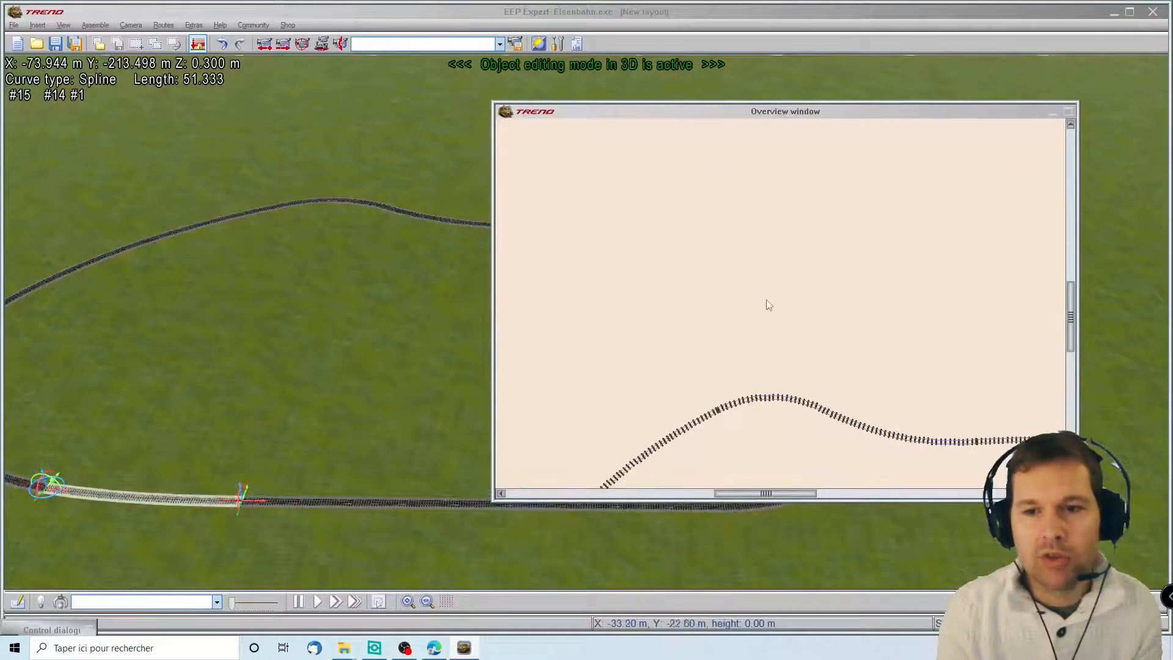
scroll(767, 303, "down", 3)
scroll(769, 422, "up", 5)
scroll(776, 418, "down", 3)
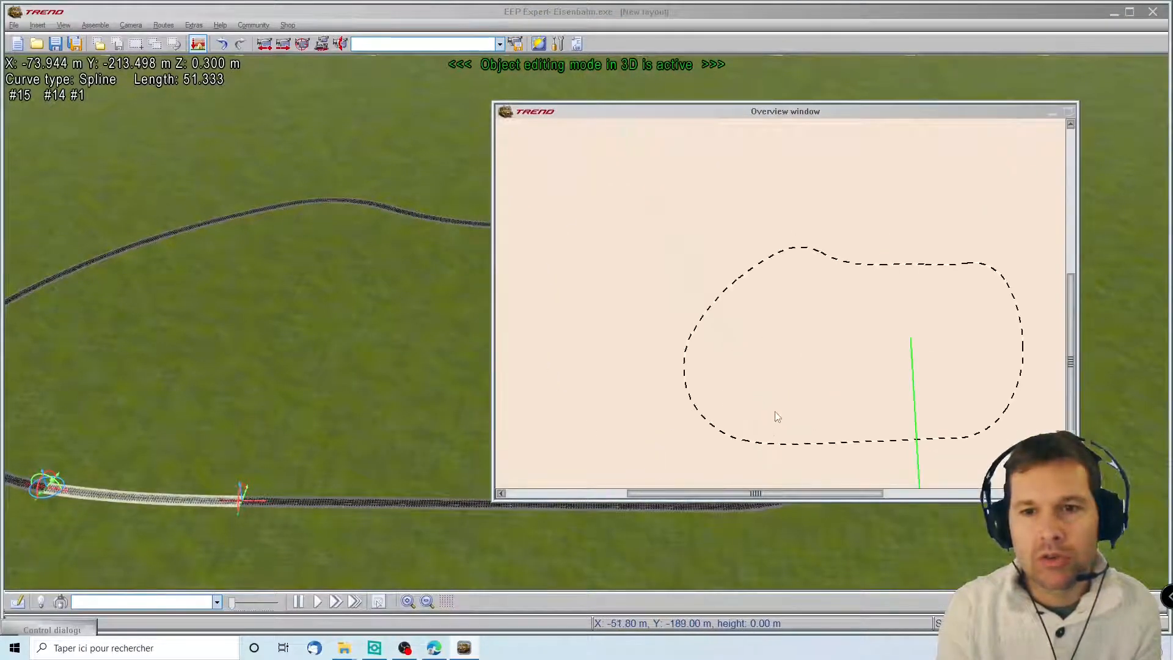
- Select all the loop's track segments in the Overview window with a block selection around them
left_click(152, 11)
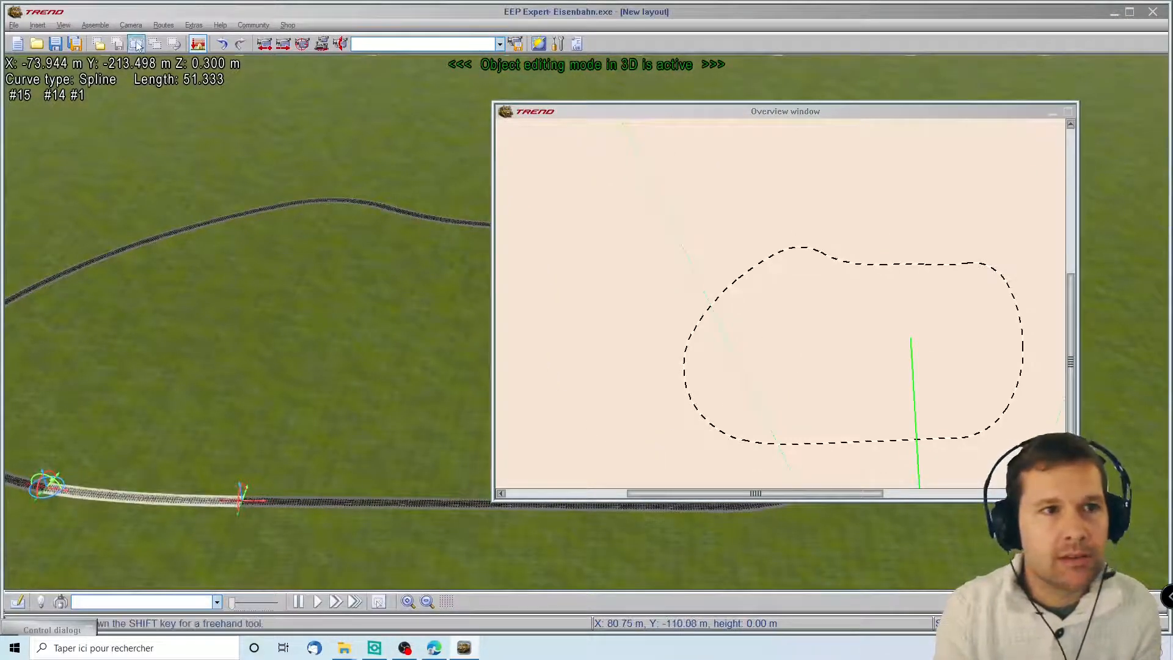
left_click_drag(613, 219, 1016, 460)
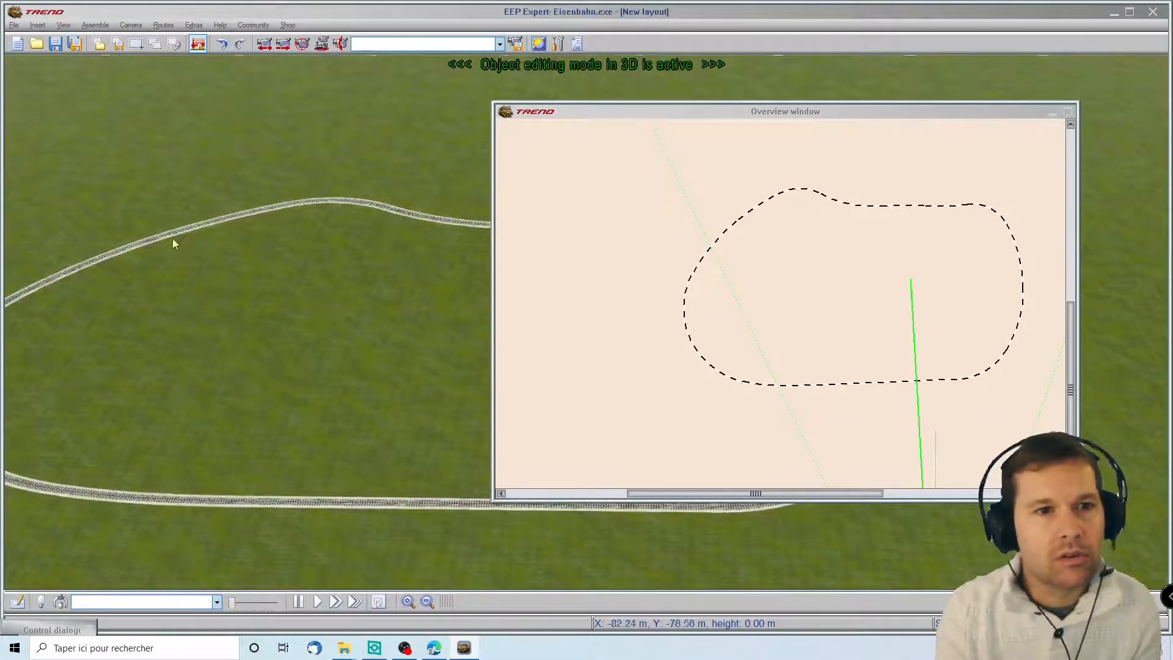
left_click(140, 44)
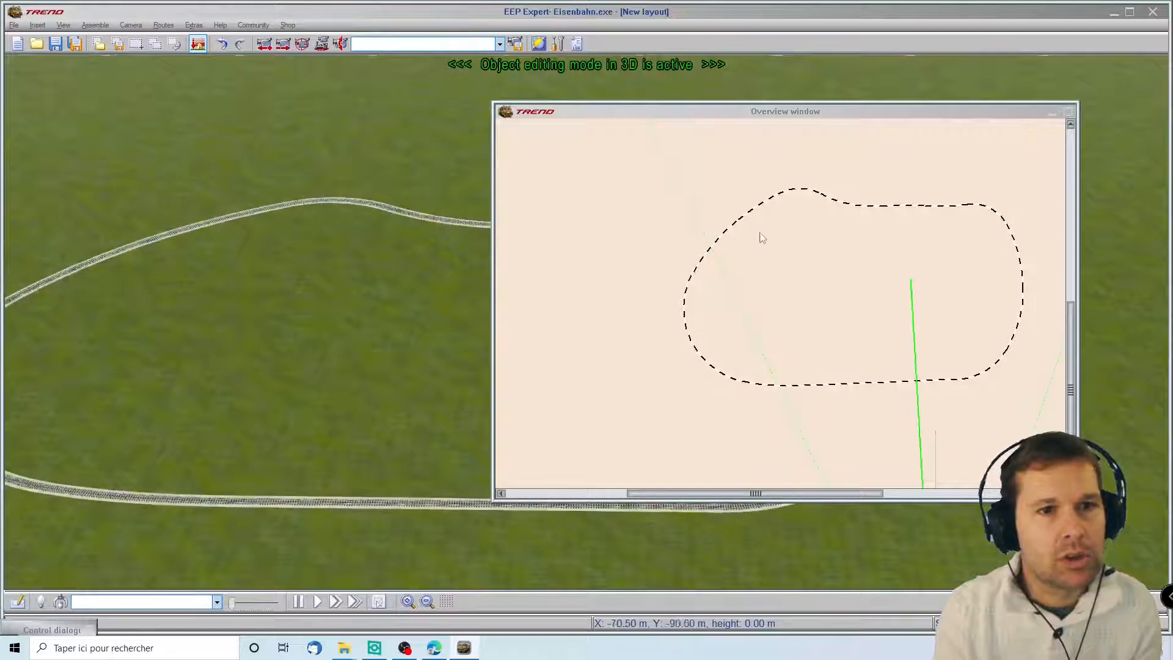
- Copy the selected loop as a block and place the duplicate north of the original with clear space between them
left_click(736, 273)
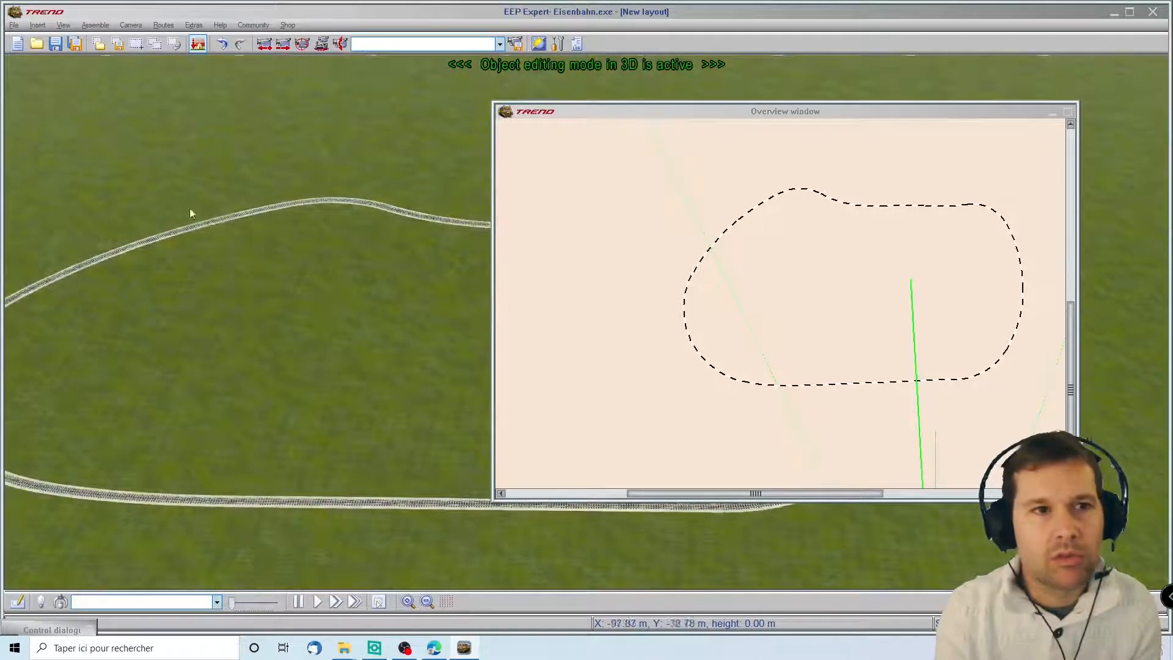
right_click(208, 221)
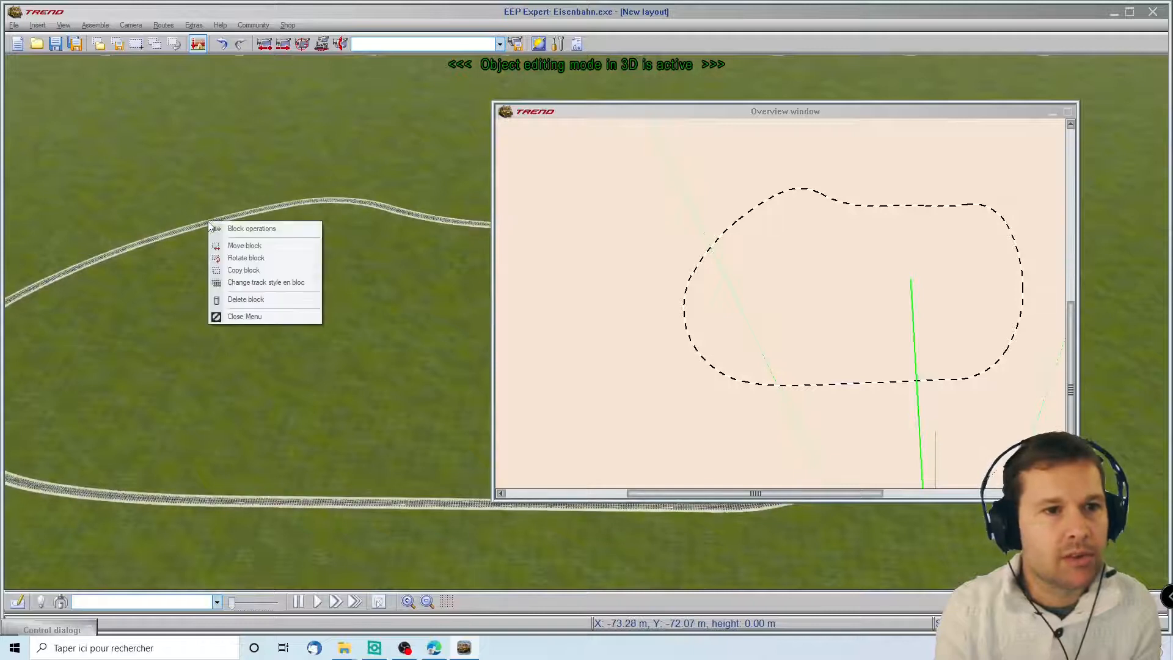
left_click(252, 258)
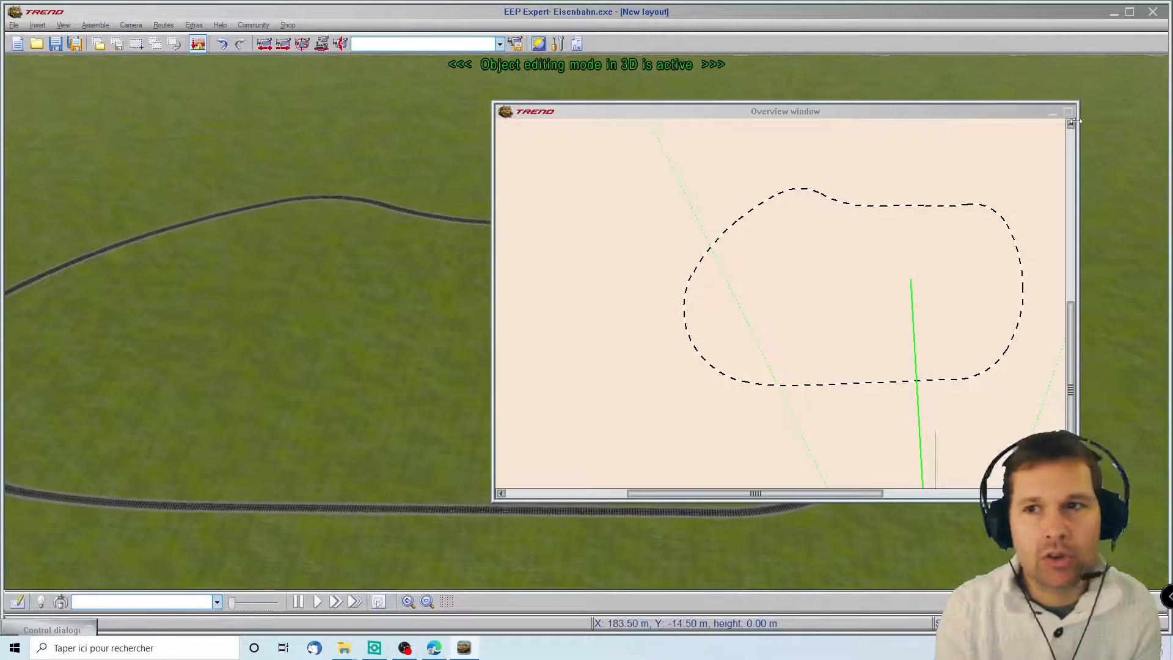
left_click(1052, 114)
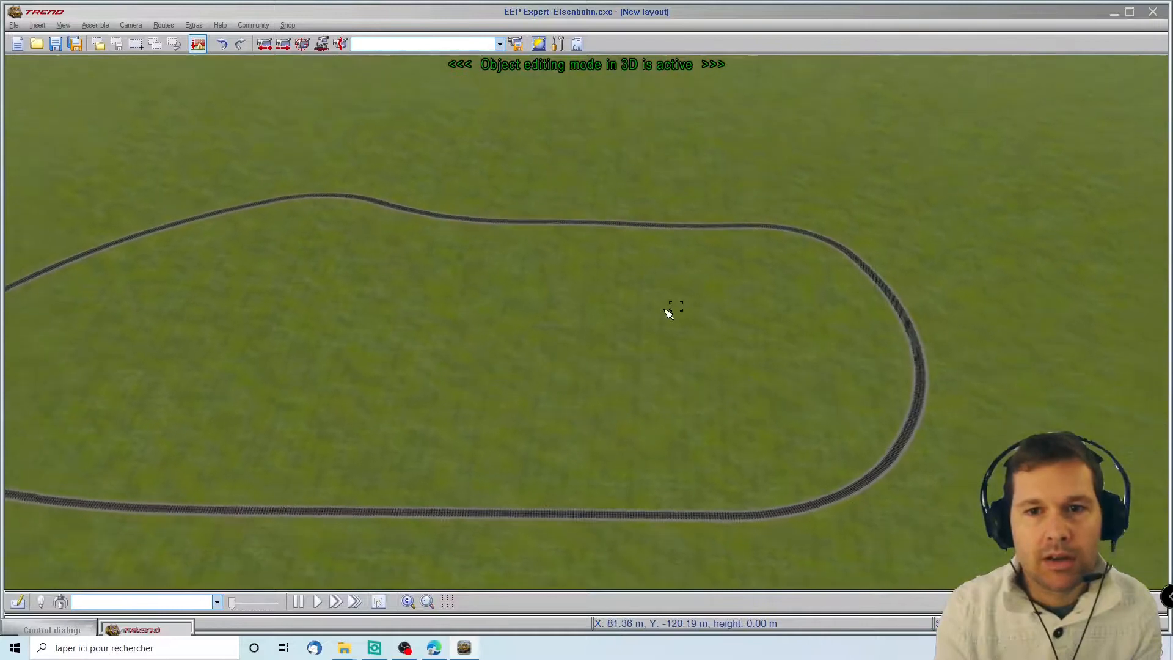
scroll(664, 309, "down", 3)
key("Up")
left_click(534, 159)
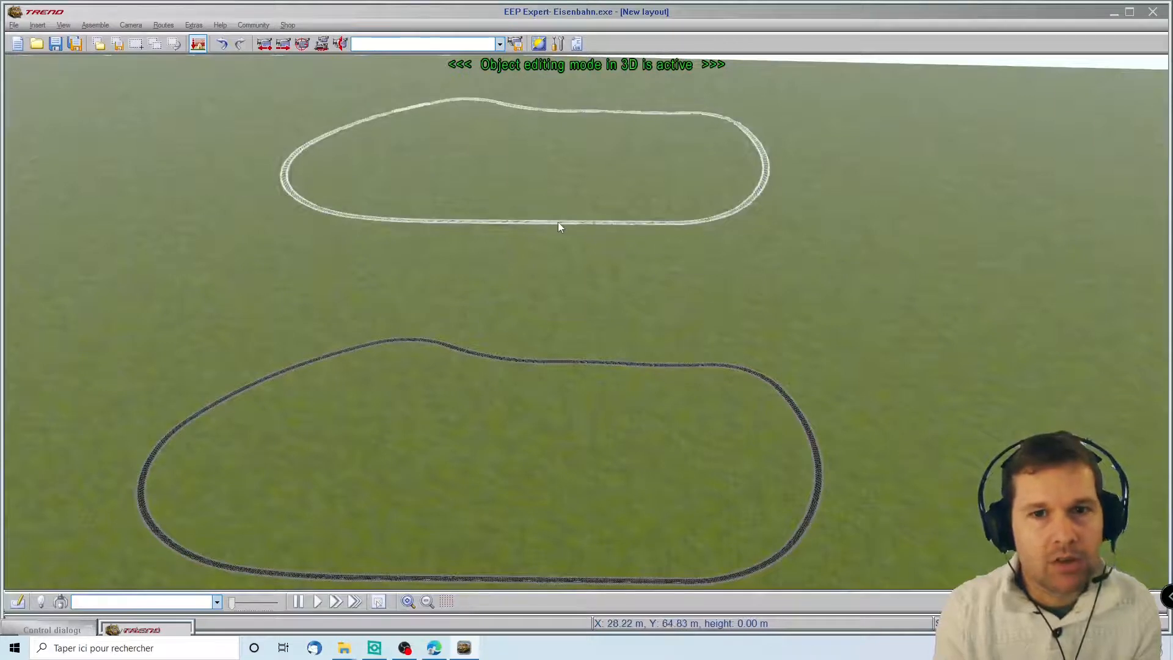
scroll(558, 222, "up", 1)
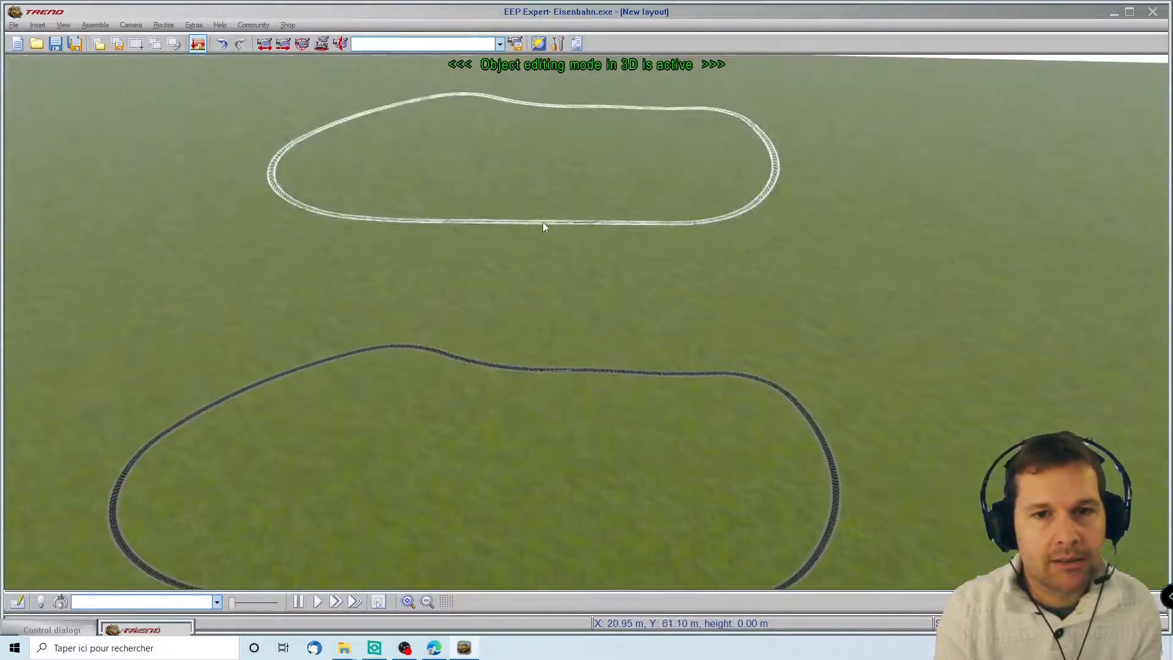
mouse_move(543, 221)
left_click(551, 263)
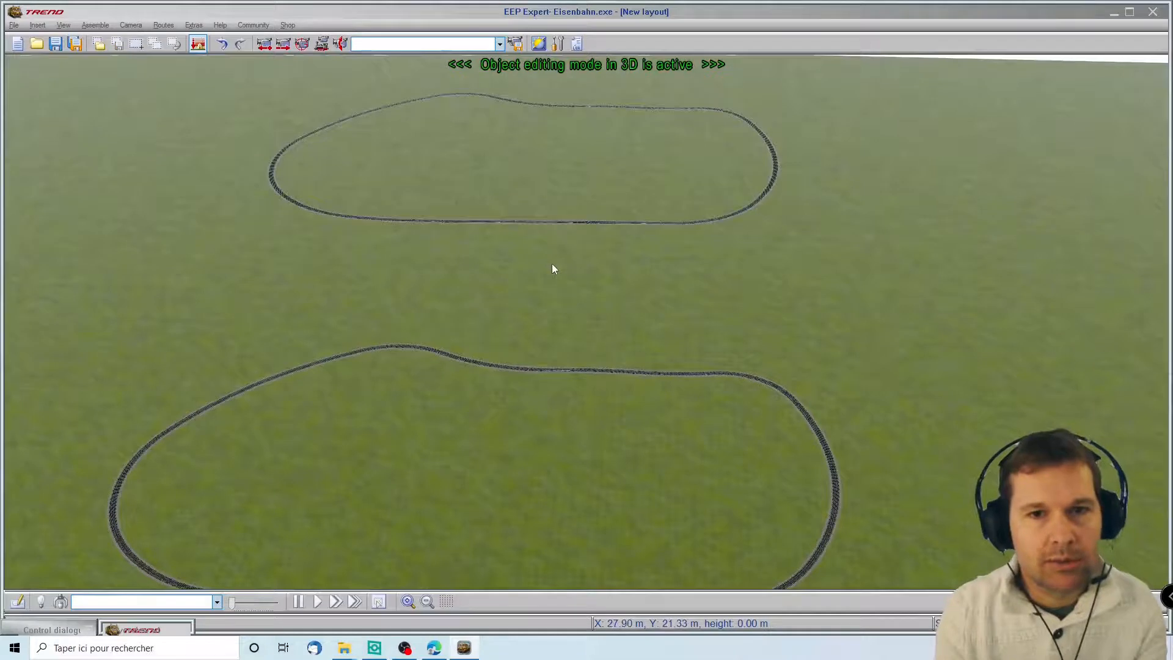
- Choose UIC60 1435mm Betonschwelle ABS 3D as the replacement track style for the segment at the copied loop's western end
scroll(548, 237, "up", 3)
middle_click_drag(647, 333, 289, 426)
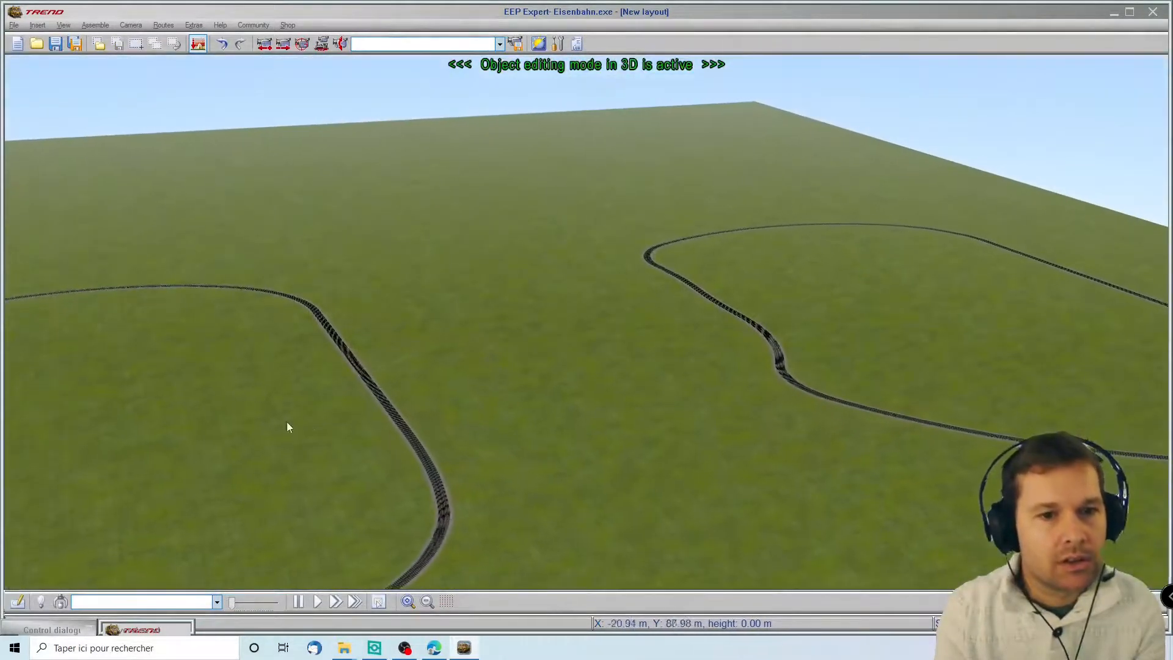
left_click(35, 401)
left_click(675, 569)
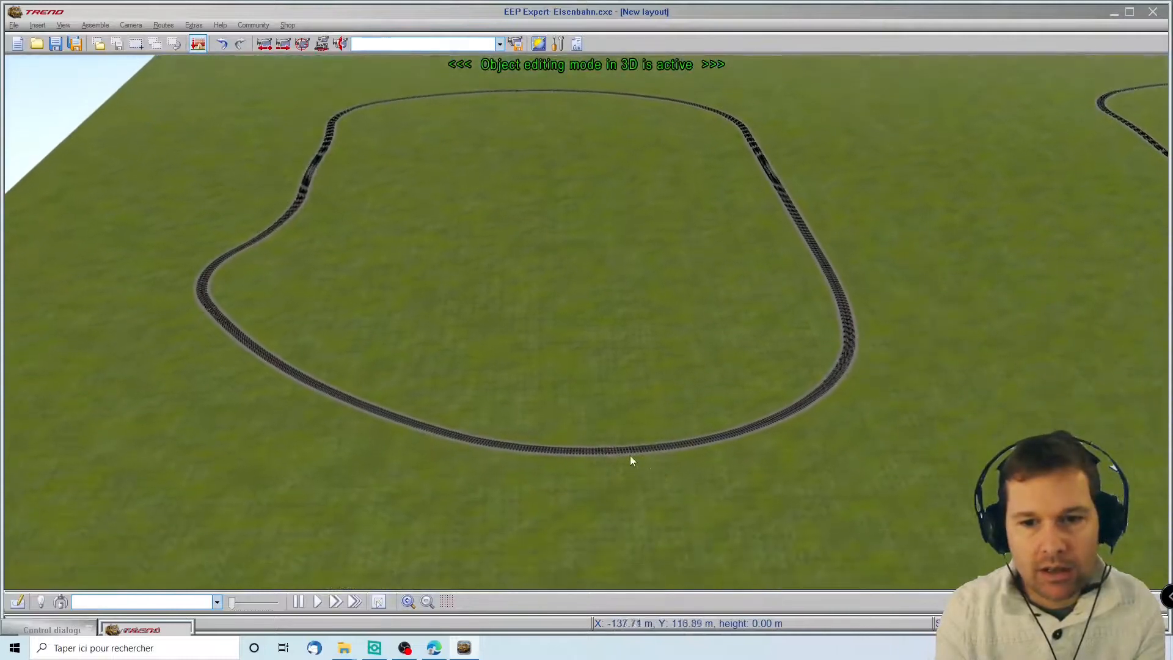
left_click(623, 452)
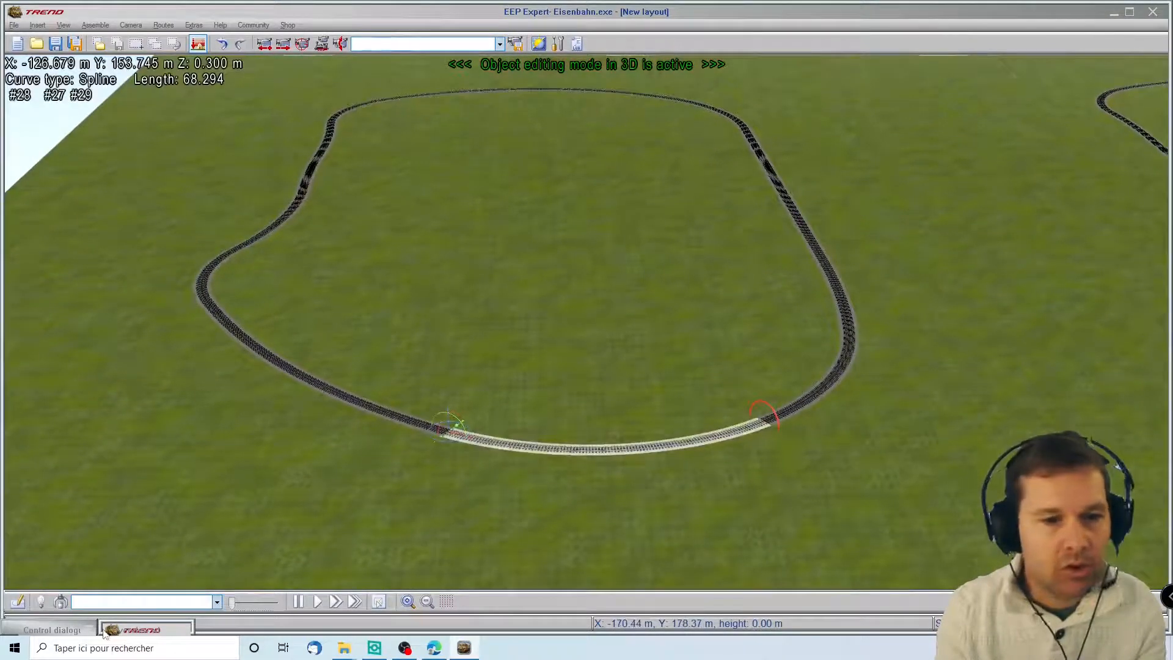
left_click(47, 629)
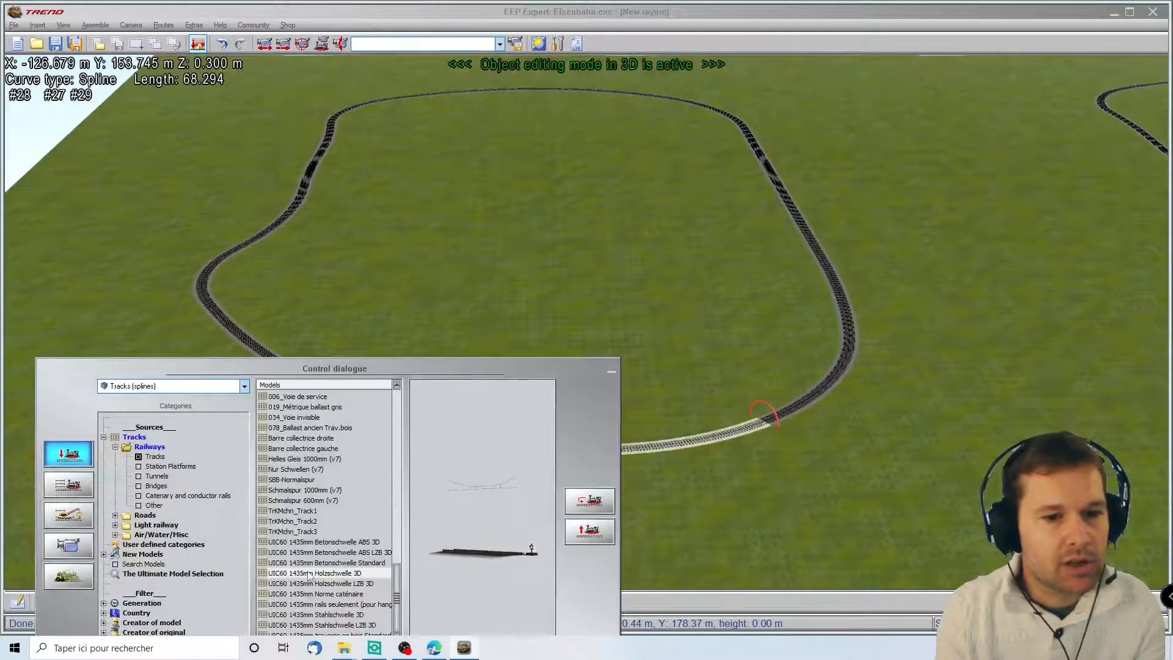
left_click(344, 543)
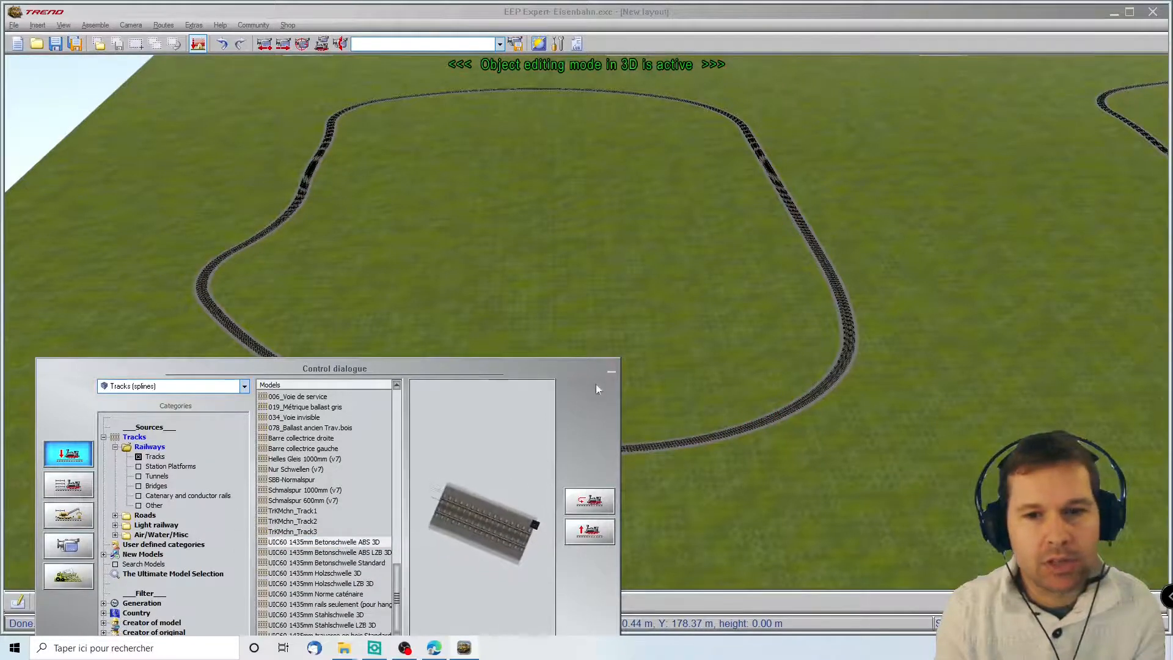
left_click(610, 370)
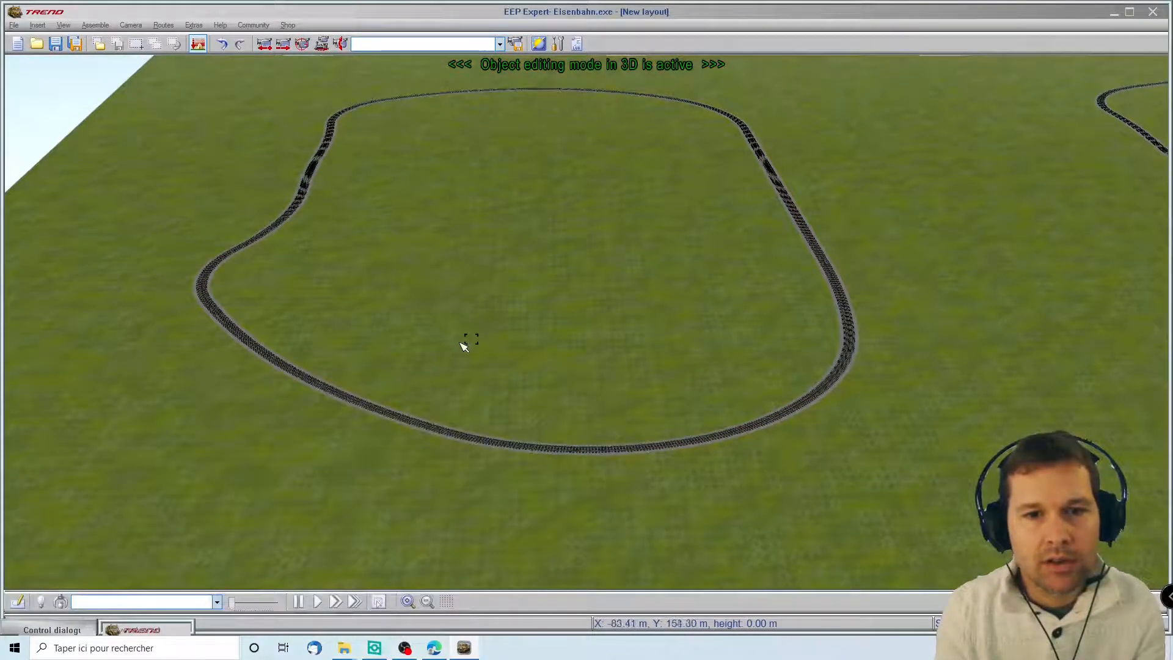
- Replace the segment at the copied loop's western end with UIC60 1435mm Betonschwelle ABS 3D
right_click(588, 453)
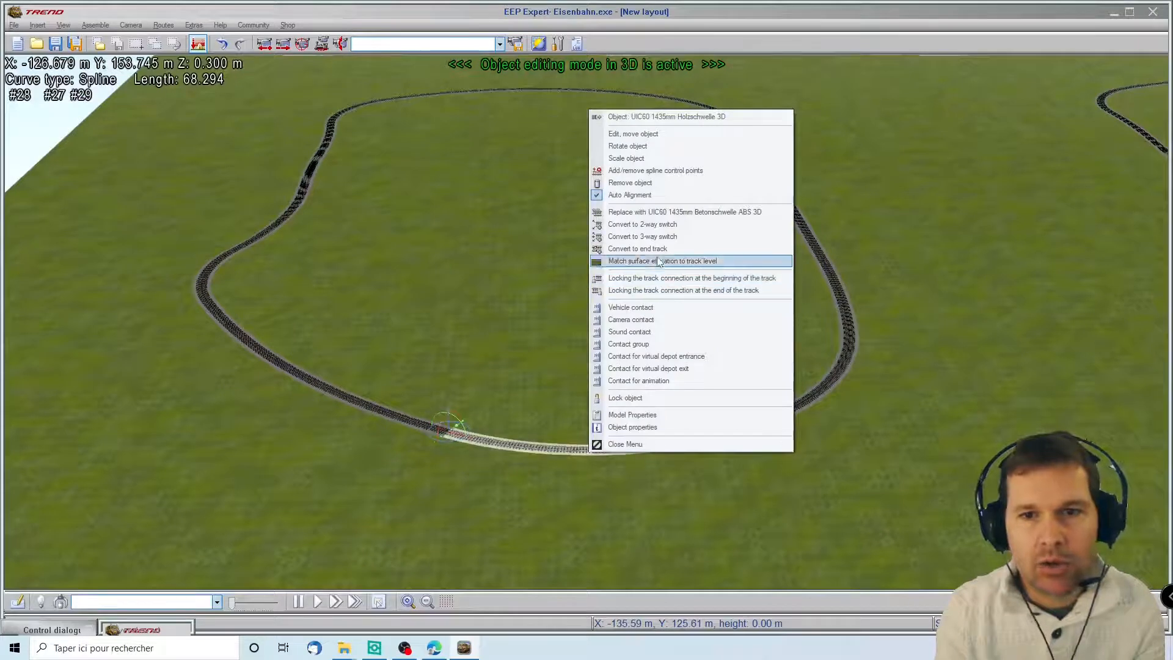
left_click(655, 213)
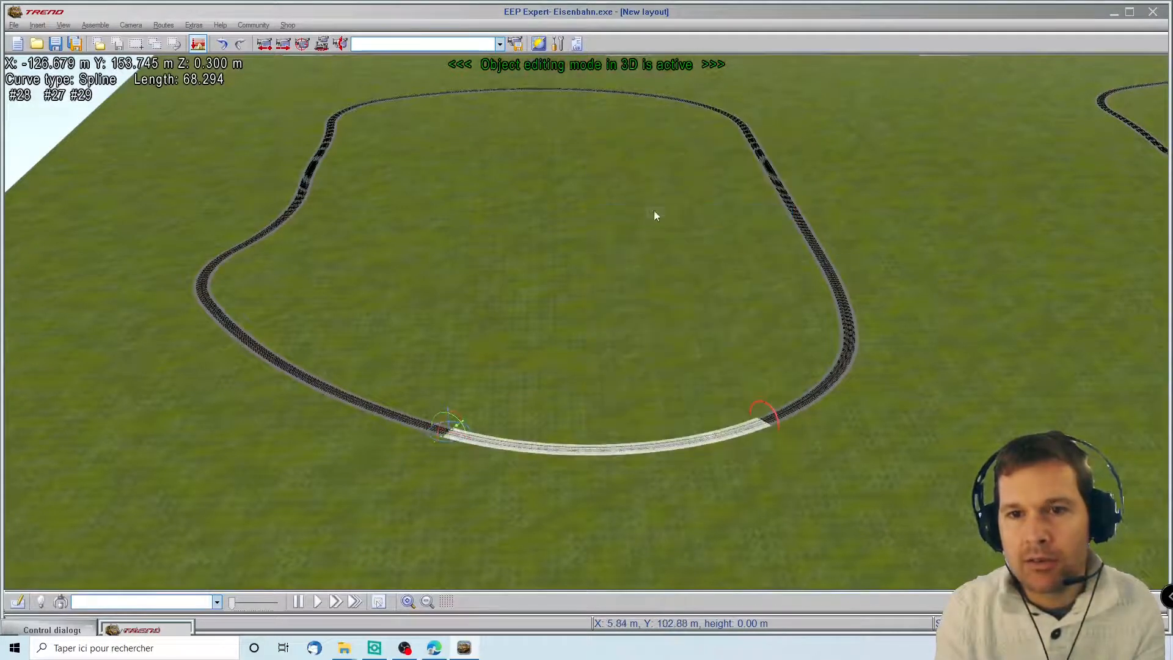
left_click(762, 475)
- Examine the replaced western segment up close, including its transition to the neighbouring wooden-sleeper track
middle_click_drag(615, 519, 659, 530)
scroll(644, 441, "up", 5)
middle_click_drag(799, 504, 763, 356)
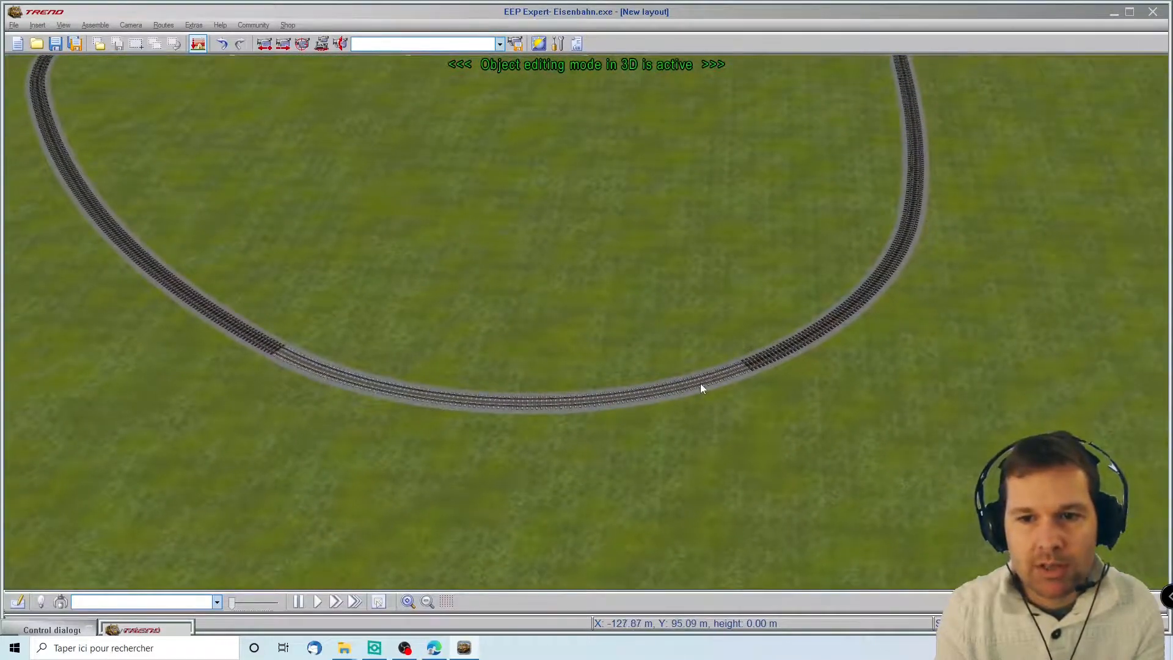
scroll(700, 383, "up", 6)
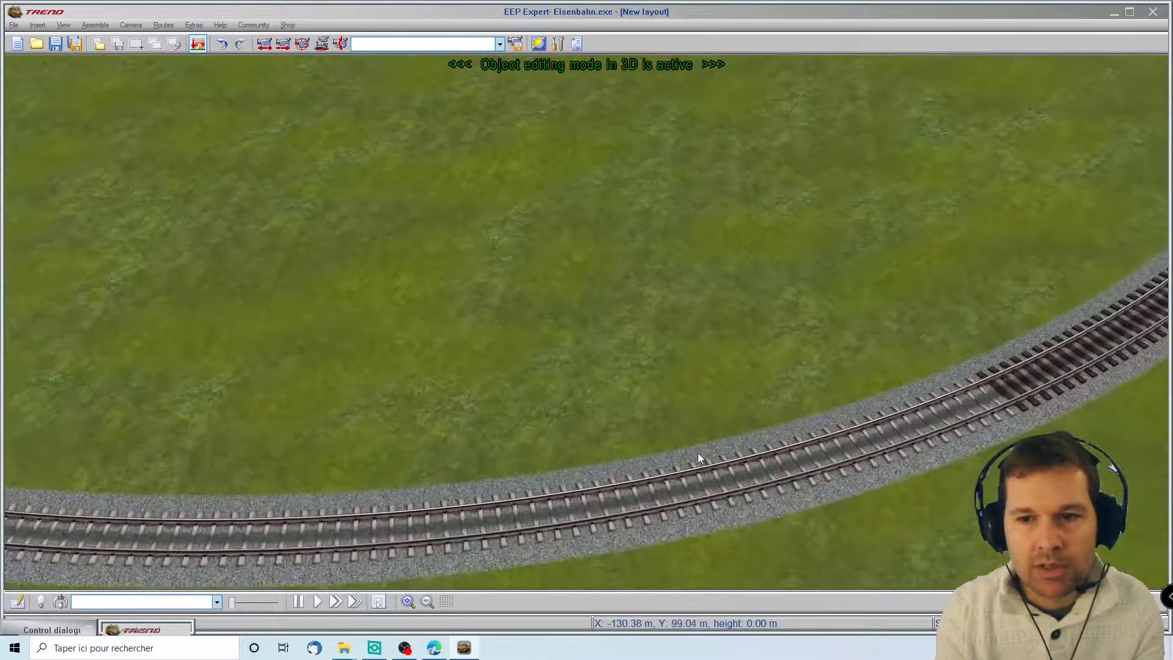
scroll(697, 453, "up", 2)
mouse_move(880, 489)
middle_mouse_down()
mouse_move(726, 487)
mouse_move(885, 481)
middle_mouse_up()
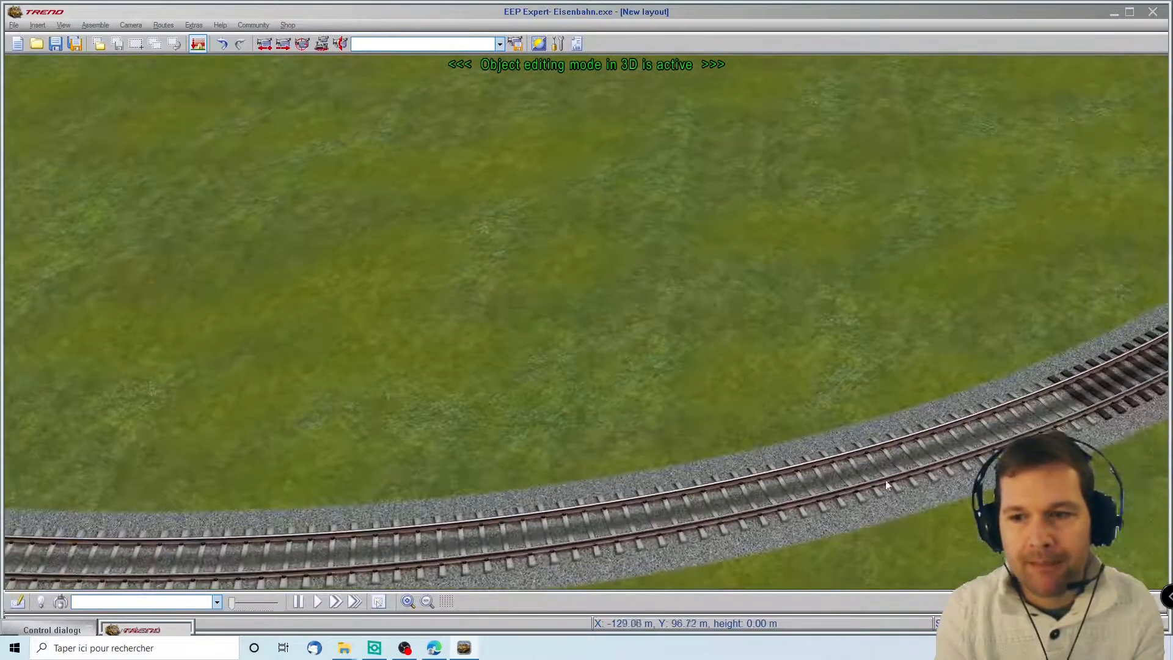
scroll(907, 468, "down", 6)
middle_click_drag(772, 61, 786, 404)
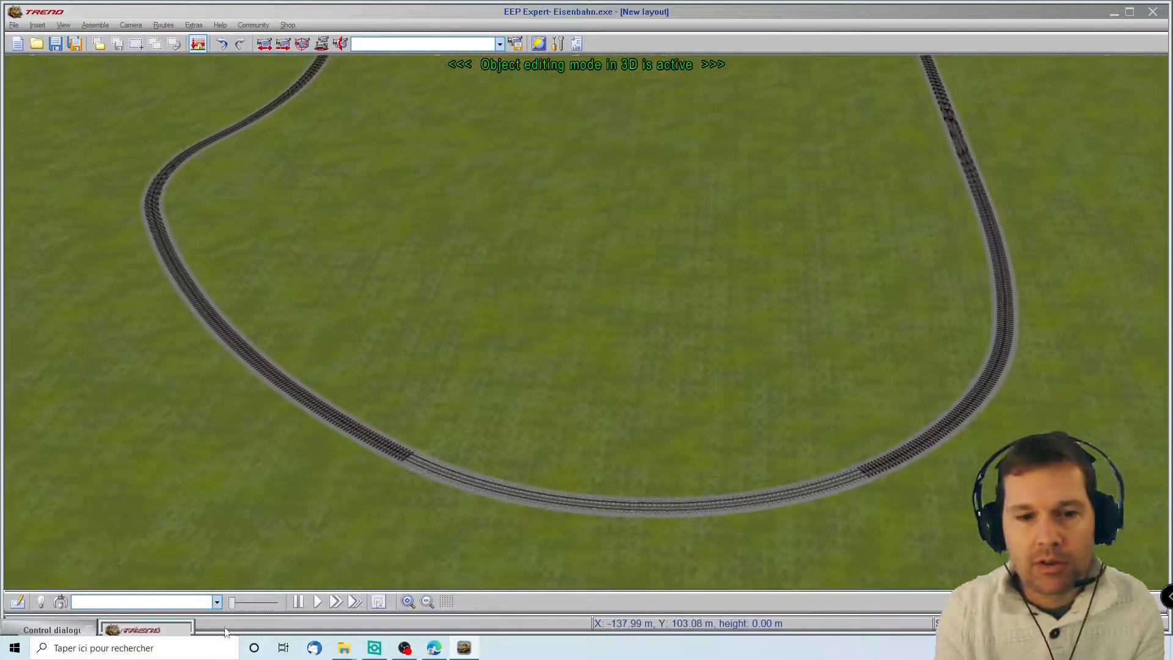
double_click(152, 627)
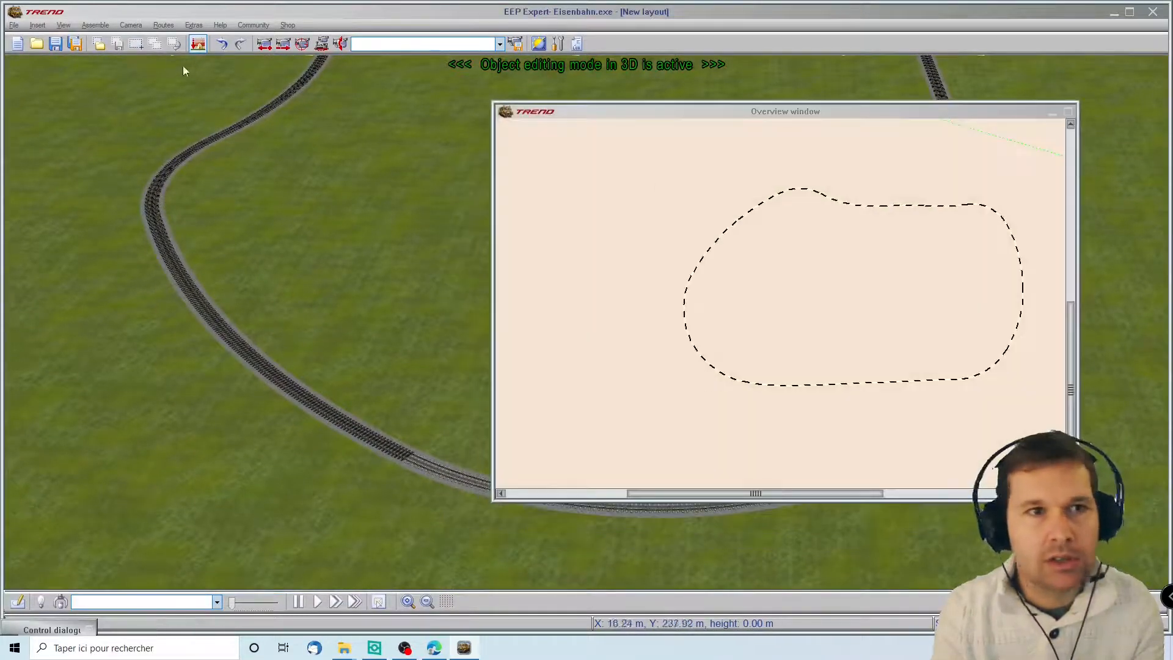
left_click_drag(695, 238, 882, 444)
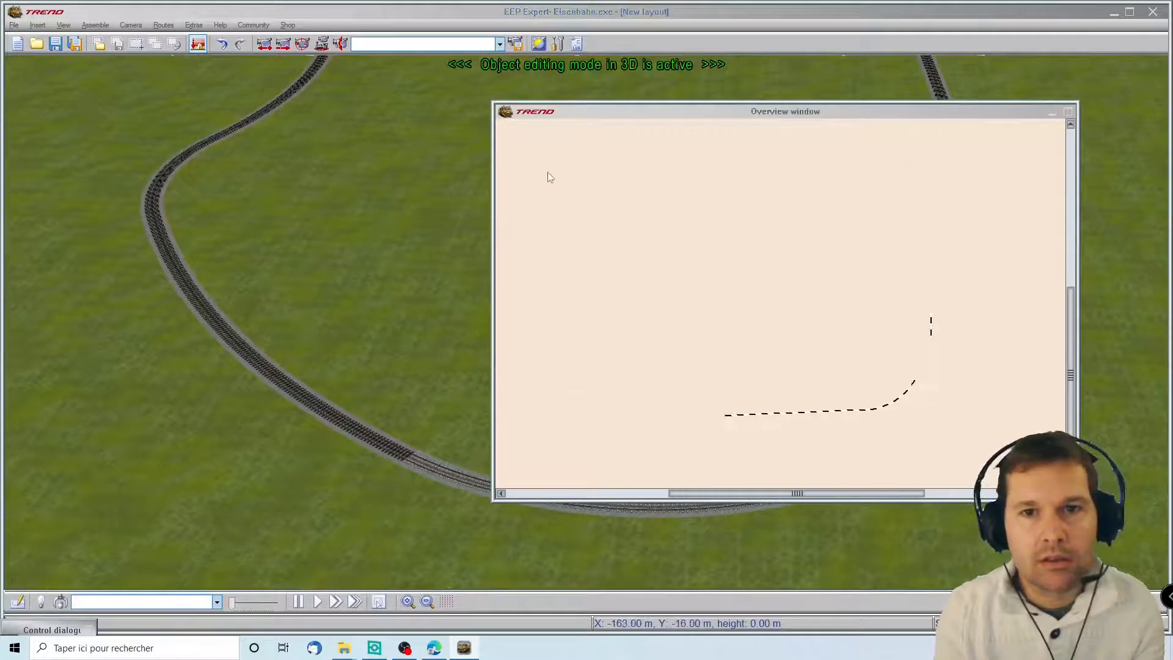
left_click_drag(808, 402, 997, 443)
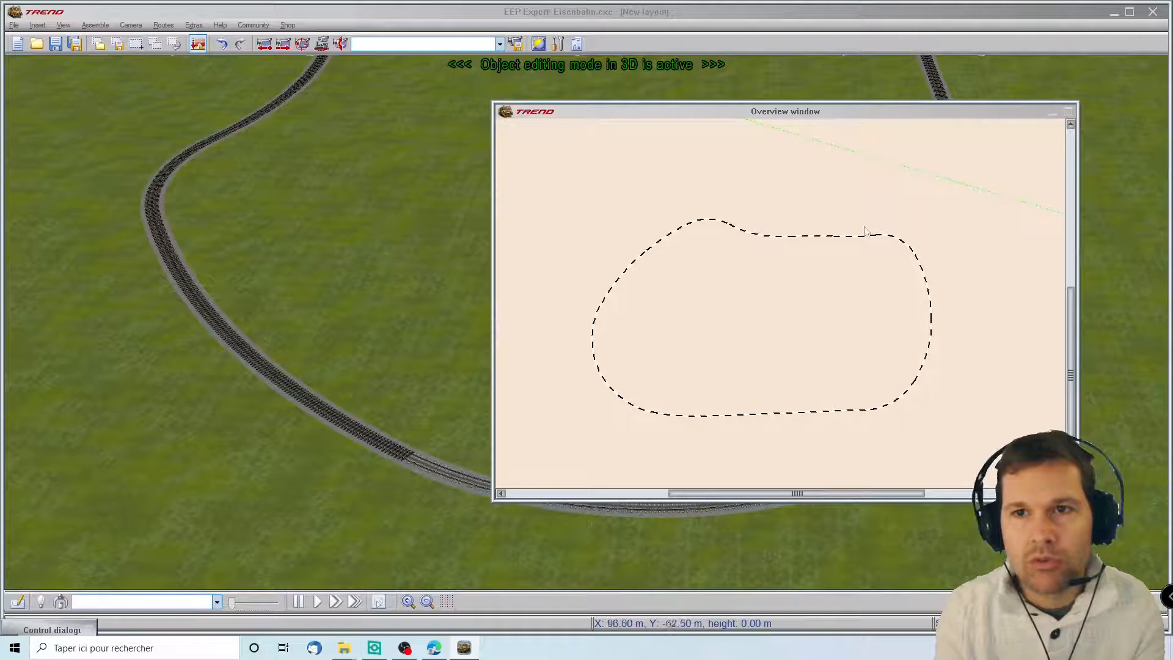
left_click(1053, 116)
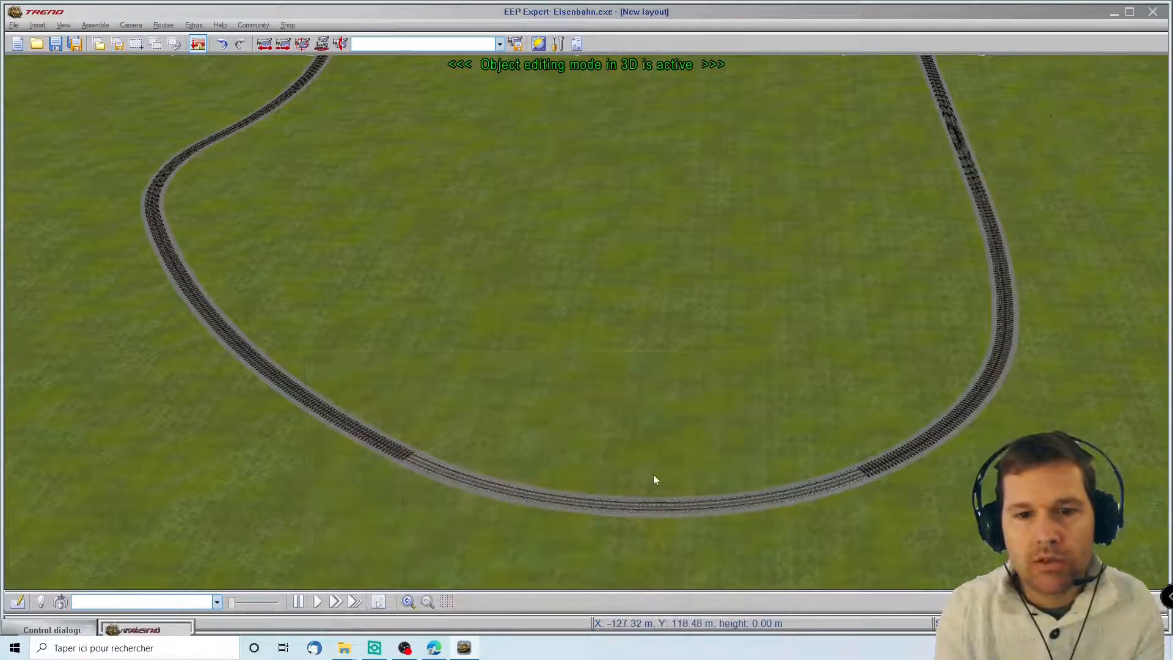
- Select several separate track segments around the copied loop together in the 3D view, leaving out the already replaced western segment
scroll(654, 474, "down", 3)
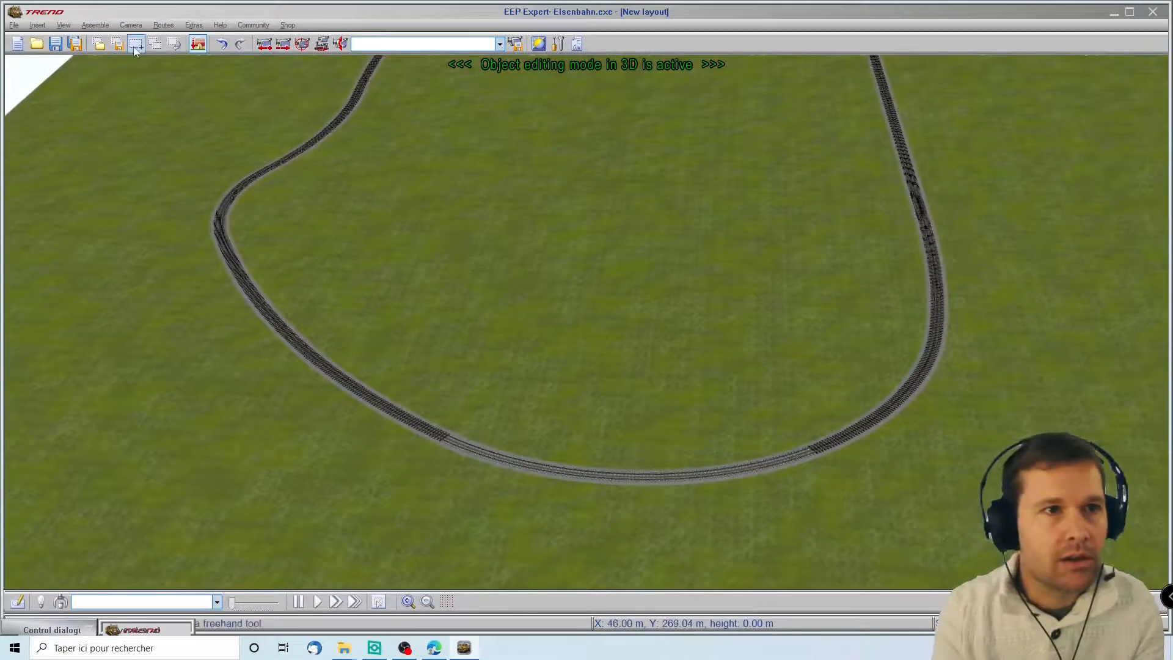
right_click_drag(1097, 272, 1097, 271)
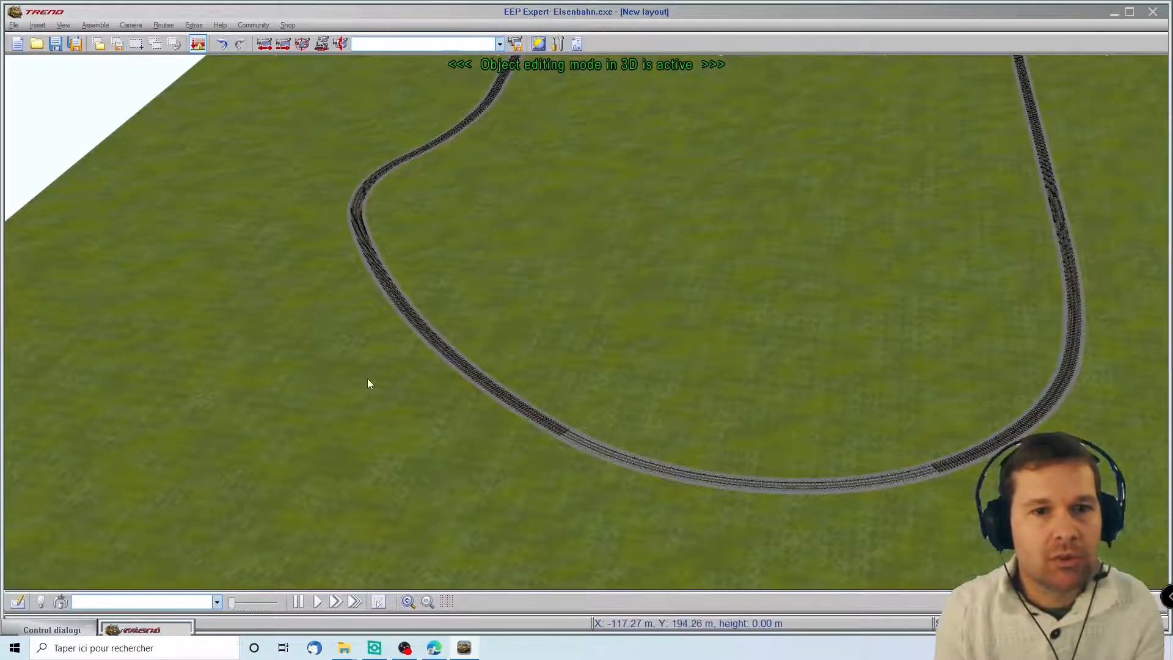
right_click_drag(1104, 225, 1104, 225)
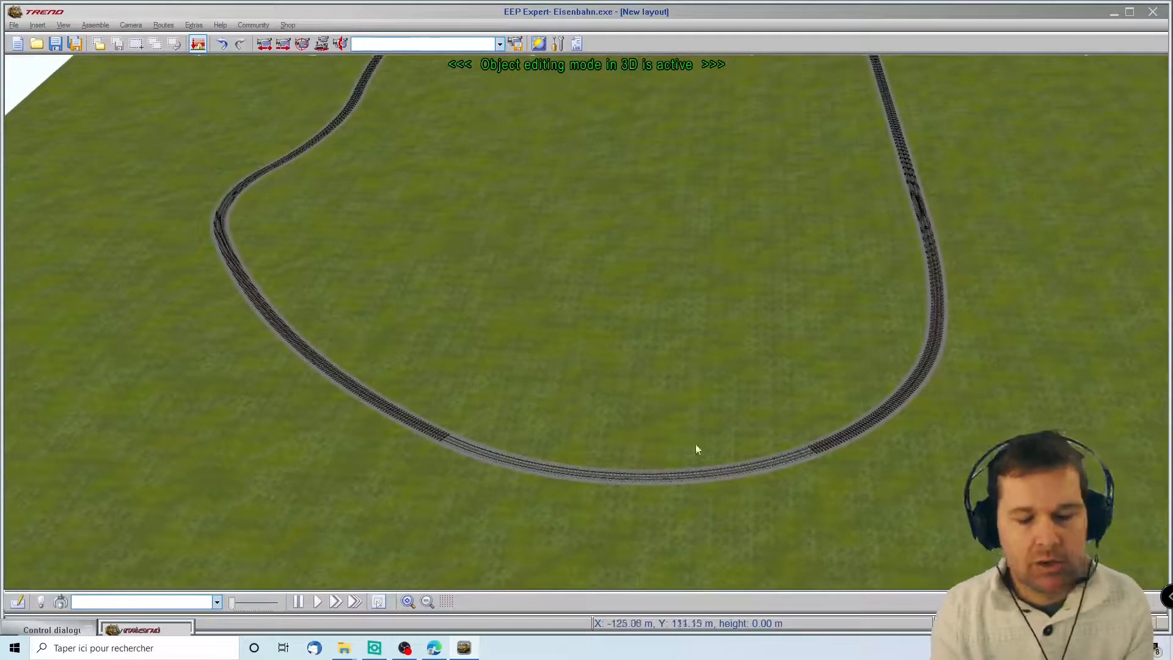
left_click(852, 436)
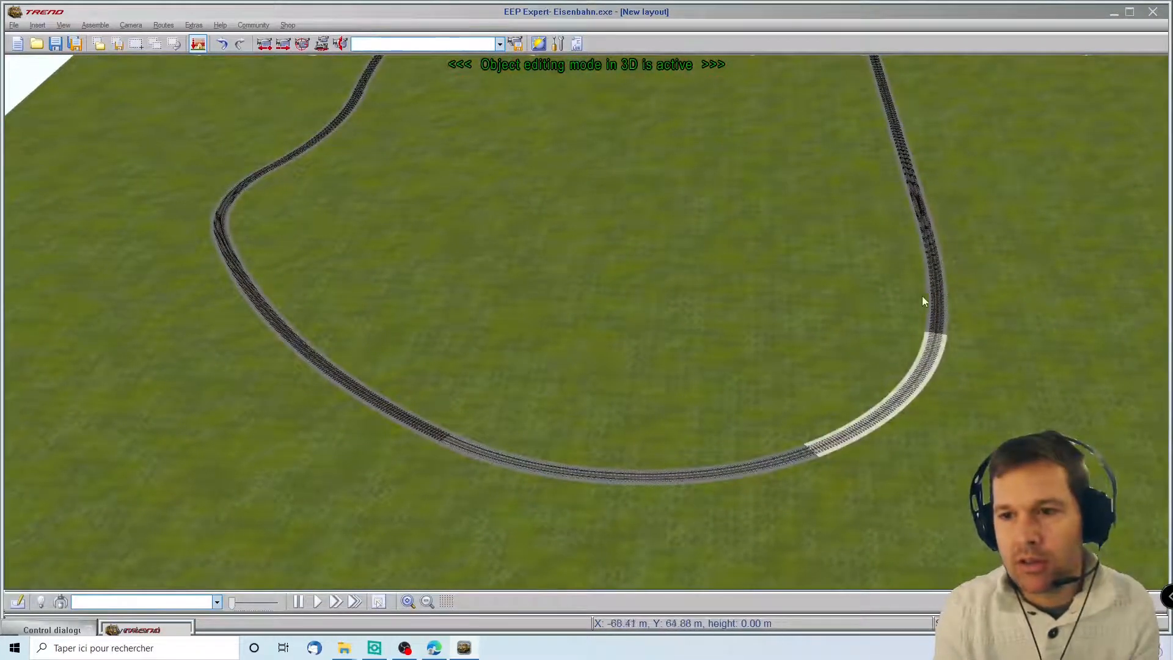
left_click(907, 172, "ctrl")
right_click_drag(882, 56, 881, 56)
left_click(837, 184, "ctrl")
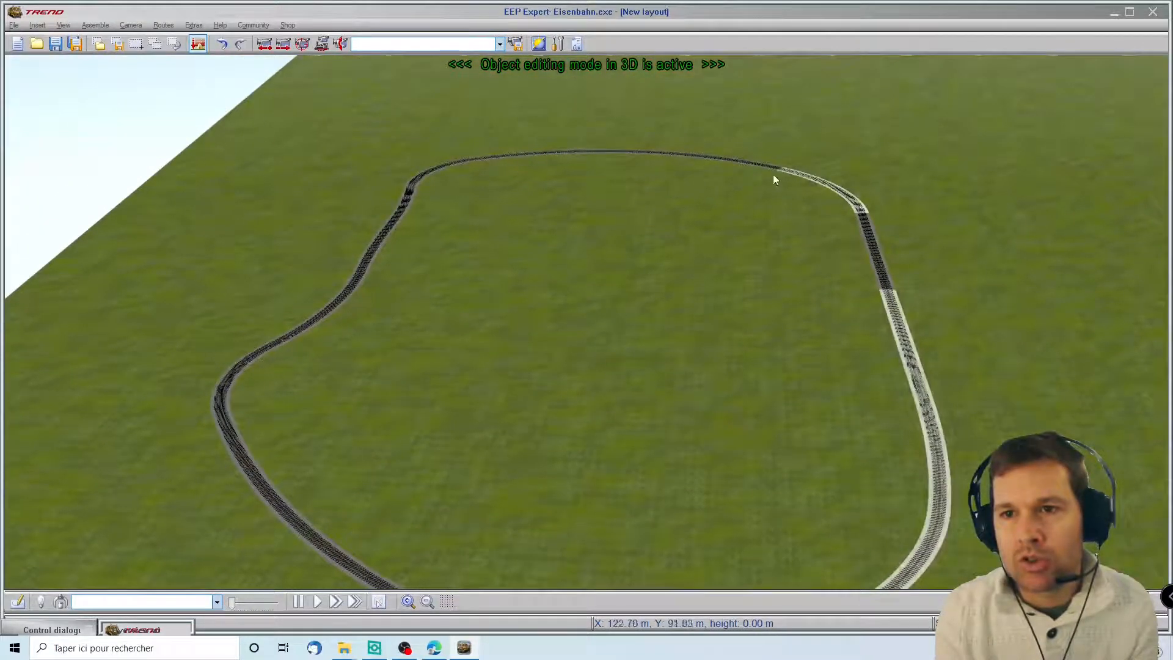
left_click(684, 155, "ctrl")
left_click(441, 168, "ctrl")
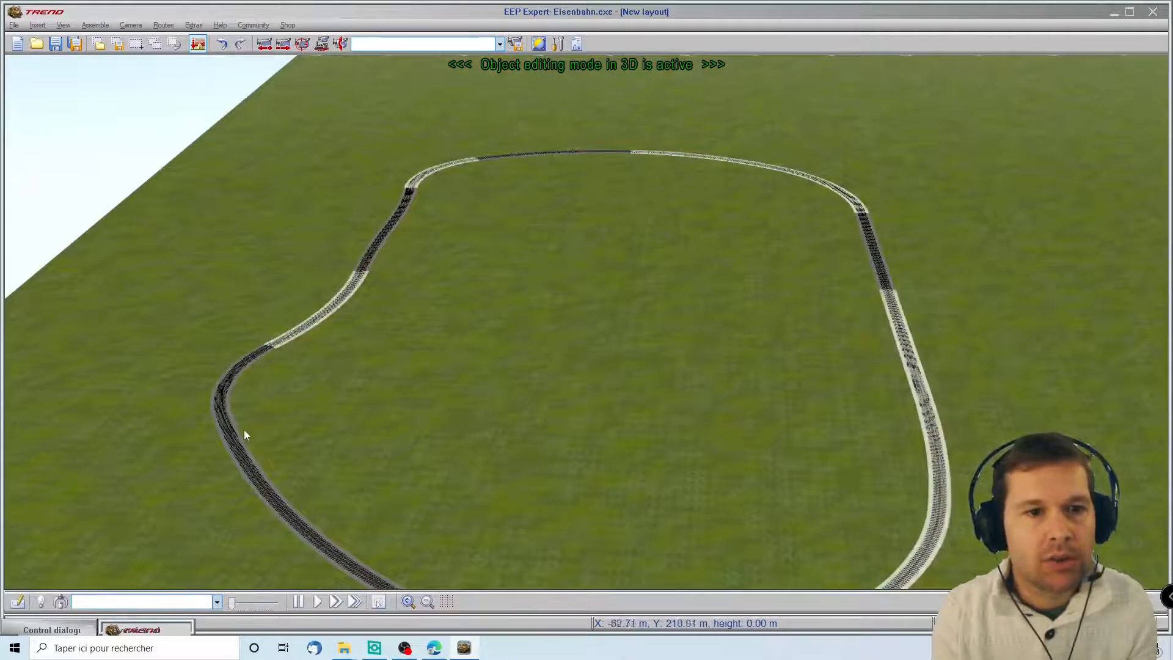
left_click(259, 483)
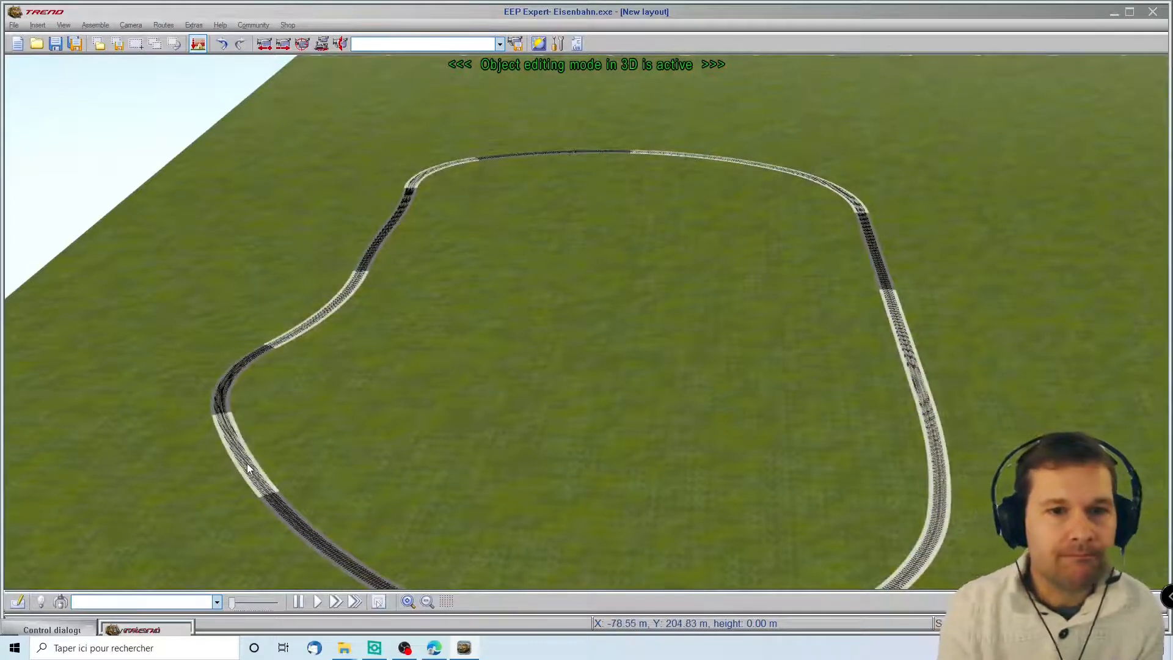
- Exchange the selected track segments' style from UIC60 1435mm Holzschwelle 3D to UIC60 1435mm Betonschwelle ABS 3D
right_click(248, 468)
left_click(297, 524)
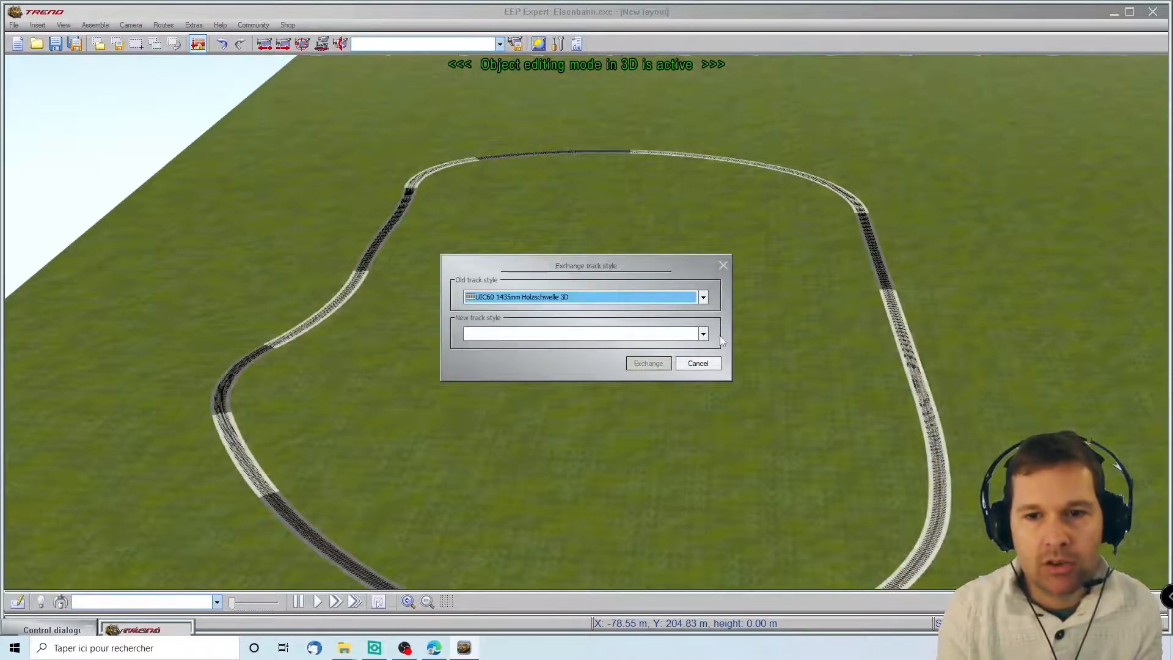
left_click(702, 334)
scroll(617, 422, "down", 6)
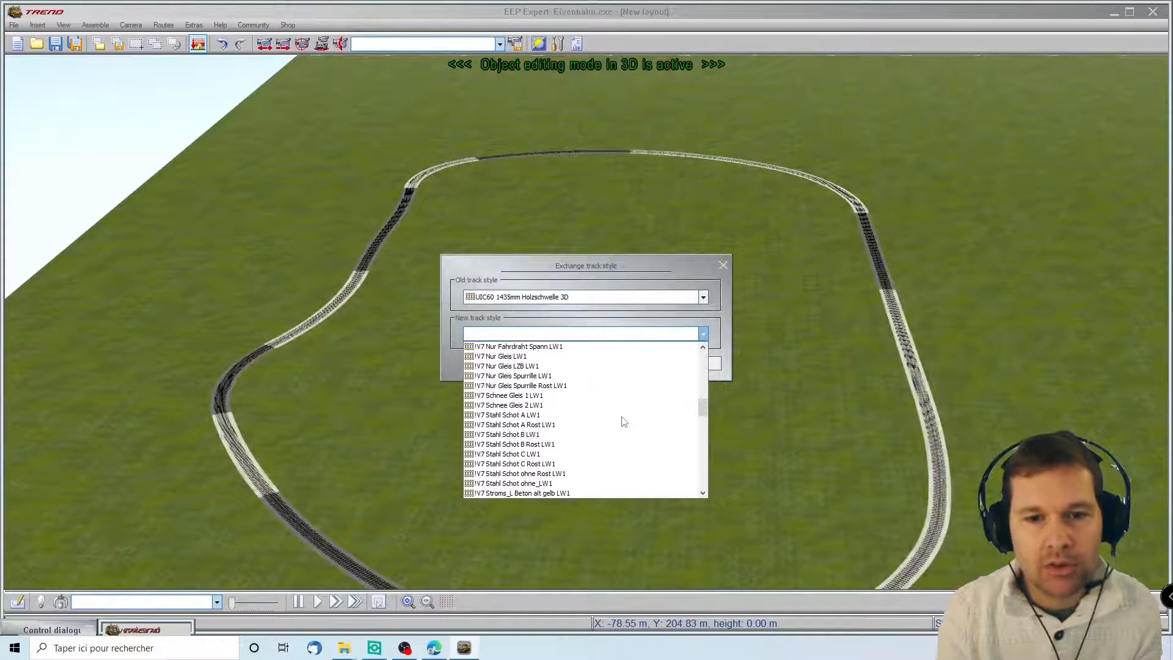
scroll(546, 396, "up", 2)
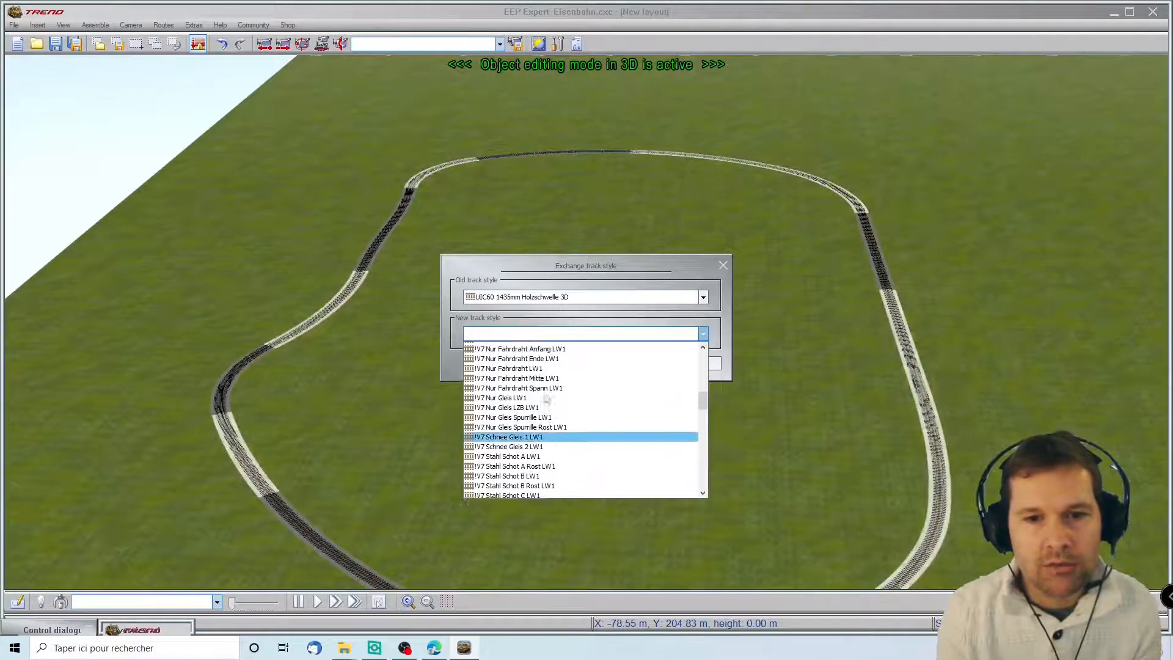
scroll(545, 396, "up", 6)
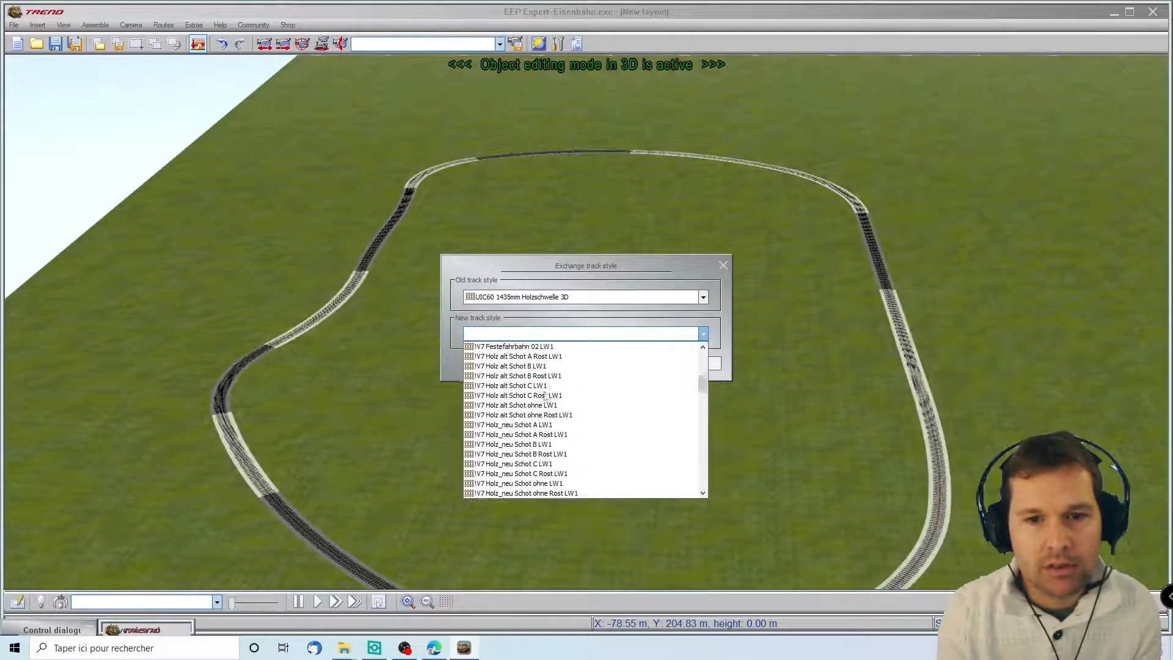
scroll(546, 396, "down", 15)
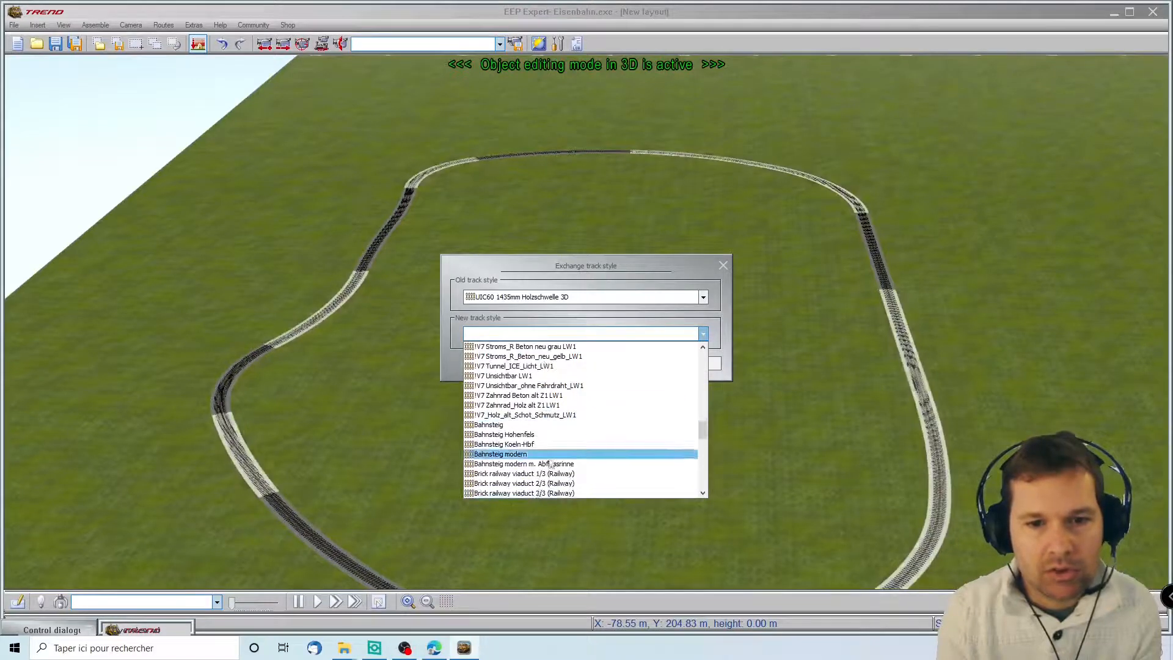
scroll(562, 480, "down", 10)
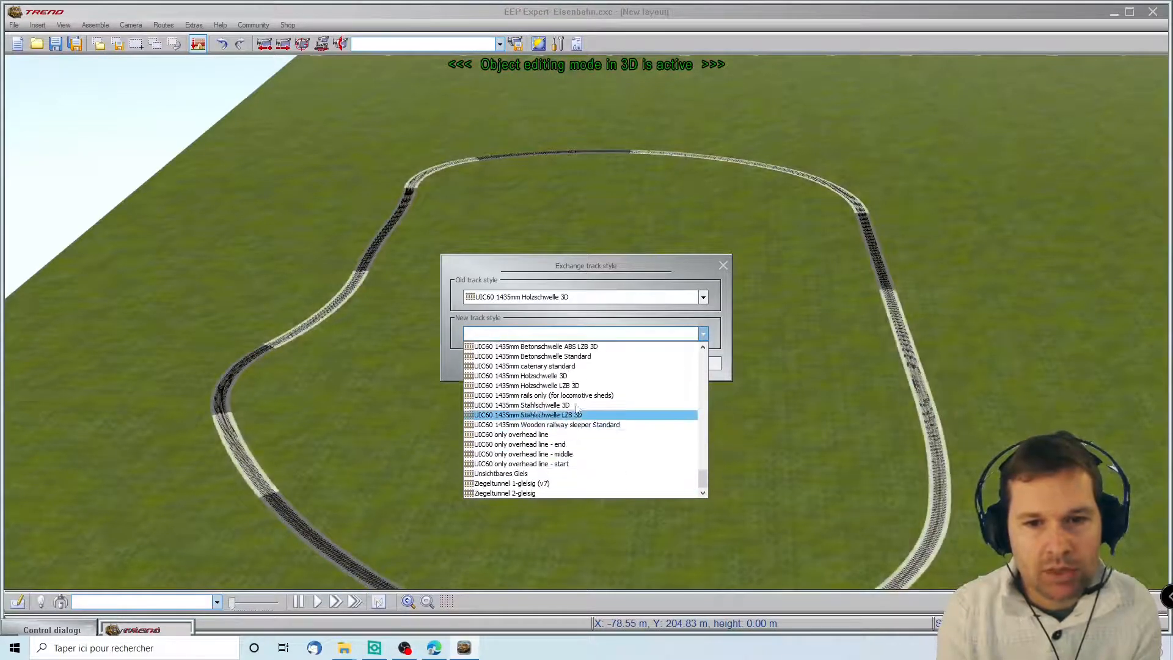
scroll(562, 366, "up", 1)
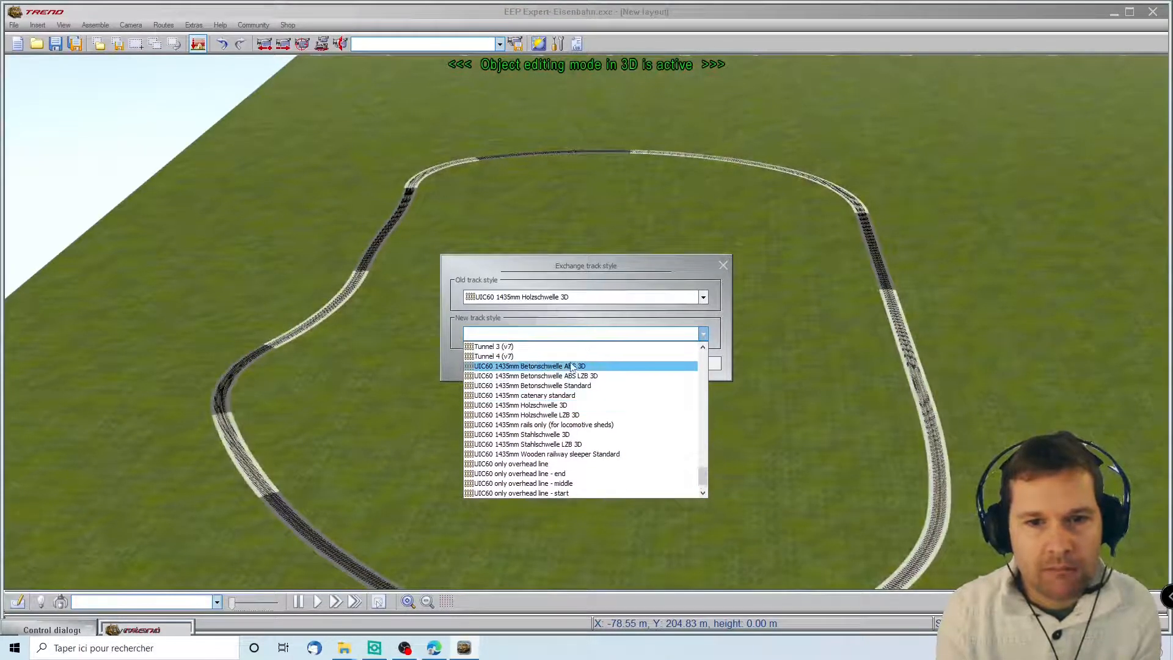
left_click(571, 367)
left_click(642, 361)
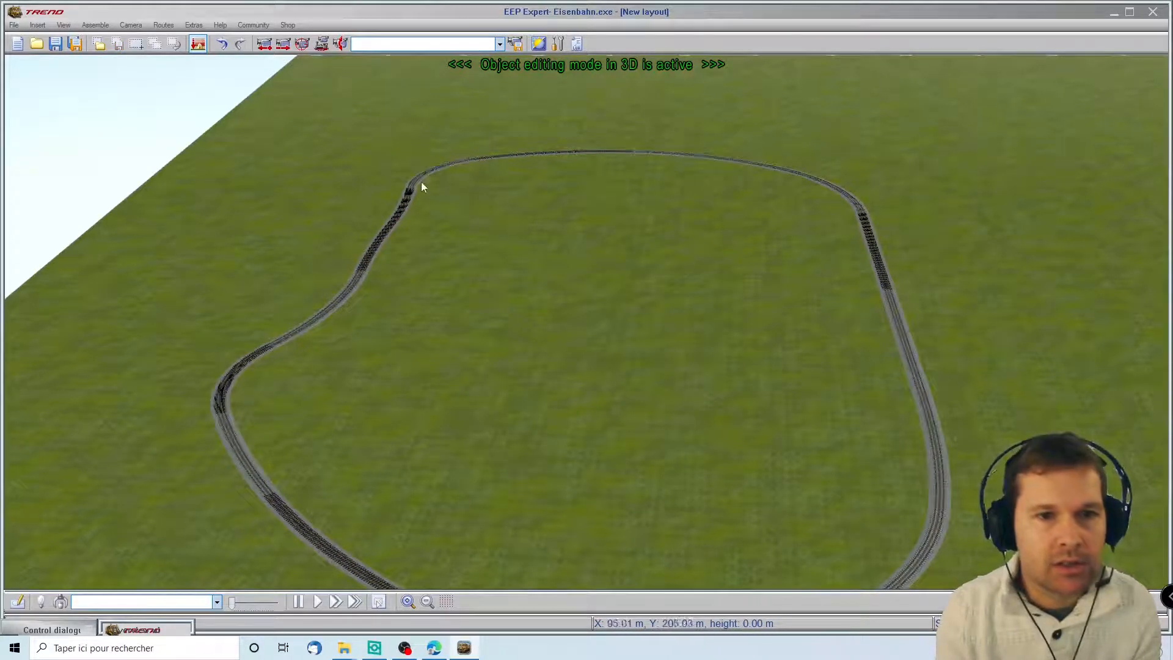
- Delete all tracks of the northern copied loop in the 2D plan view
right_click_drag(819, 457, 1099, 525)
scroll(635, 505, "down", 5)
right_click_drag(635, 504, 550, 526)
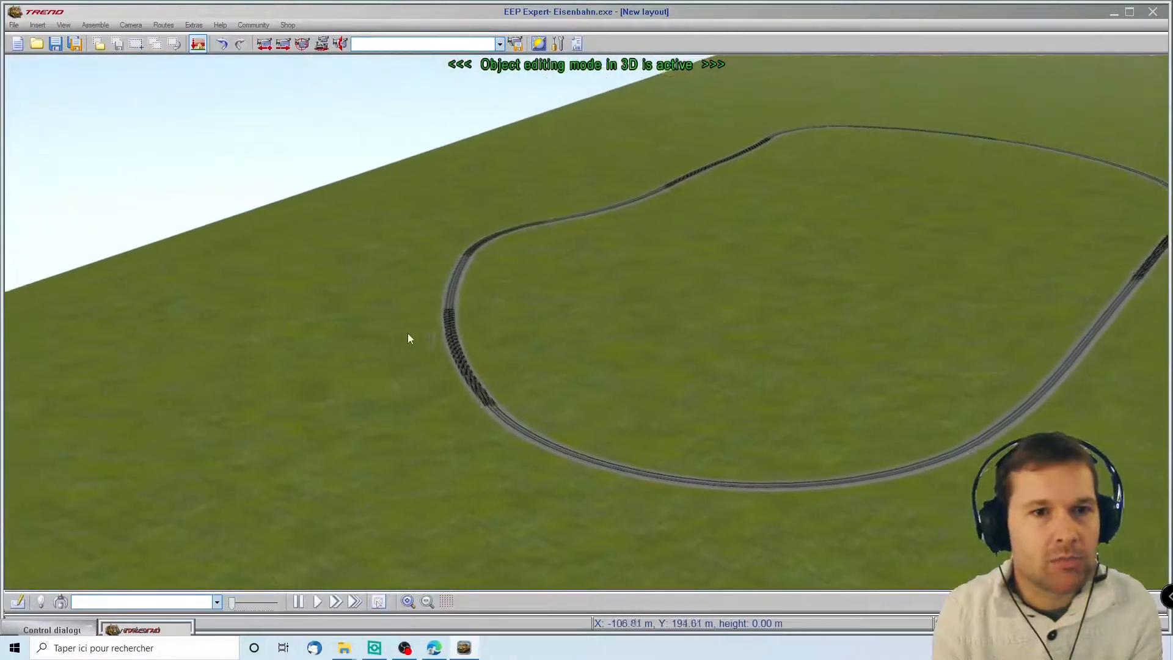
left_click(16, 602)
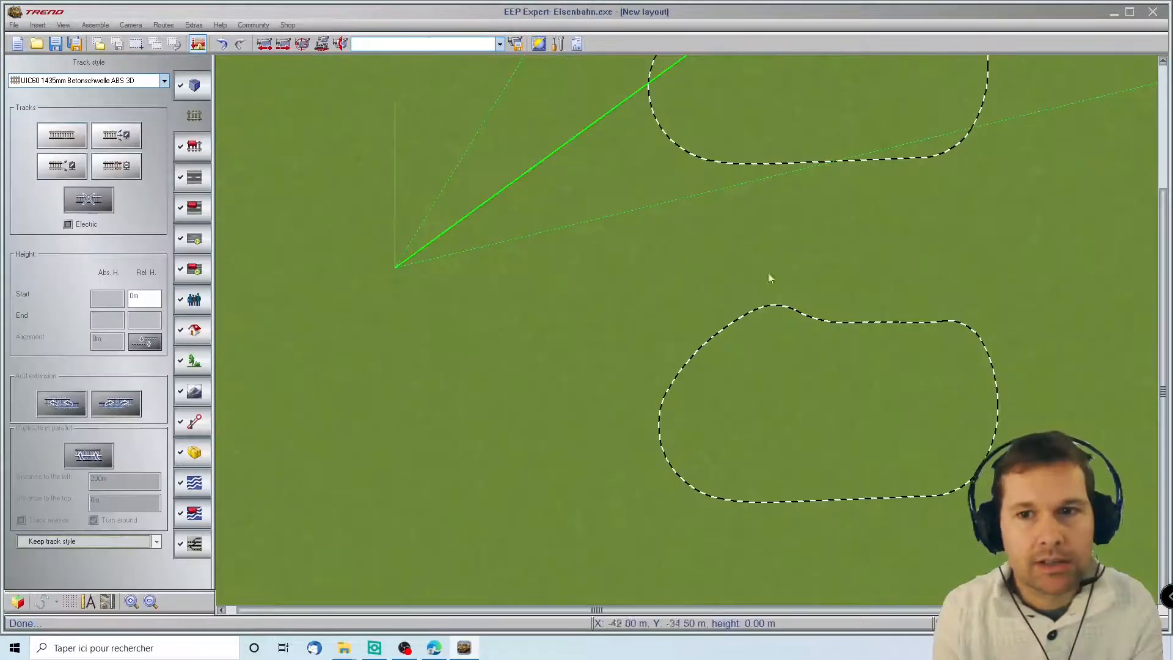
scroll(835, 59, "up", 3)
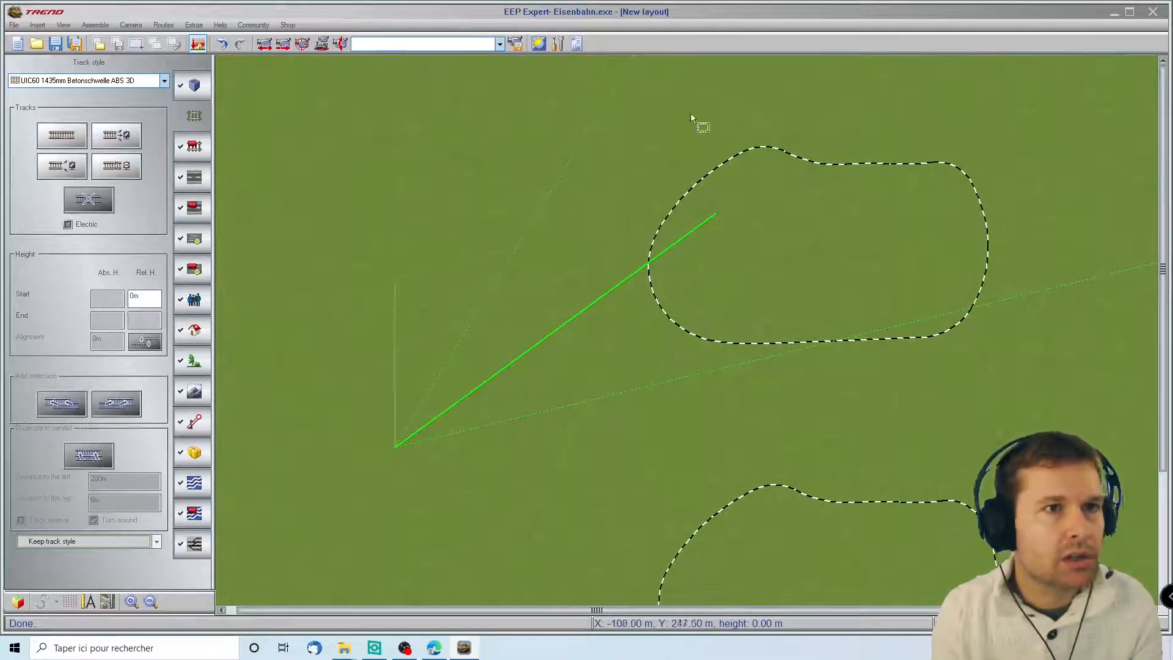
left_click_drag(1022, 367, 1022, 367)
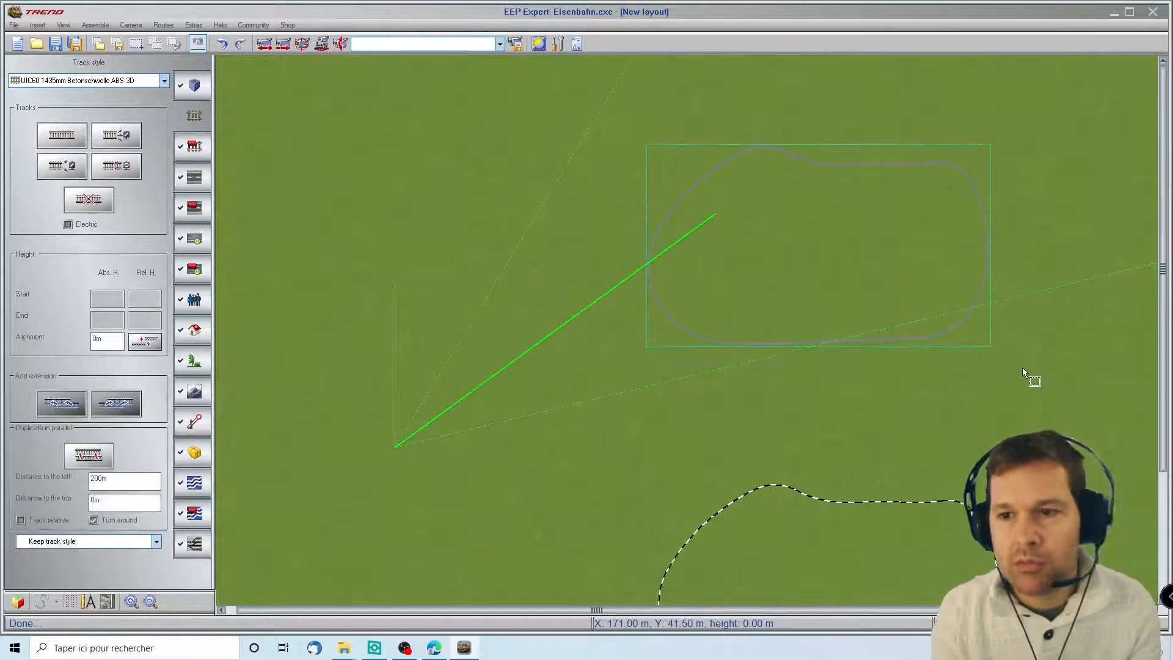
key("Delete")
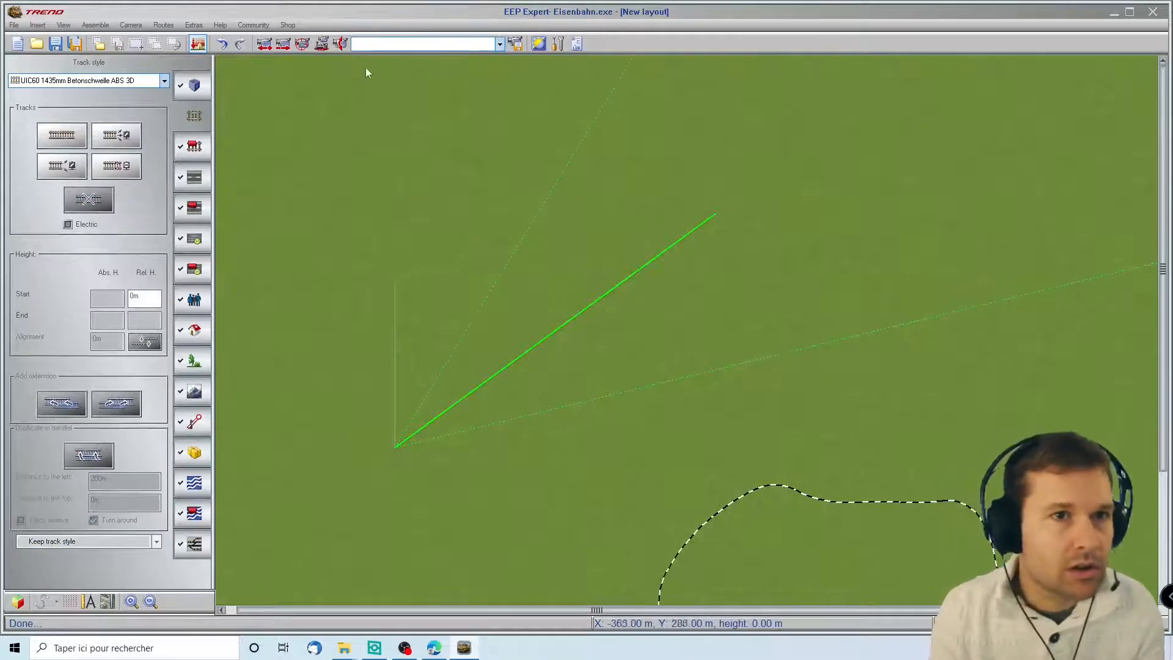
- Show the remaining loop in 3D and list the standard gauge 1435mm steam locomotives from the railway rolling stock
scroll(772, 562, "down", 3)
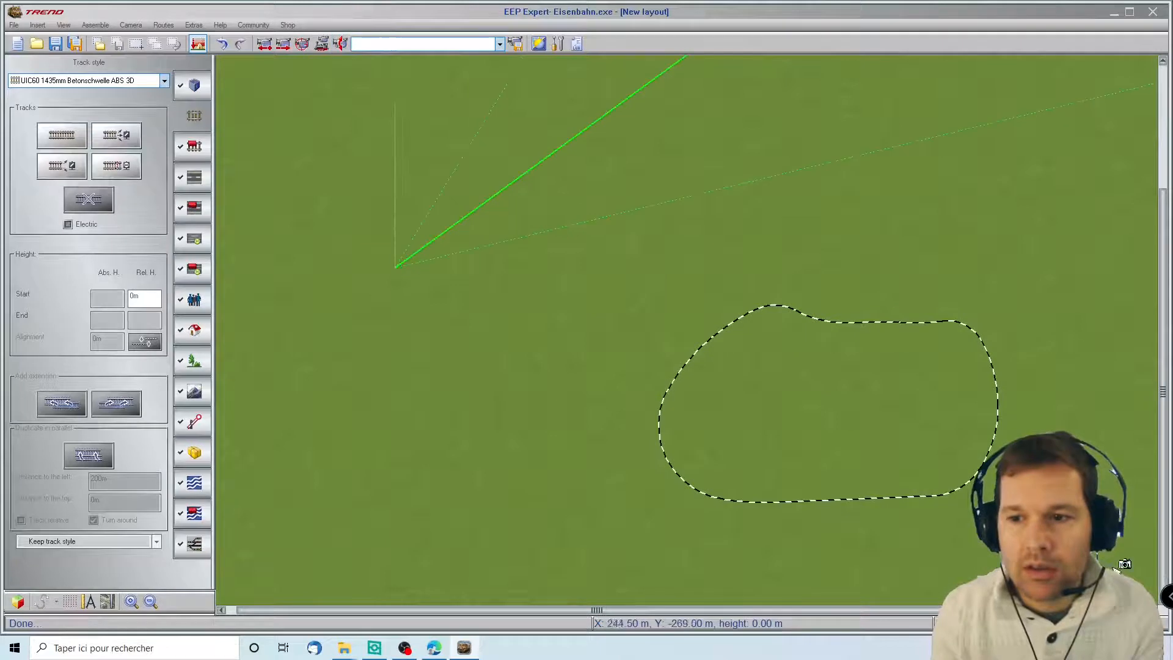
middle_click(970, 494)
right_click_drag(775, 359, 741, 253)
right_click_drag(278, 289, 38, 633)
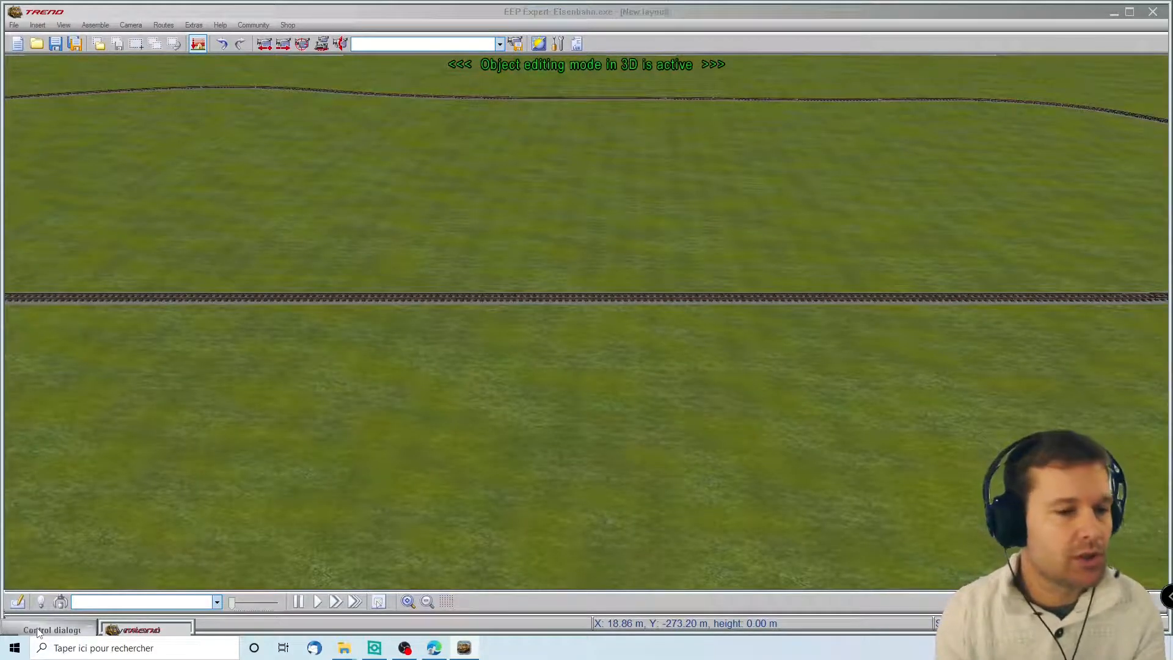
left_click(37, 631)
left_click(175, 391)
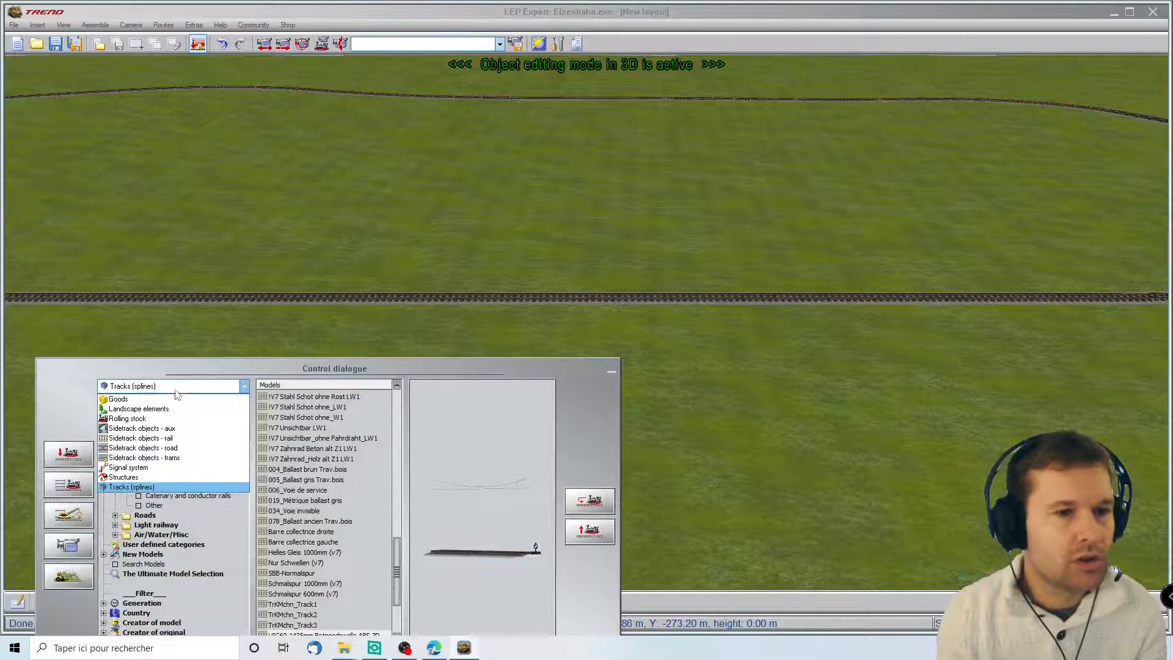
left_click(147, 422)
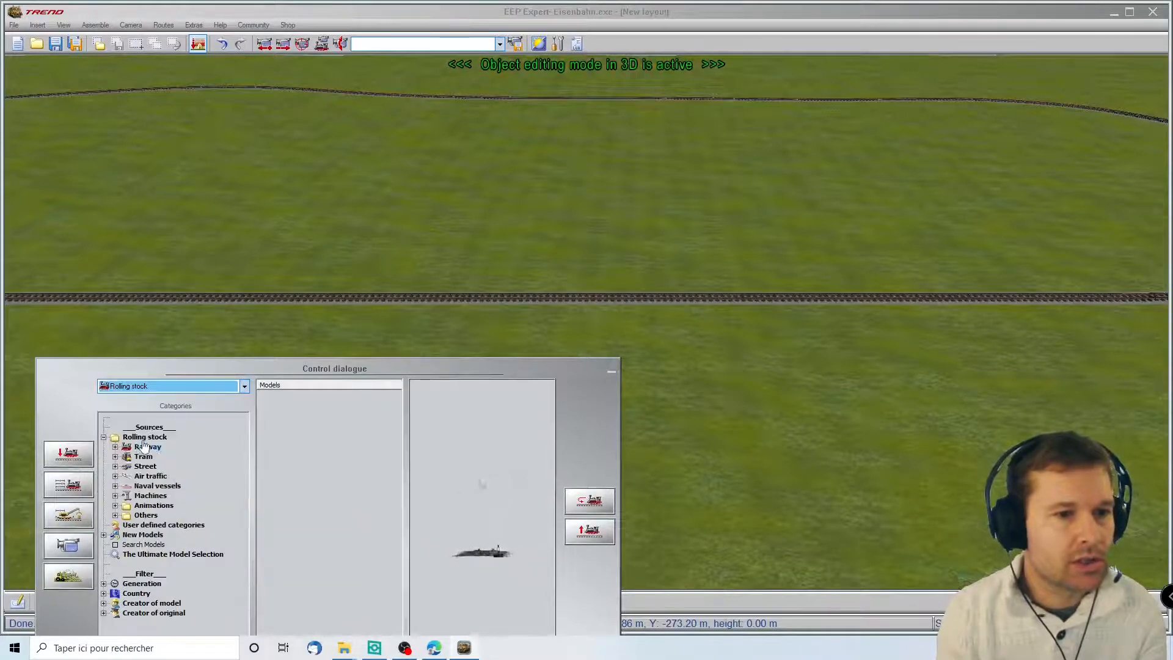
double_click(147, 450)
left_click(164, 458)
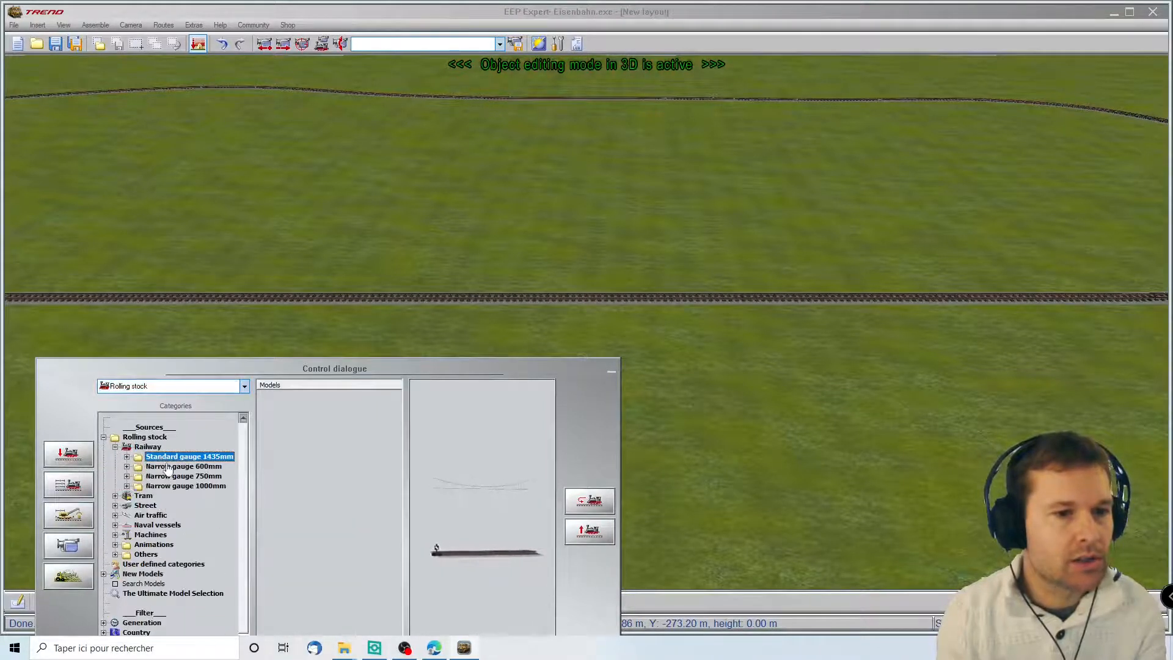
double_click(174, 459)
double_click(169, 467)
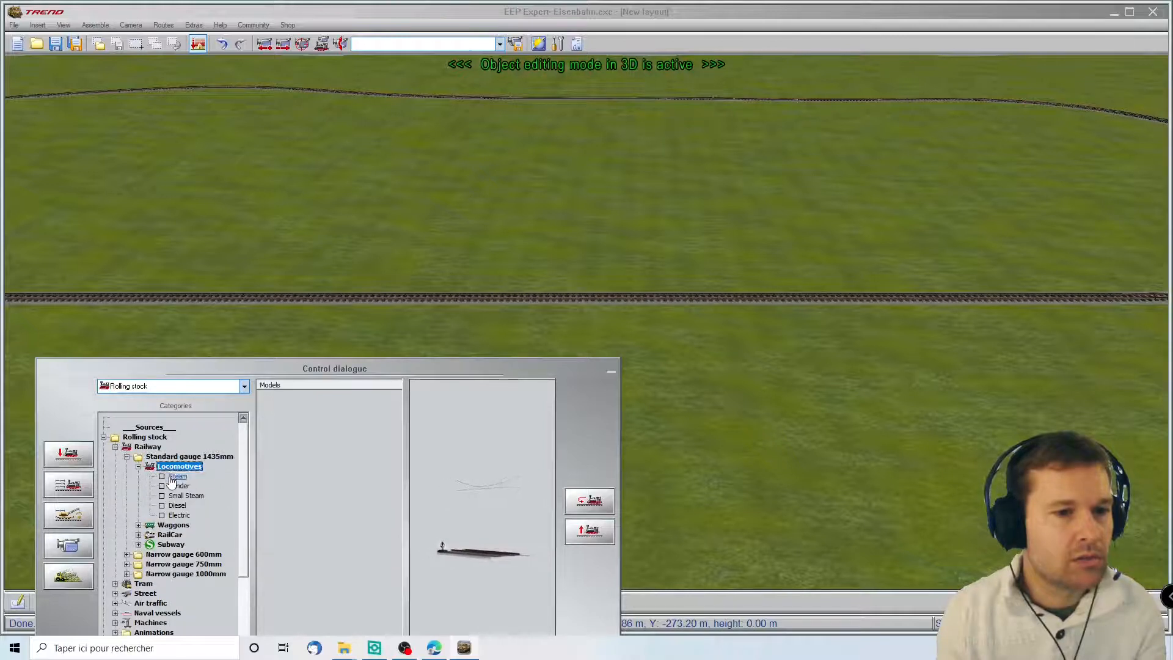
left_click(176, 476)
- Place the steam locomotive Bayerische S 3/6 (BR 18 478) on the loop's straight southern track
left_click(307, 397)
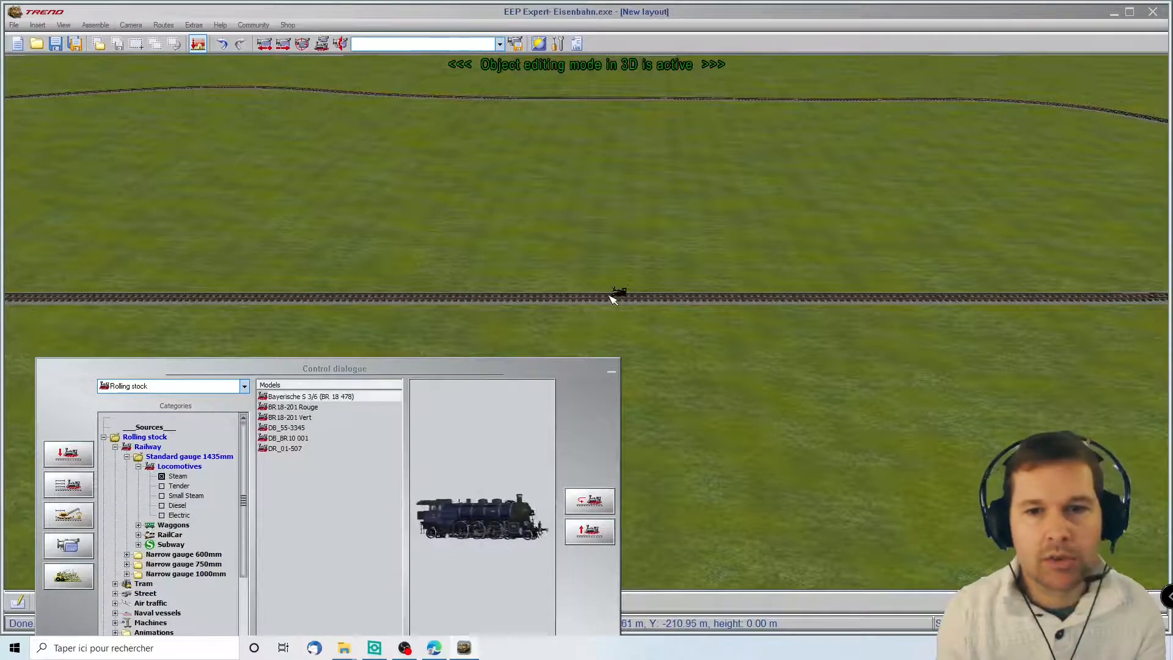
left_click(613, 299)
left_click(557, 343)
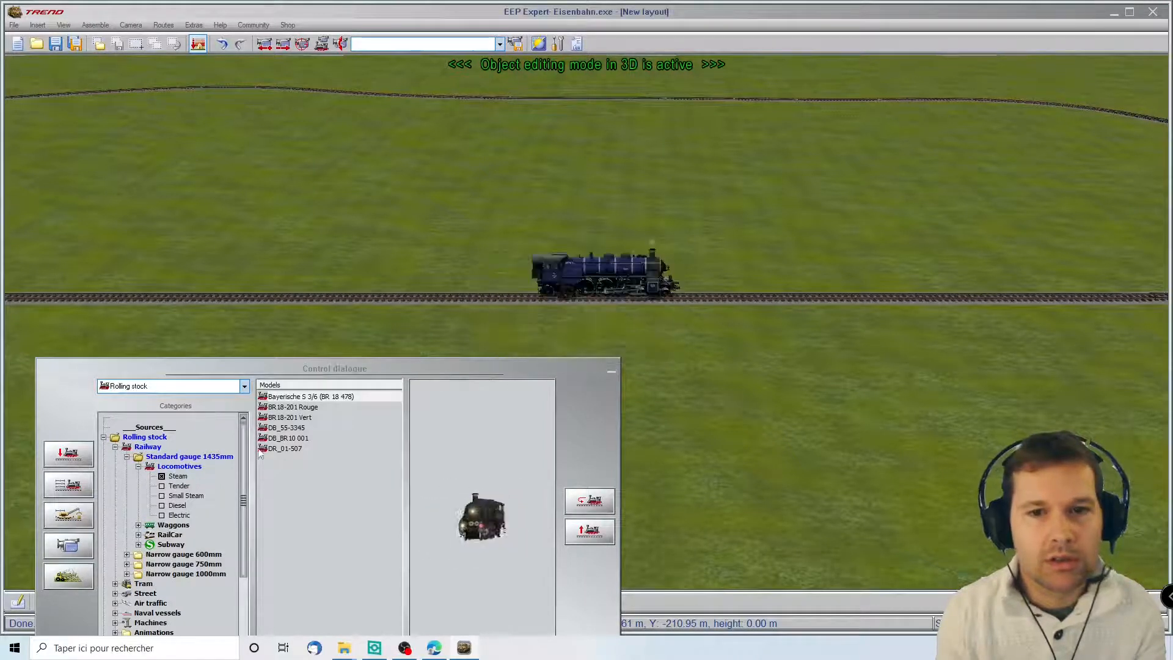
- Place the Bayerische S 3/6 - Tender (BR 18 478) behind the locomotive, keeping the suggested vehicle name
left_click(179, 485)
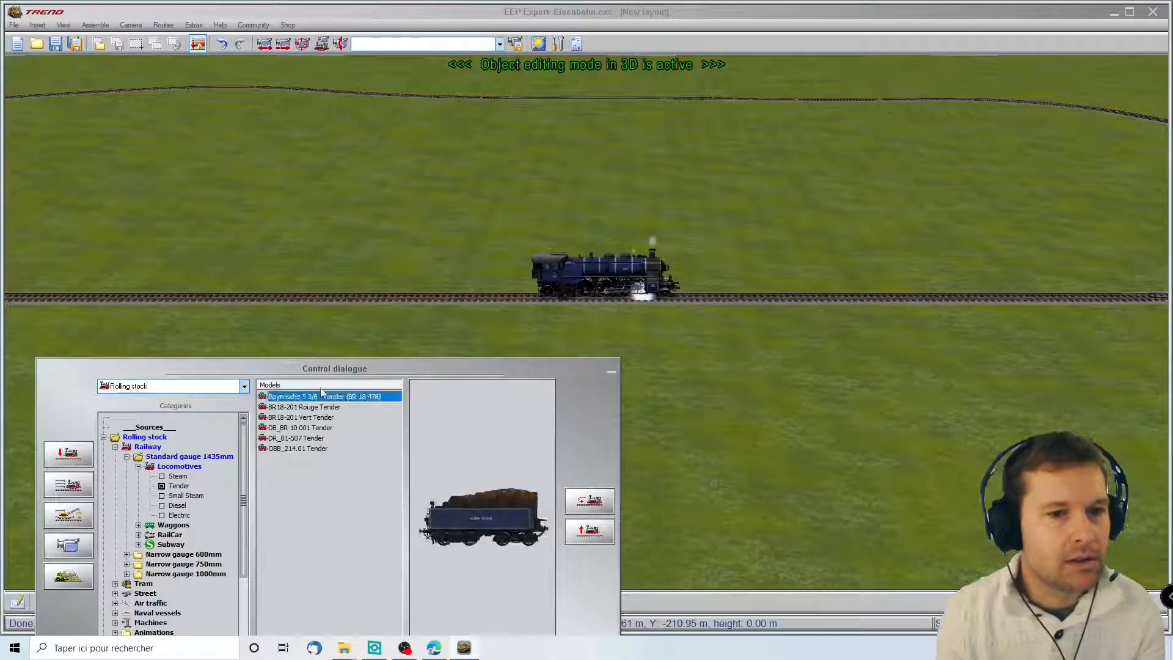
left_click(512, 299)
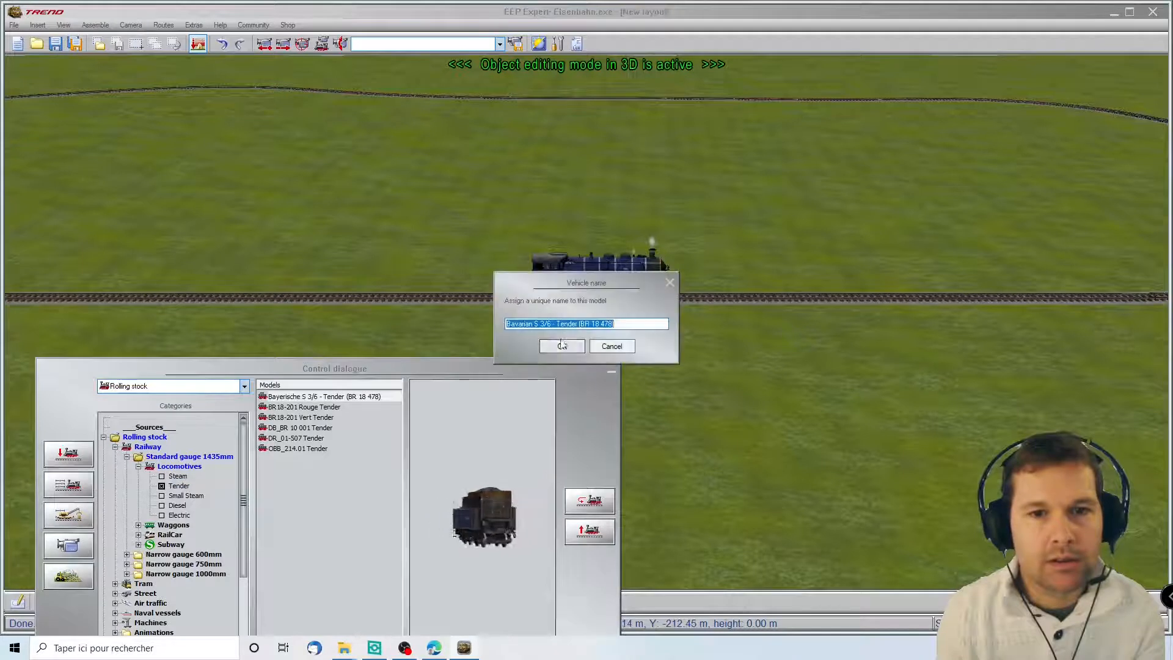
left_click(562, 347)
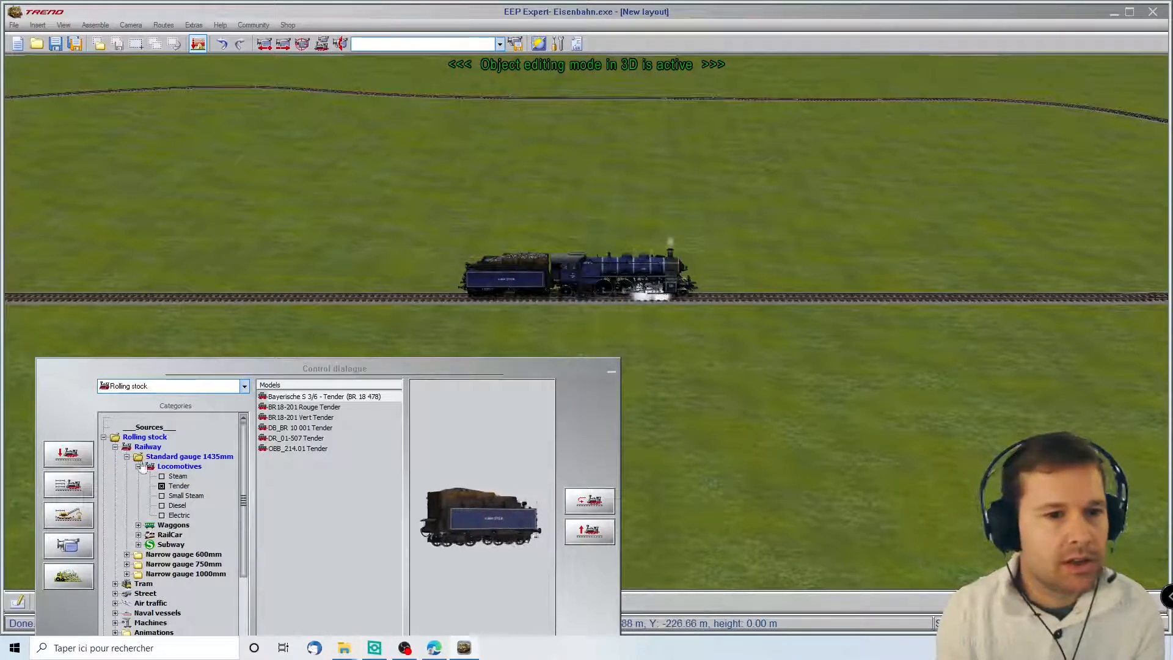
- Place the passenger carriage model Rheingold Gepäckwagen SPw4ü-28 behind the tender, keeping the suggested vehicle name
left_click(179, 487)
double_click(171, 527)
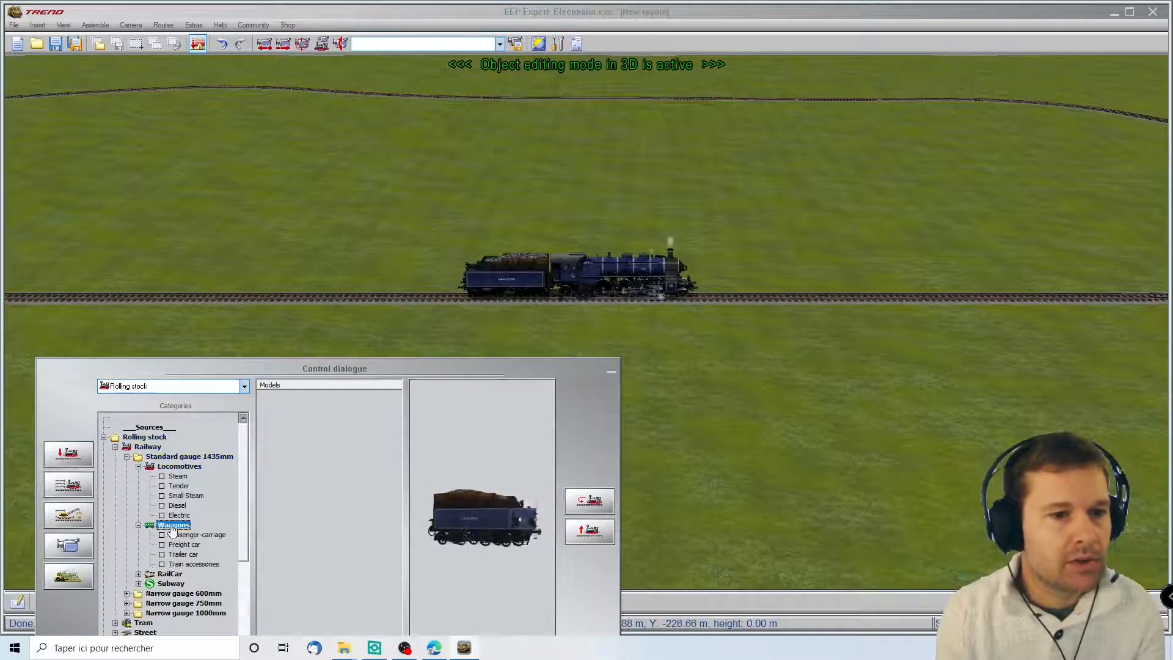
left_click(206, 535)
scroll(291, 572, "down", 15)
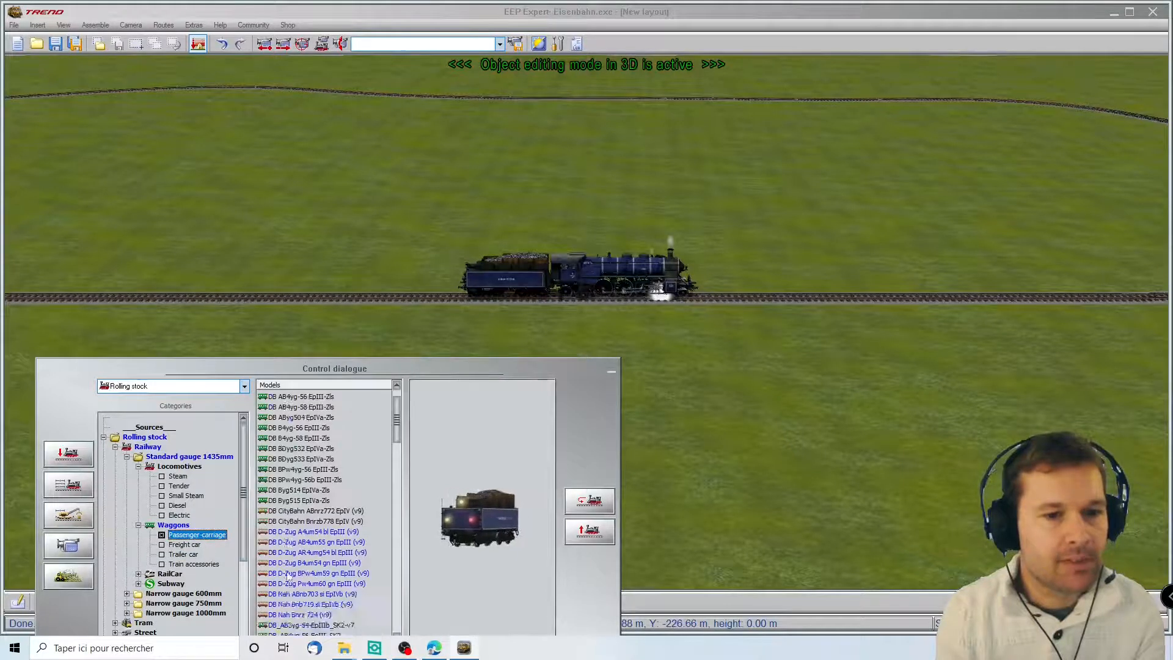
scroll(291, 572, "down", 5)
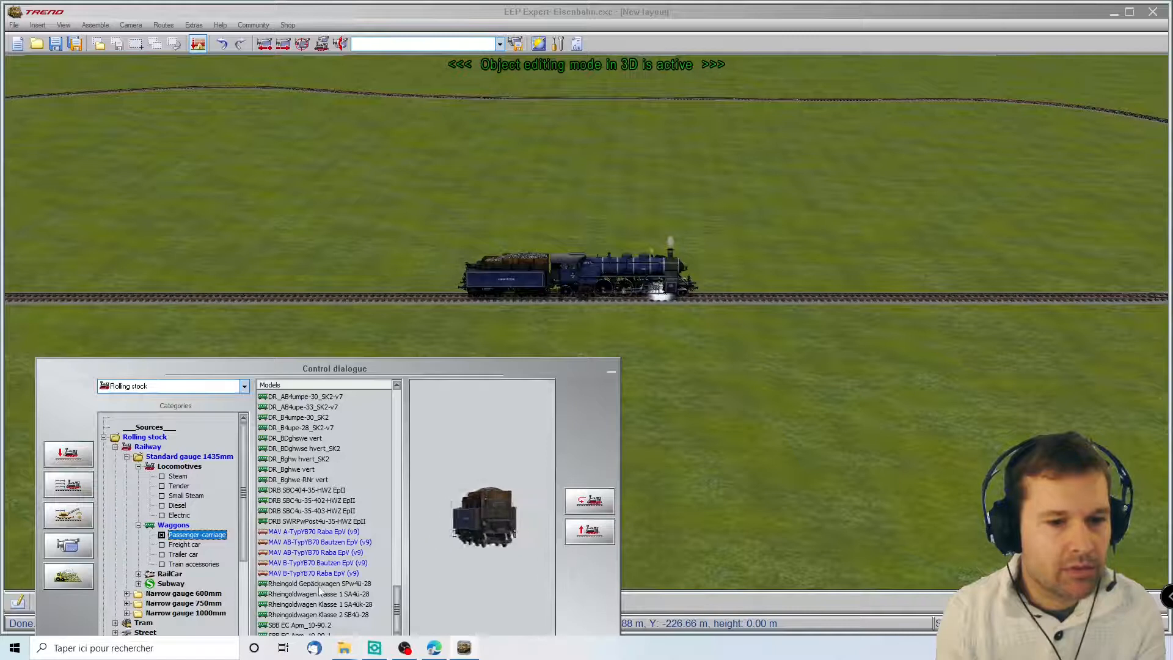
left_click(434, 298)
left_click(555, 347)
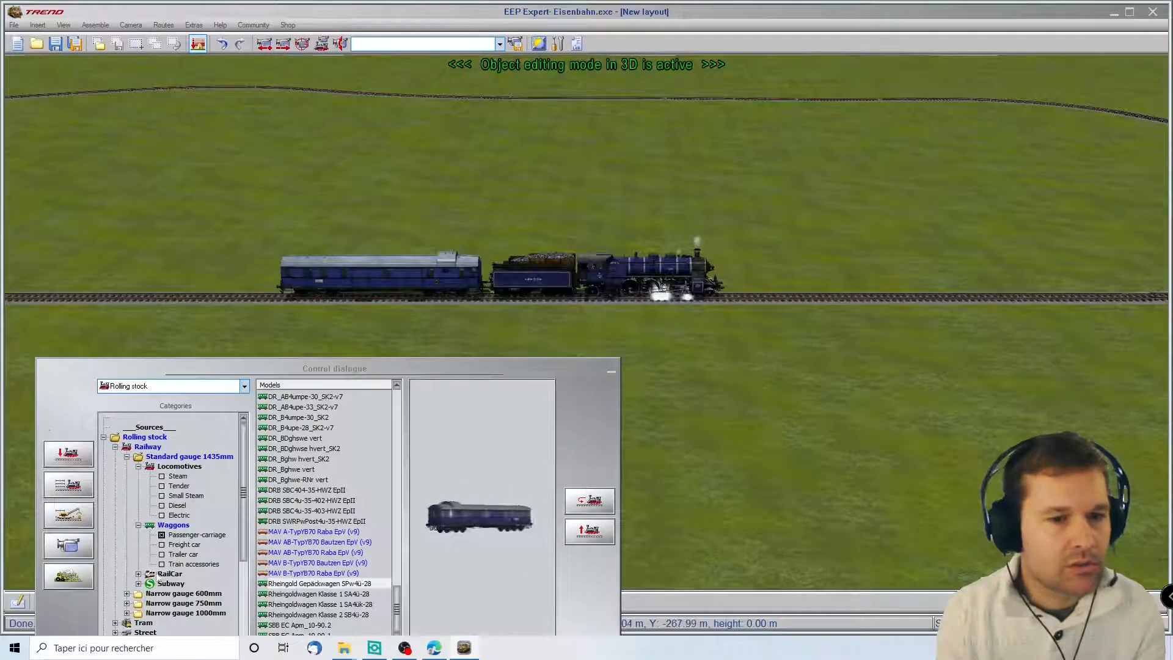
- Place a Rheingoldwagen Klasse 1 SA4ü-28 carriage behind the luggage van, keeping the suggested vehicle name
left_click(328, 594)
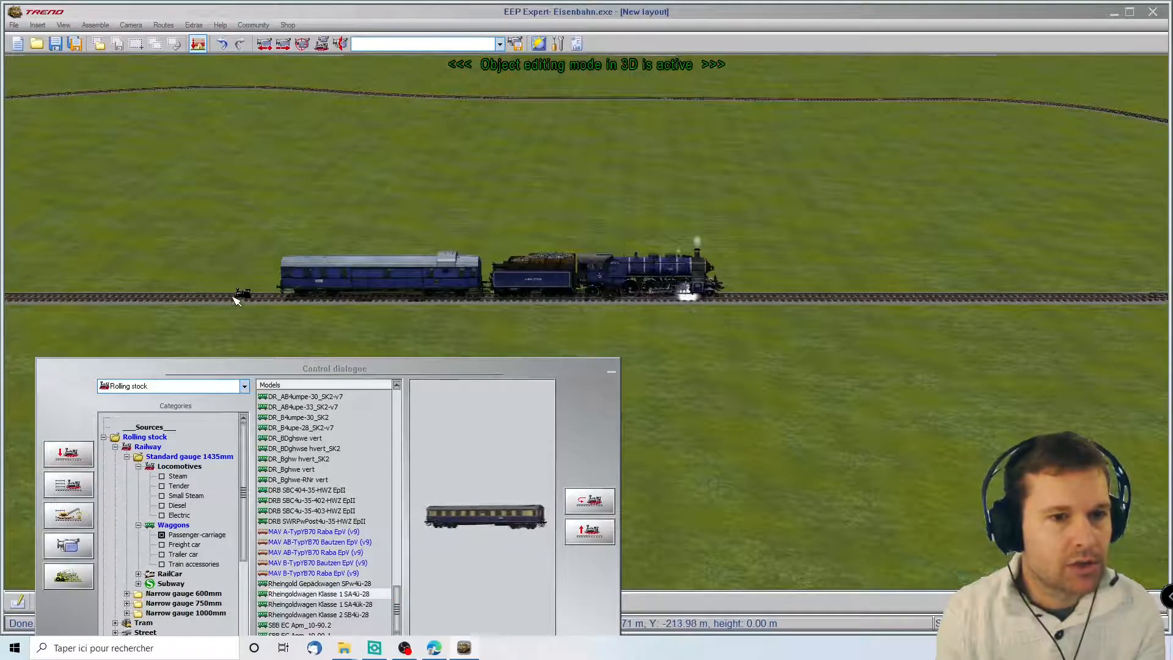
left_click(236, 299)
left_click(559, 347)
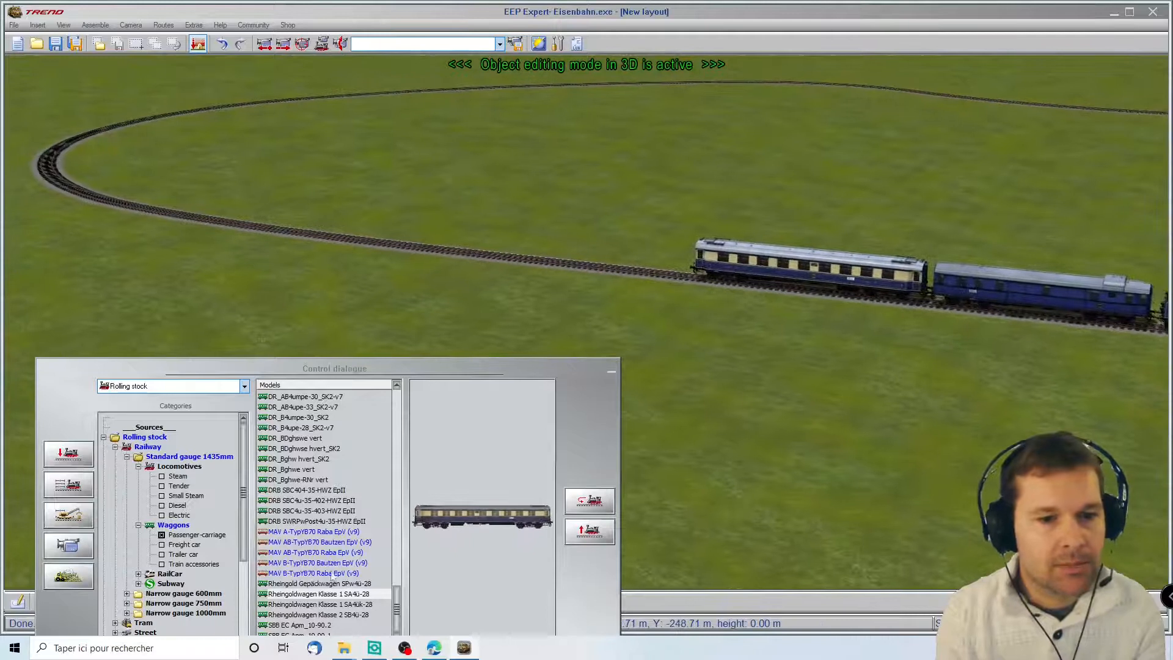
- Place two Rheingoldwagen Klasse 2 SB4ü-28 carriages behind the train and slide them along the track up to the first-class carriage
left_click(352, 614)
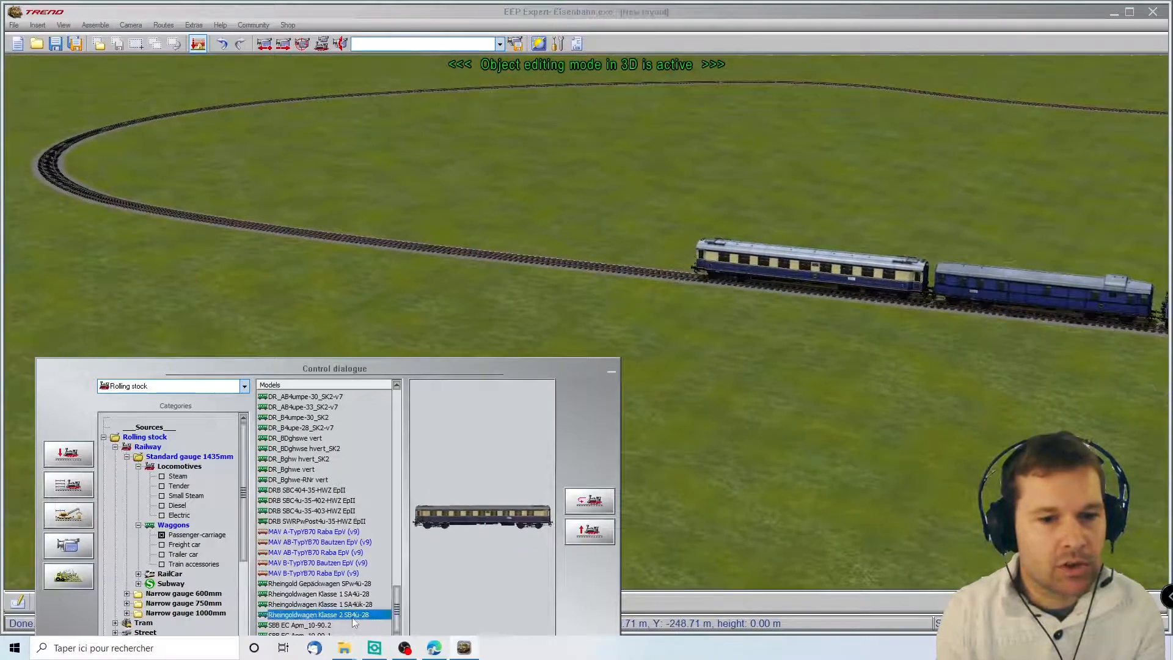
left_click(453, 250)
left_click(571, 347)
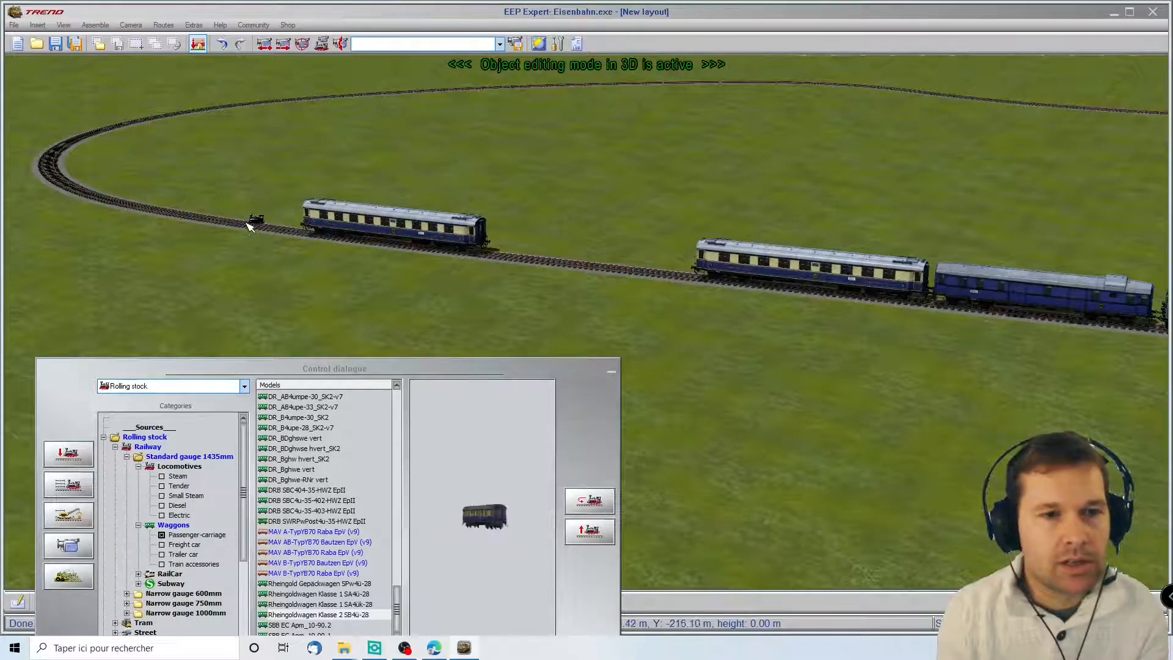
left_click(245, 227)
left_click(550, 346)
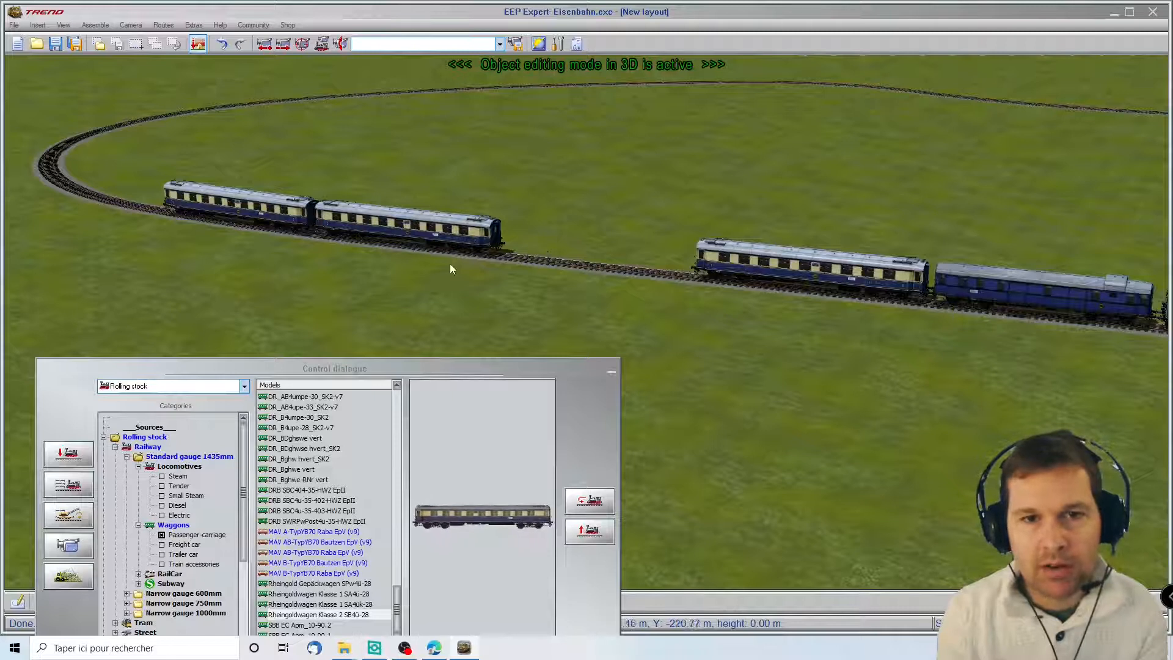
left_click(454, 237)
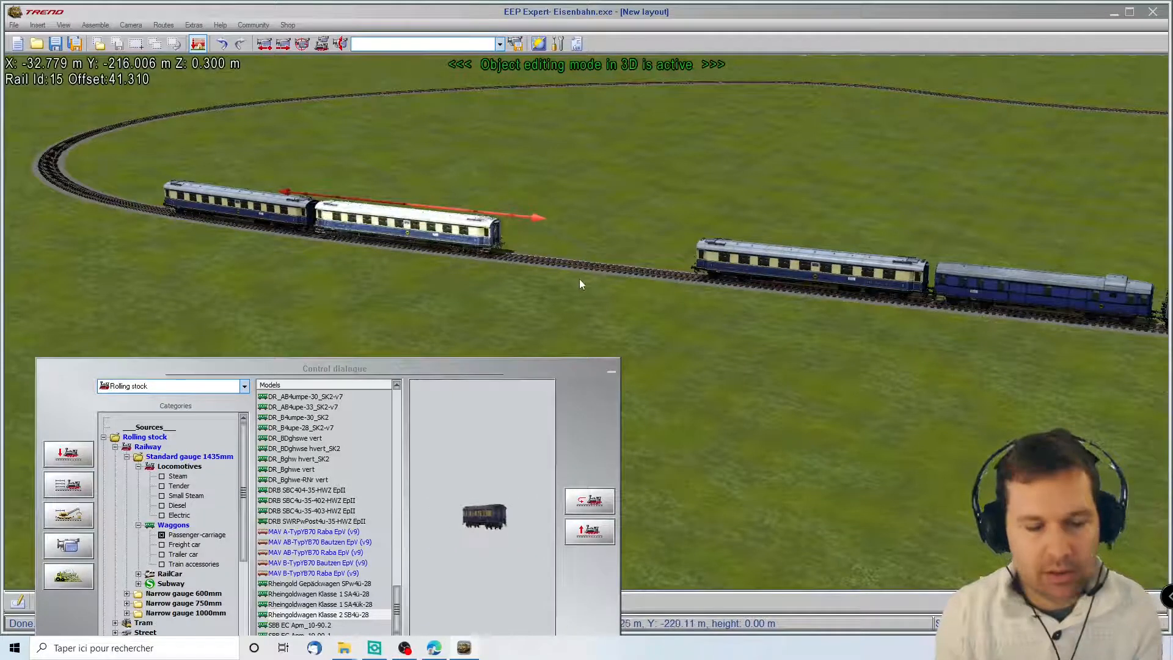
left_click_drag(452, 221, 621, 272)
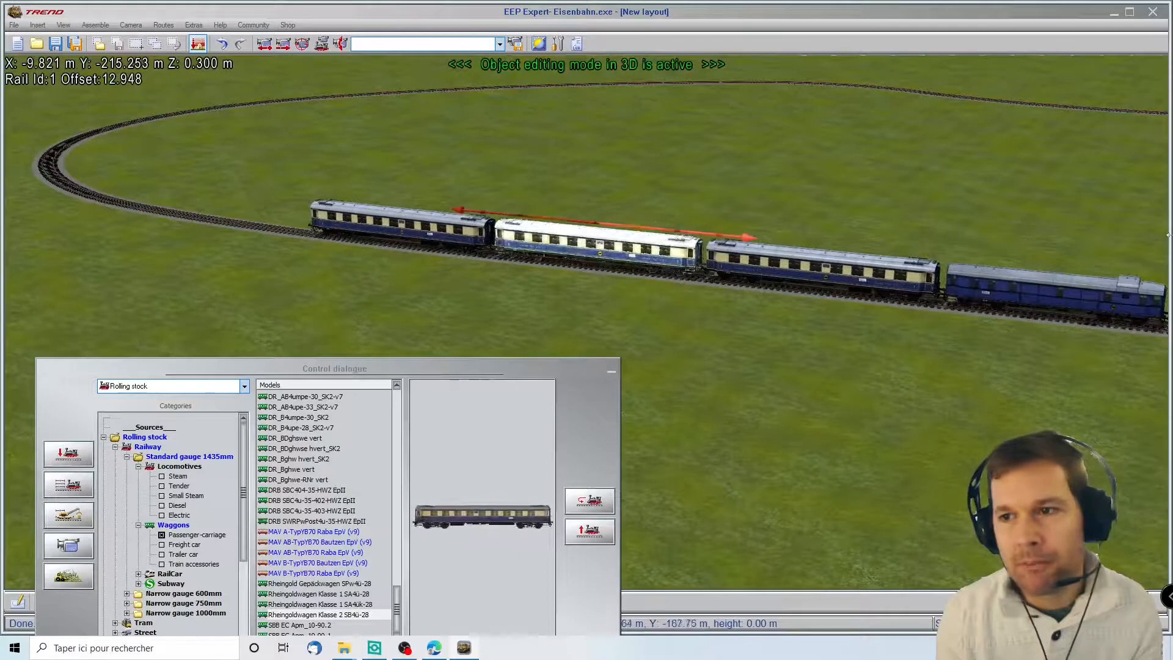
- Switch to automatic control of the assembled train and set its target speed to 80 km/h
mouse_move(1145, 262)
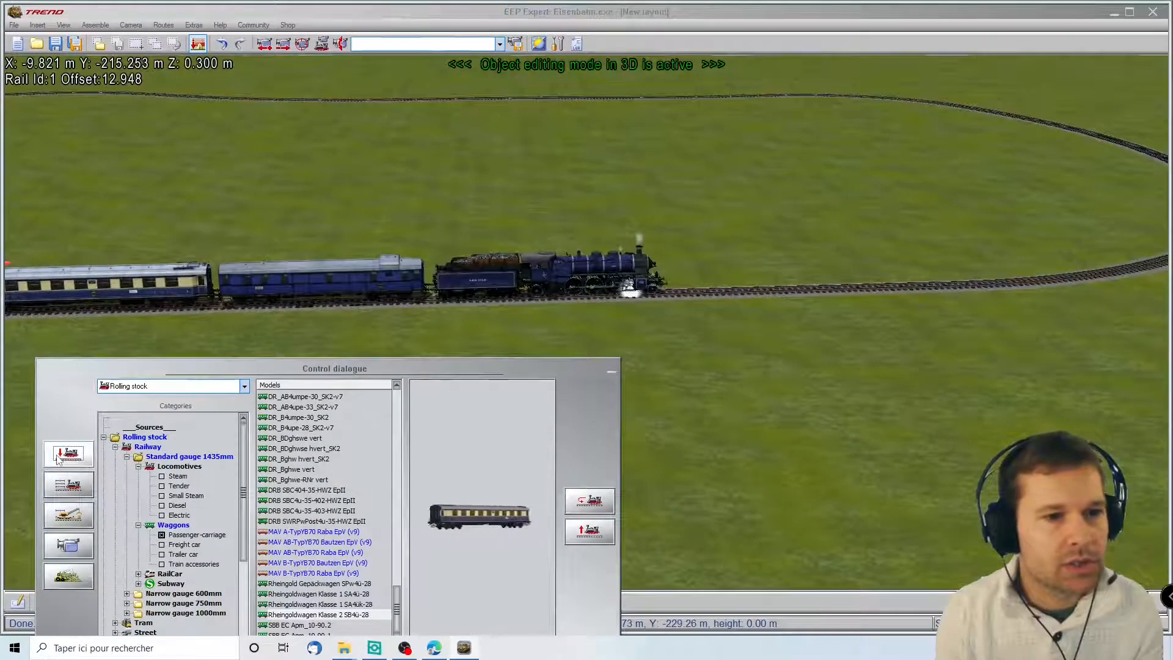
left_click(68, 487)
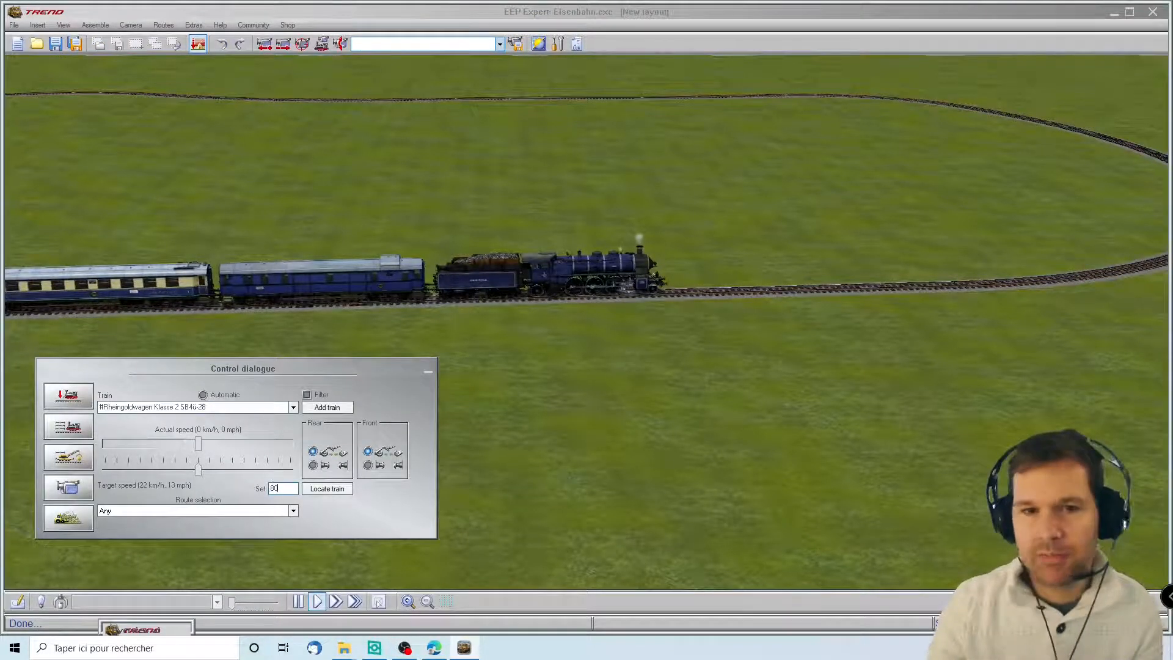
key("Return")
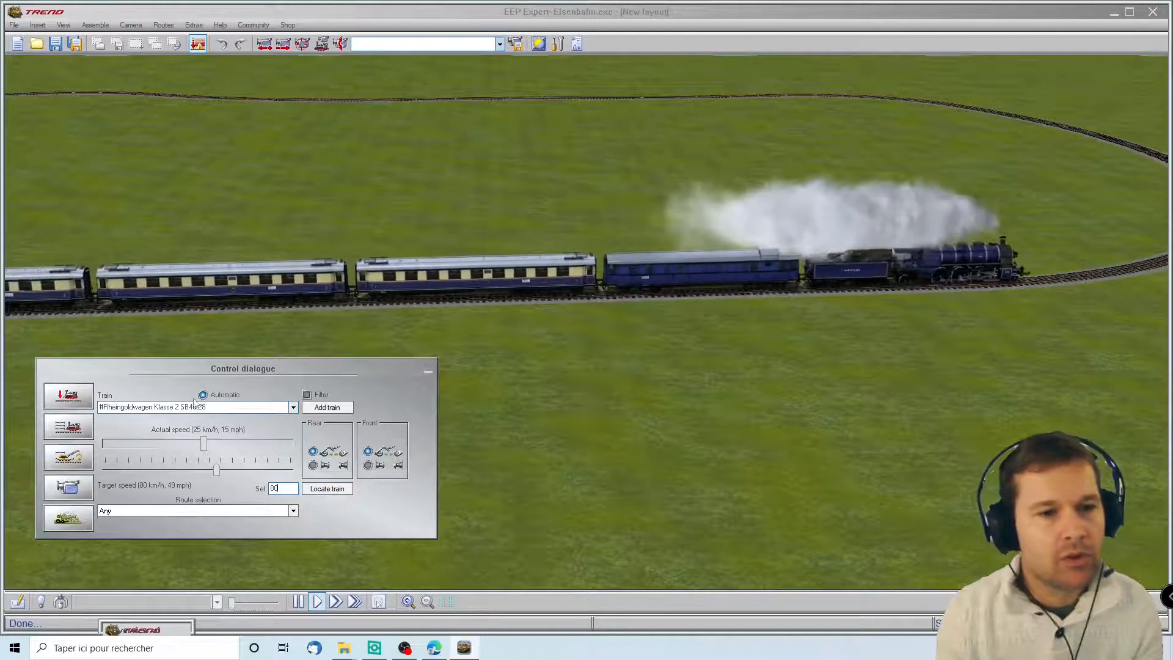
- Switch to manual vehicle control and briefly brake the Rheingoldwagen Klasse 2 SB4ü-28 carriage to about 20%
left_click(86, 428)
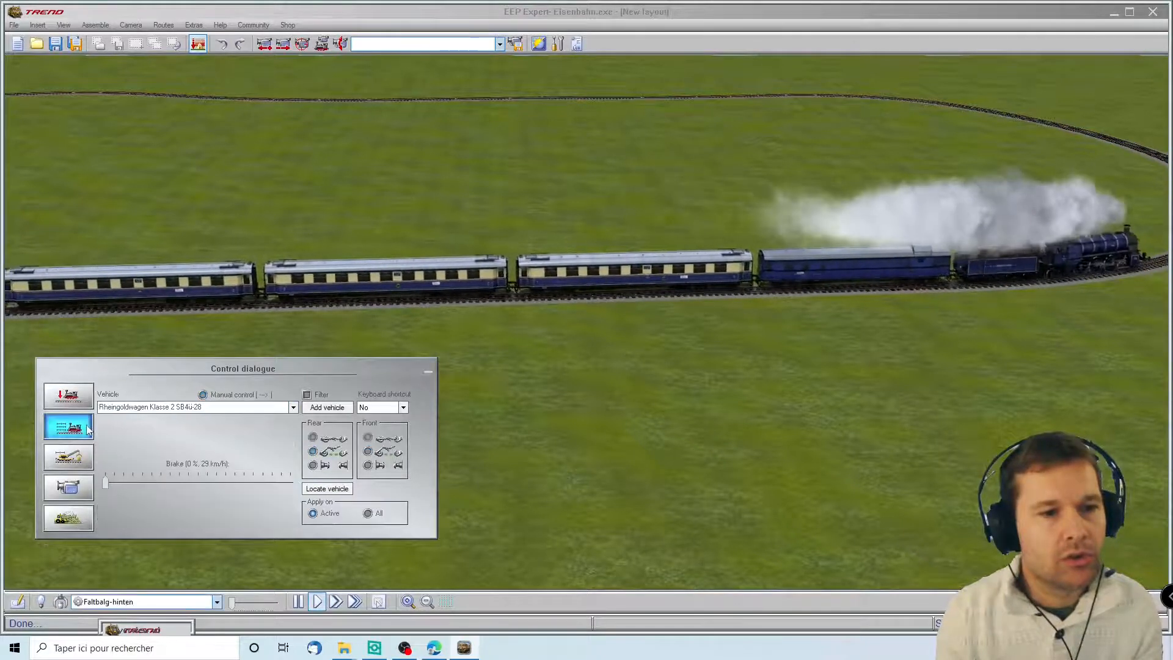
left_click(180, 483)
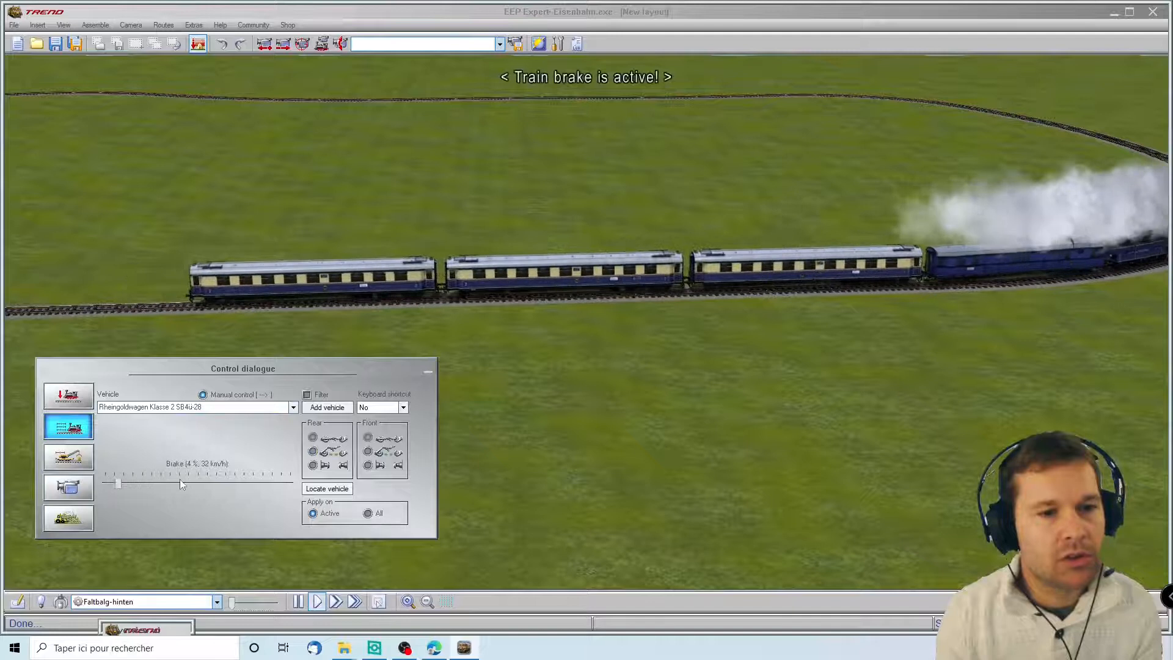
left_click(181, 478)
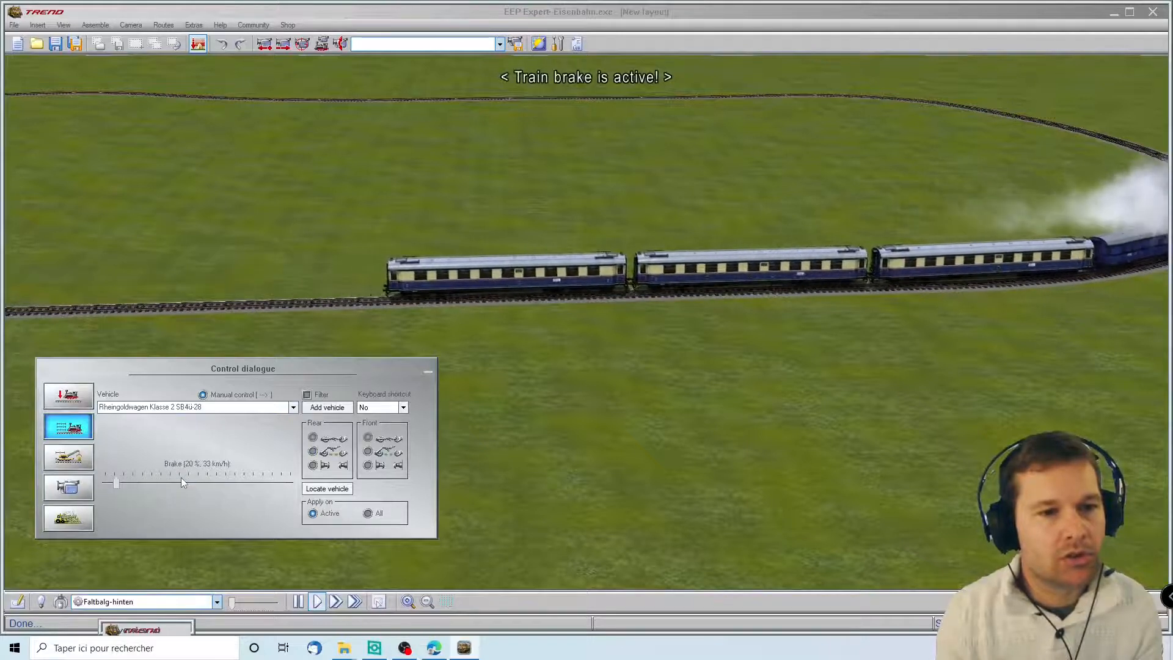
left_click(1124, 123)
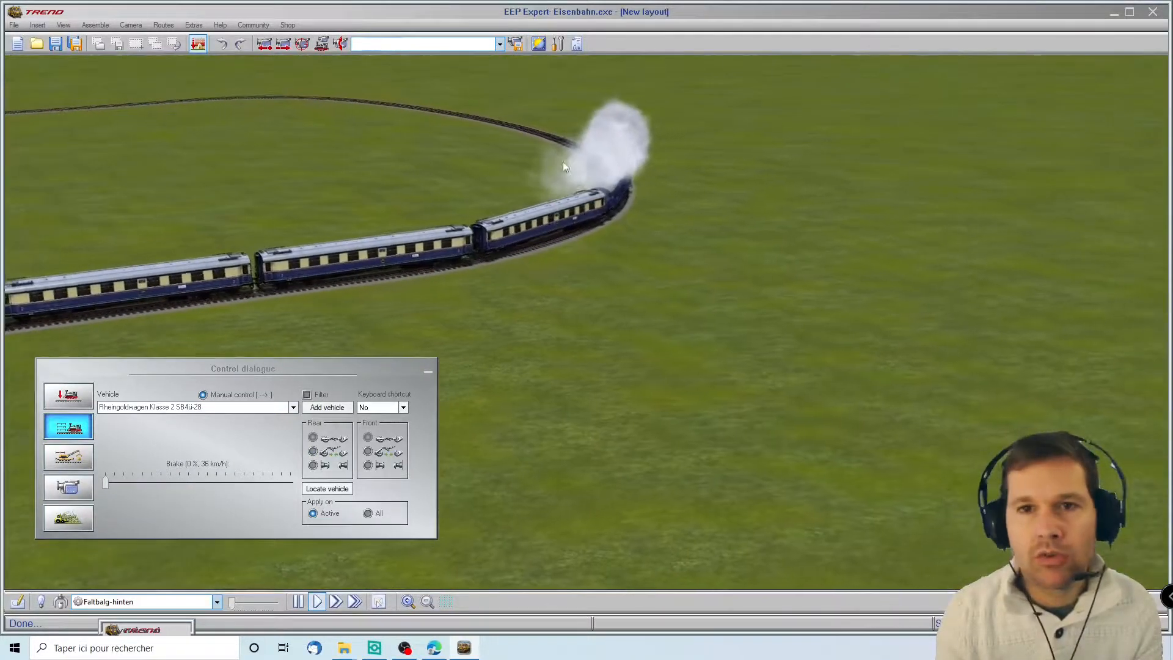
- Take manual control of the Bavarian S 3/6 (BR 18 478) locomotive, cutting its regulating step to 0% and raising its brake to 100%
left_click(293, 407)
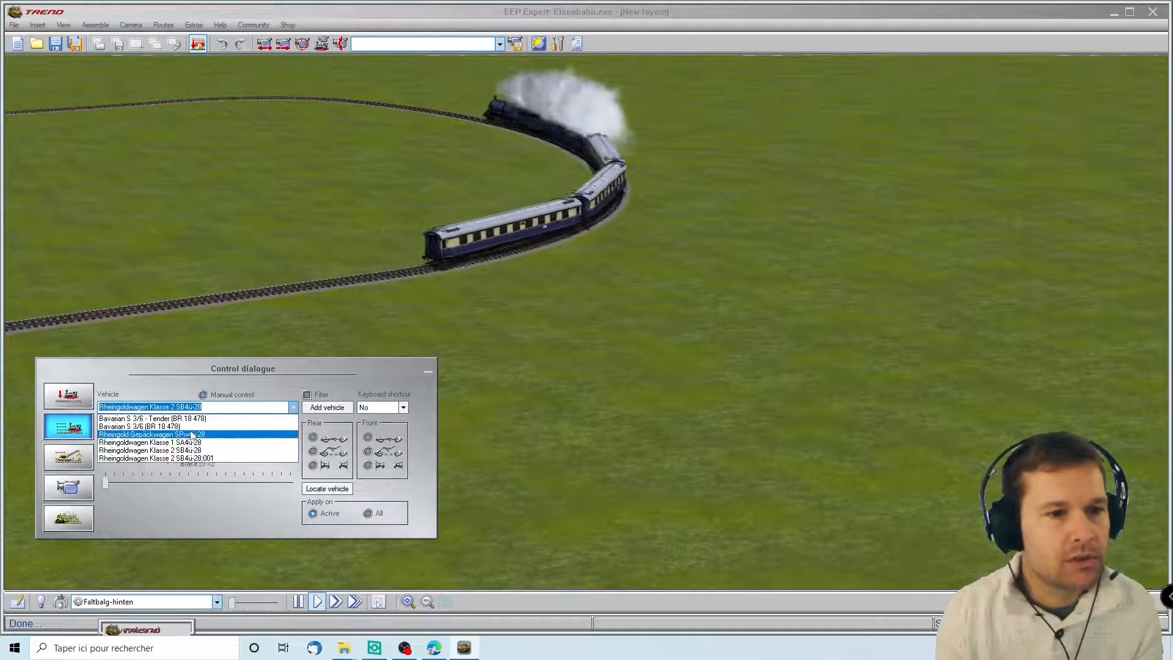
left_click(177, 426)
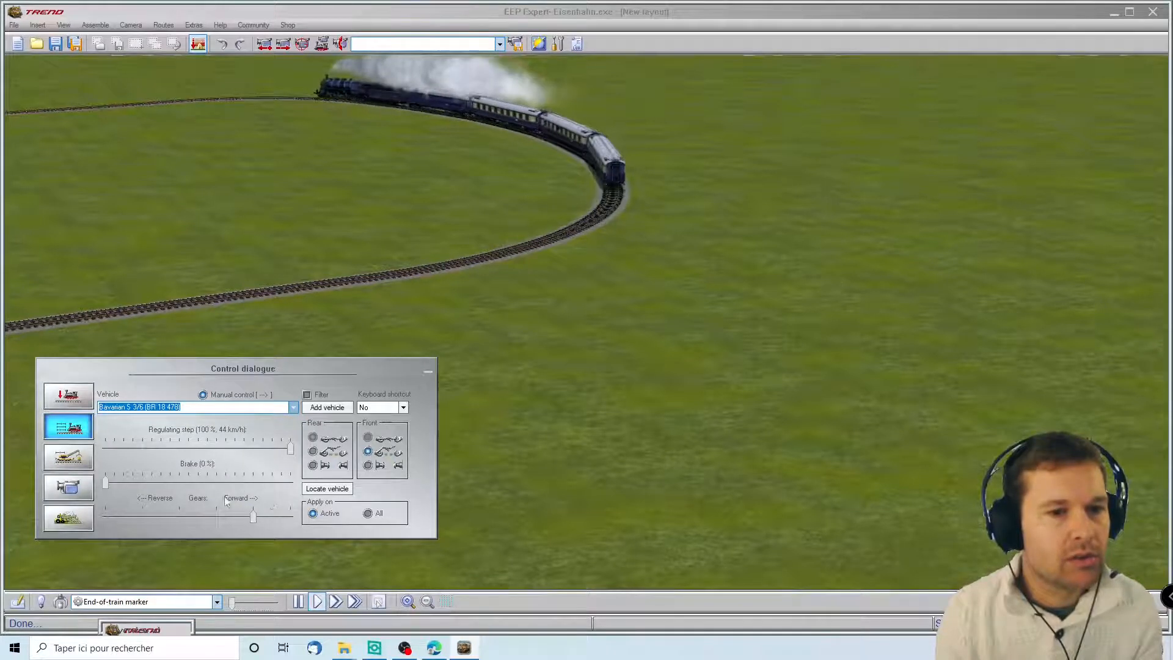
left_click(242, 447)
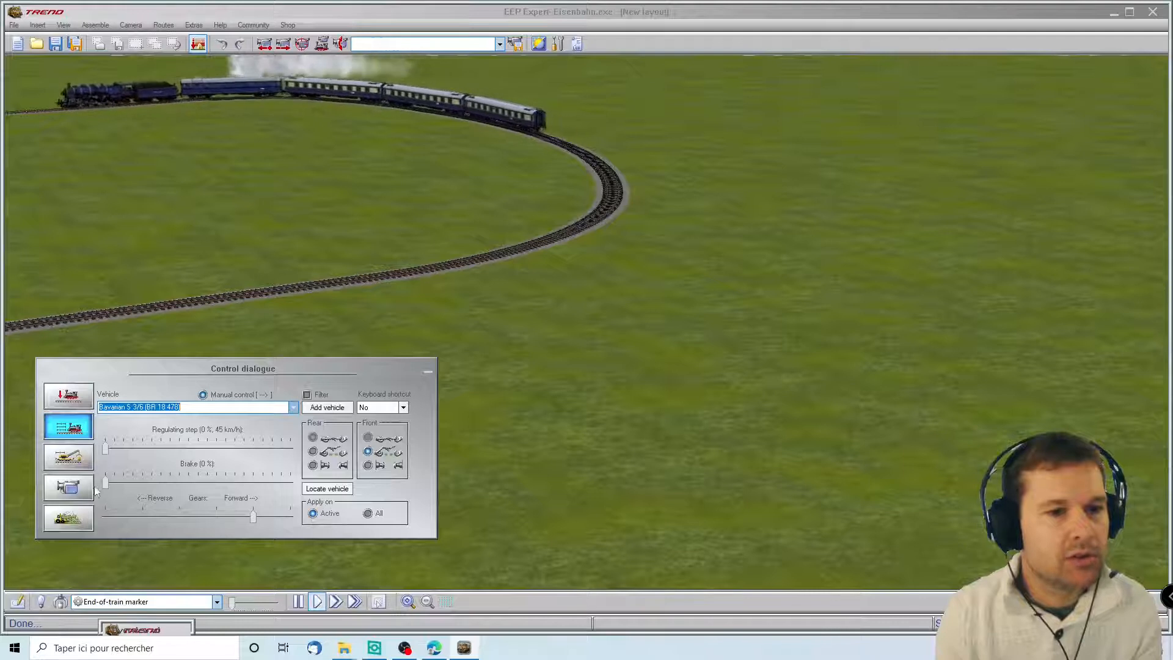
left_click_drag(108, 482, 344, 490)
left_click(53, 277)
left_click(33, 269)
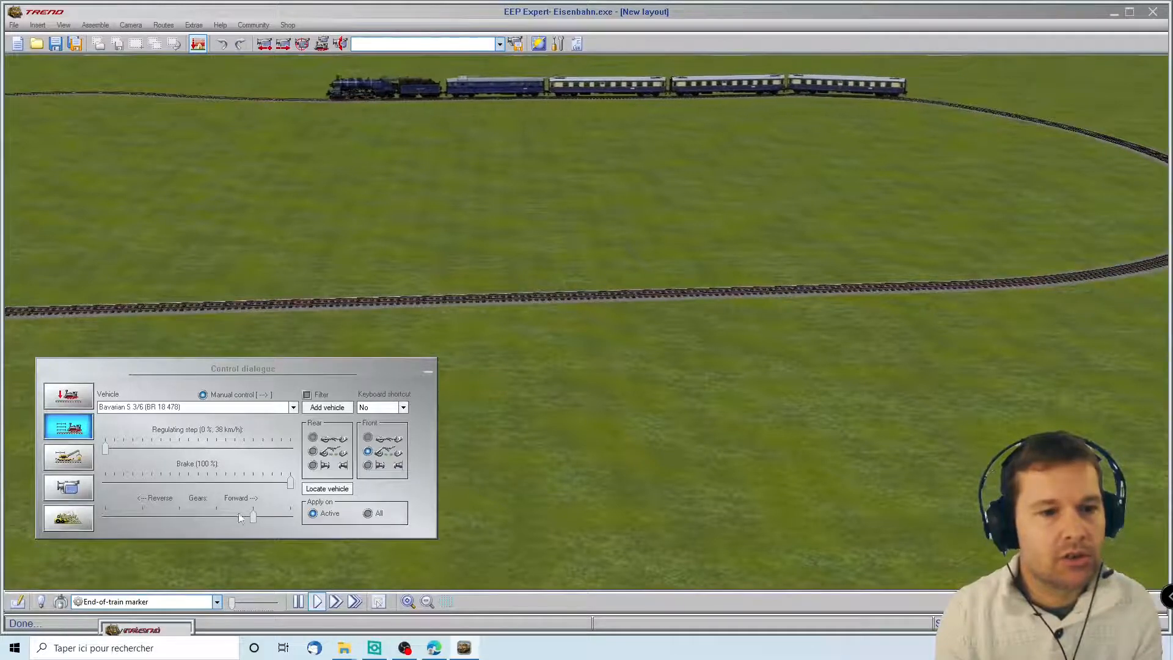
- Shift the locomotive's gear back one notch and apply the 100% brake to all vehicles of the train
left_click_drag(251, 517, 205, 520)
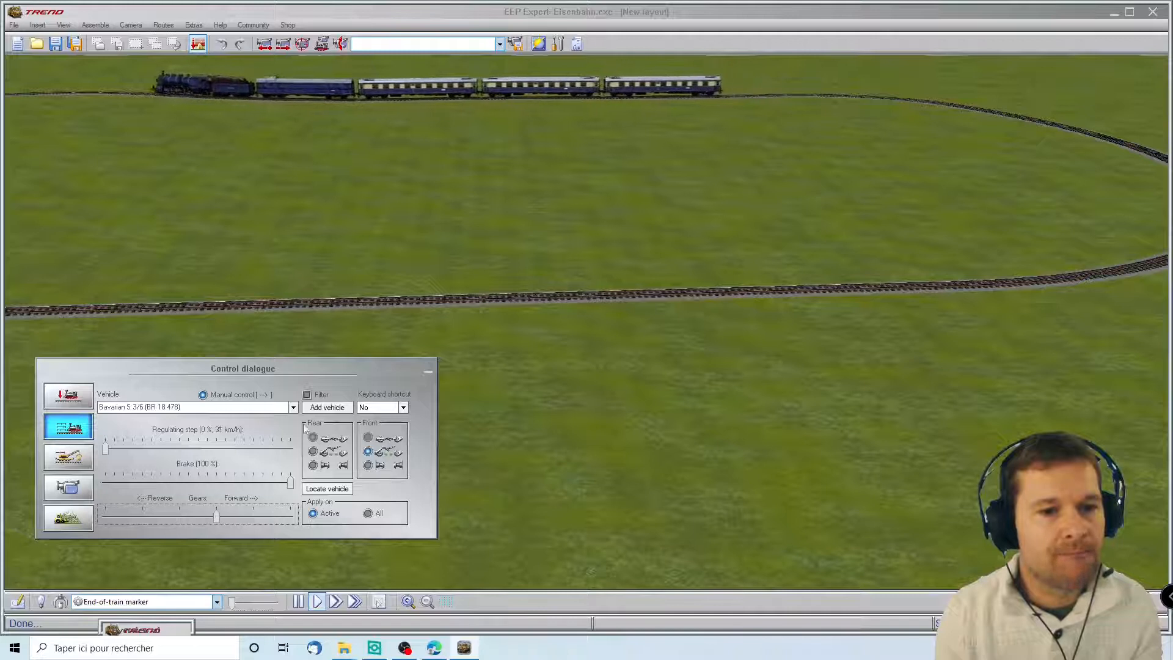
left_click(46, 225)
left_click(8, 232)
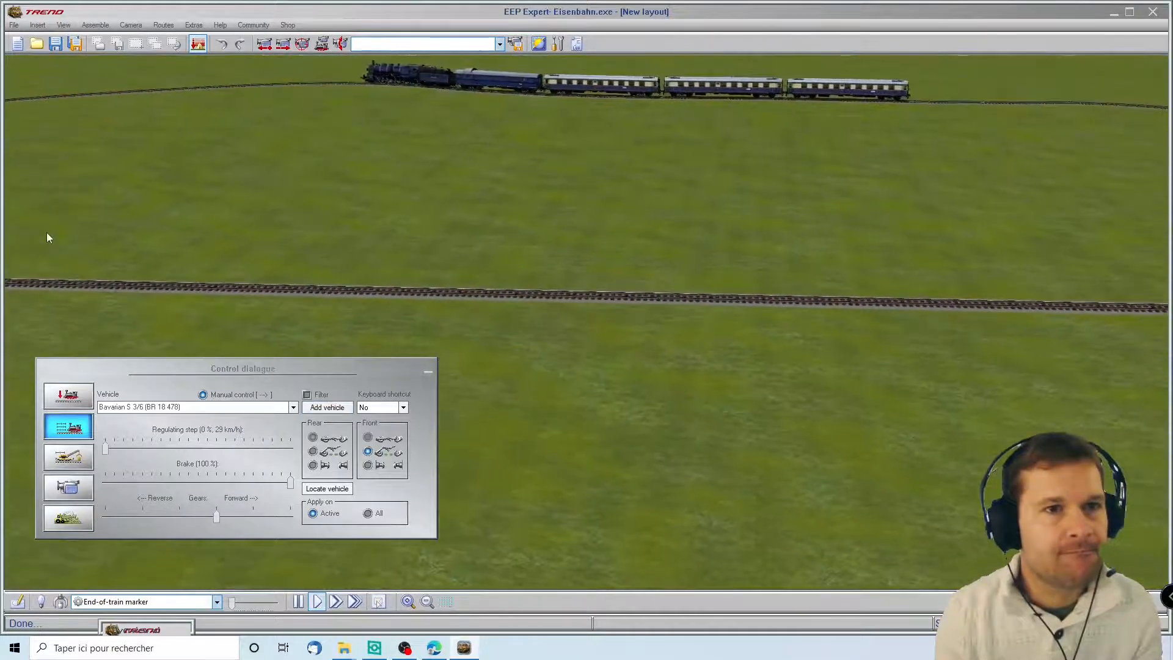
left_click(368, 513)
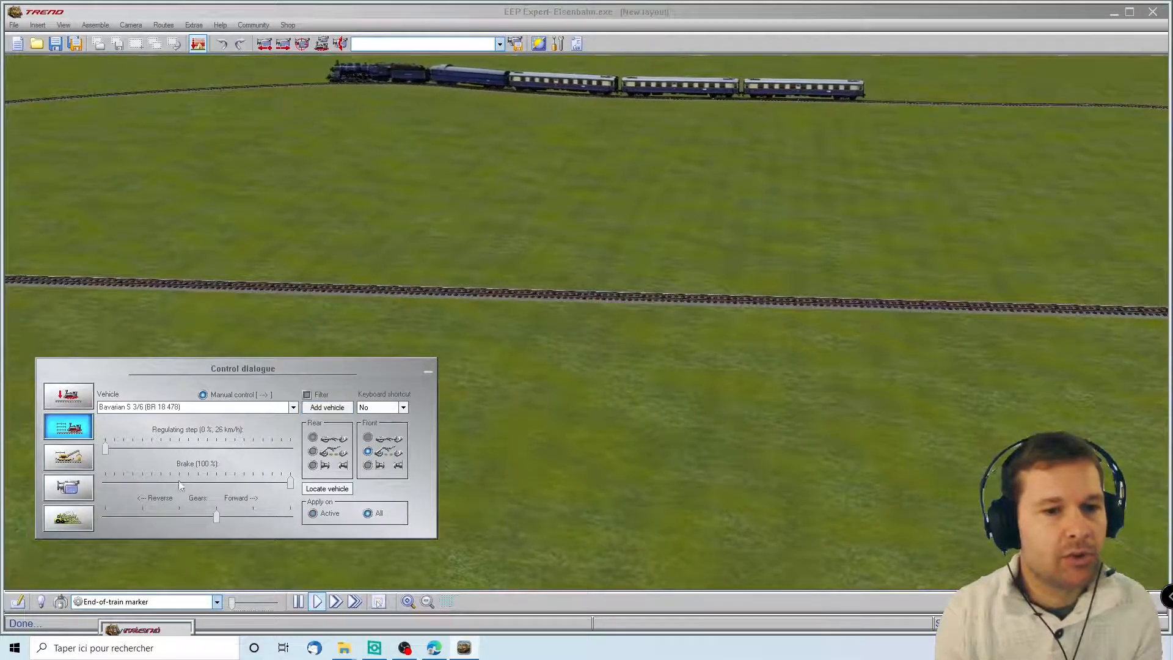
left_click(289, 482)
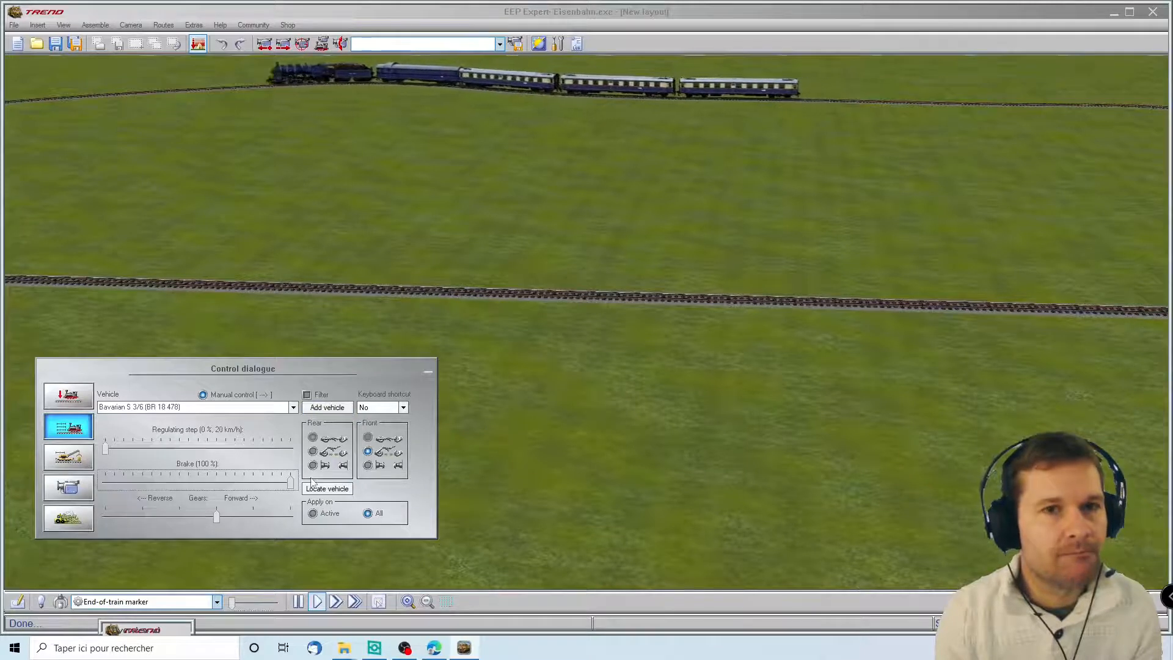
left_click(295, 91)
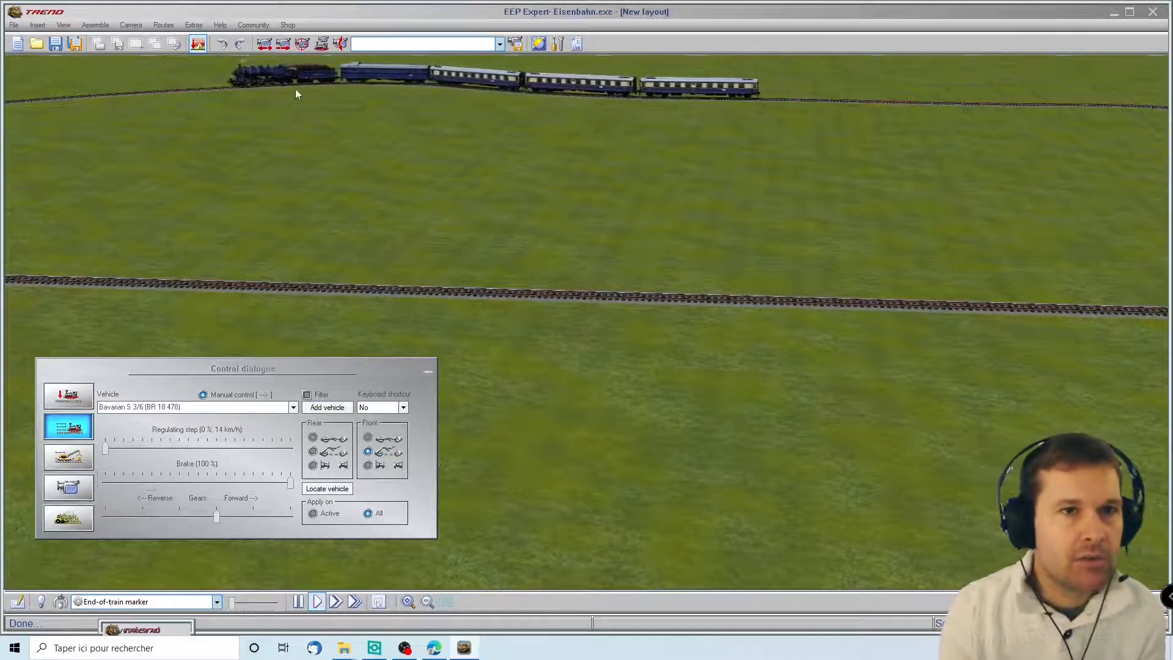
scroll(312, 64, "up", 2)
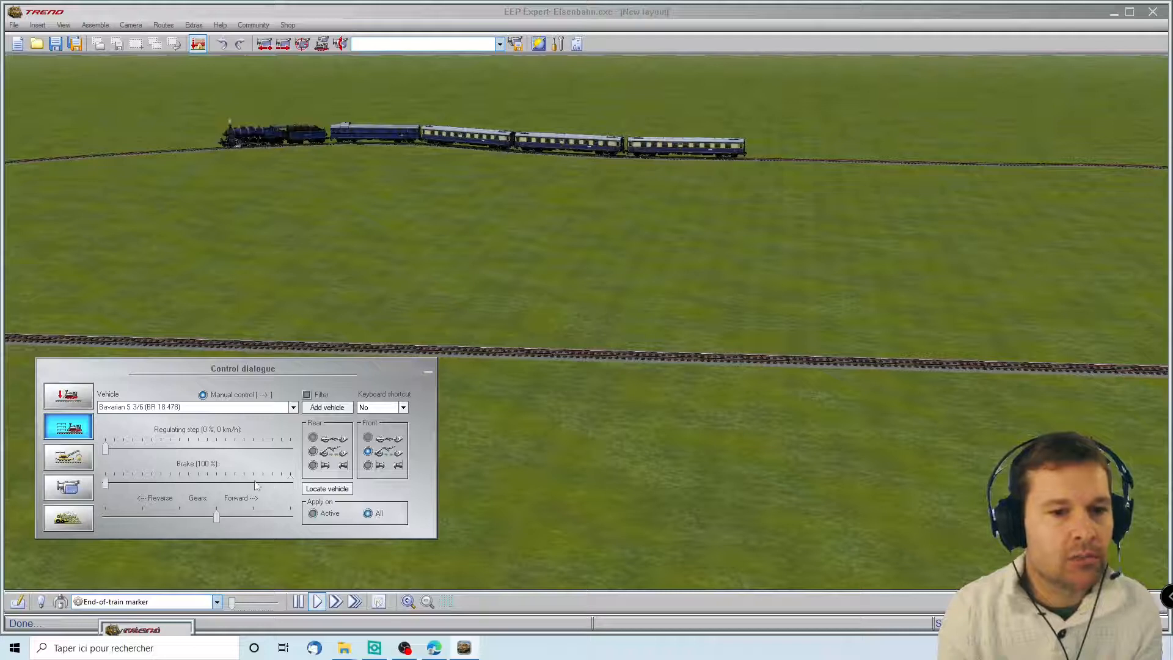
- Release the brake to 0%, shift the locomotive's gear one notch forward and set its regulating step to 52%
left_click(568, 313)
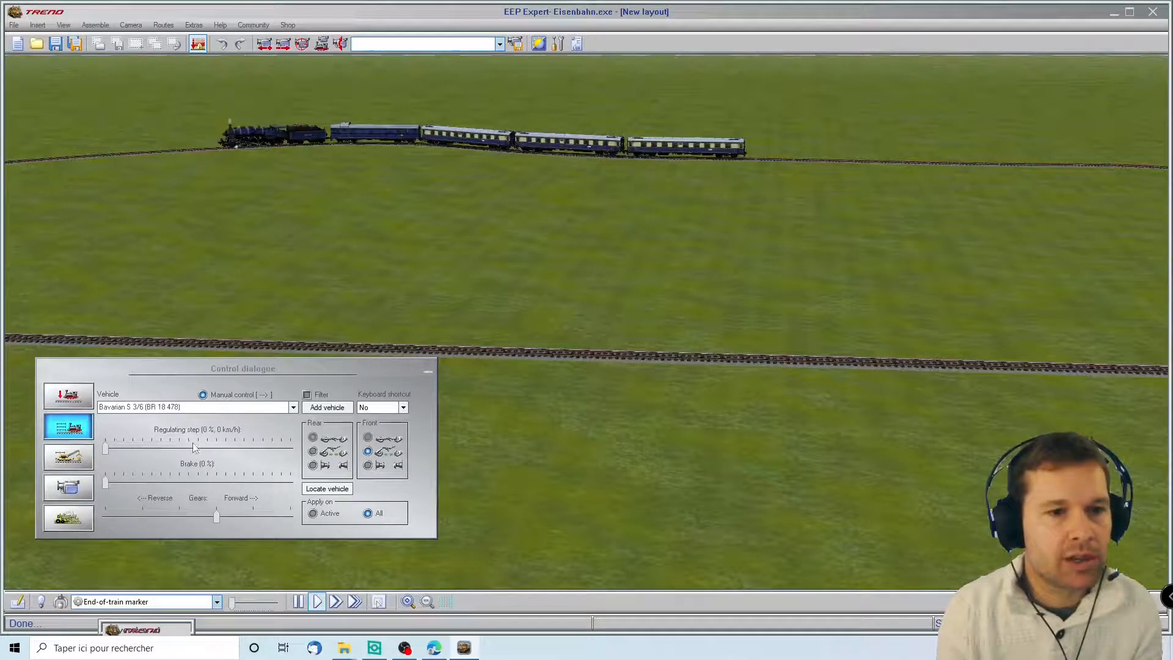
left_click(226, 447)
left_click(226, 448)
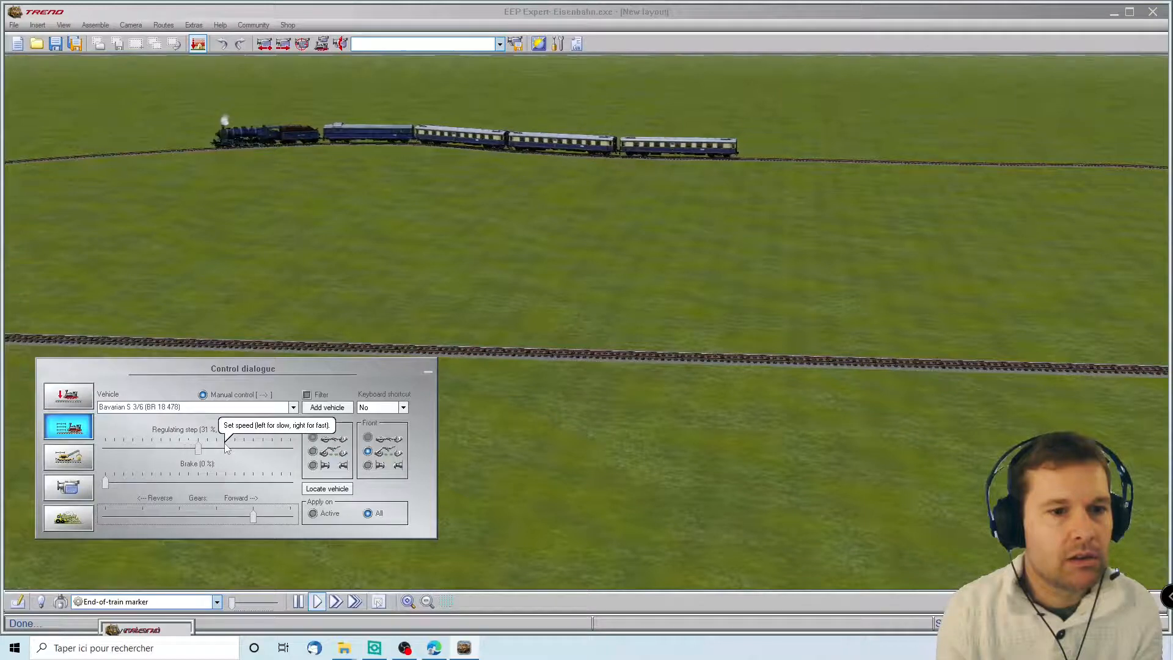
left_click(226, 448)
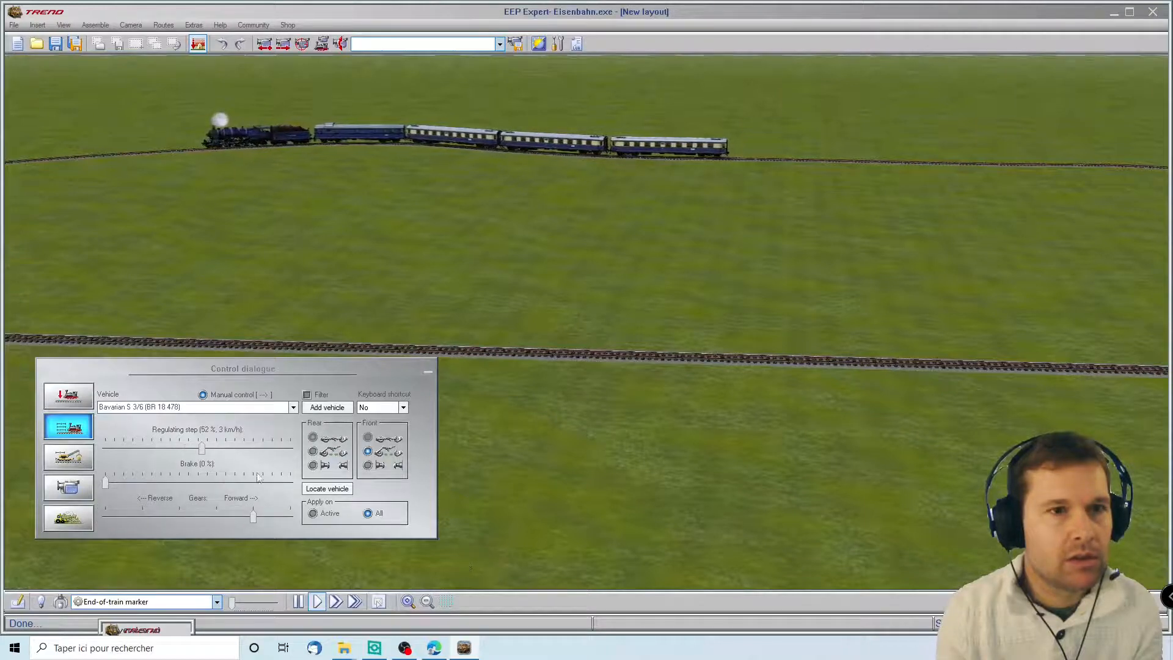
left_click(30, 203)
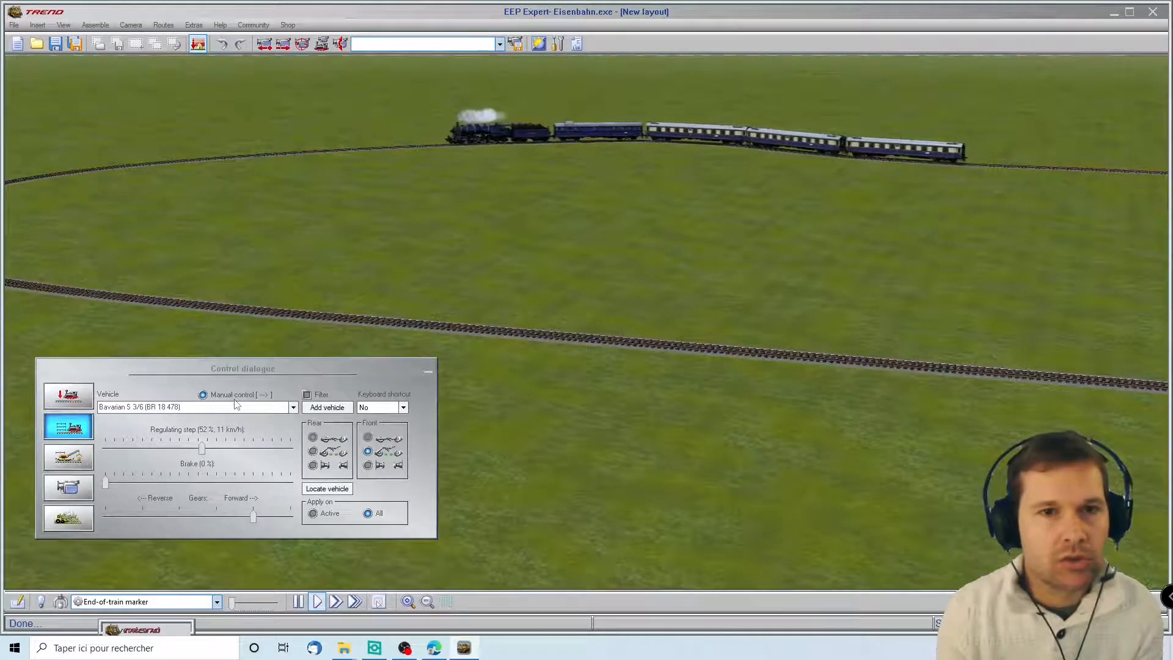
left_click(18, 203)
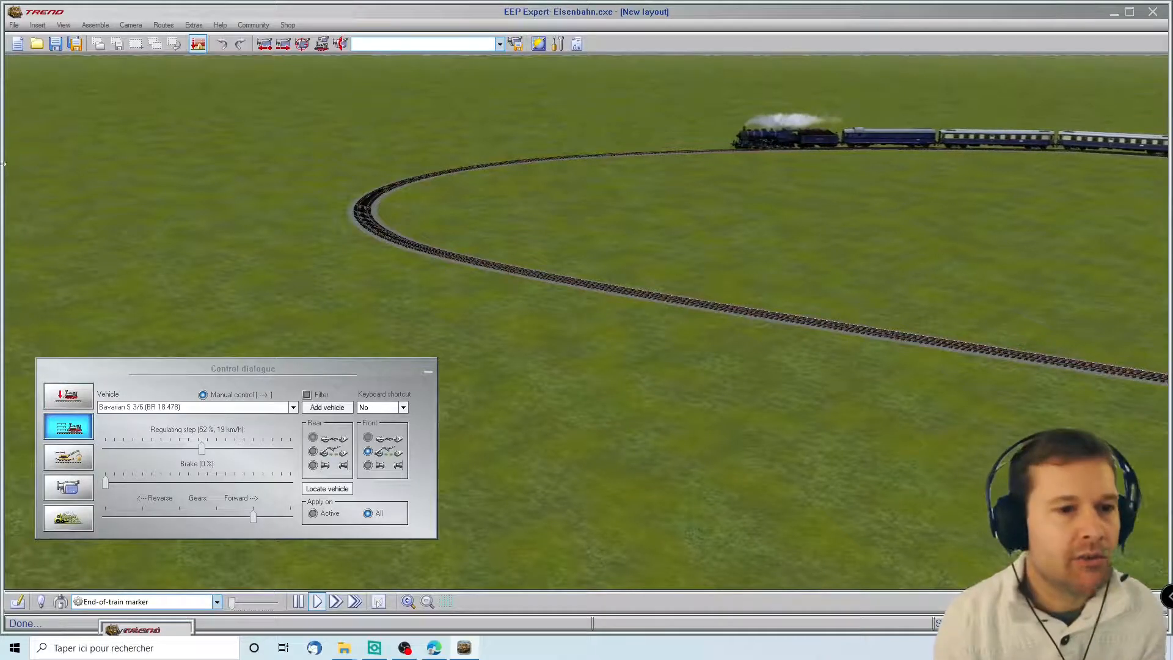
- Return the train to automatic control with a target speed of 60 km/h
left_click(66, 430)
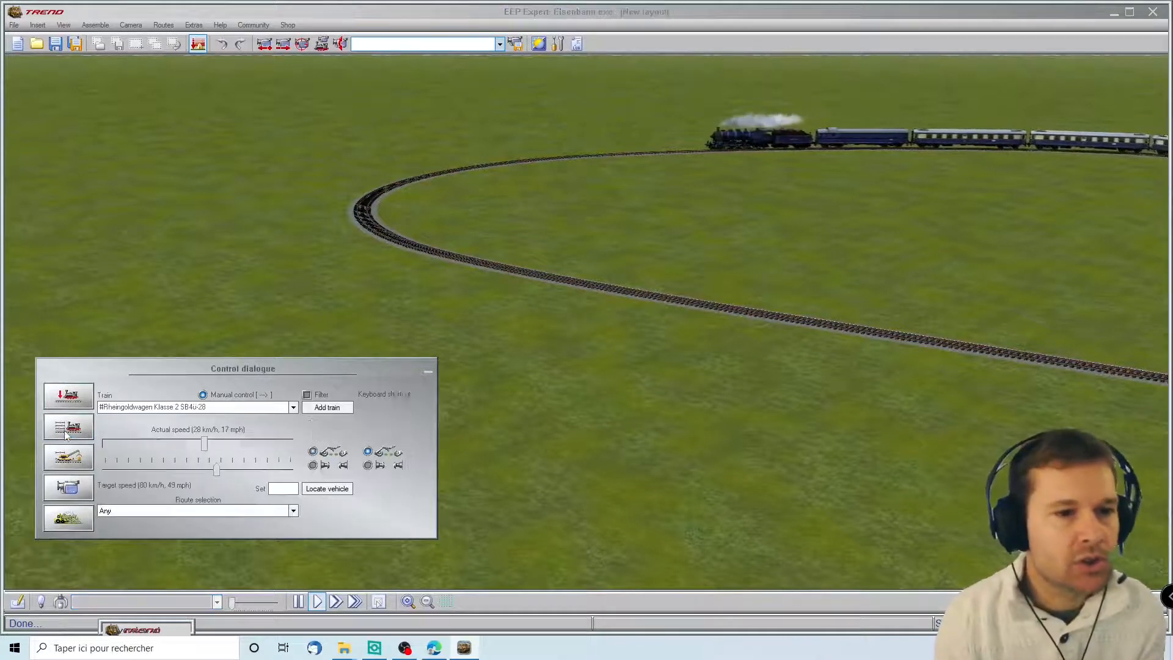
left_click(282, 489)
type("60")
key("Return")
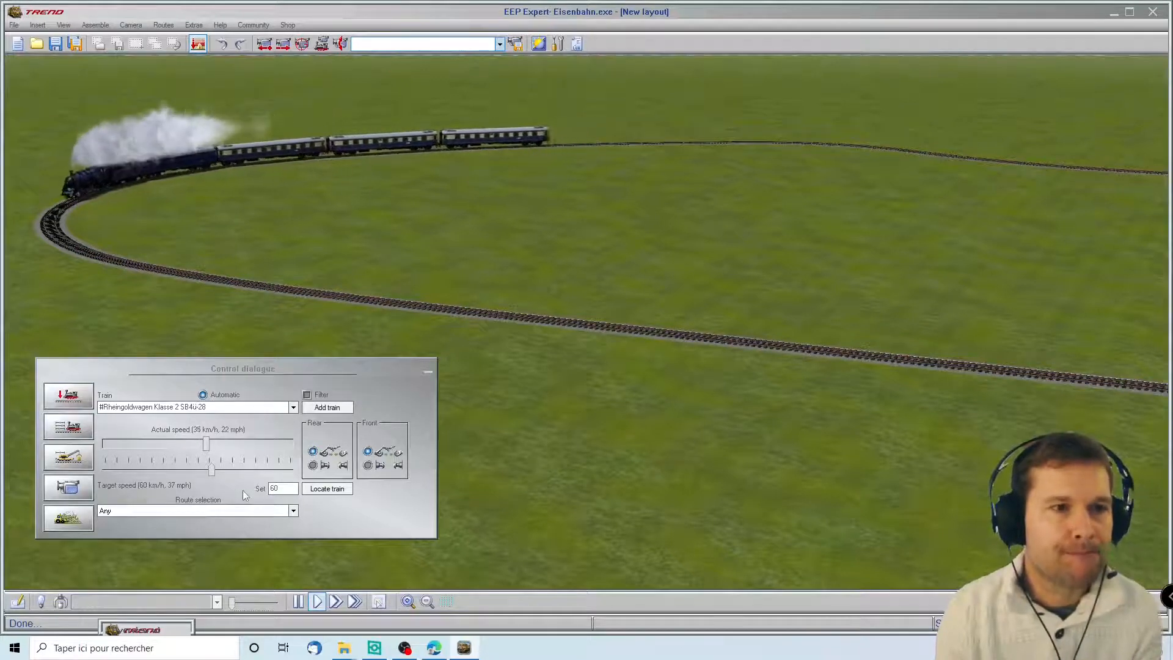
- Replace the Bavarian S 3/6 locomotive at the head of the train with the steam model BR18-201 Rouge in 3D editing mode
left_click(78, 401)
right_click_drag(59, 247, 359, 222)
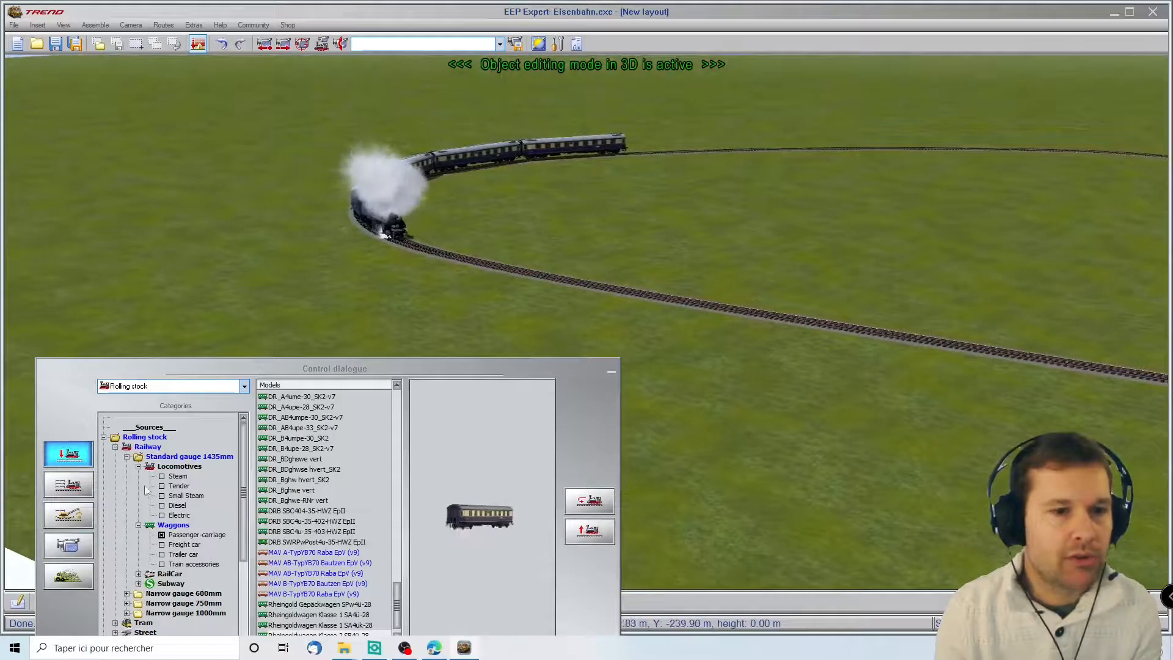
left_click(189, 534)
left_click(189, 536)
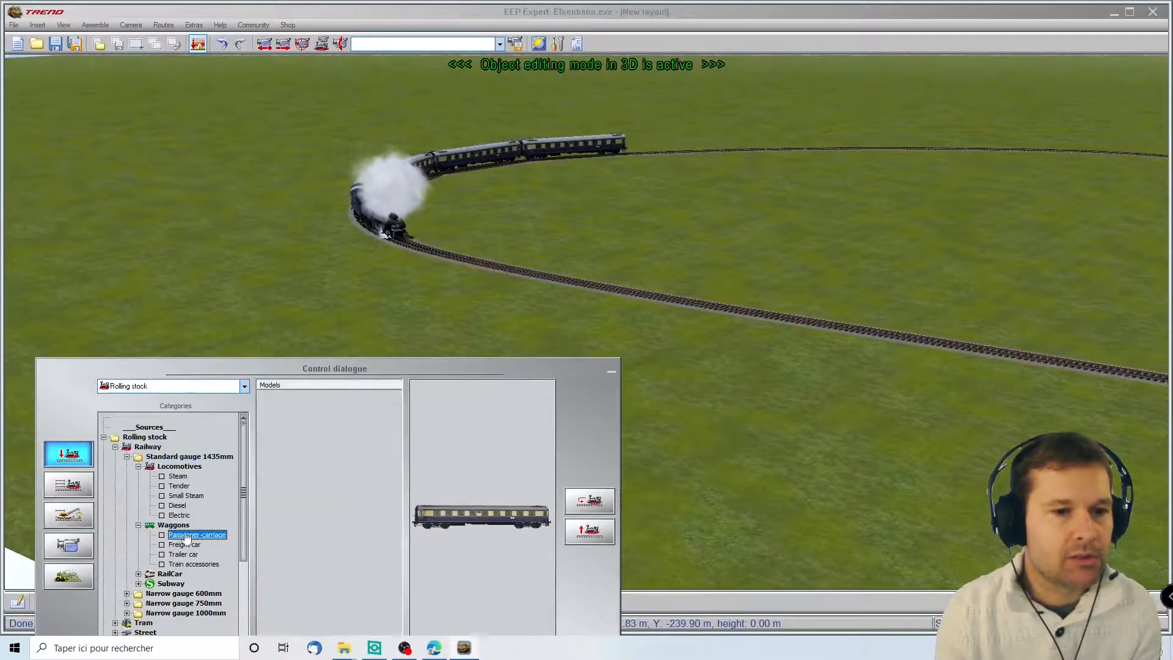
left_click(177, 476)
left_click(295, 408)
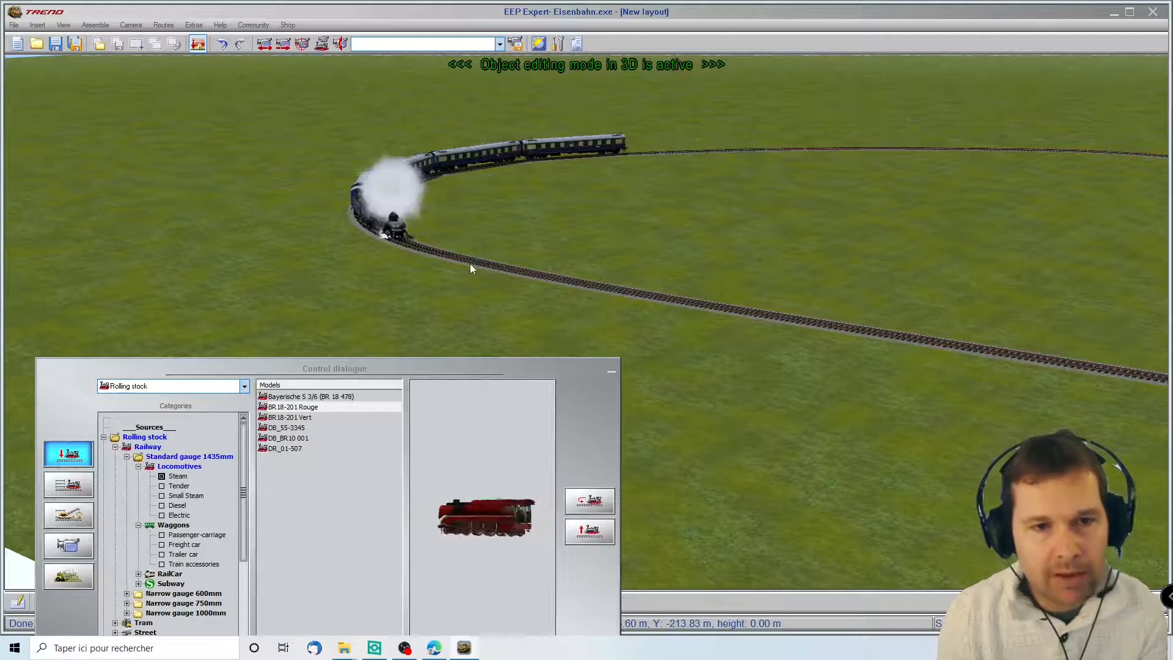
right_click(377, 222)
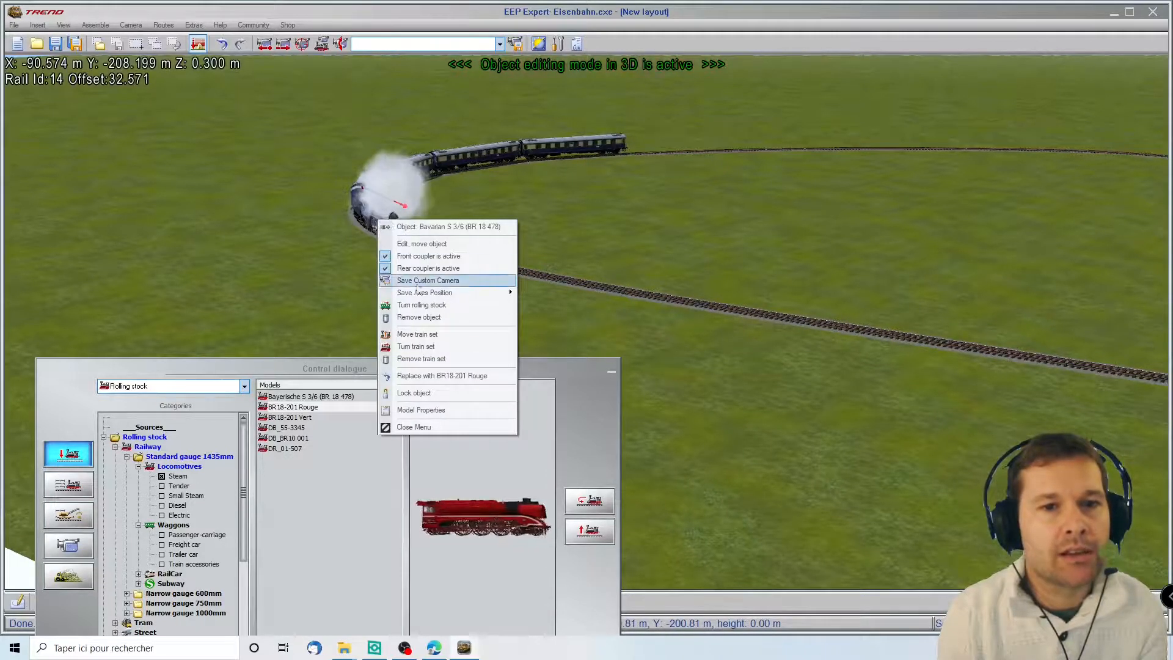
left_click(430, 376)
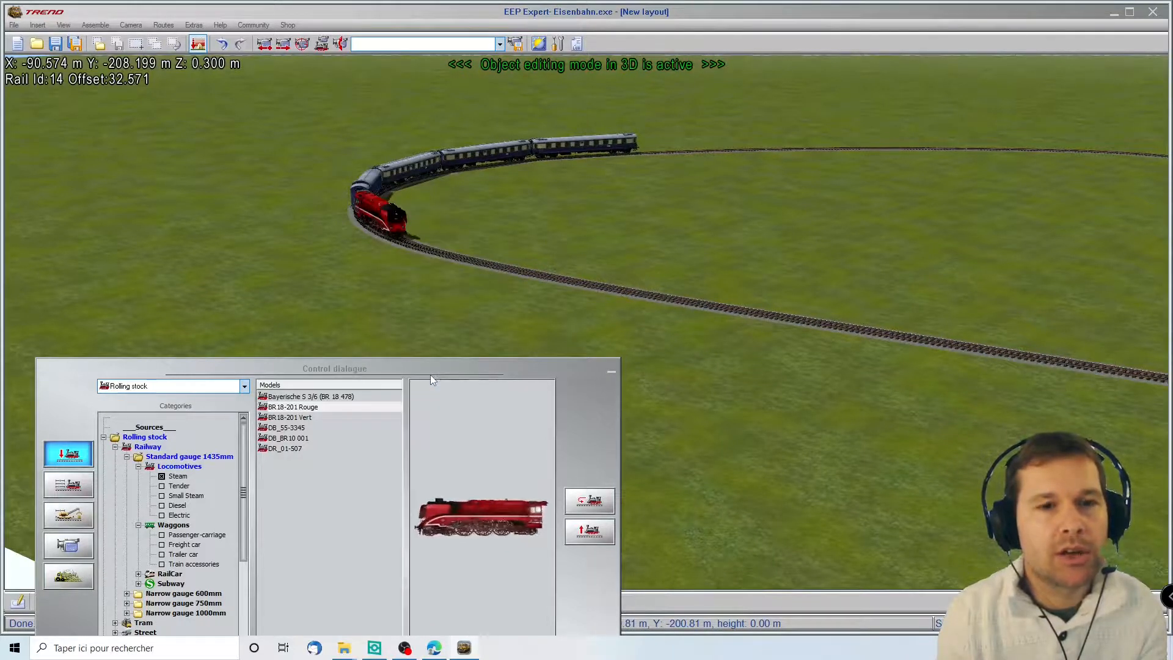
right_click_drag(388, 261, 157, 290)
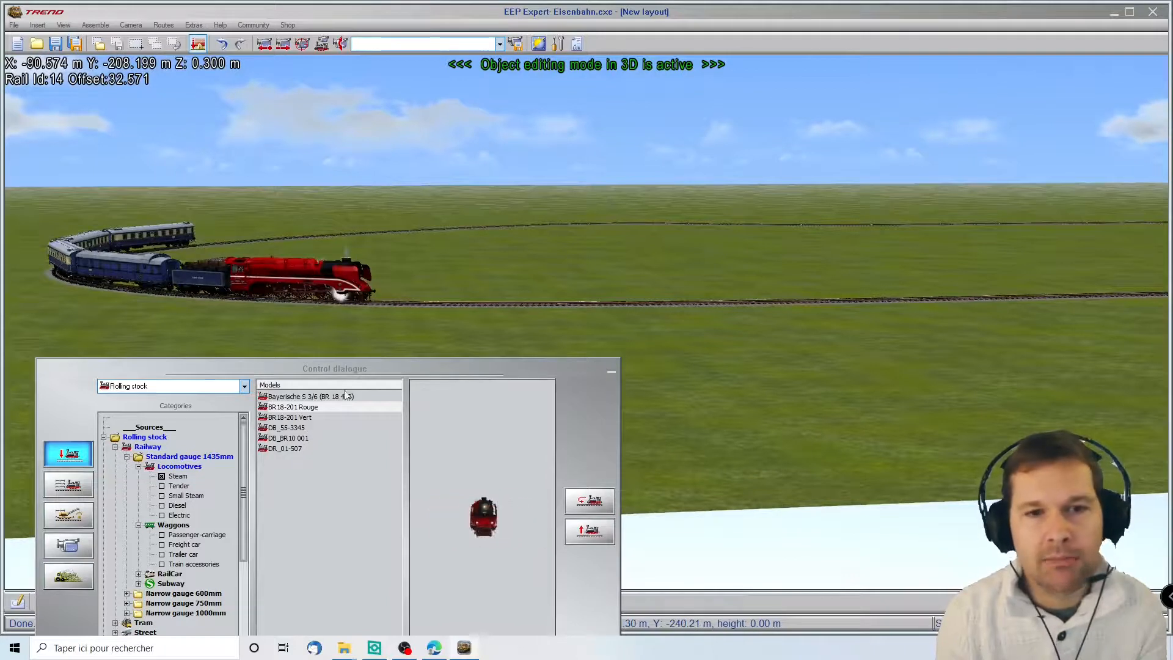
right_click_drag(808, 347, 670, 288)
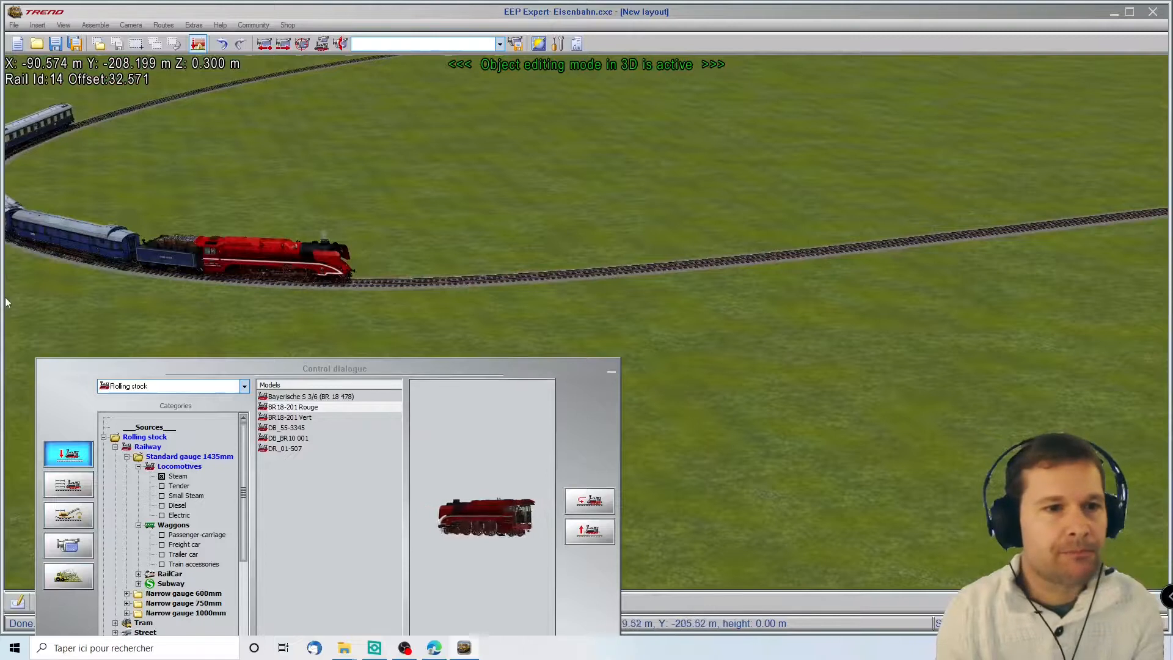